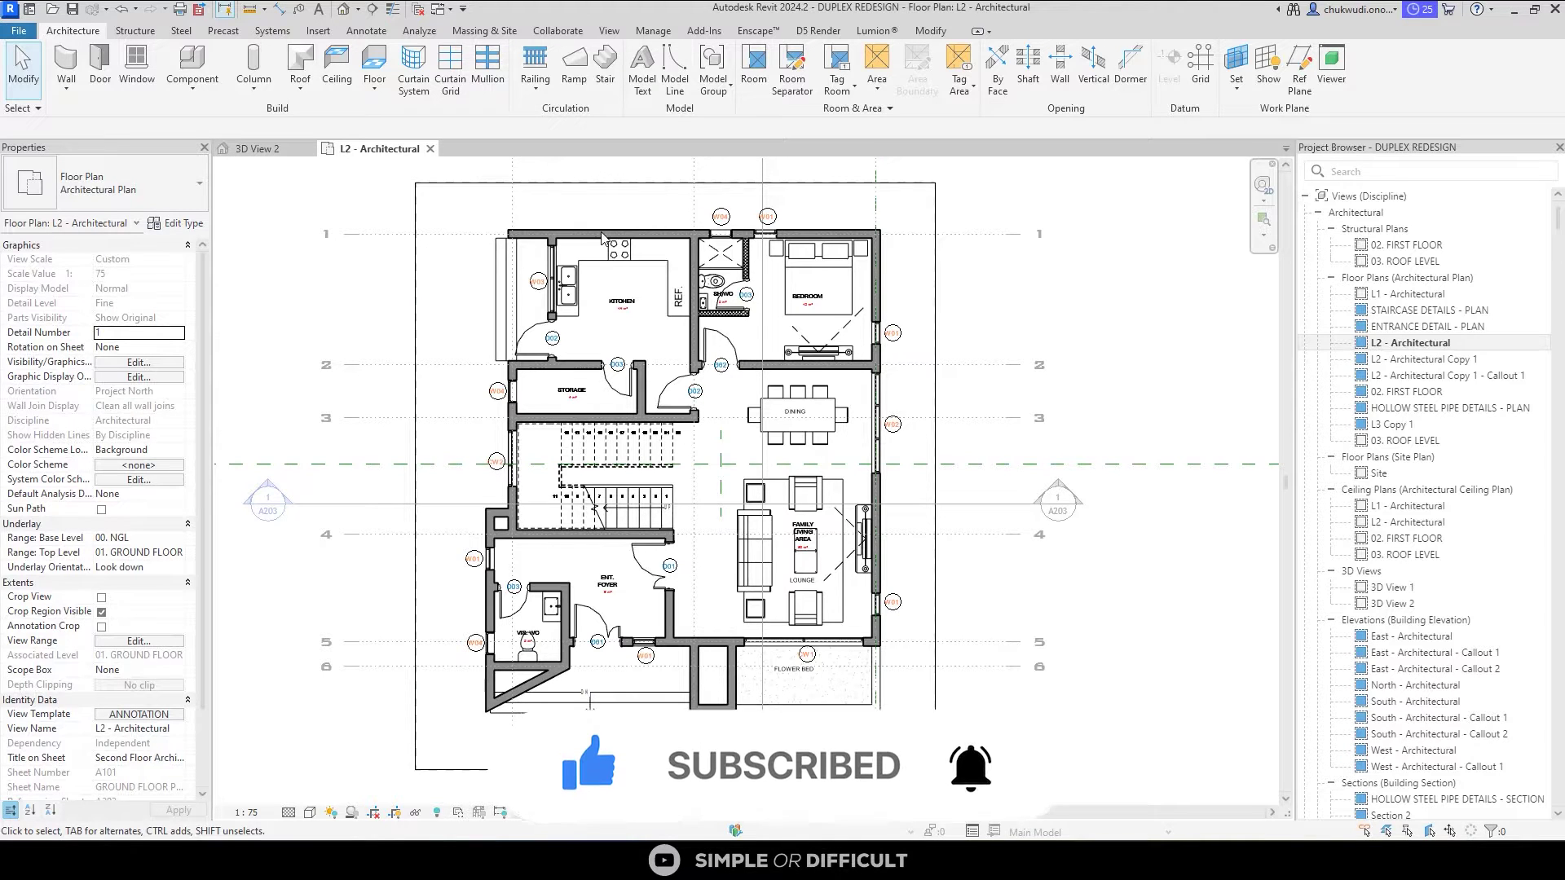
Examine the walls, openings and tags around the kitchen, shower room and bedroom in the floor plan.
scroll(602, 232, "up", 3)
scroll(599, 238, "up", 3)
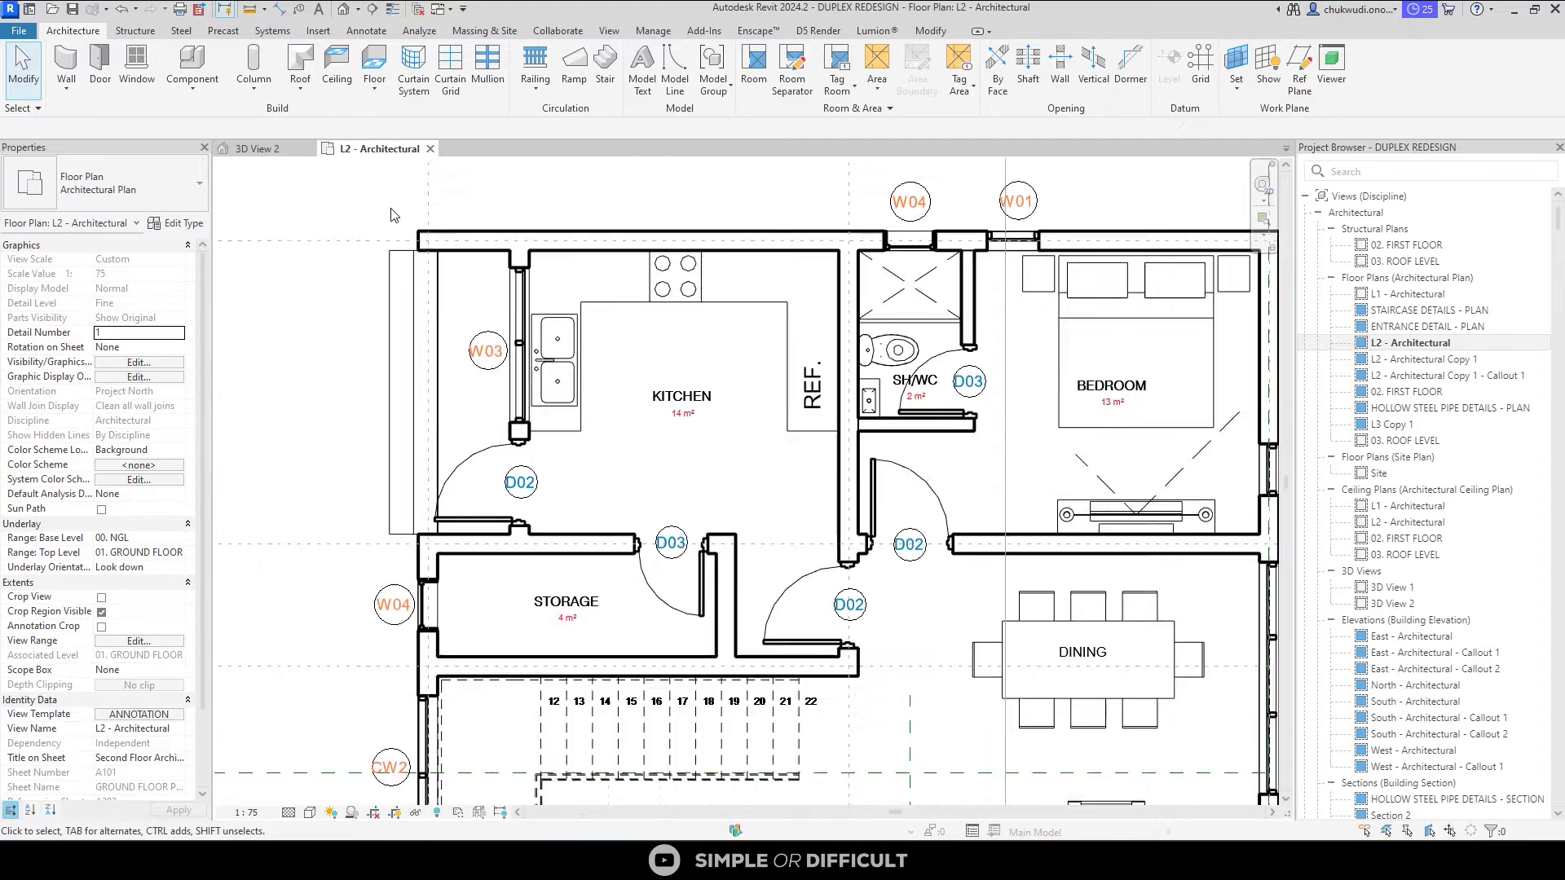
scroll(544, 253, "down", 2)
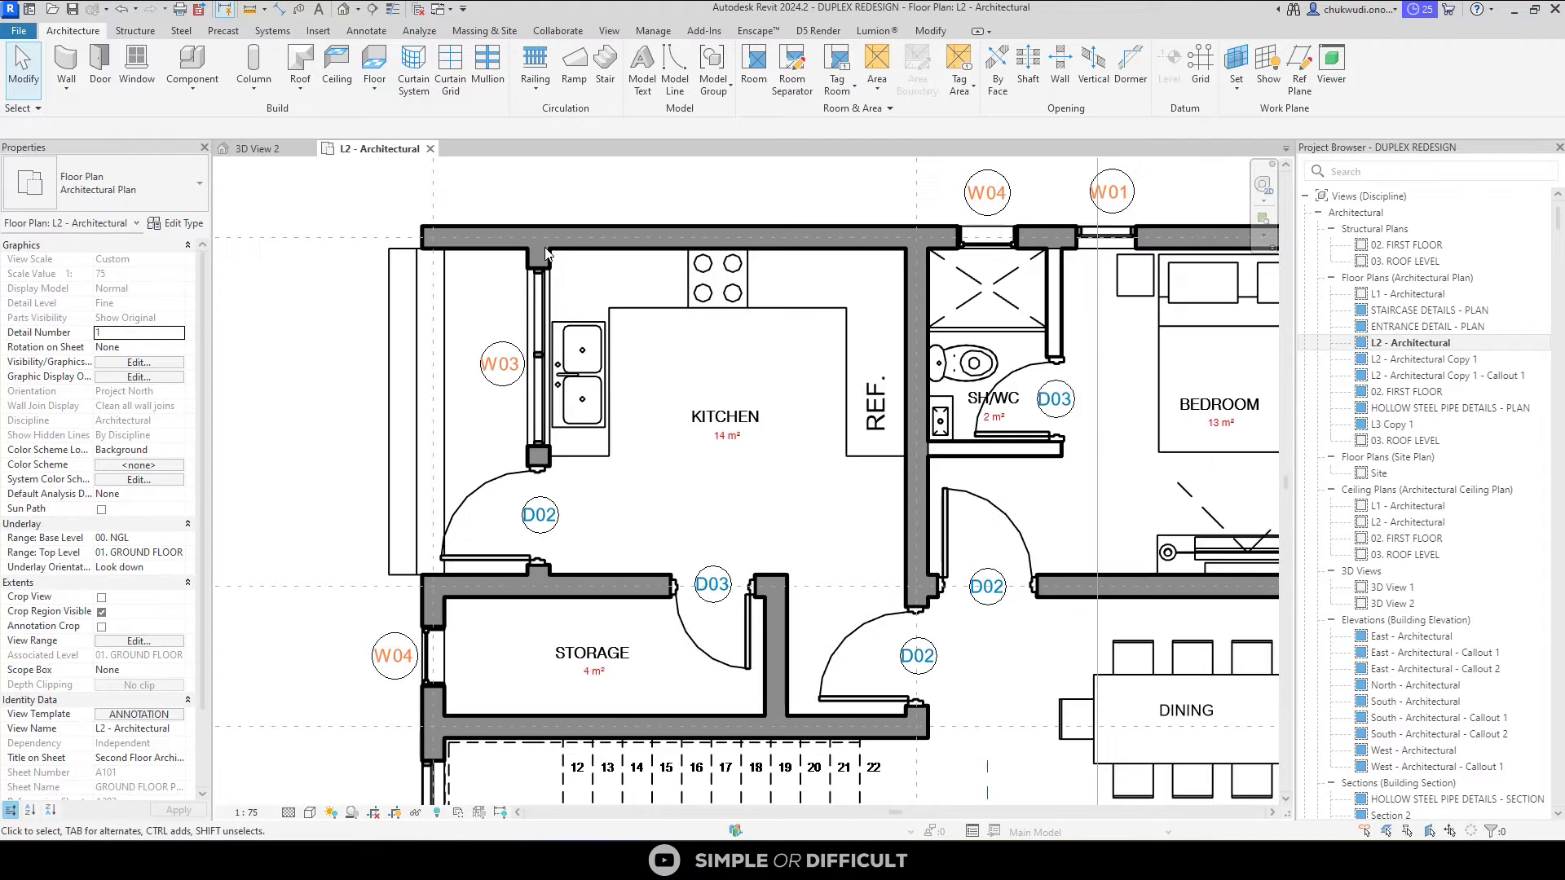
scroll(978, 249, "up", 3)
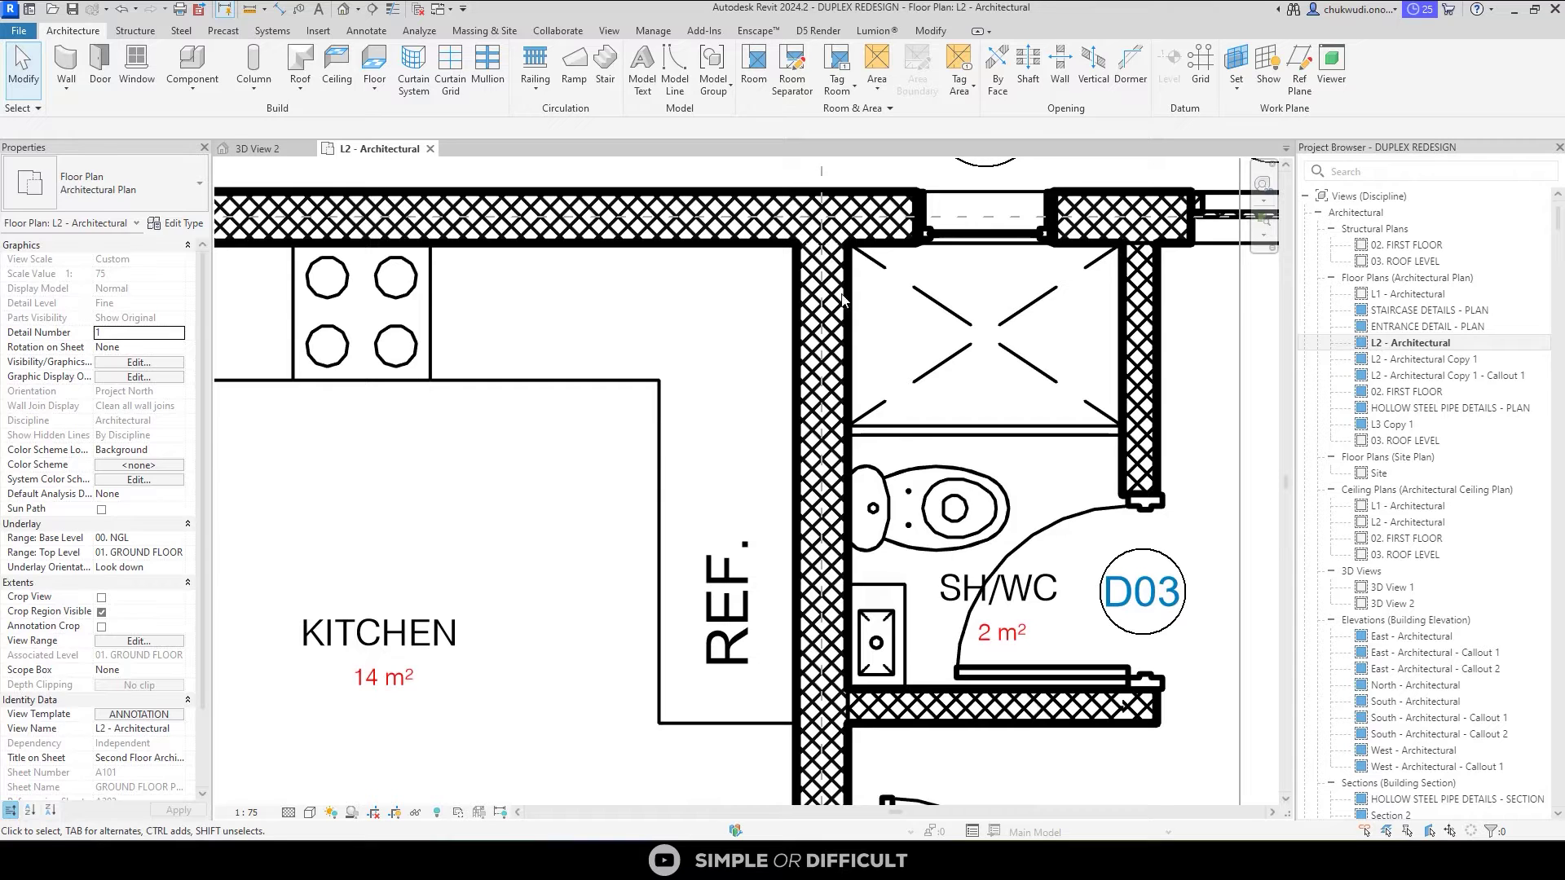
scroll(842, 300, "down", 2)
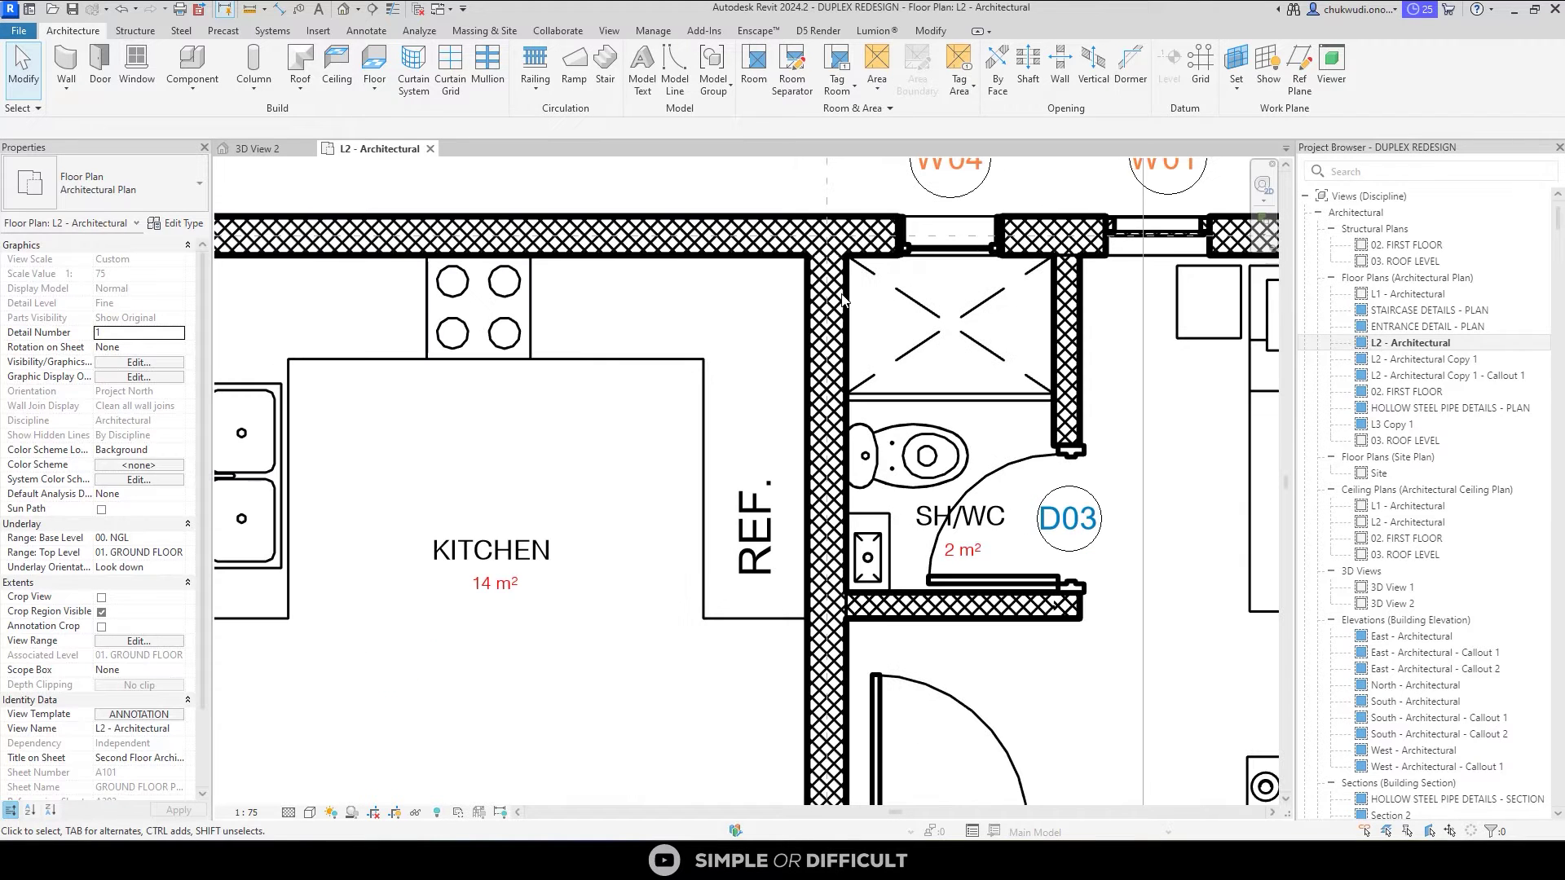
scroll(841, 300, "down", 1)
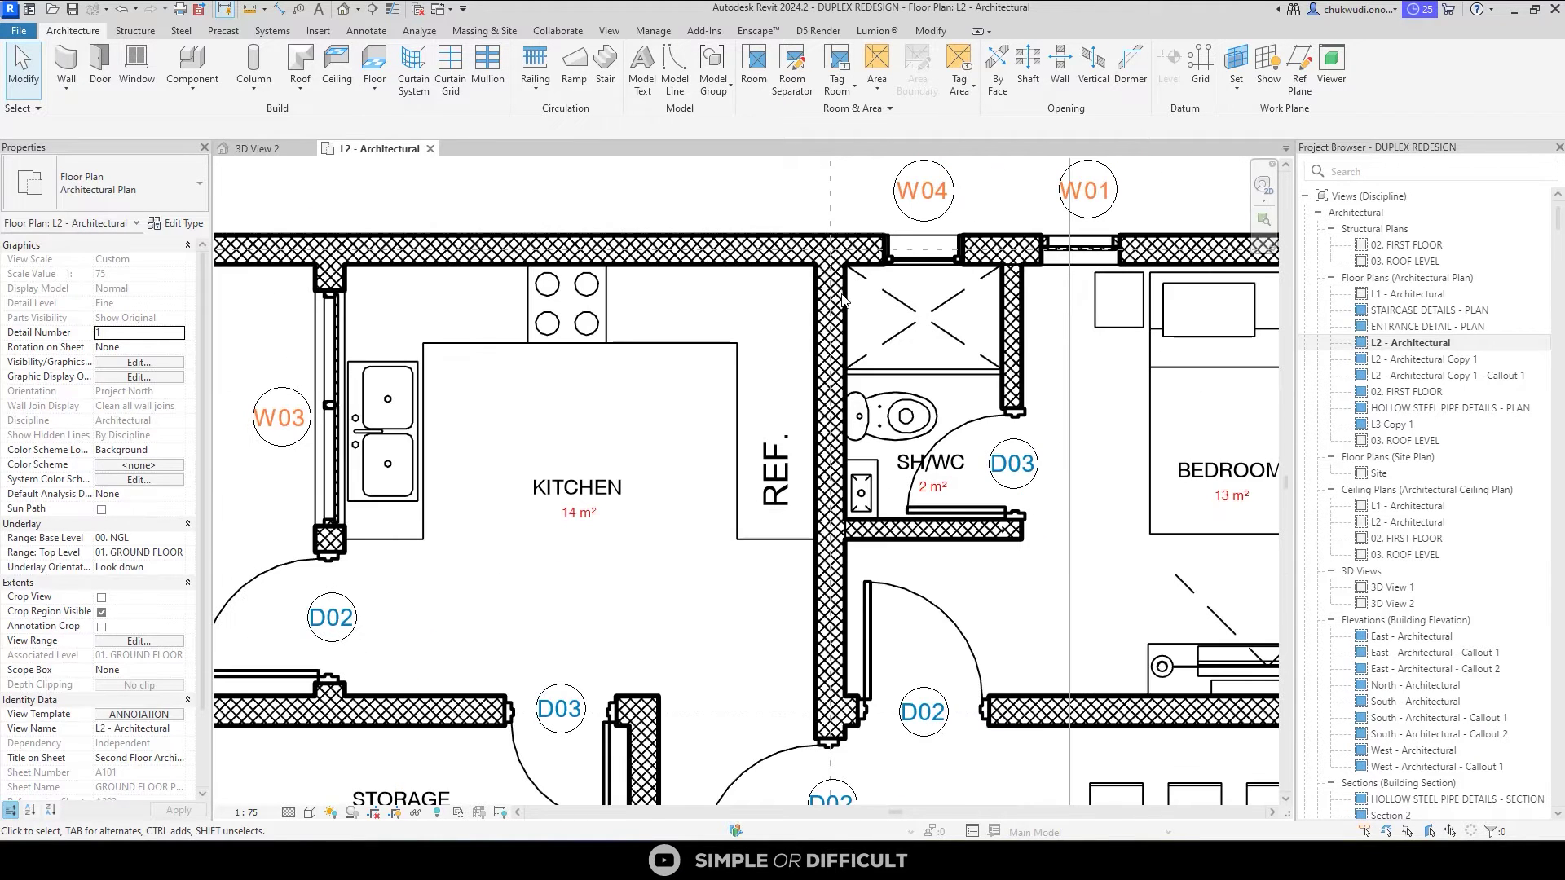
scroll(842, 300, "down", 3)
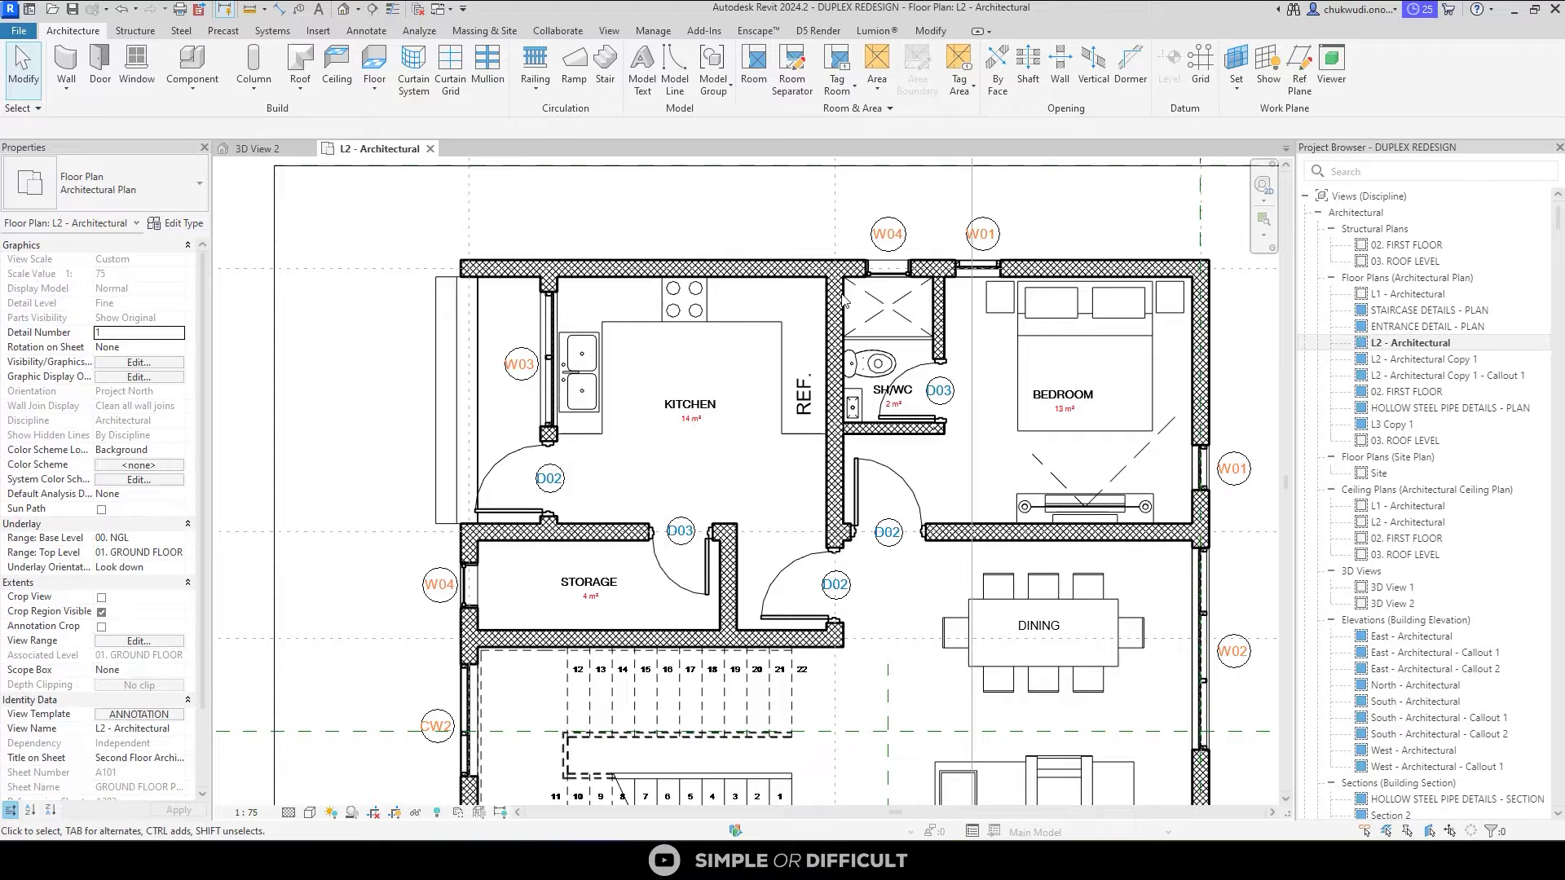
Delete all window, door and wall tags from the L2 - Architectural floor plan.
left_click(896, 231)
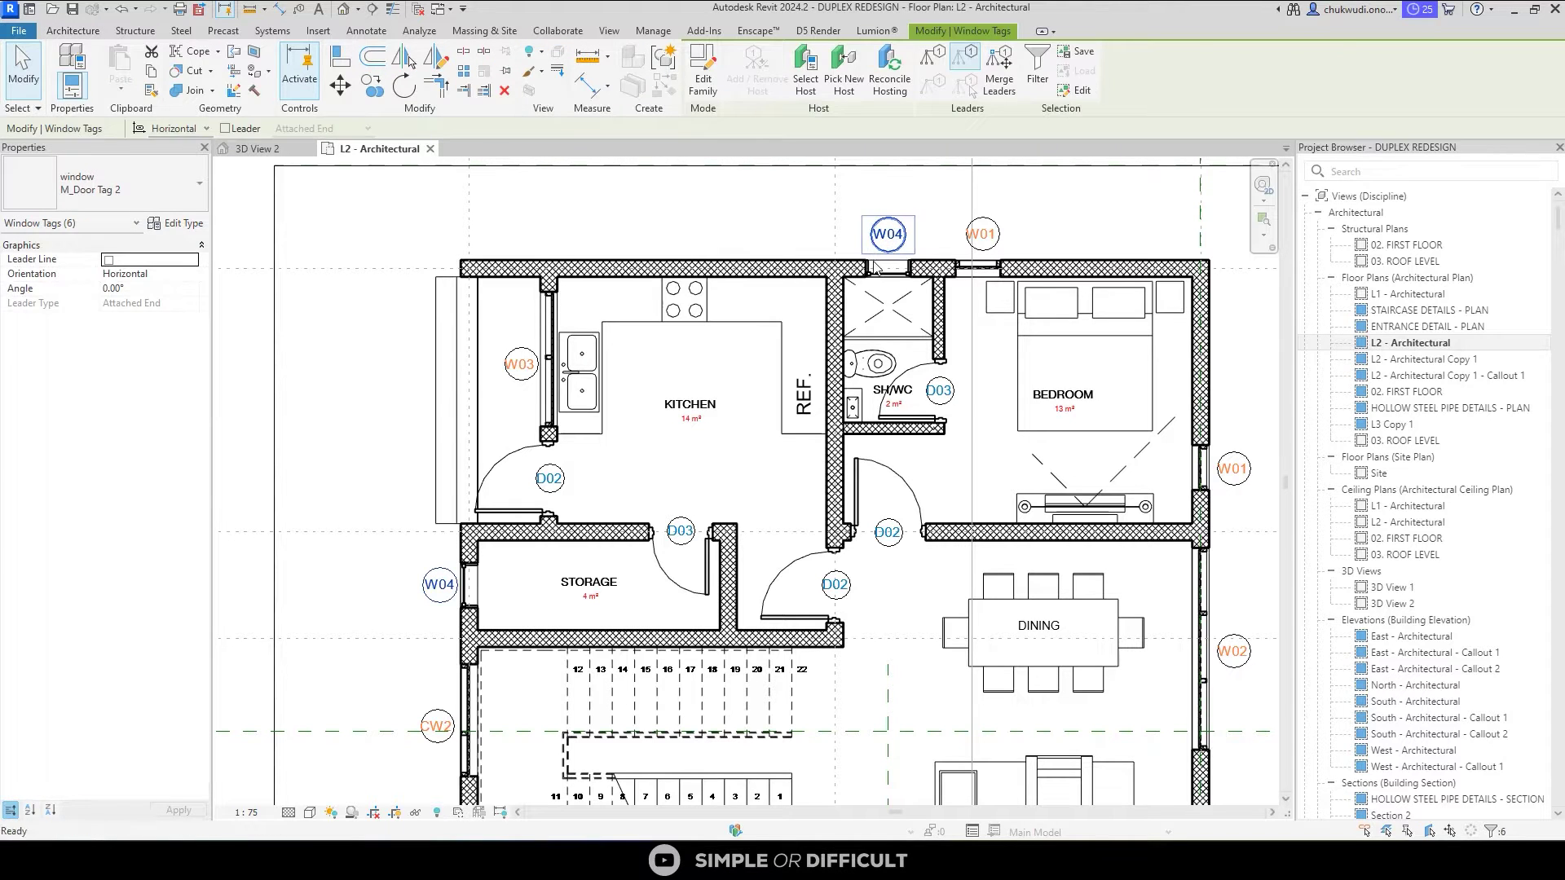
key("Delete")
left_click(888, 534)
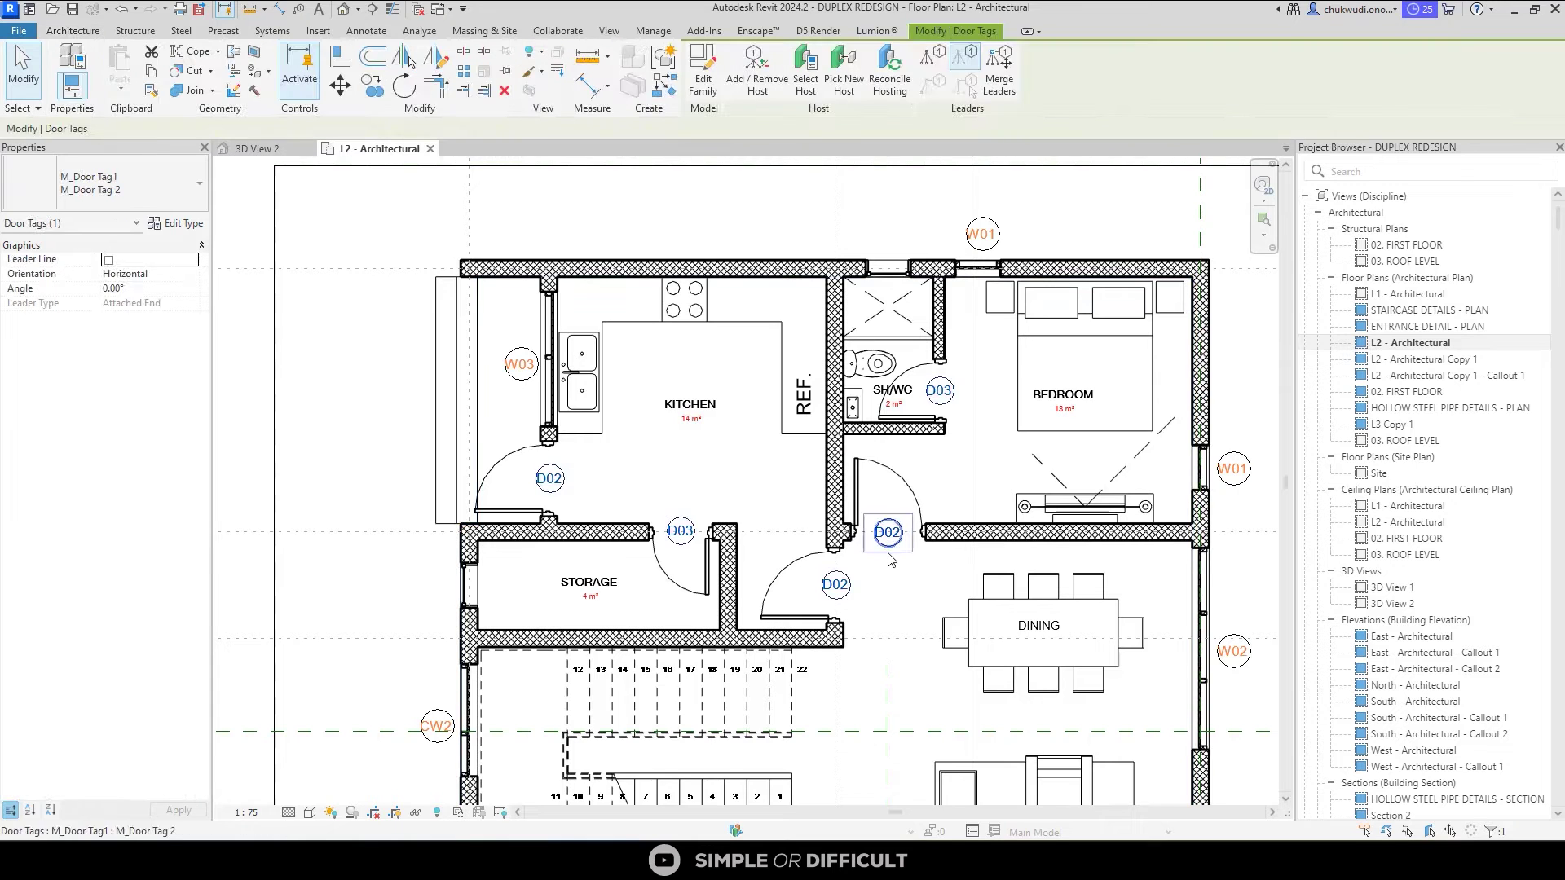
key("Delete")
left_click(996, 232)
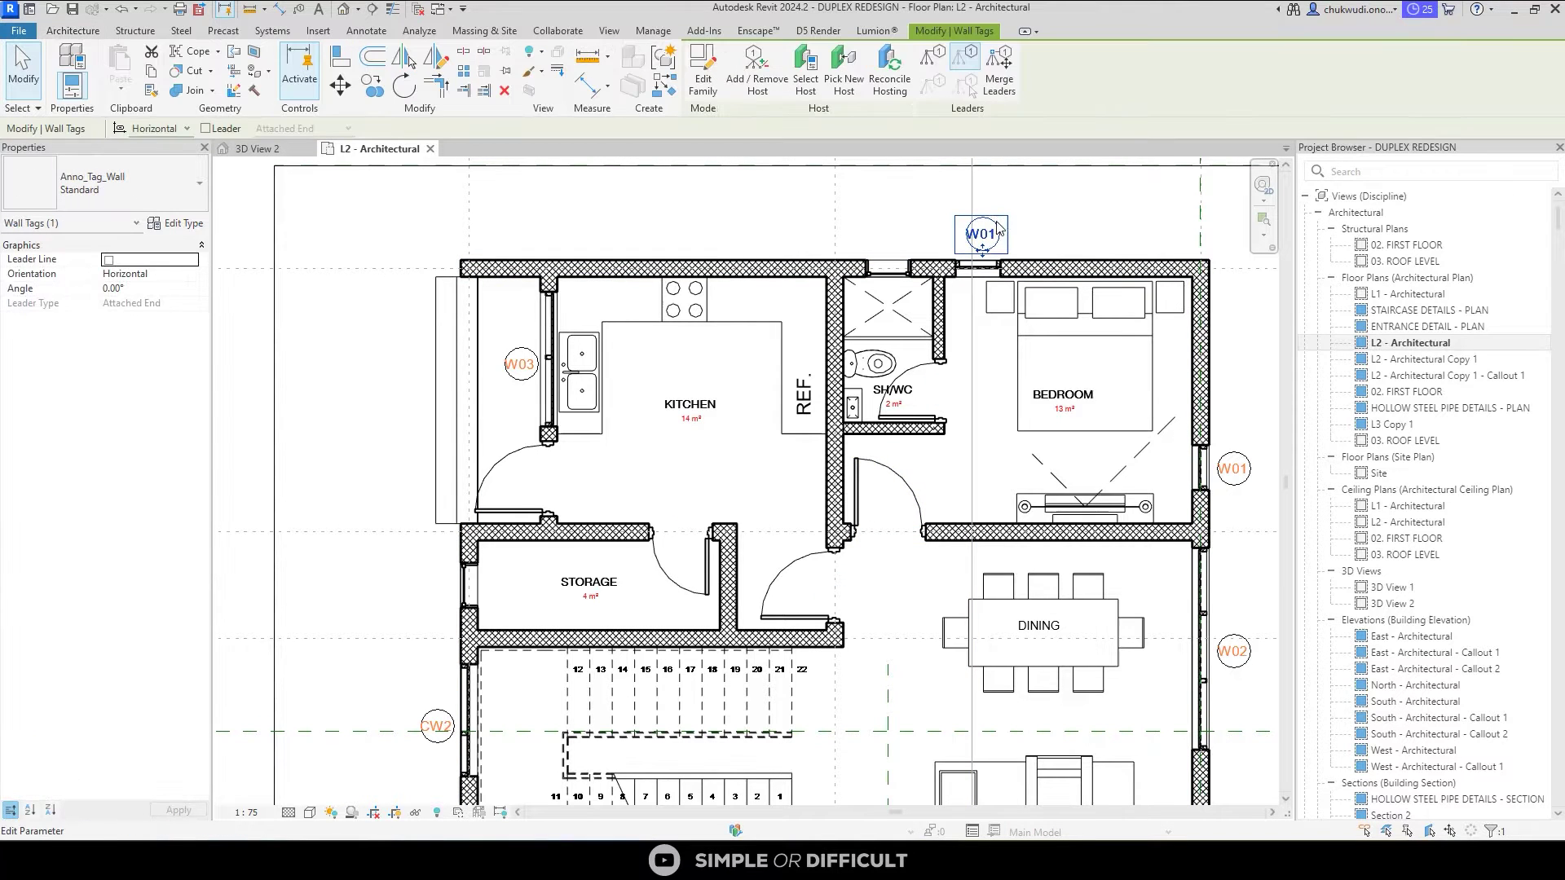
key("Delete")
Hide all section marks and grids in the L2 - Architectural floor plan view.
scroll(996, 234, "down", 5)
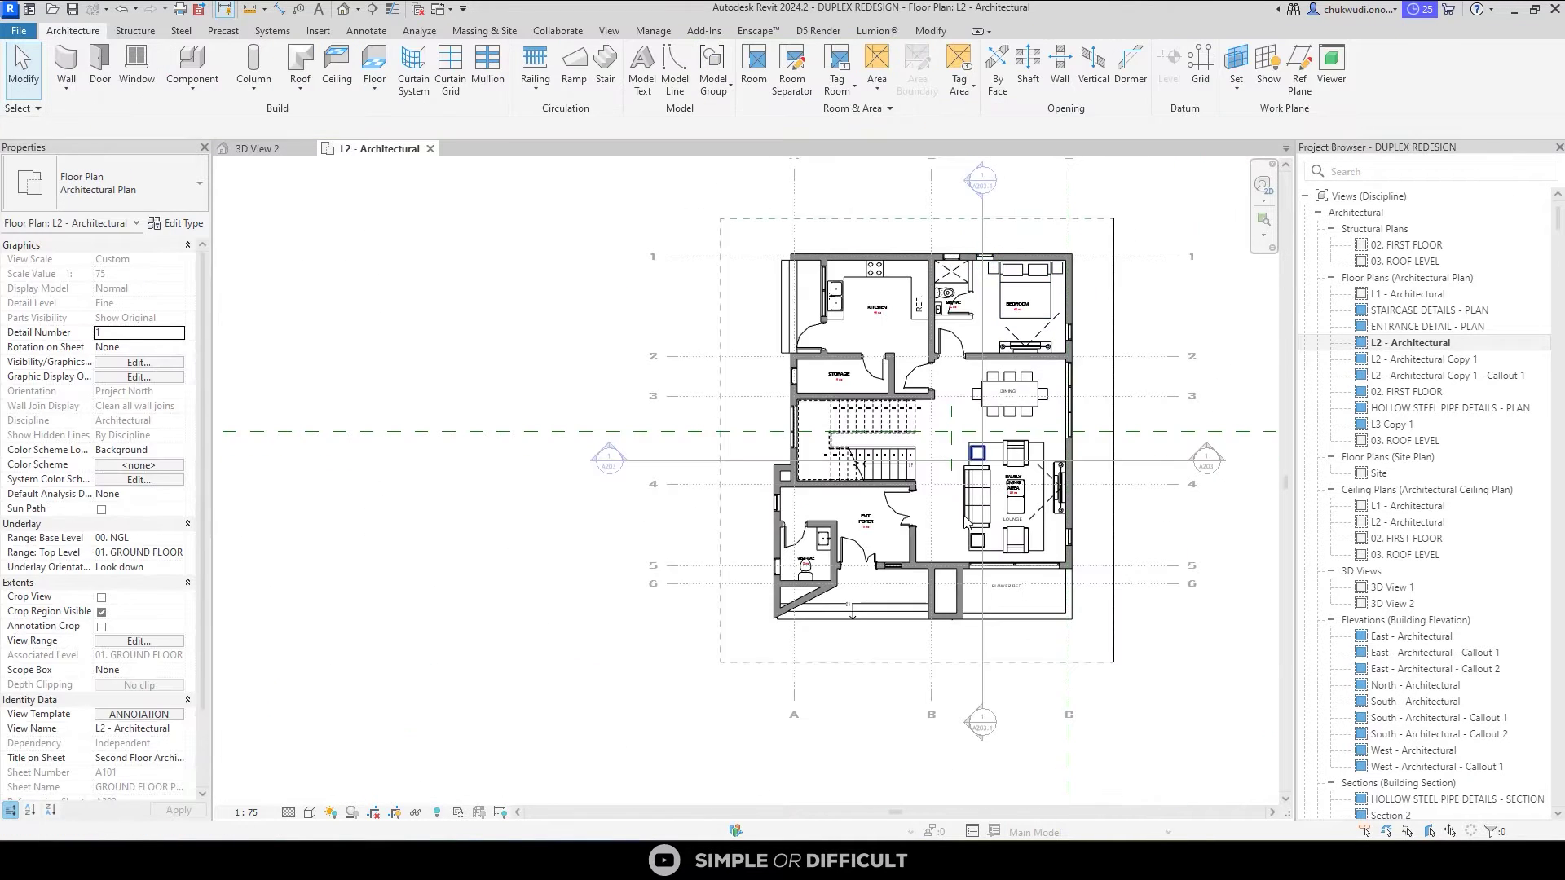
scroll(967, 521, "up", 3)
scroll(966, 522, "down", 2)
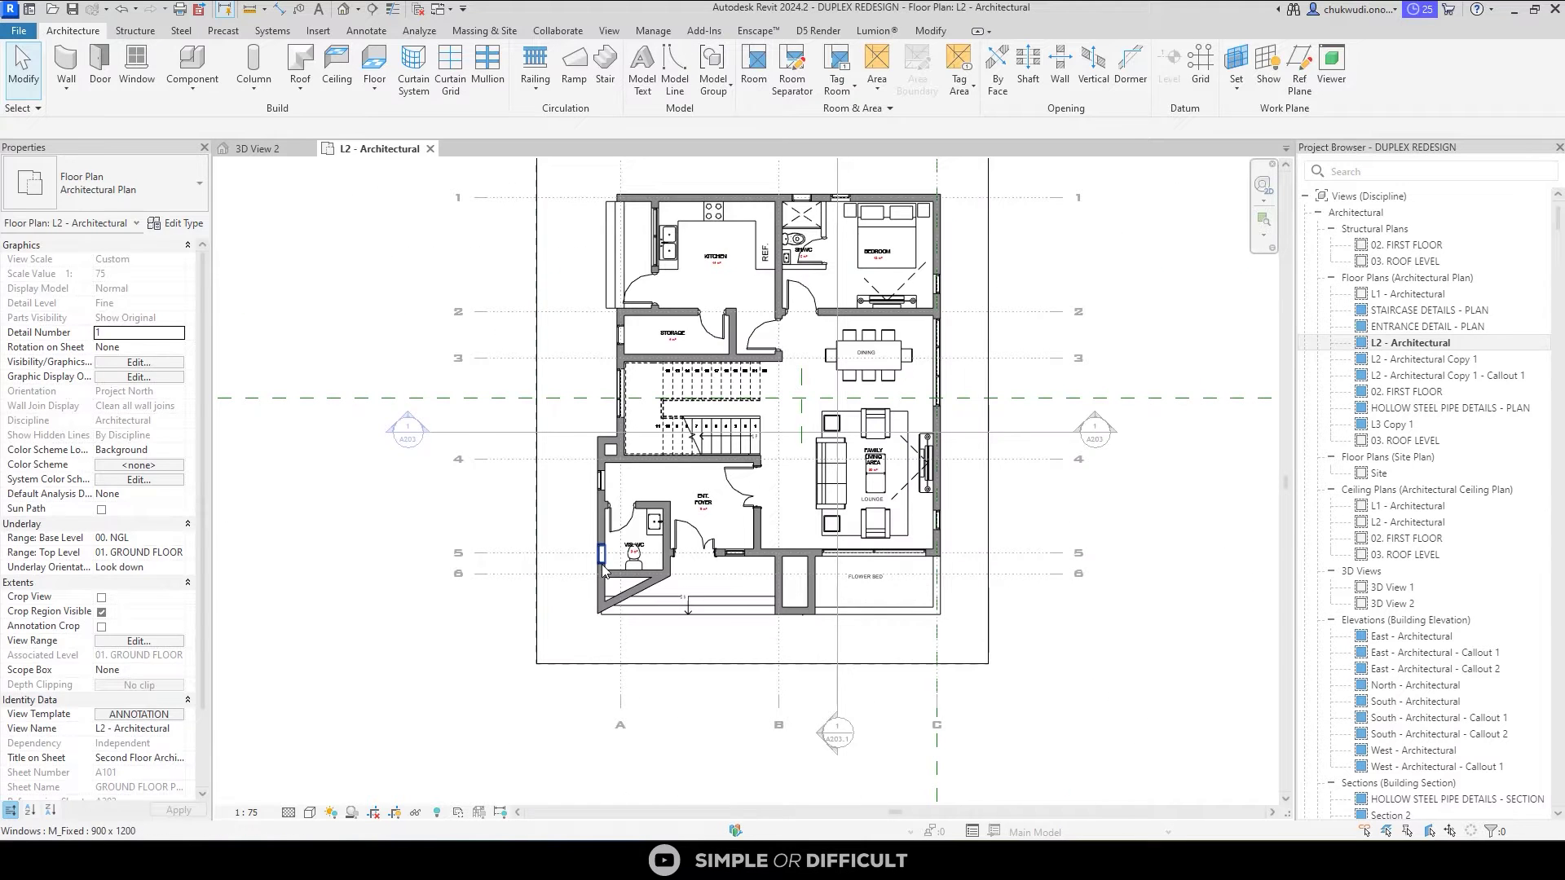
left_click(471, 440)
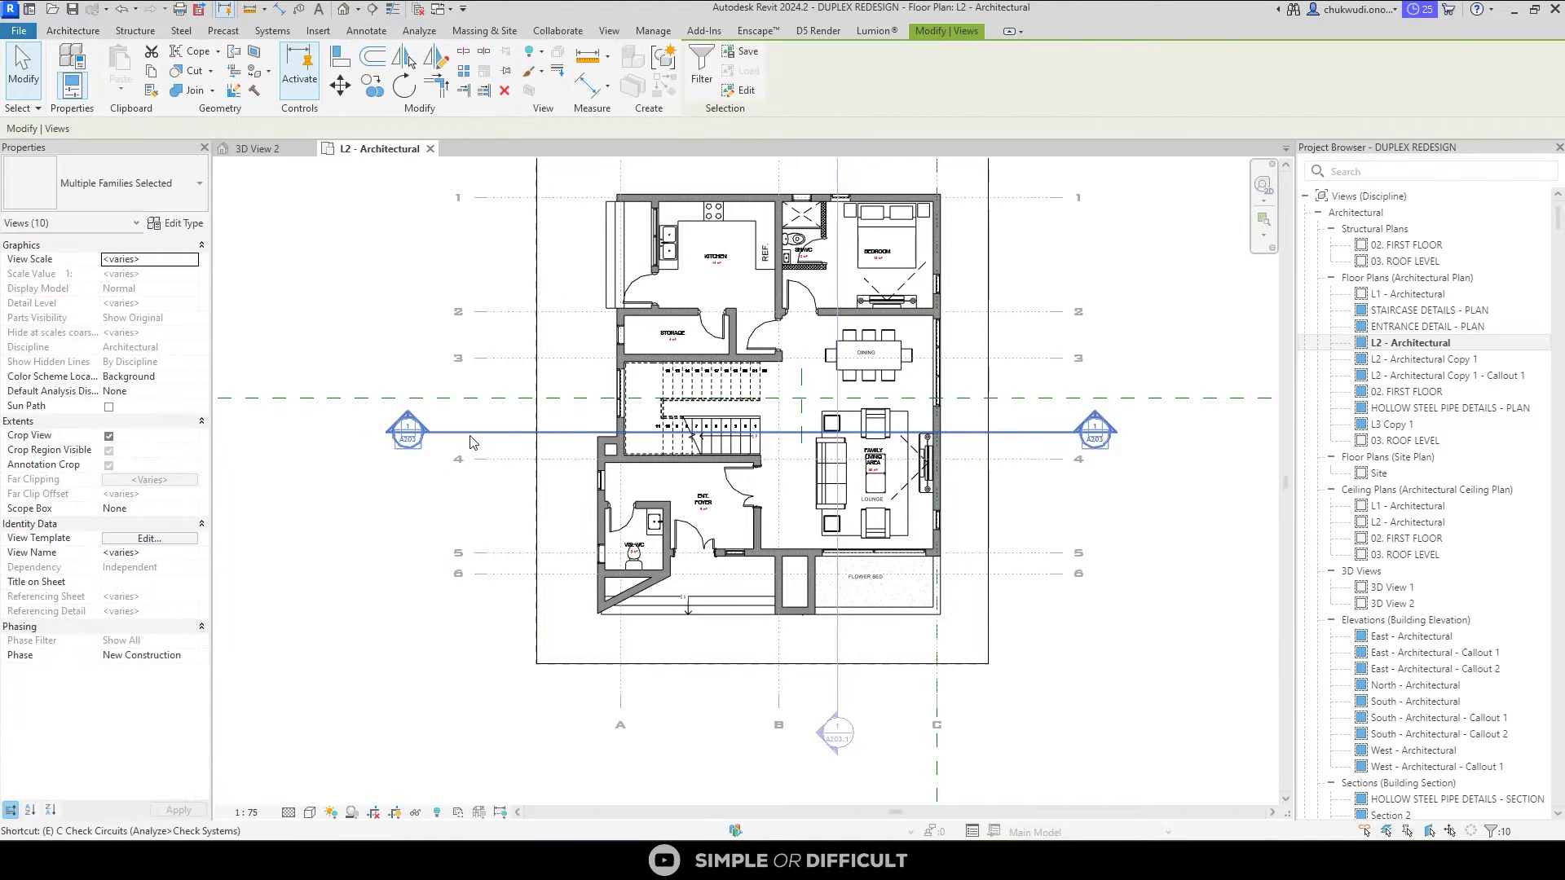
key("Escape")
left_click(498, 471)
key("s")
key("a")
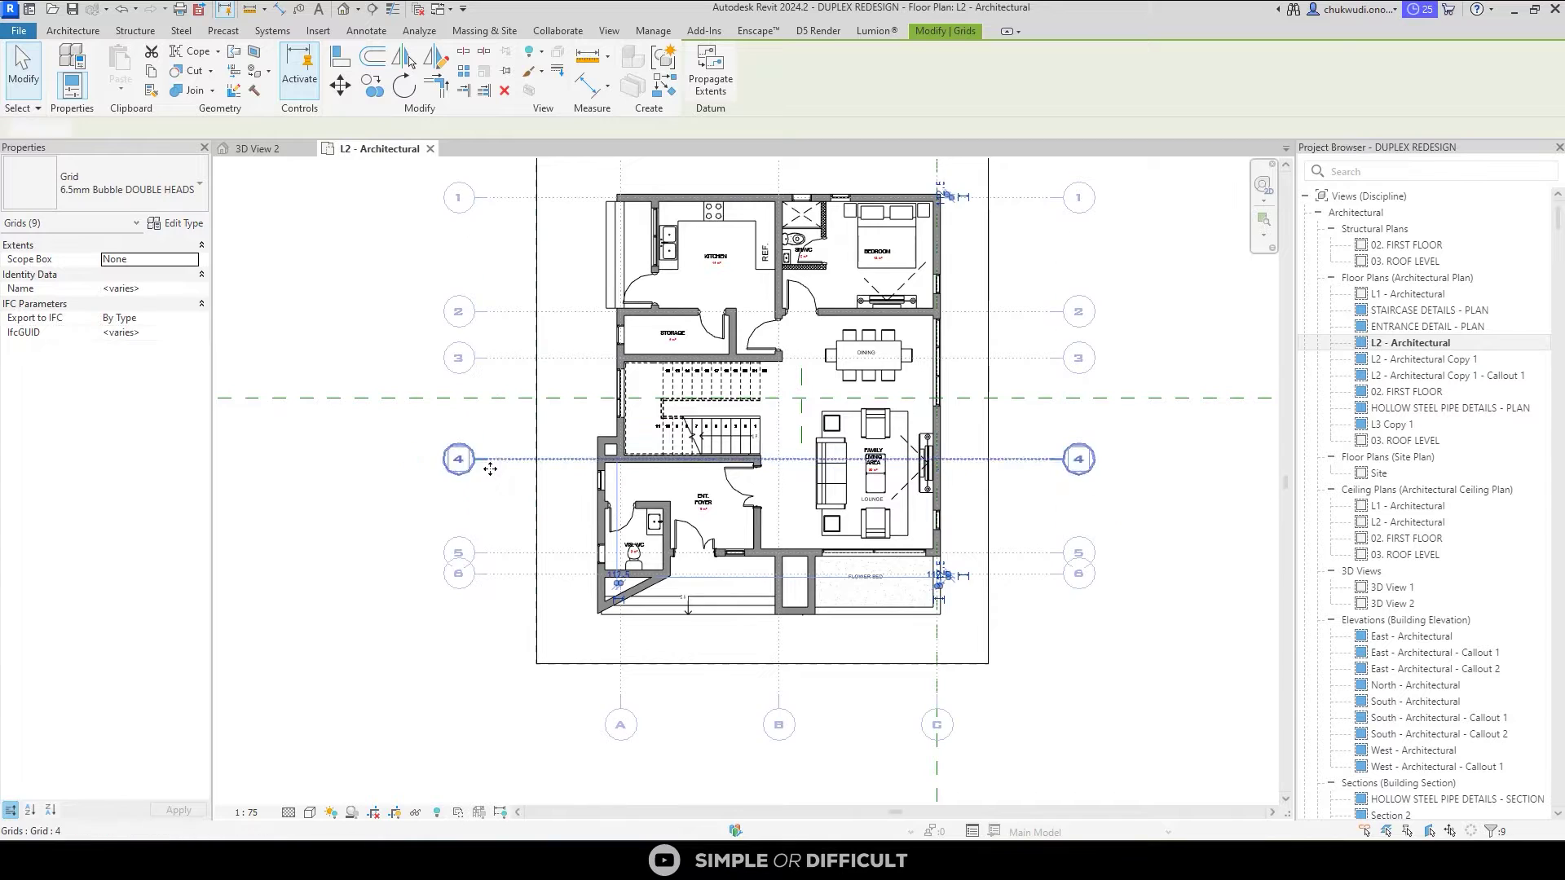
key("e")
key("h")
scroll(687, 476, "down", 3)
scroll(745, 410, "up", 4)
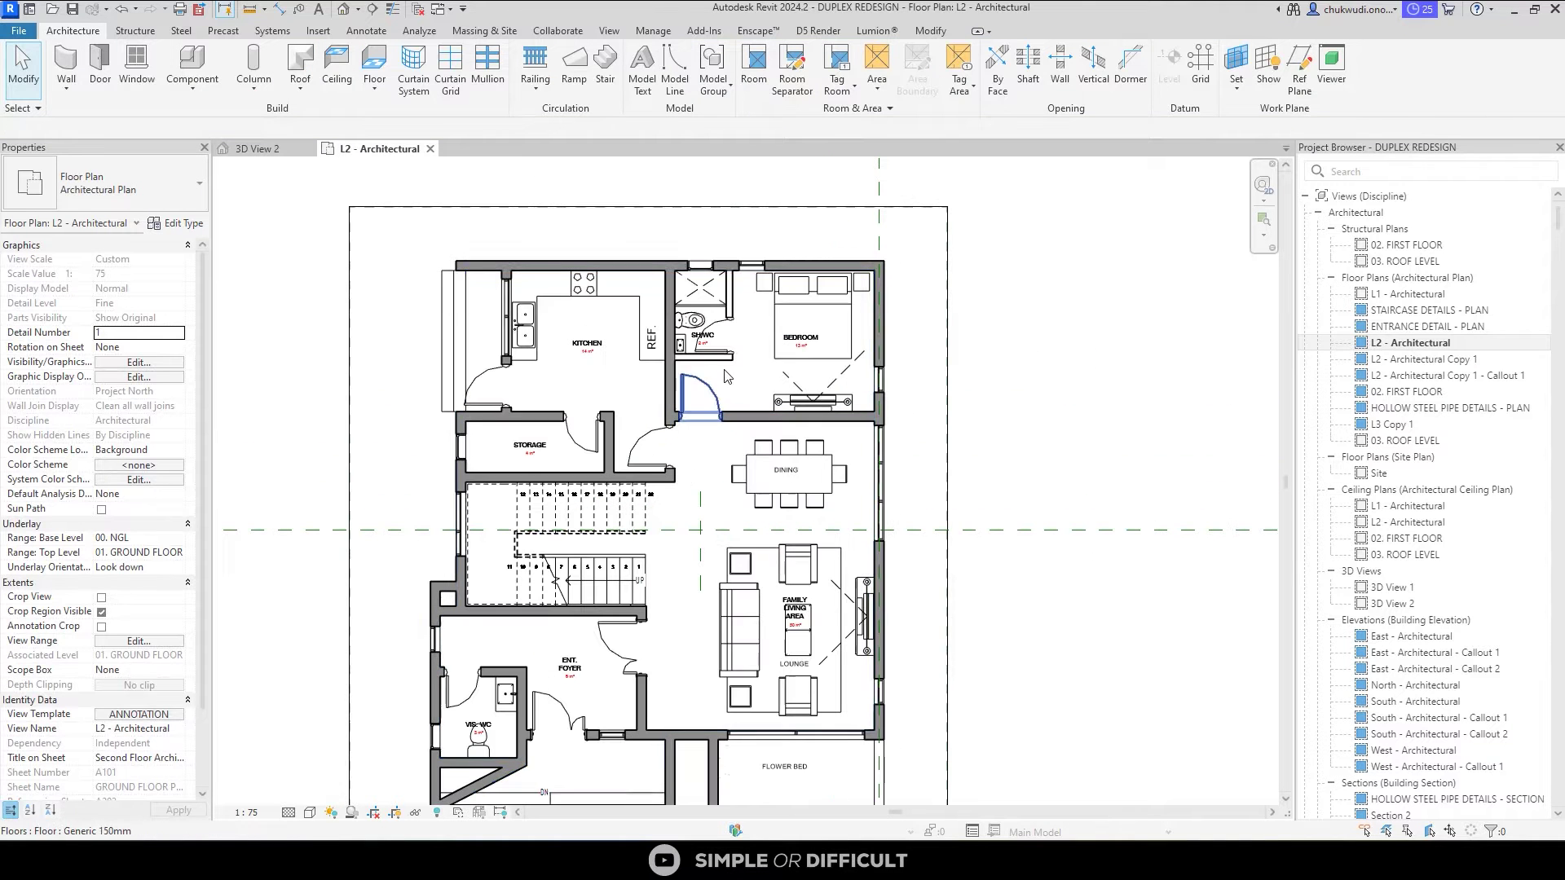
scroll(847, 489, "down", 1)
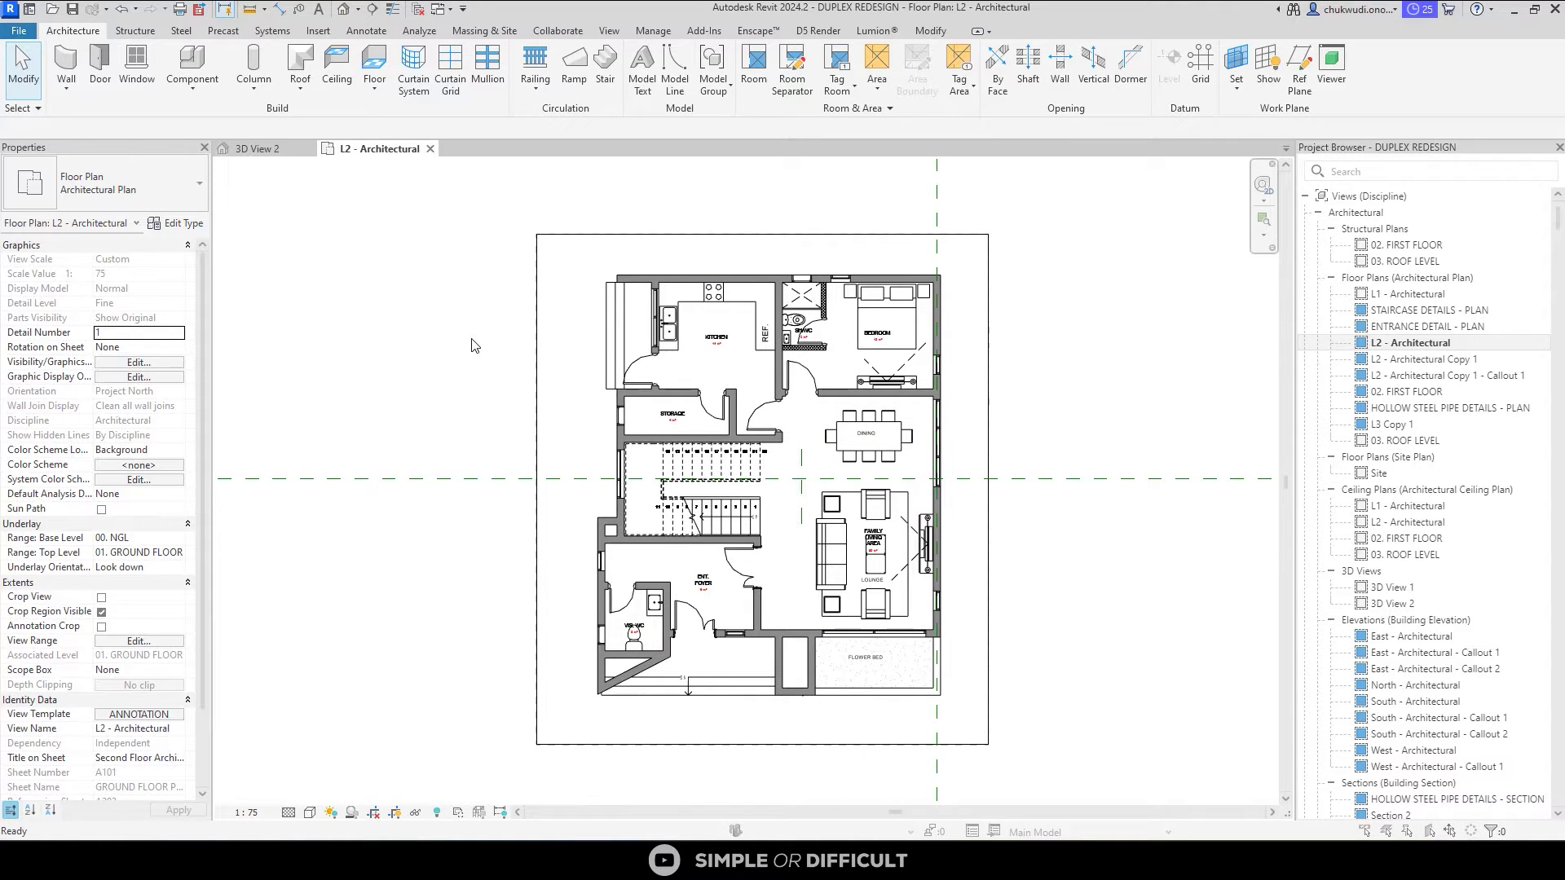
Preview the printout of the current window and close the preview.
key("ctrl+p")
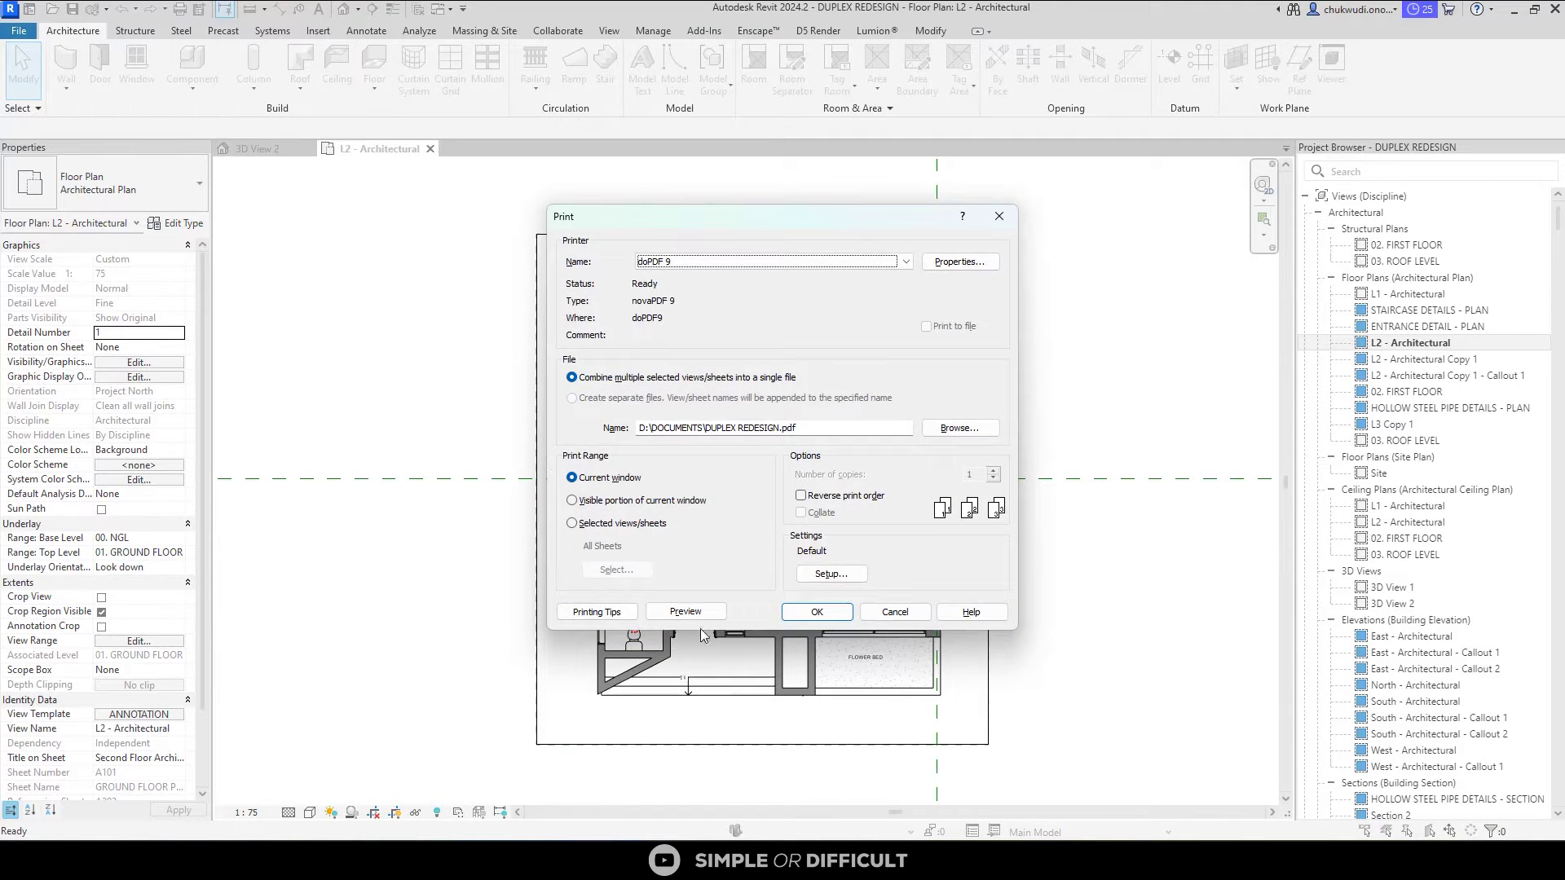
left_click(684, 611)
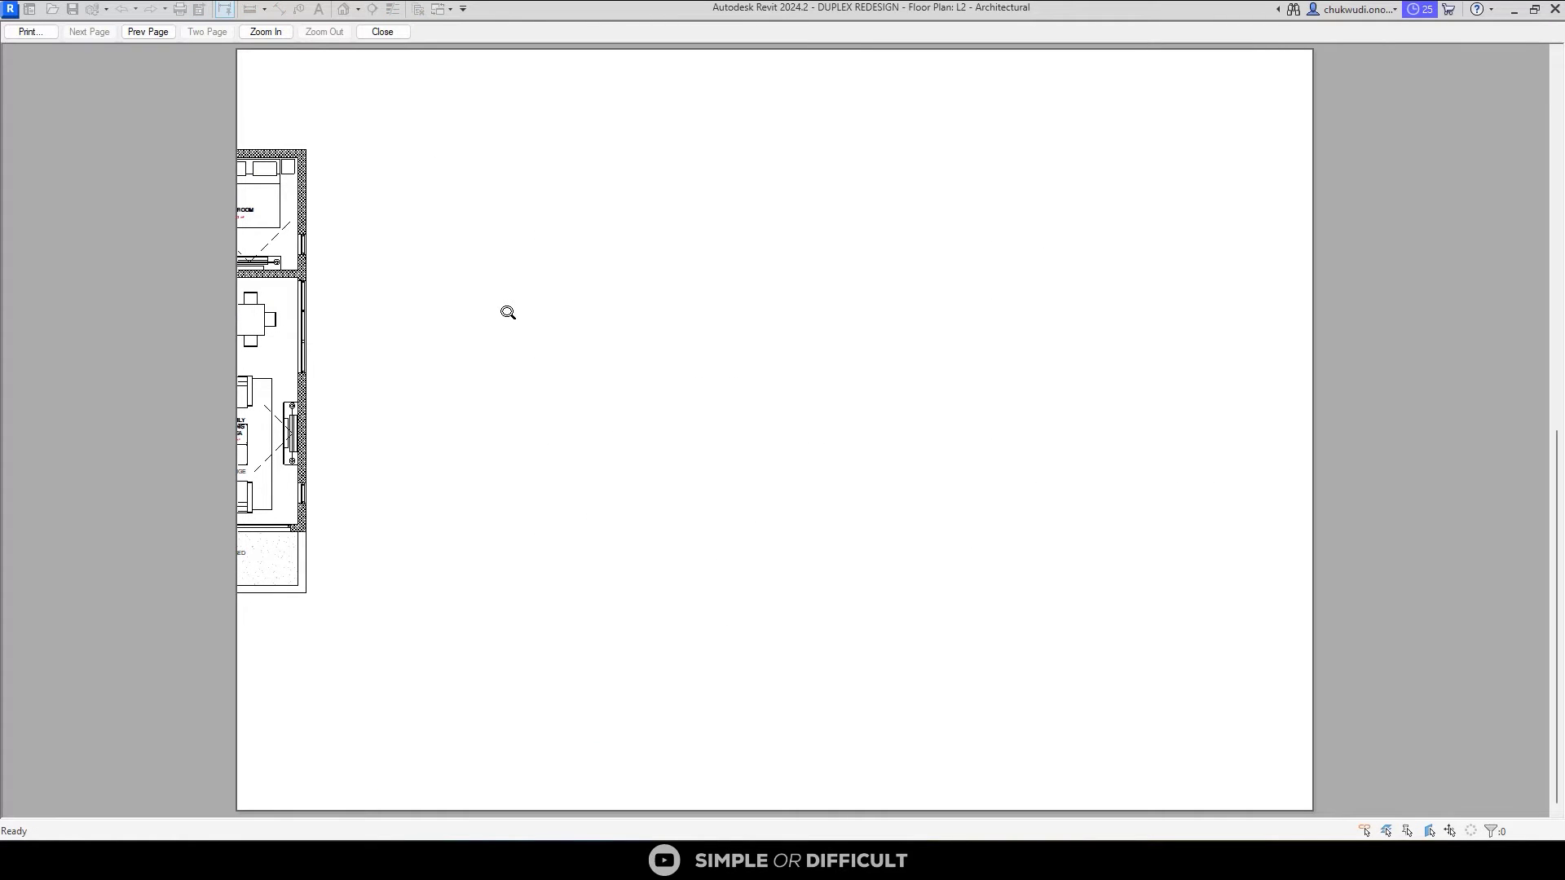
key("Escape")
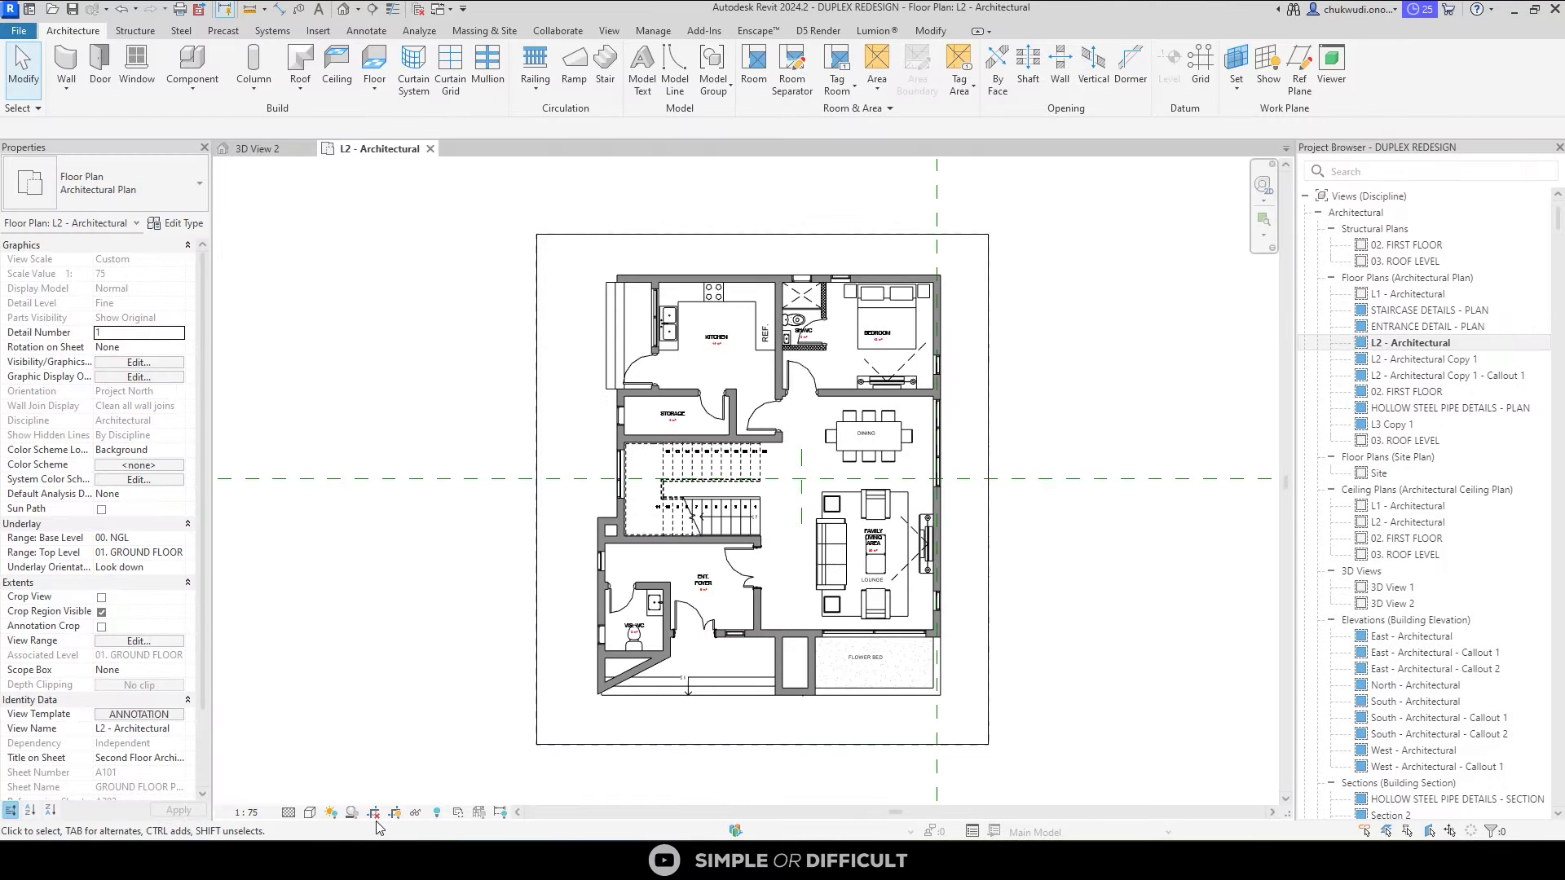
Turn on the crop view for the floor plan and check the print preview again.
left_click(373, 813)
key("ctrl+p")
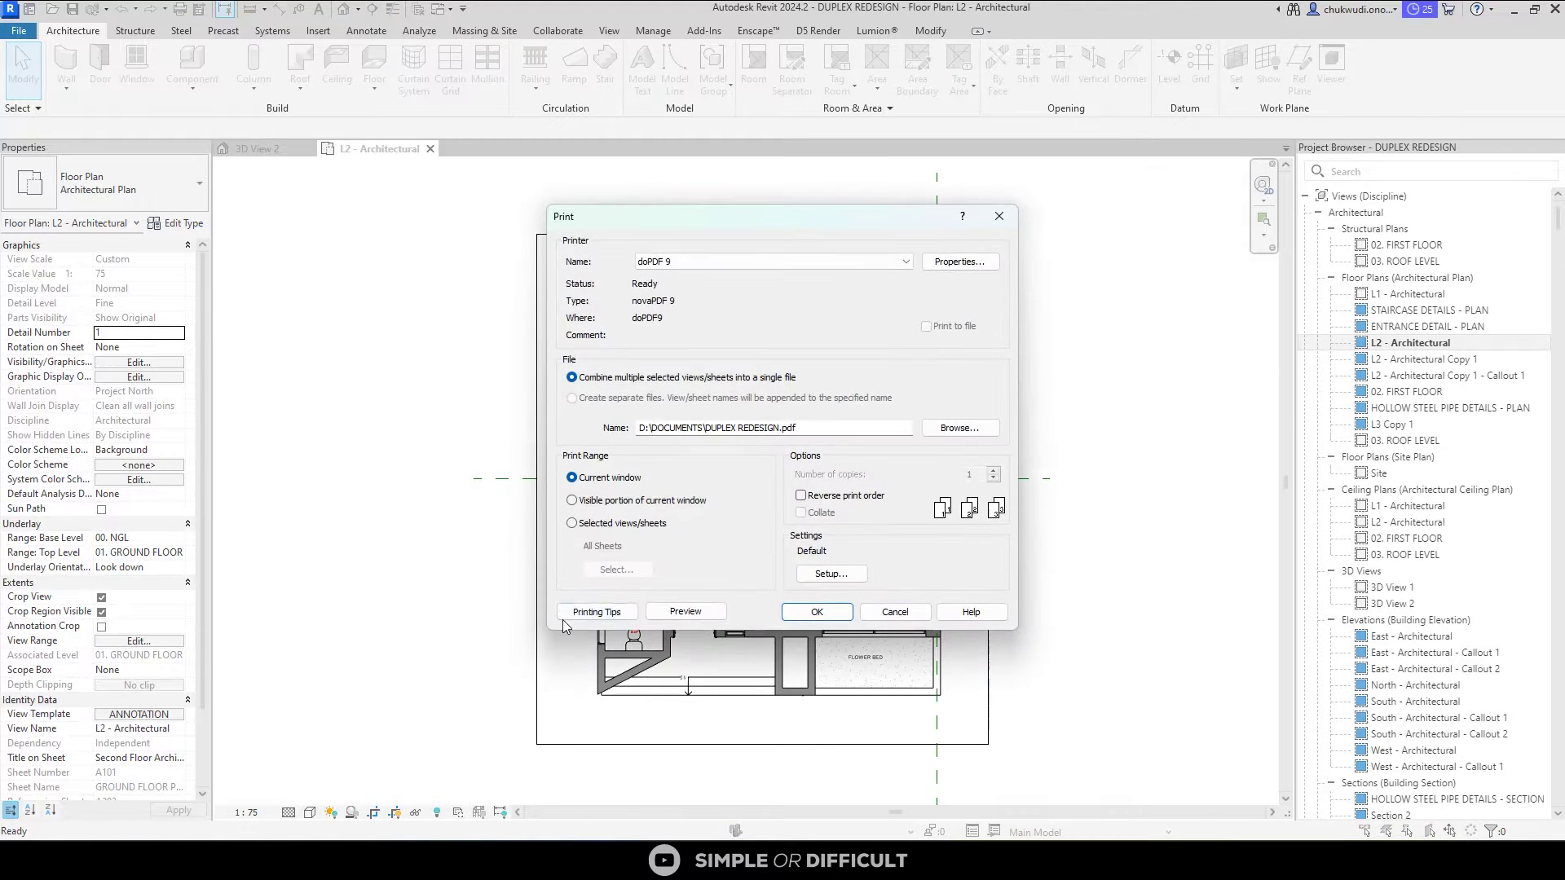
key("Return")
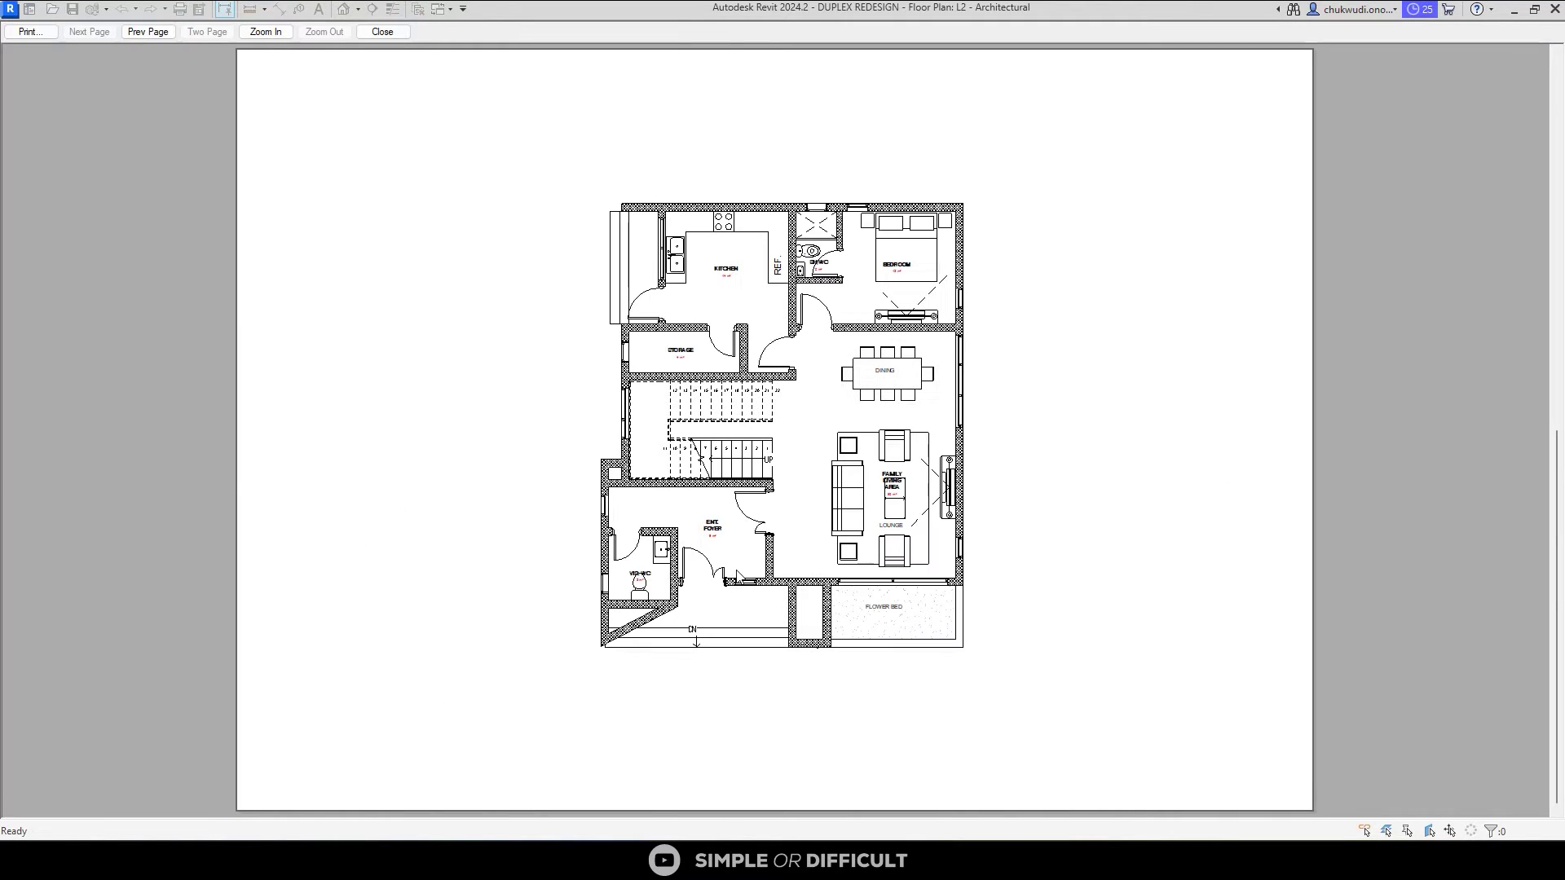
left_click(38, 37)
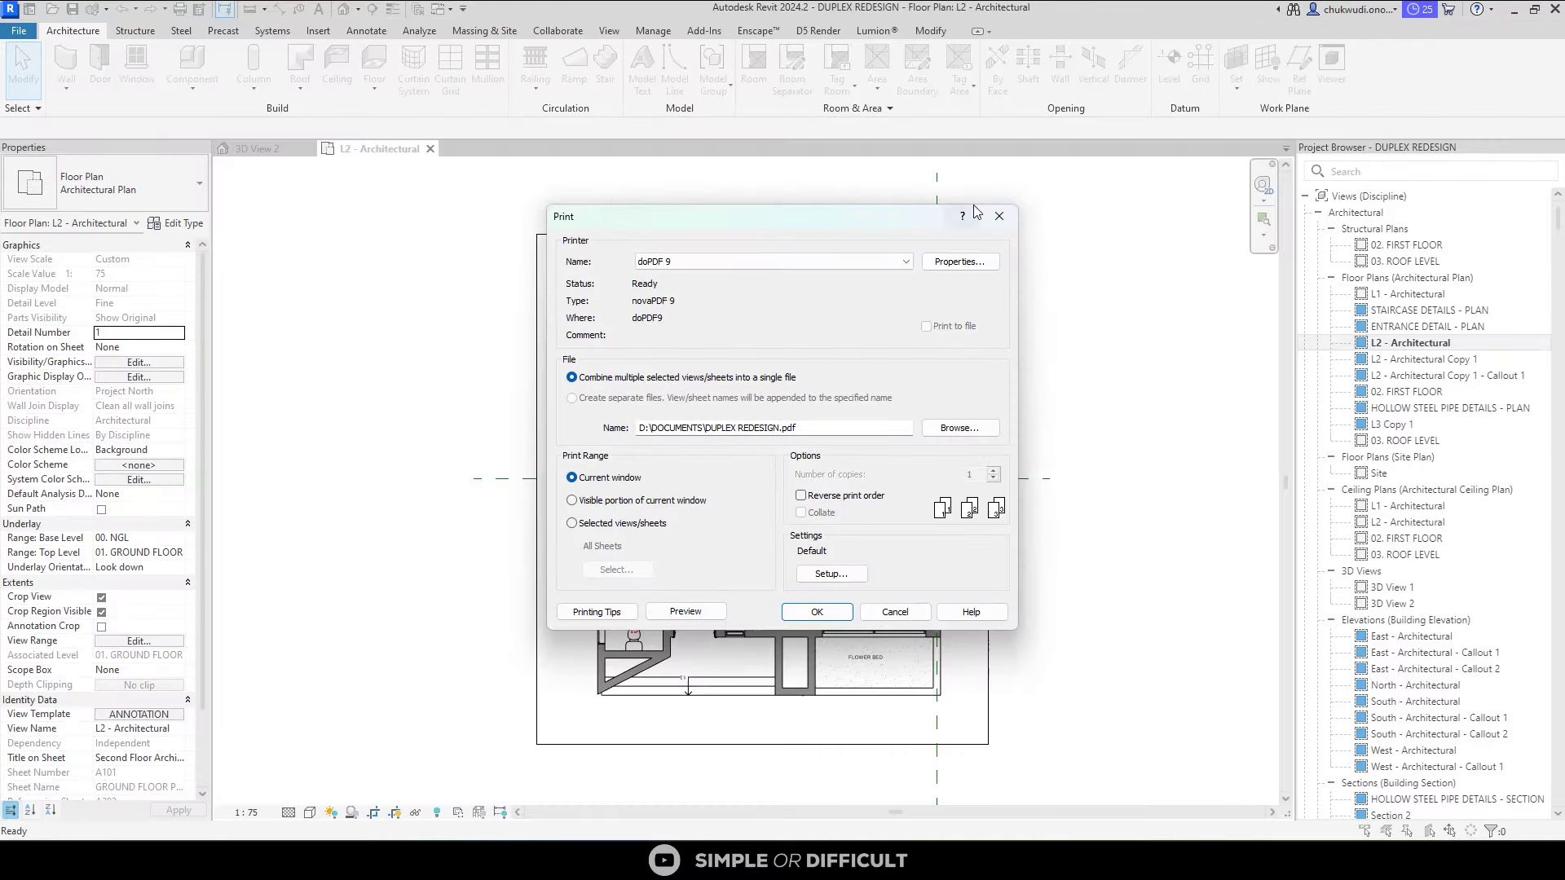
left_click(999, 216)
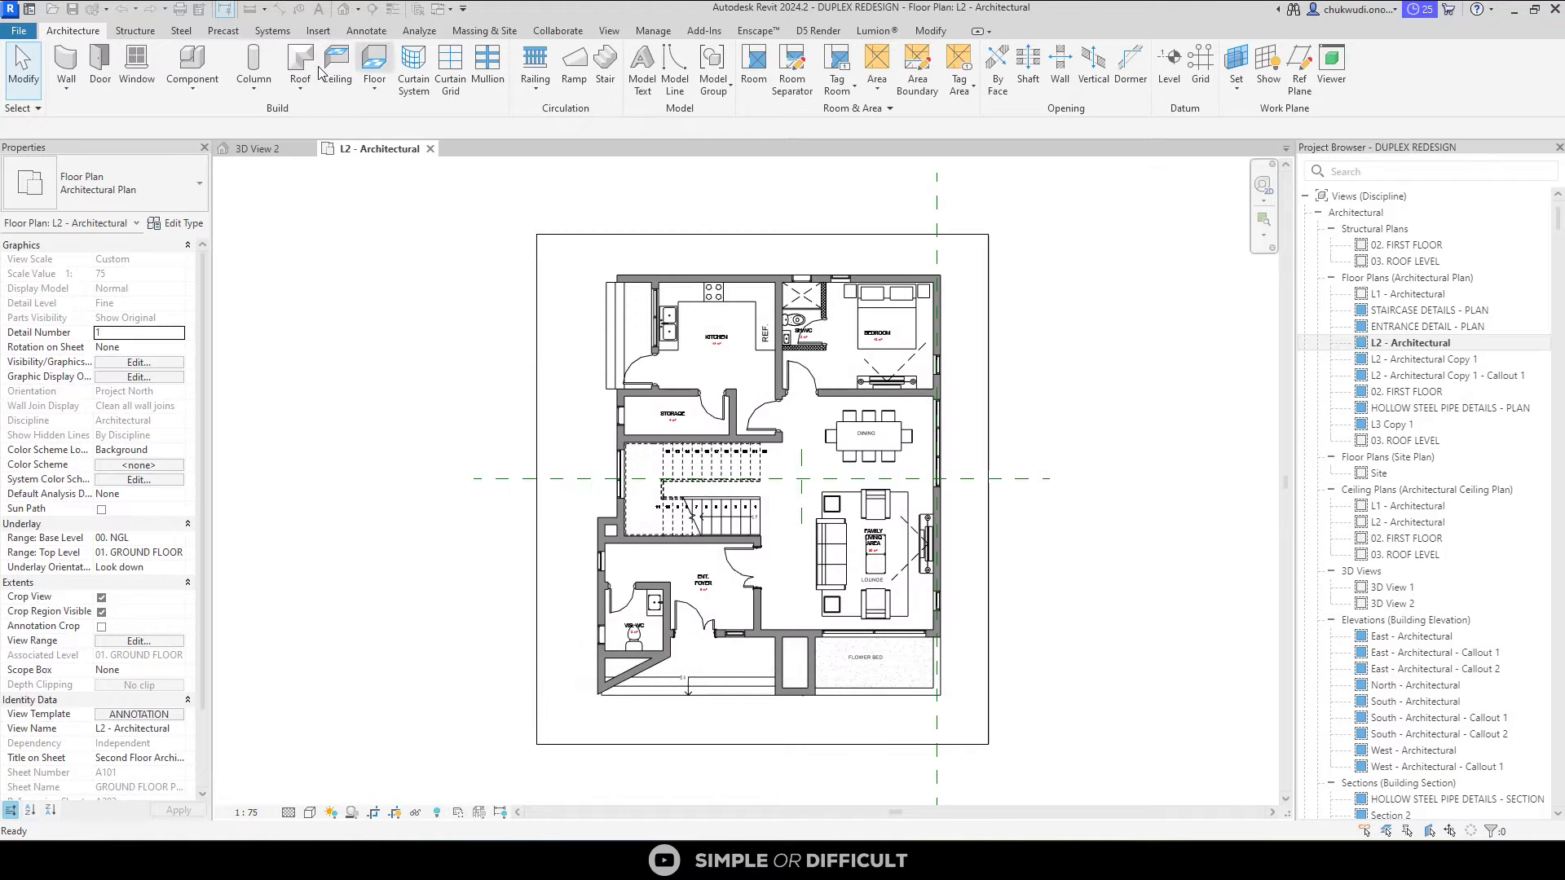
Preview the current window and send it to the doPDF 9 printer.
left_click(200, 9)
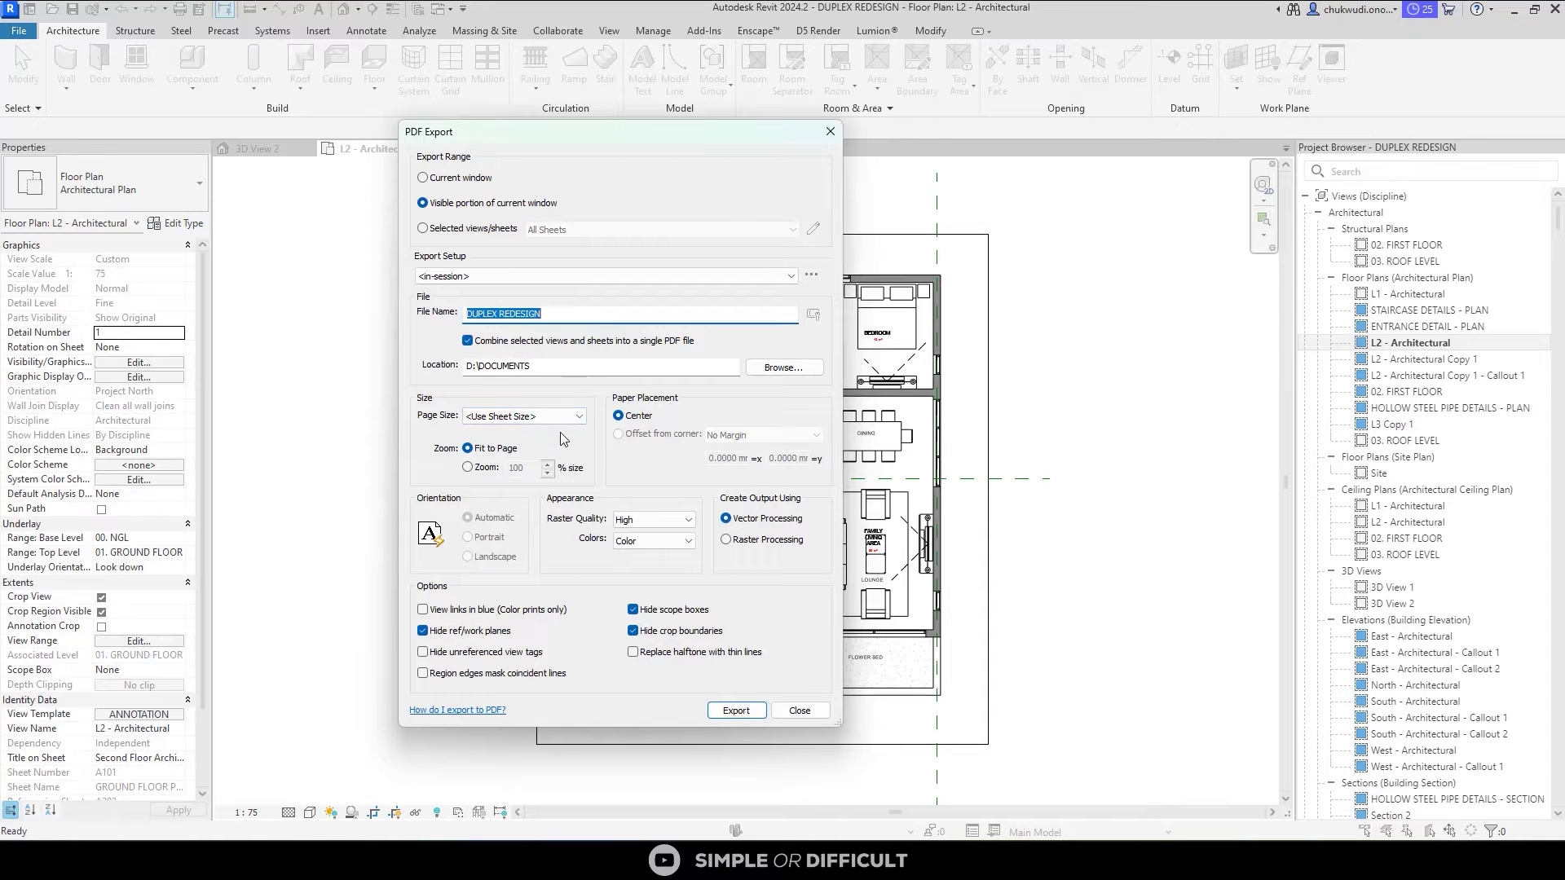
key("Escape")
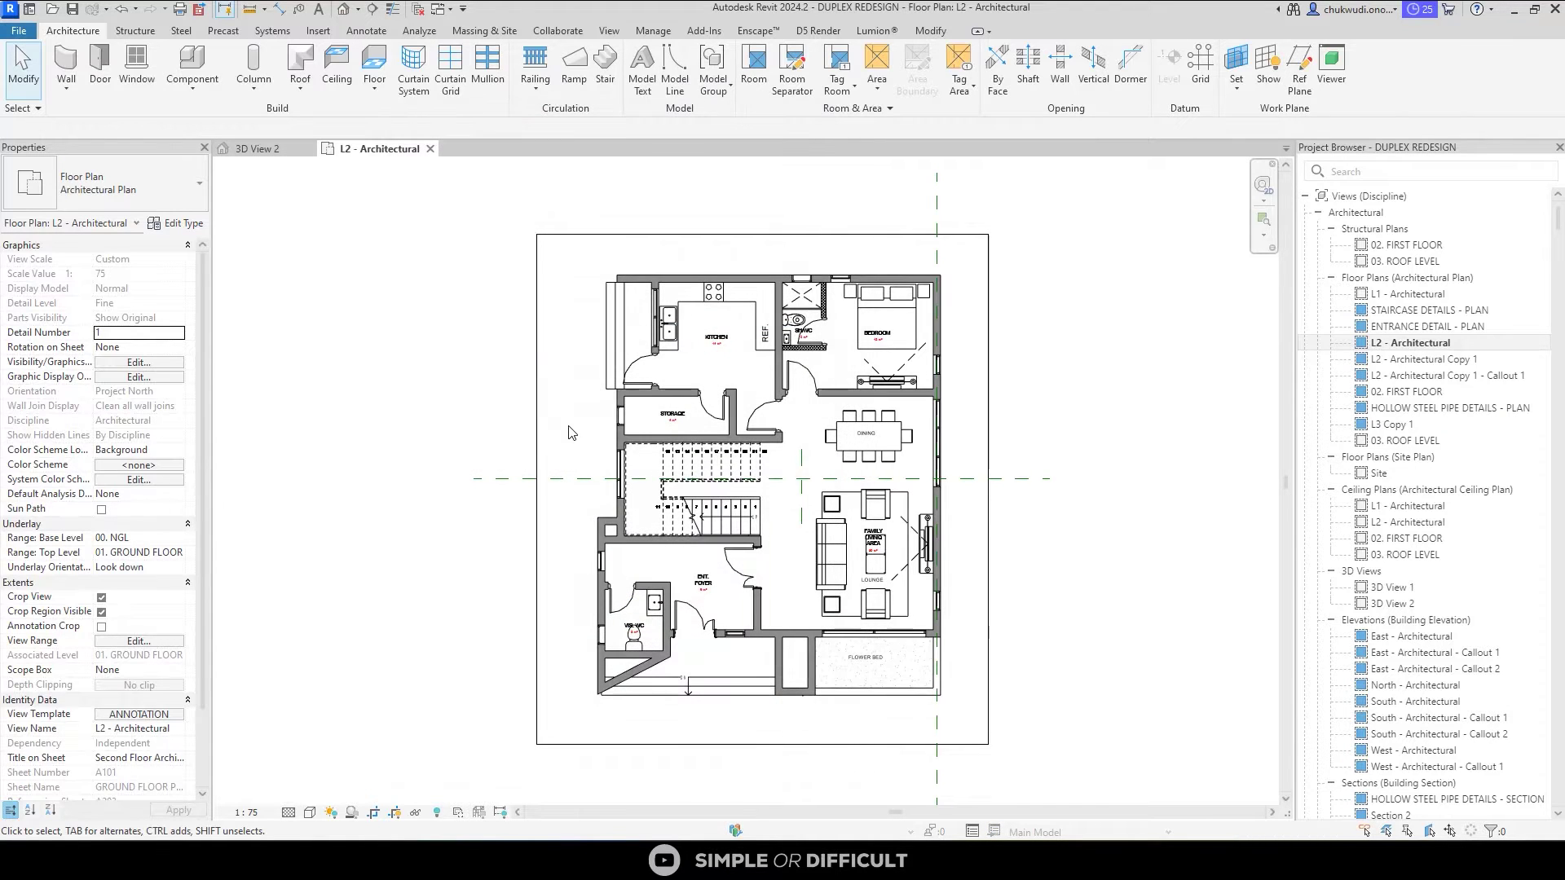
key("ctrl+p")
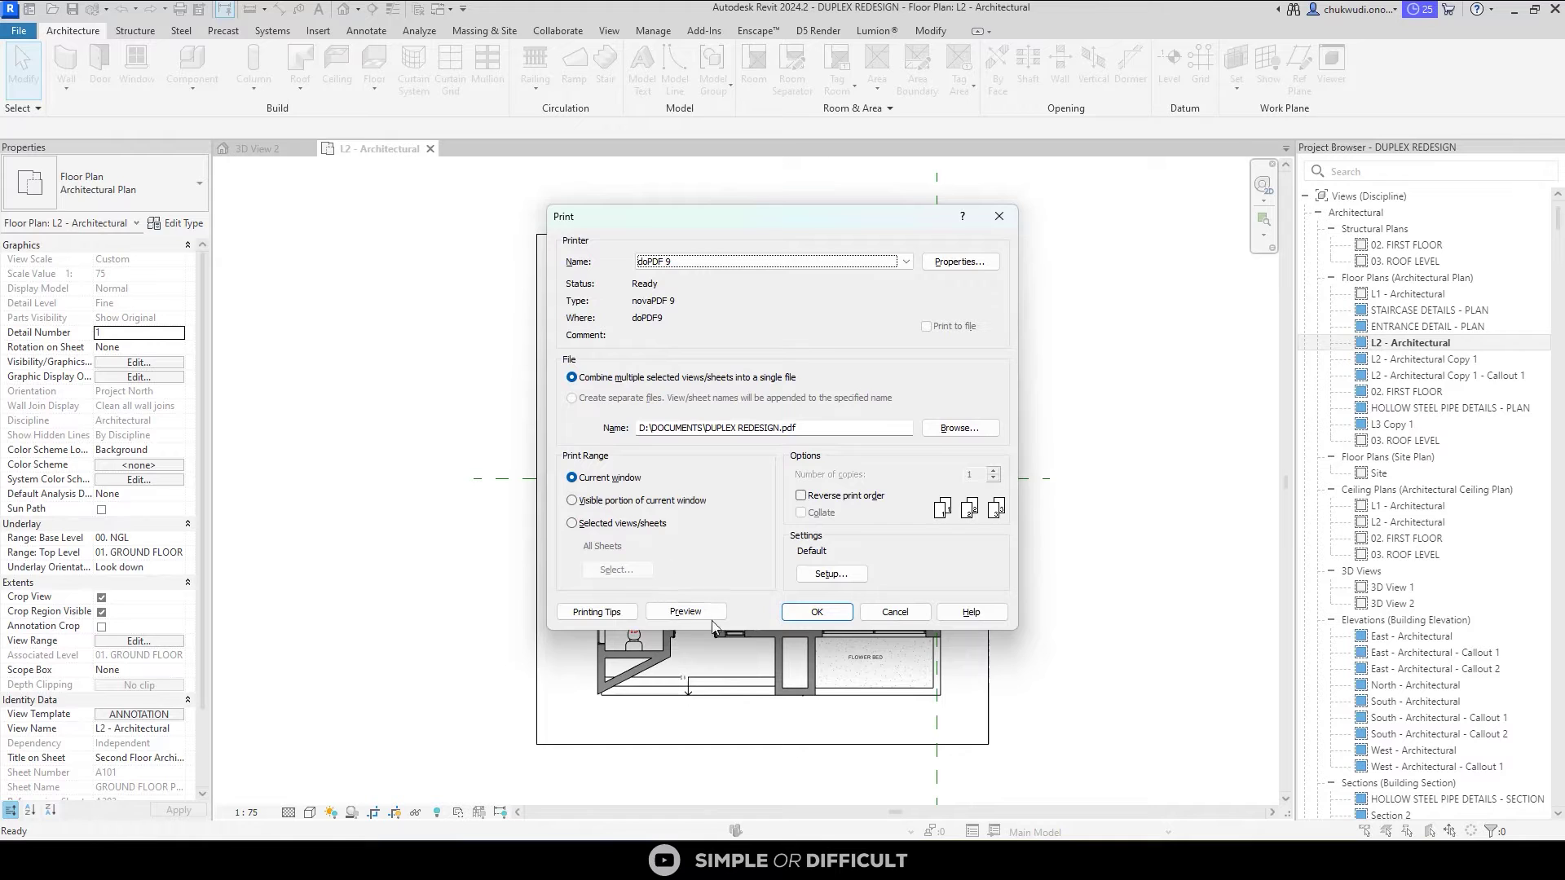
left_click(681, 611)
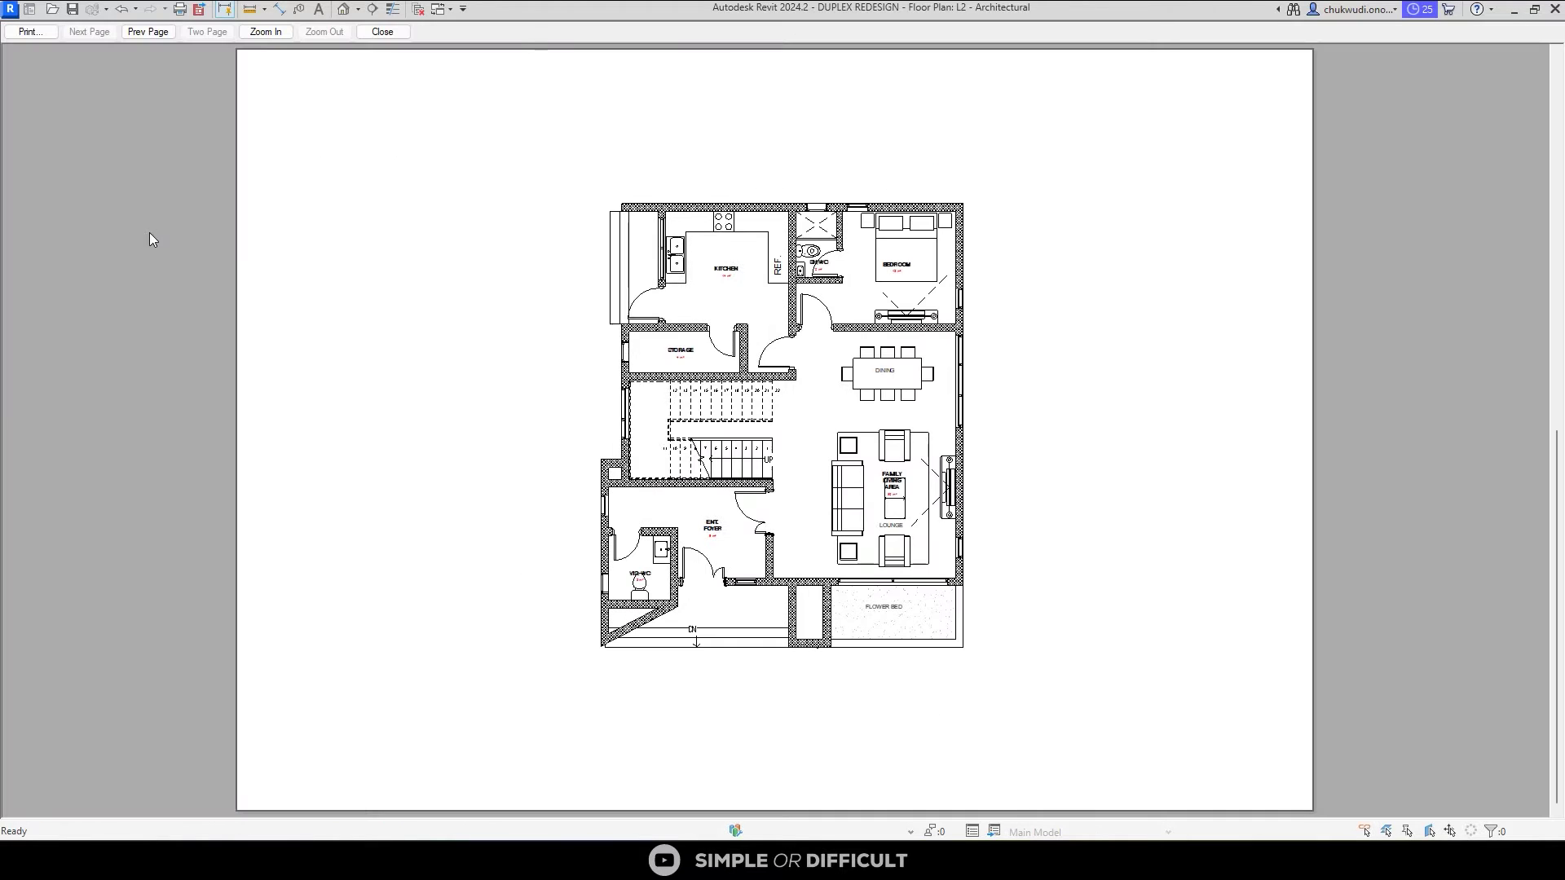
left_click(39, 32)
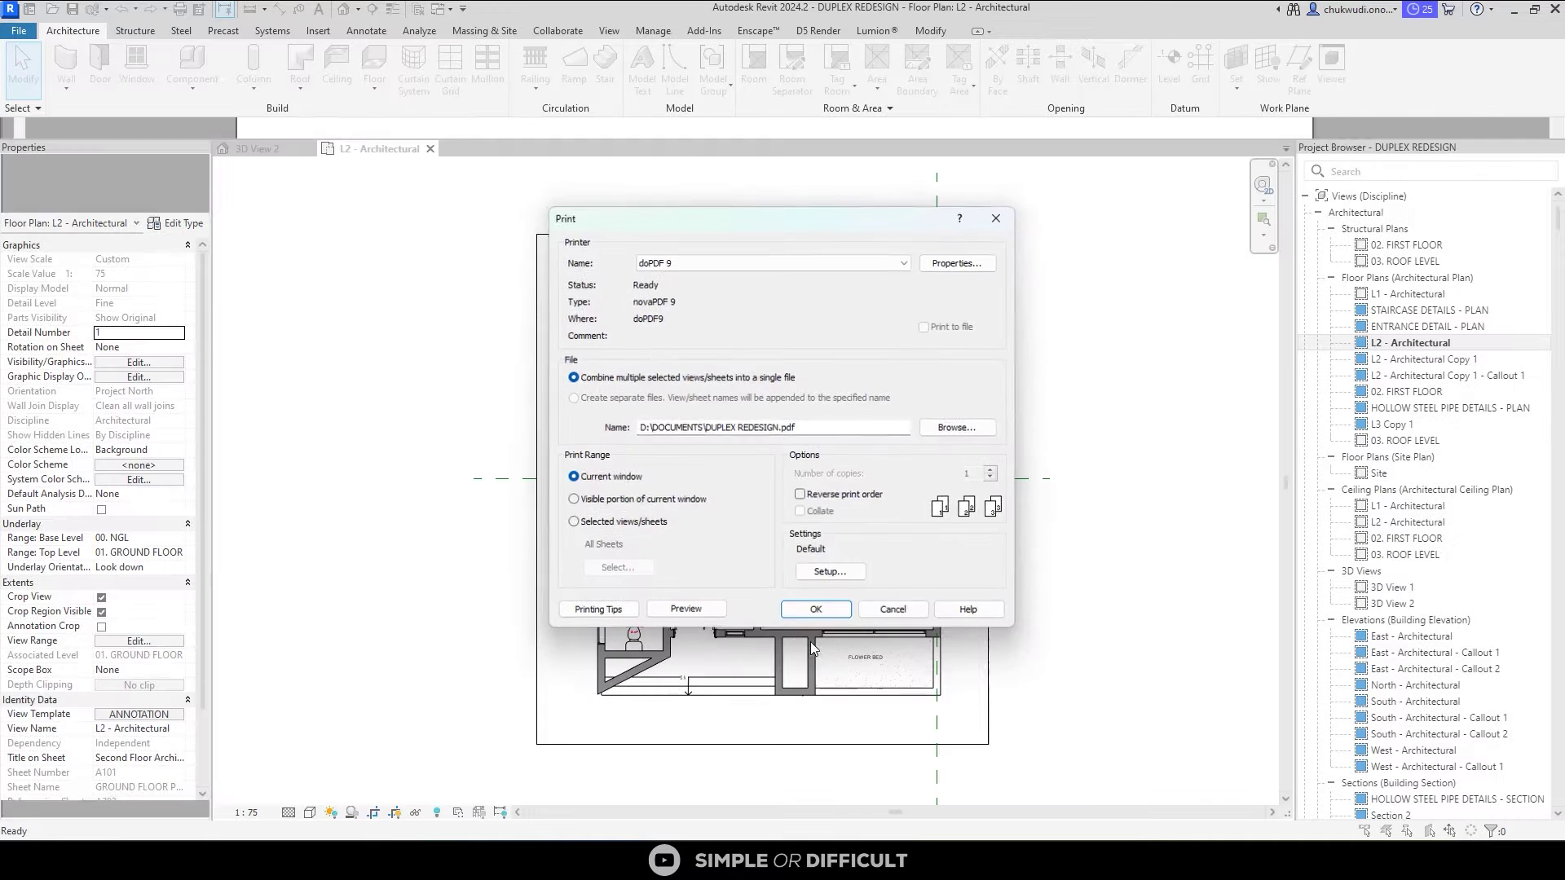
left_click(817, 609)
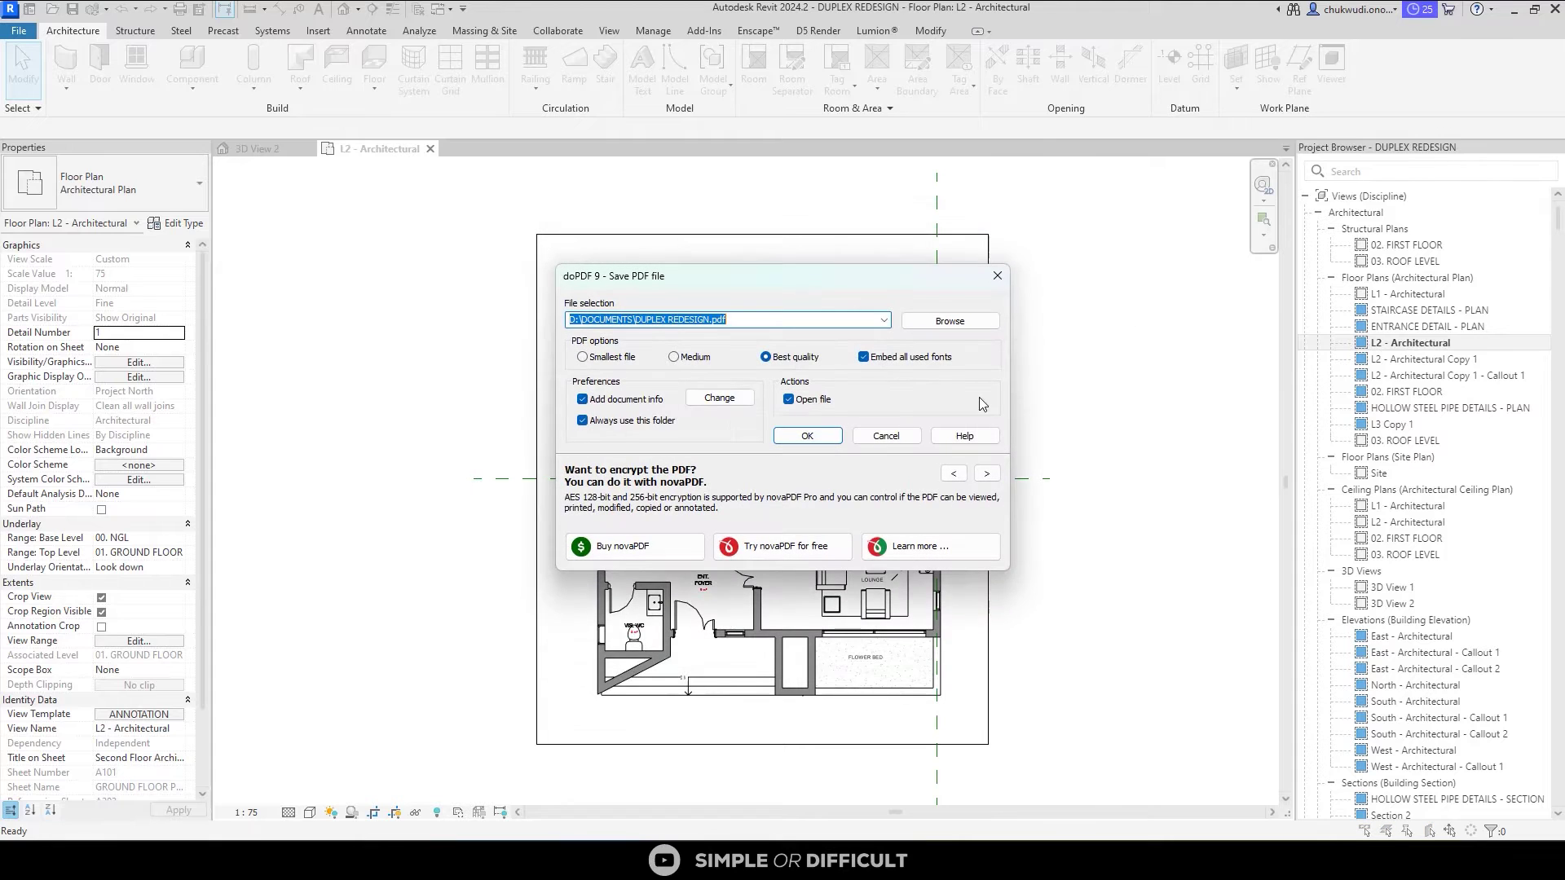
Save the printed PDF as DUPLEX REDESIGN plan in the DOCUMENTS folder, replacing the existing file.
left_click(950, 321)
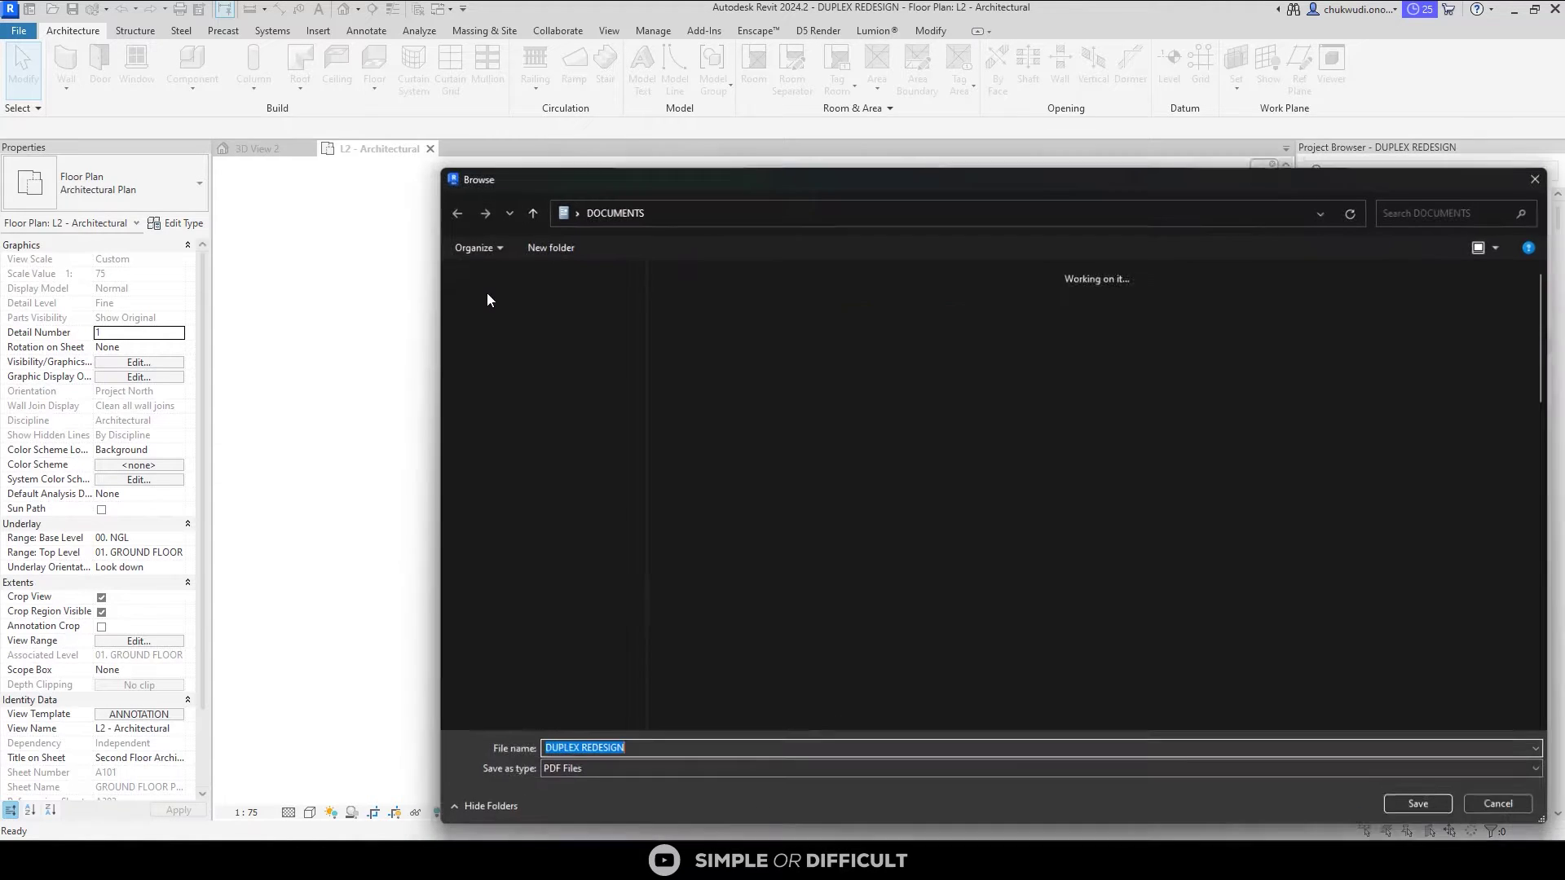
left_click(696, 334)
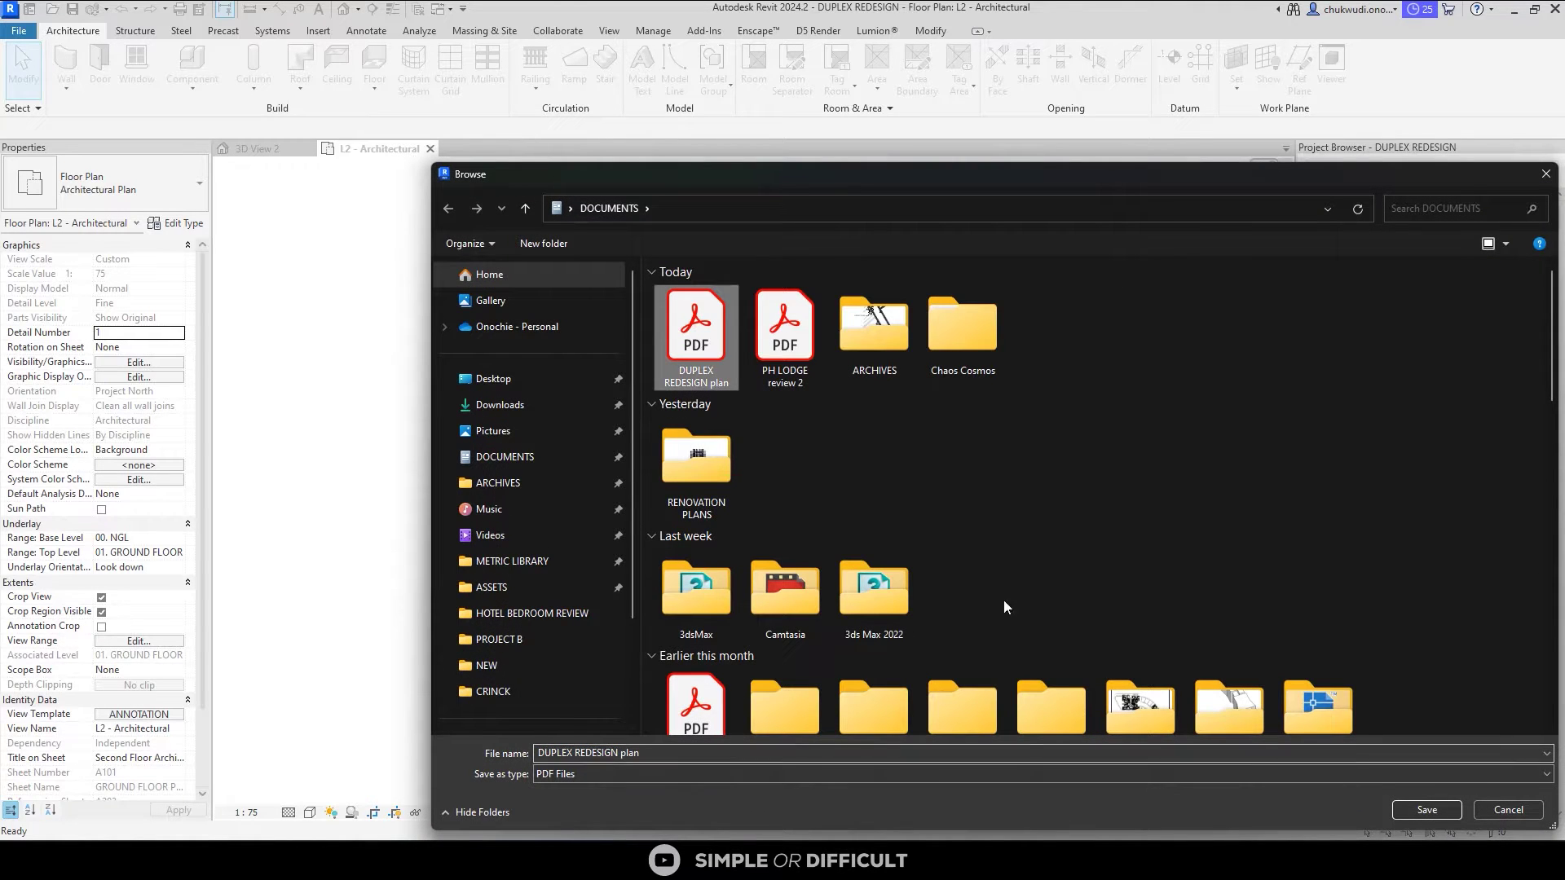
left_click(1424, 810)
left_click(819, 438)
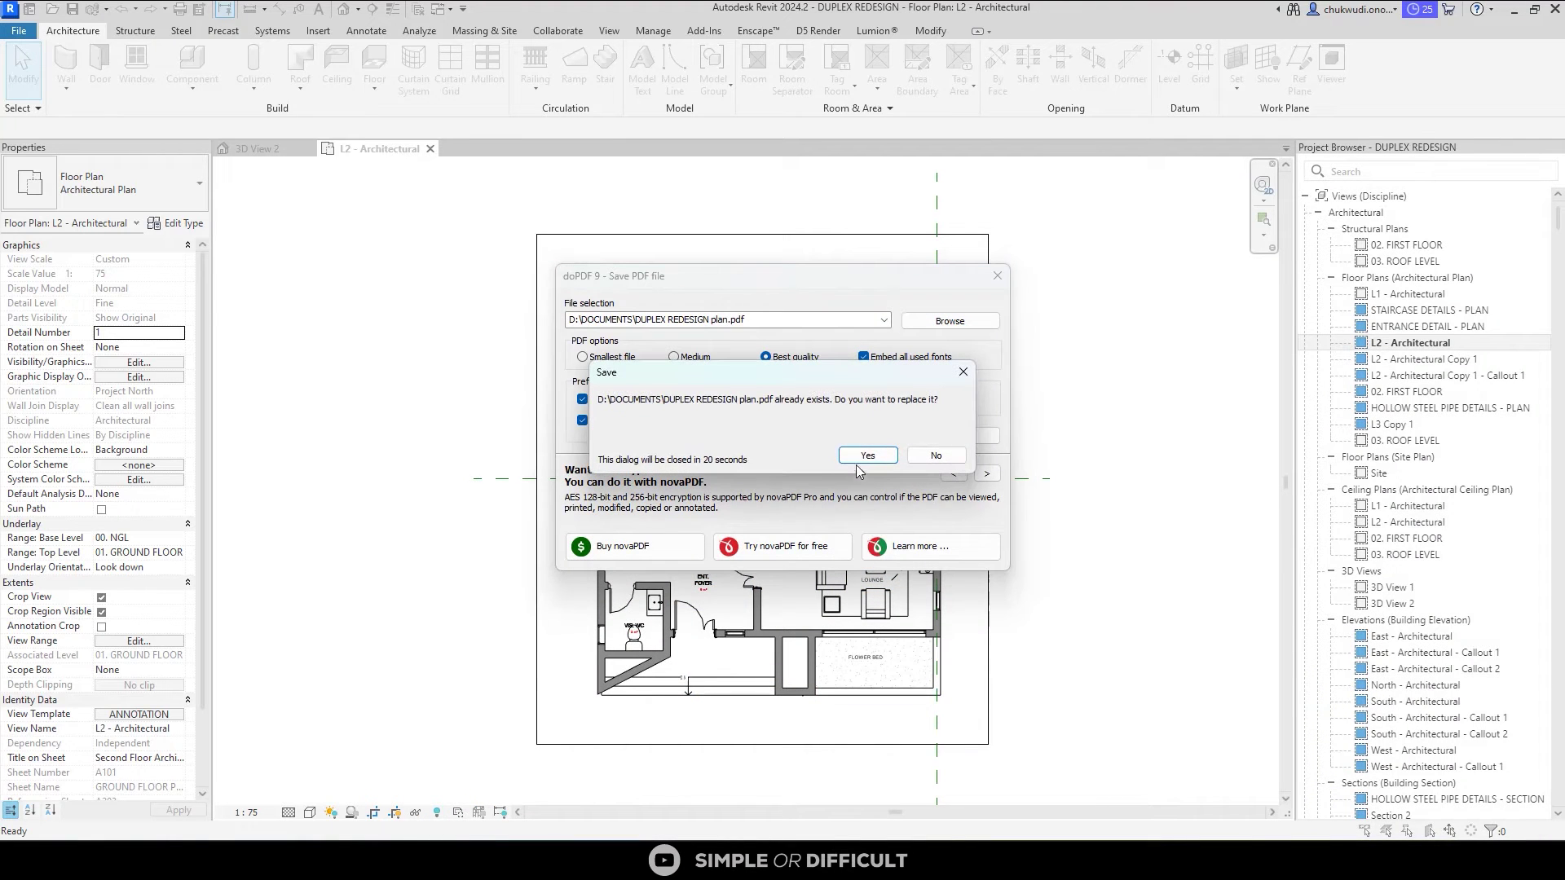
left_click(863, 456)
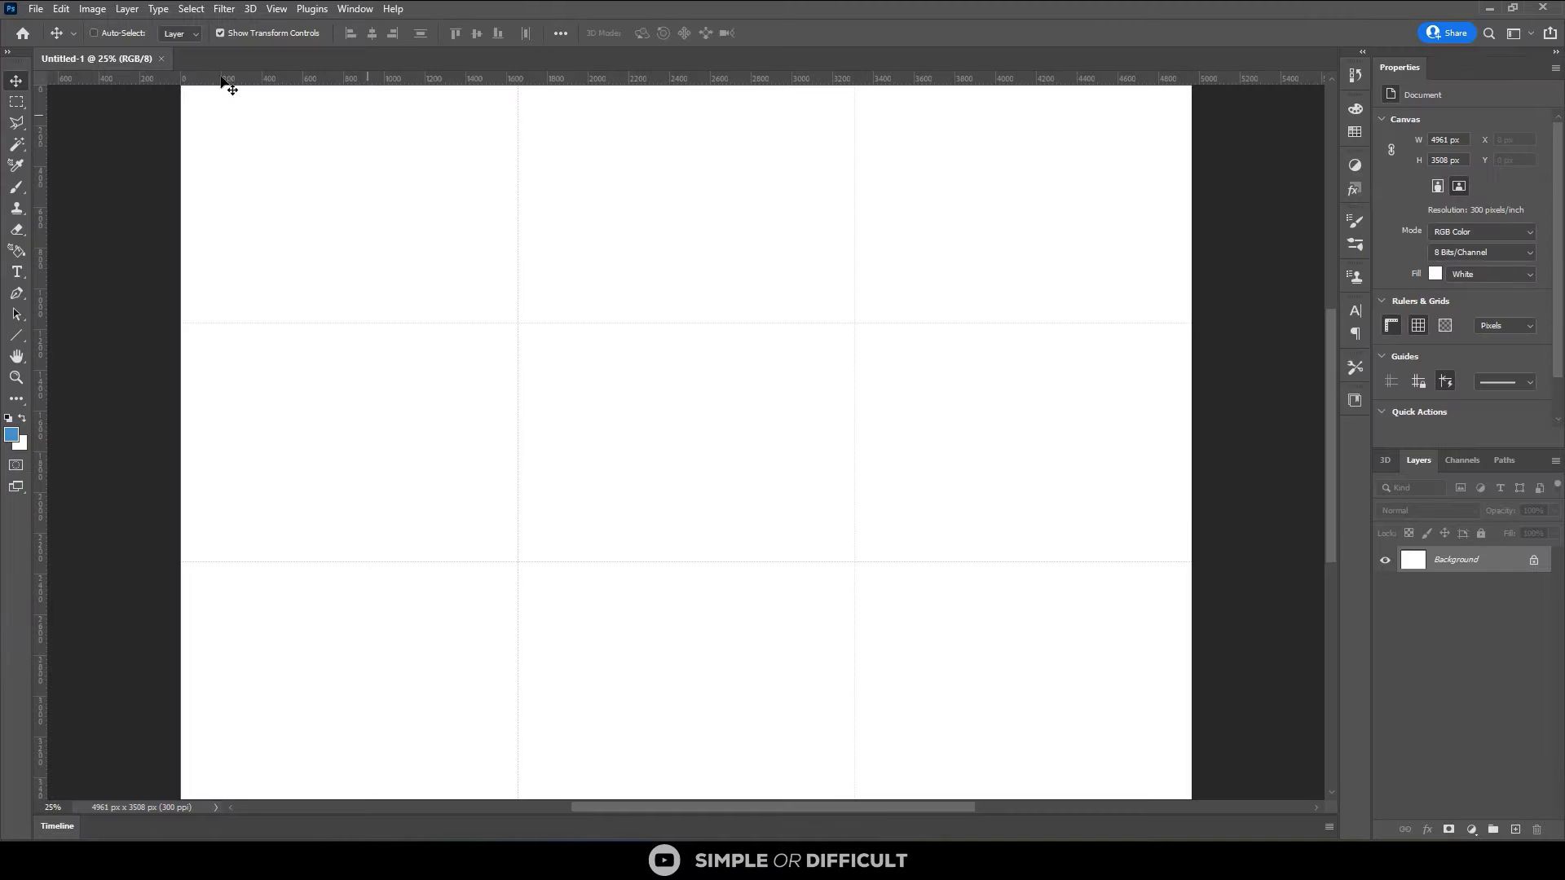
Place the DUPLEX REDESIGN plan PDF from the DOCUMENTS folder as an embedded smart object, cropped to its bounding box, and commit it.
left_click(35, 9)
mouse_move(61, 9)
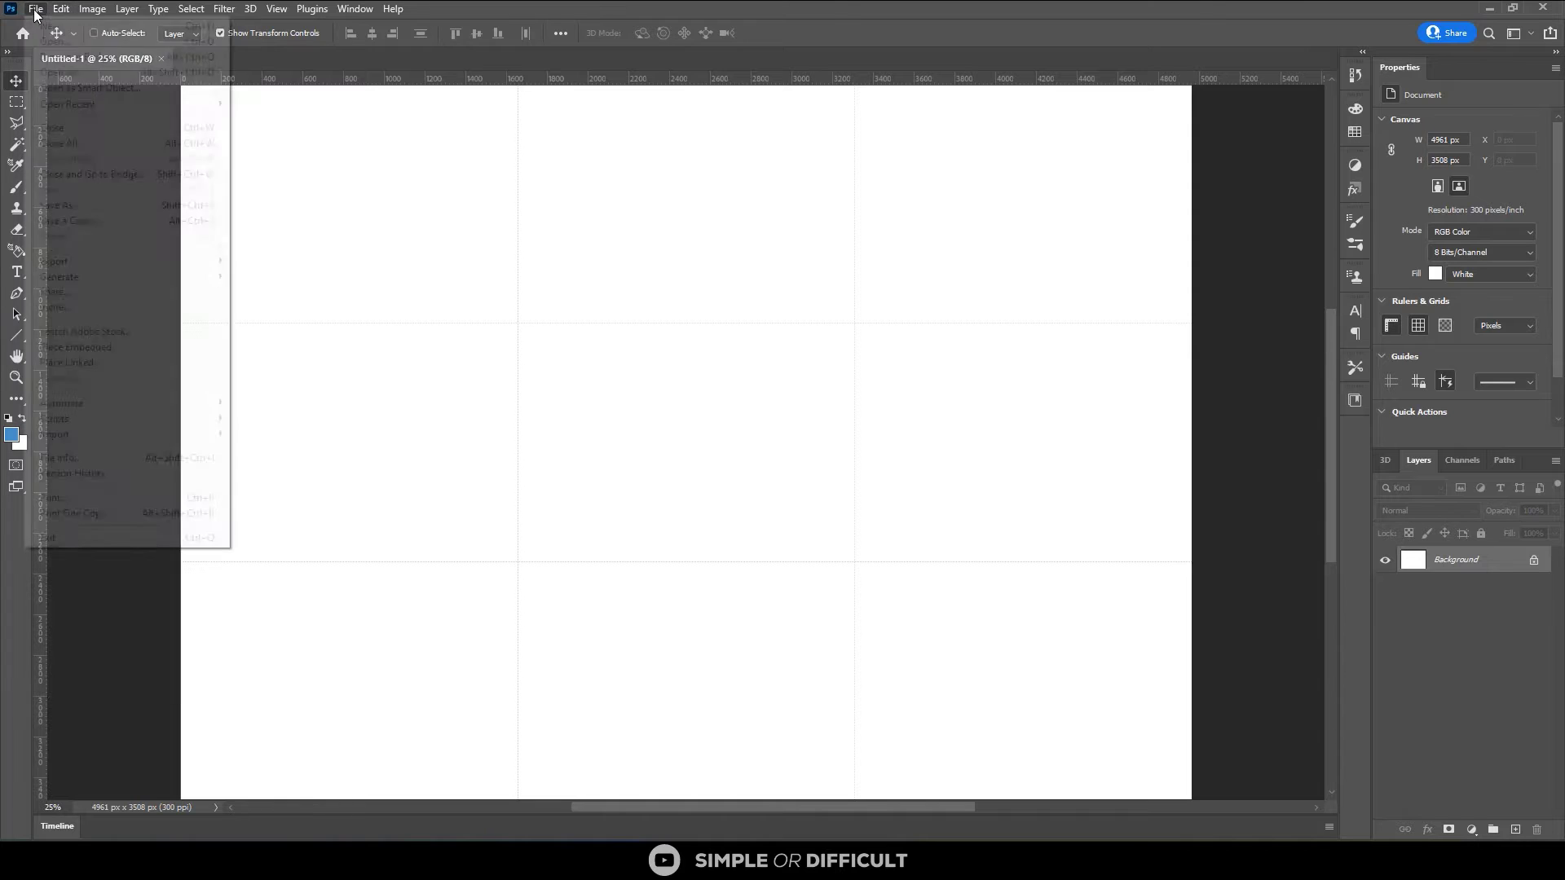
left_click(82, 349)
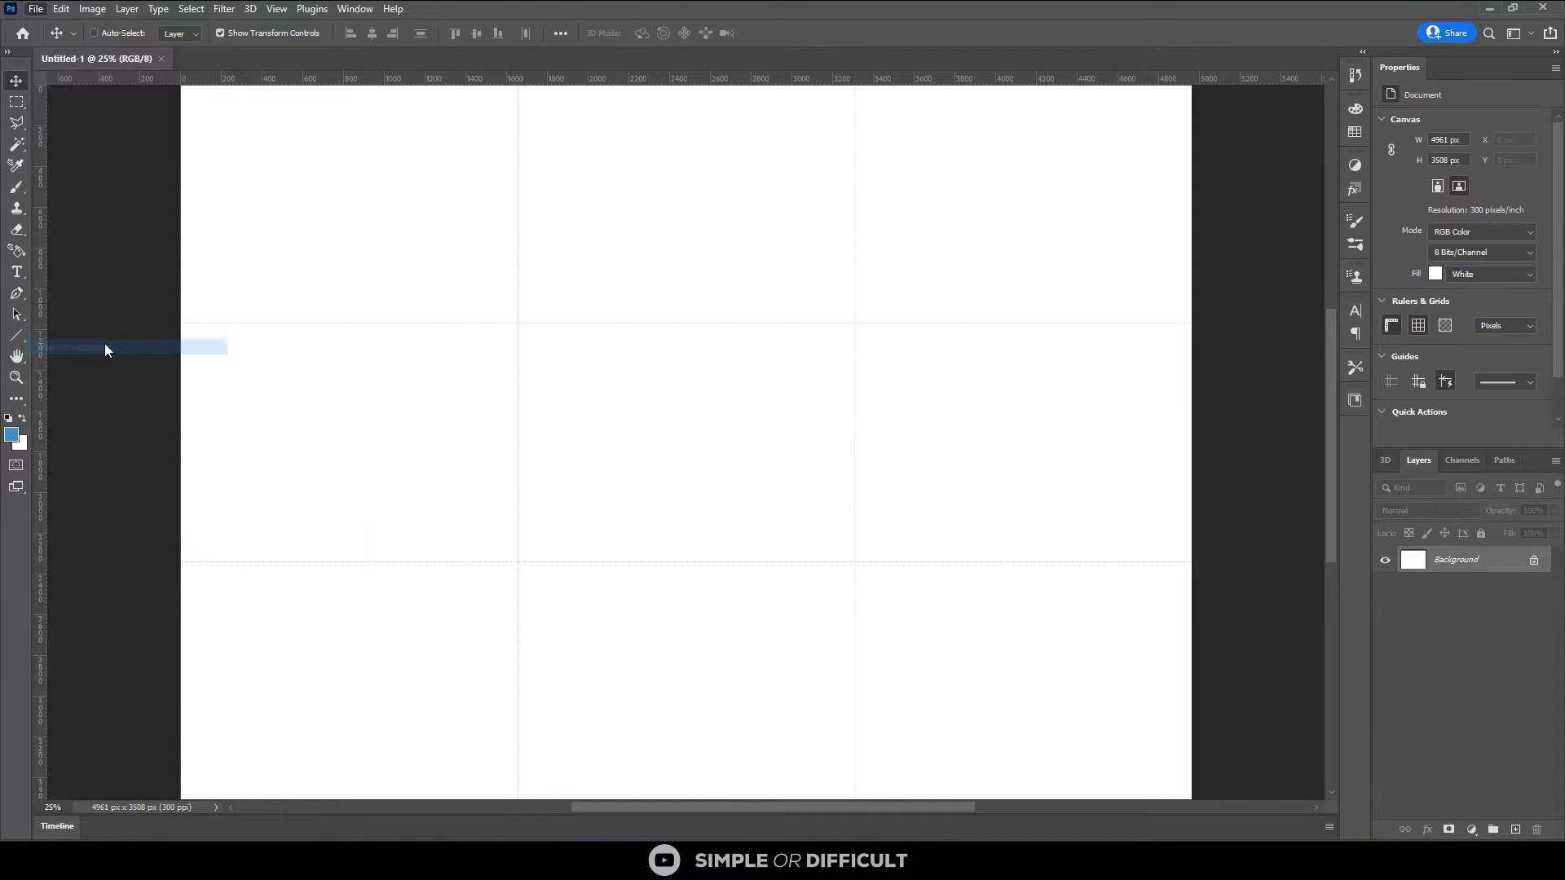
left_click(84, 245)
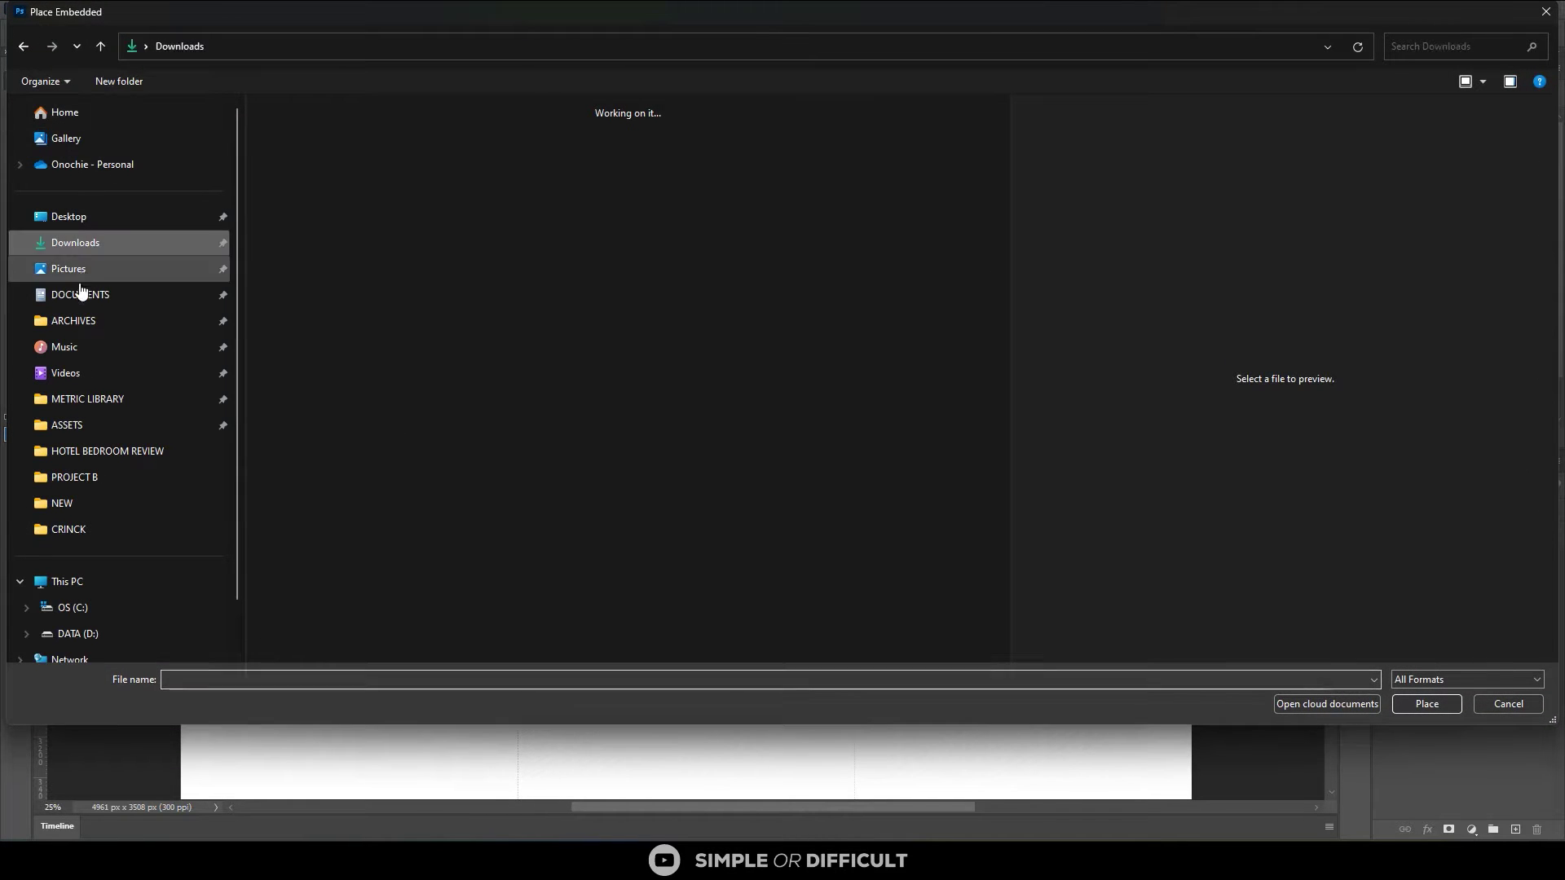
left_click(81, 295)
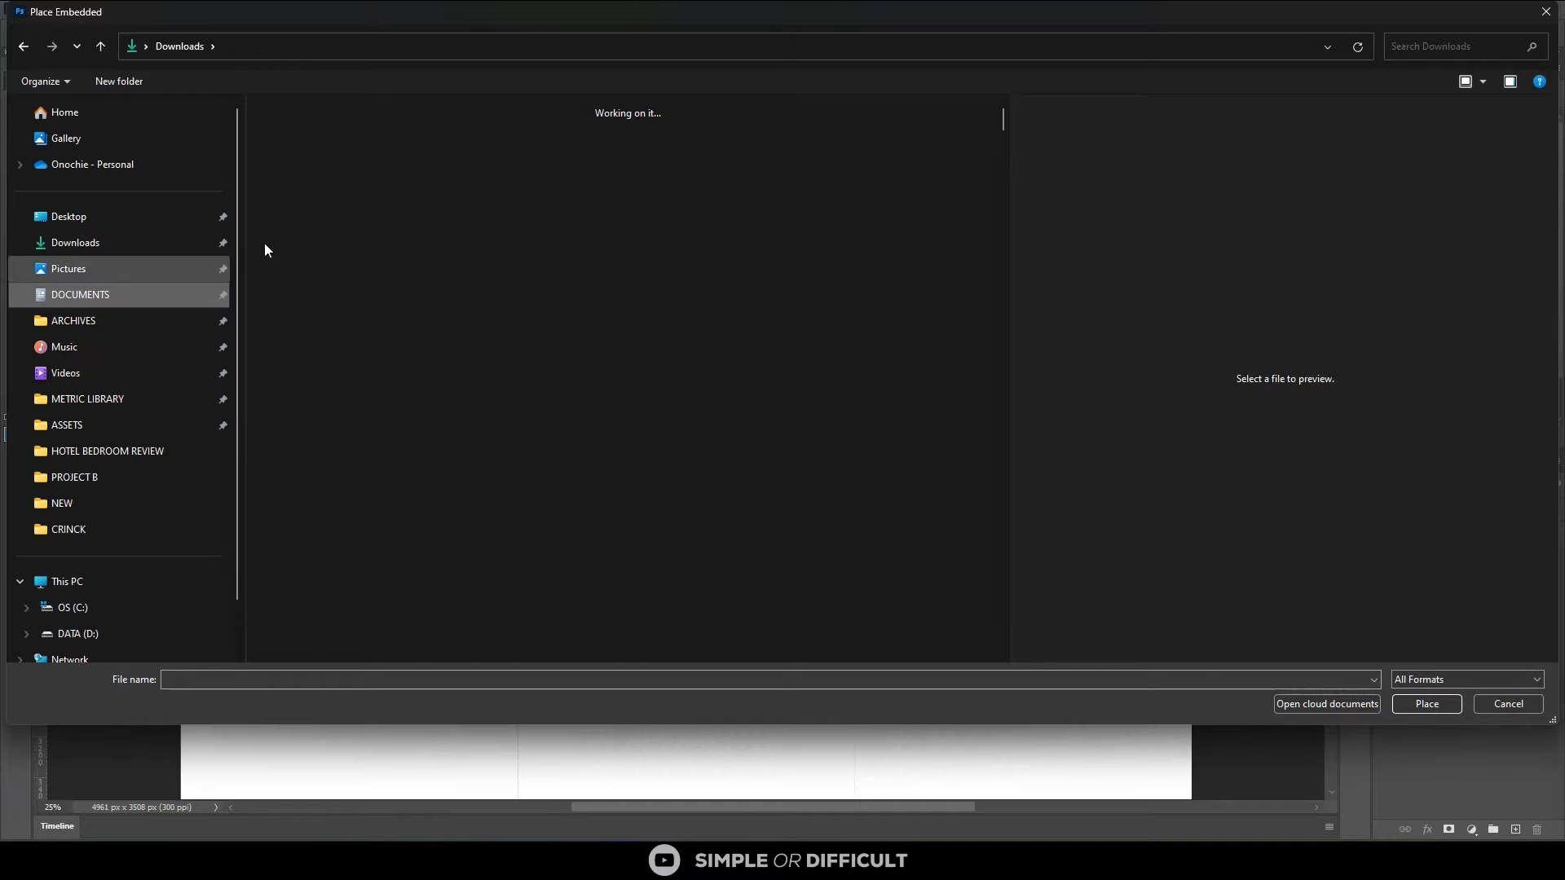
left_click(1426, 704)
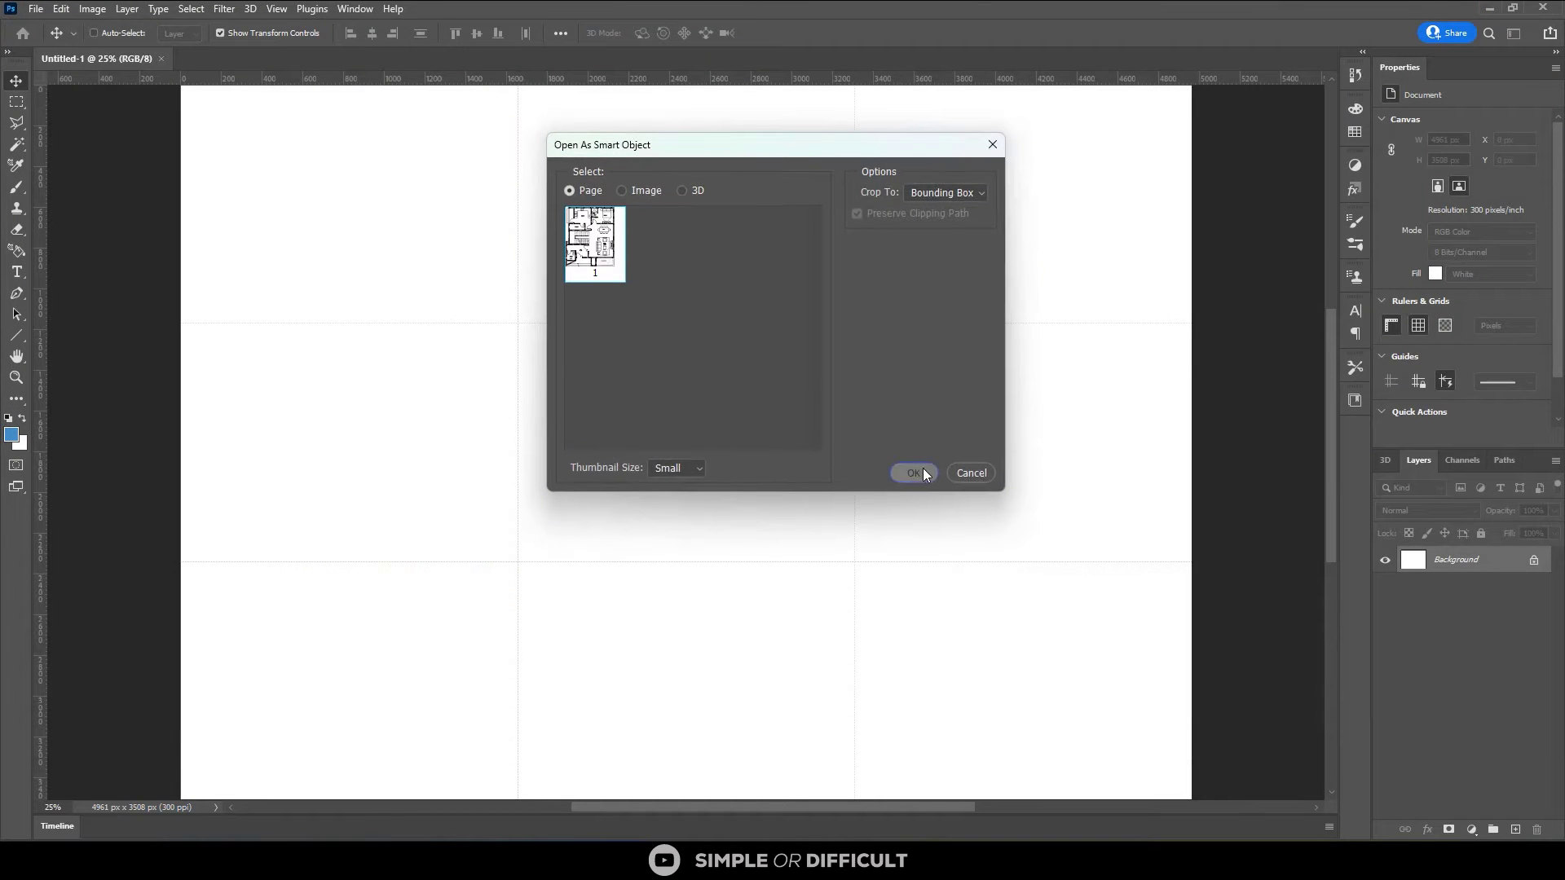
left_click(914, 473)
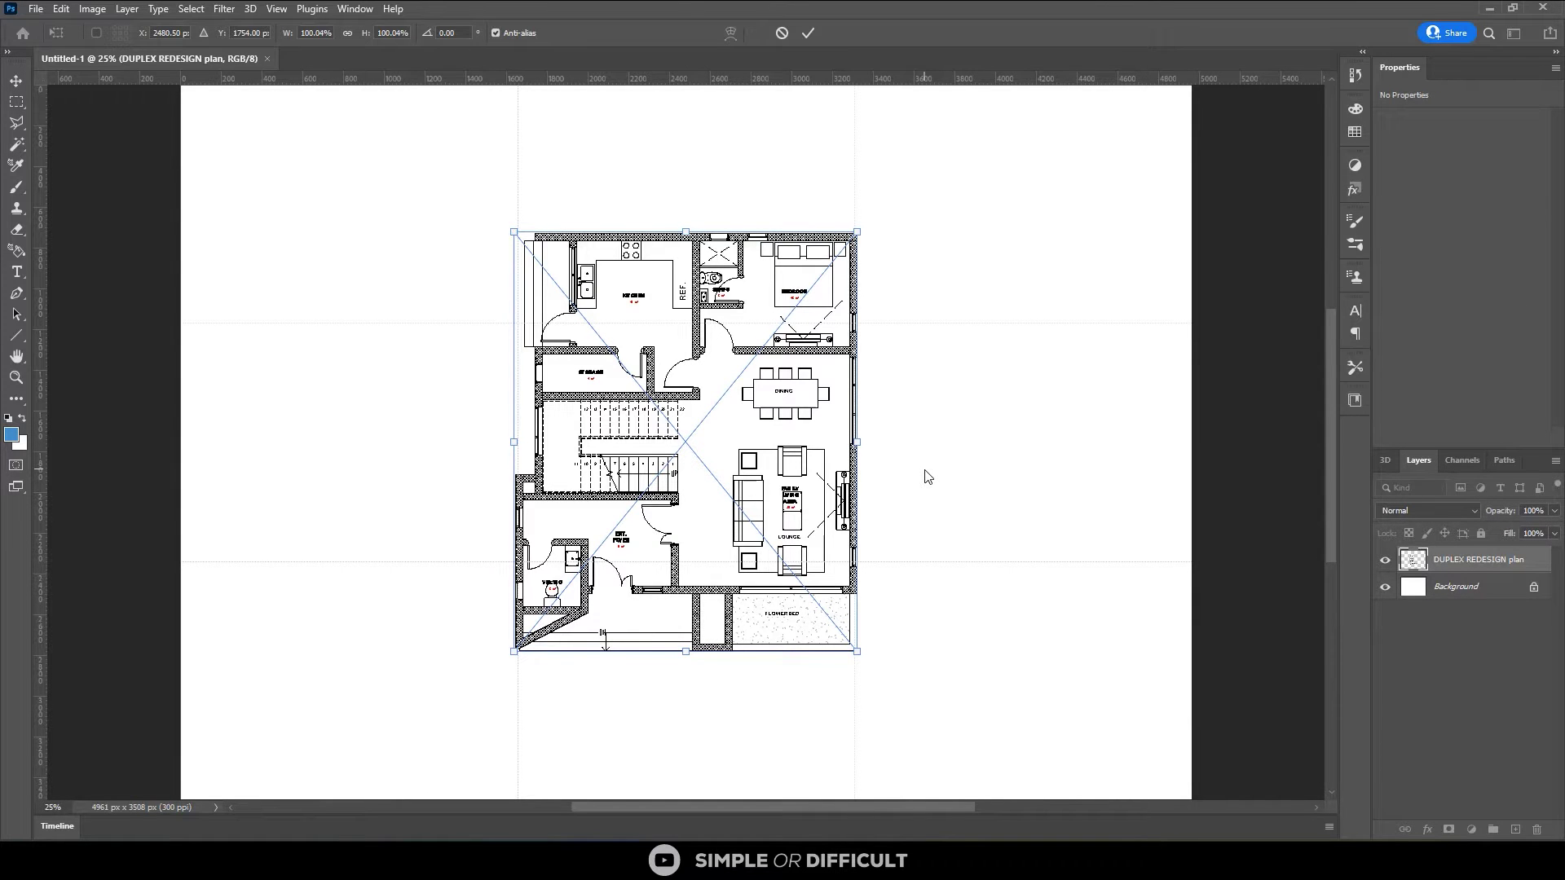
scroll(867, 430, "down", 1)
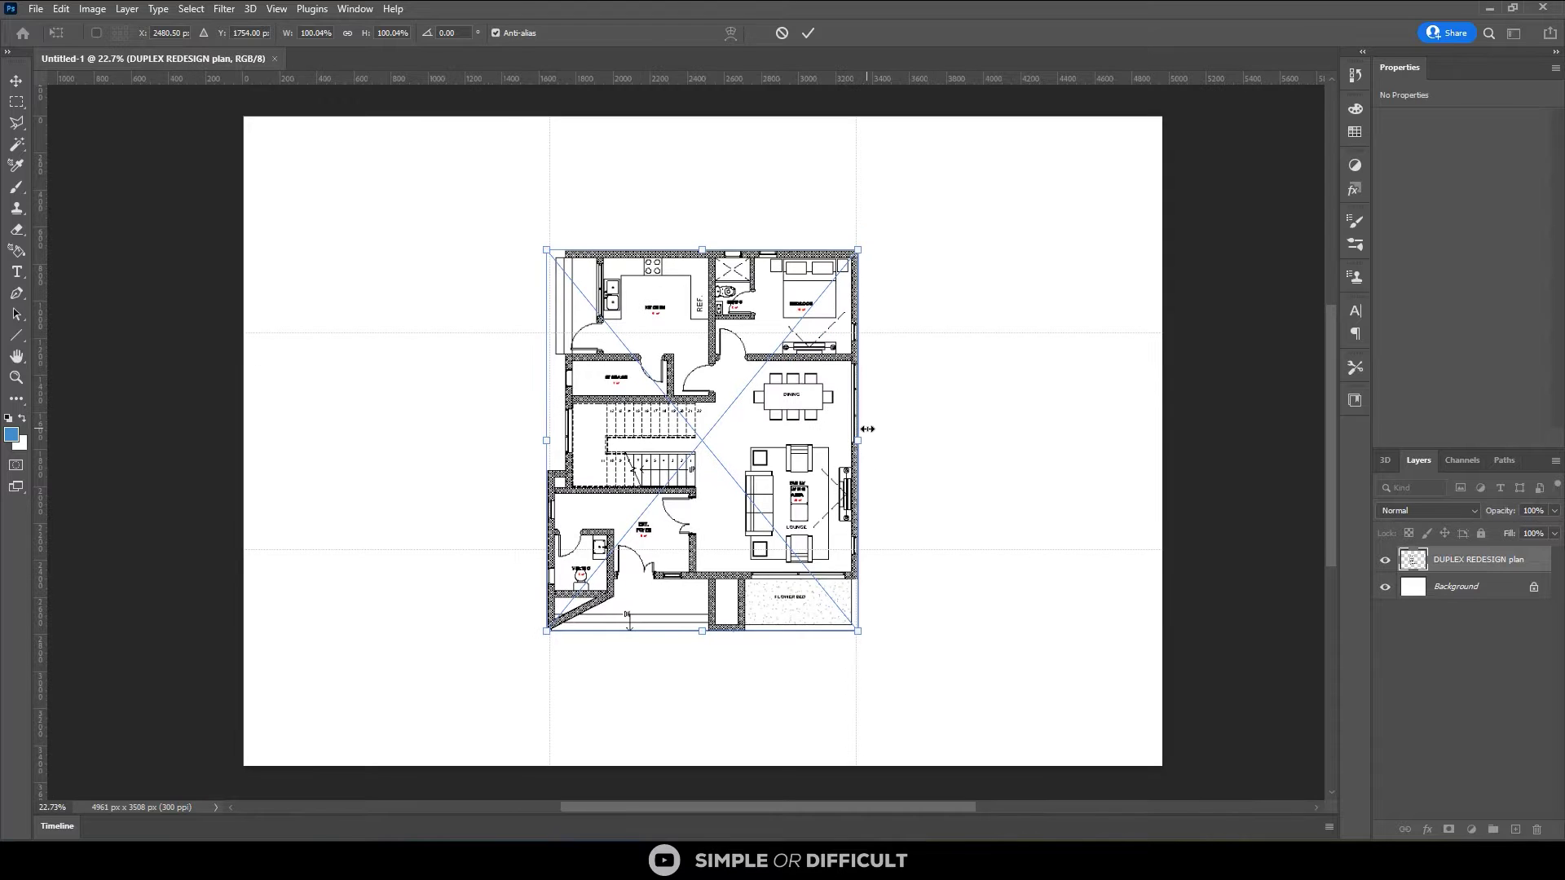
scroll(867, 428, "down", 1)
left_click(811, 34)
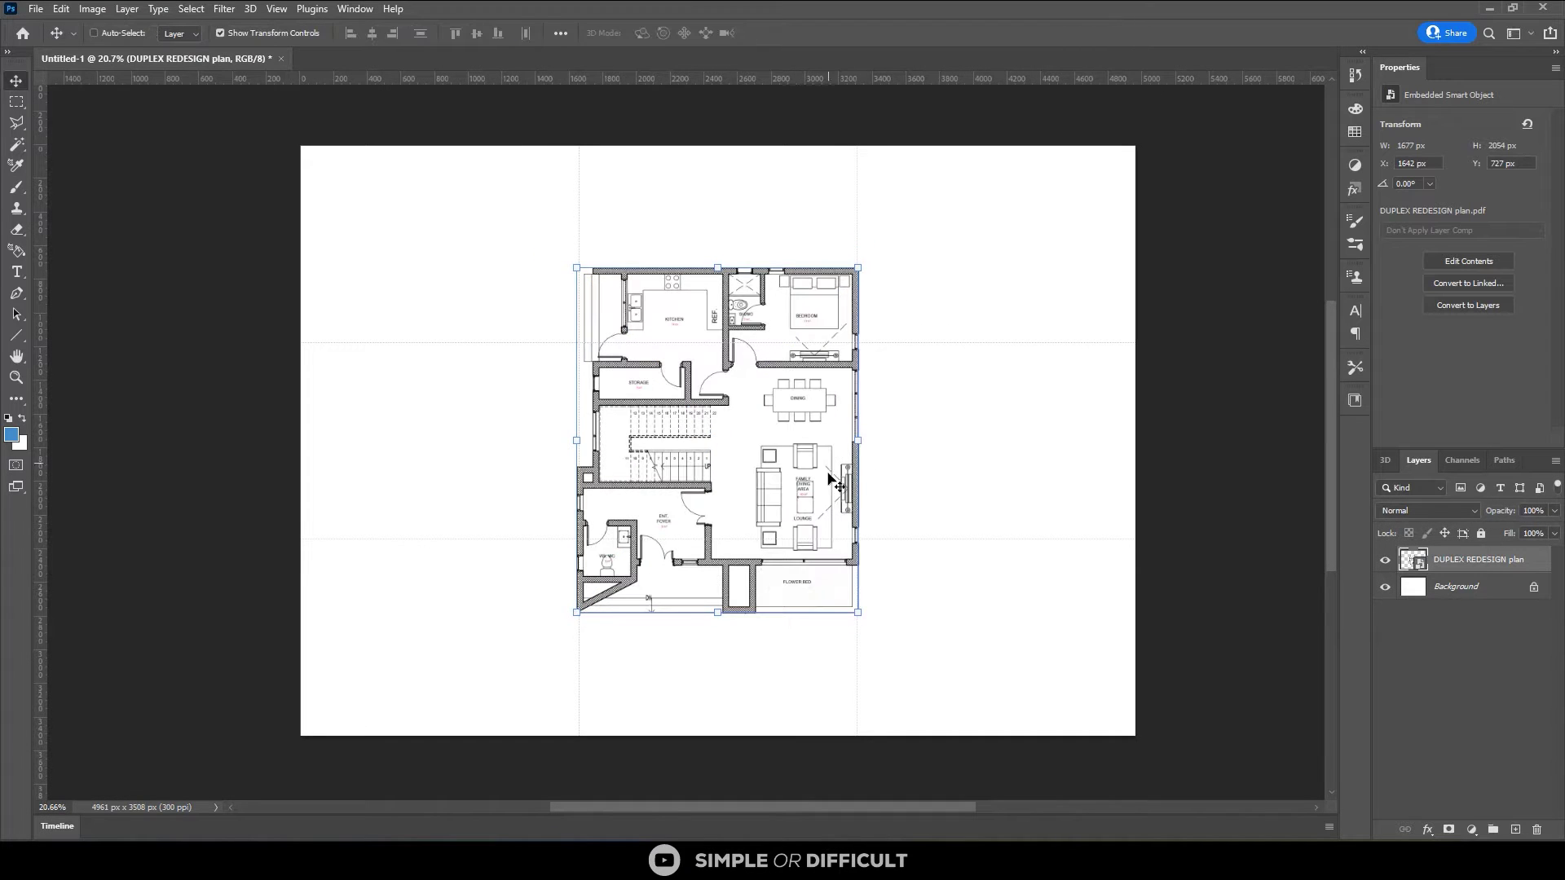
Try a Magic Wand selection of the kitchen and living area on the DUPLEX REDESIGN plan layer and deselect it.
scroll(835, 487, "up", 1)
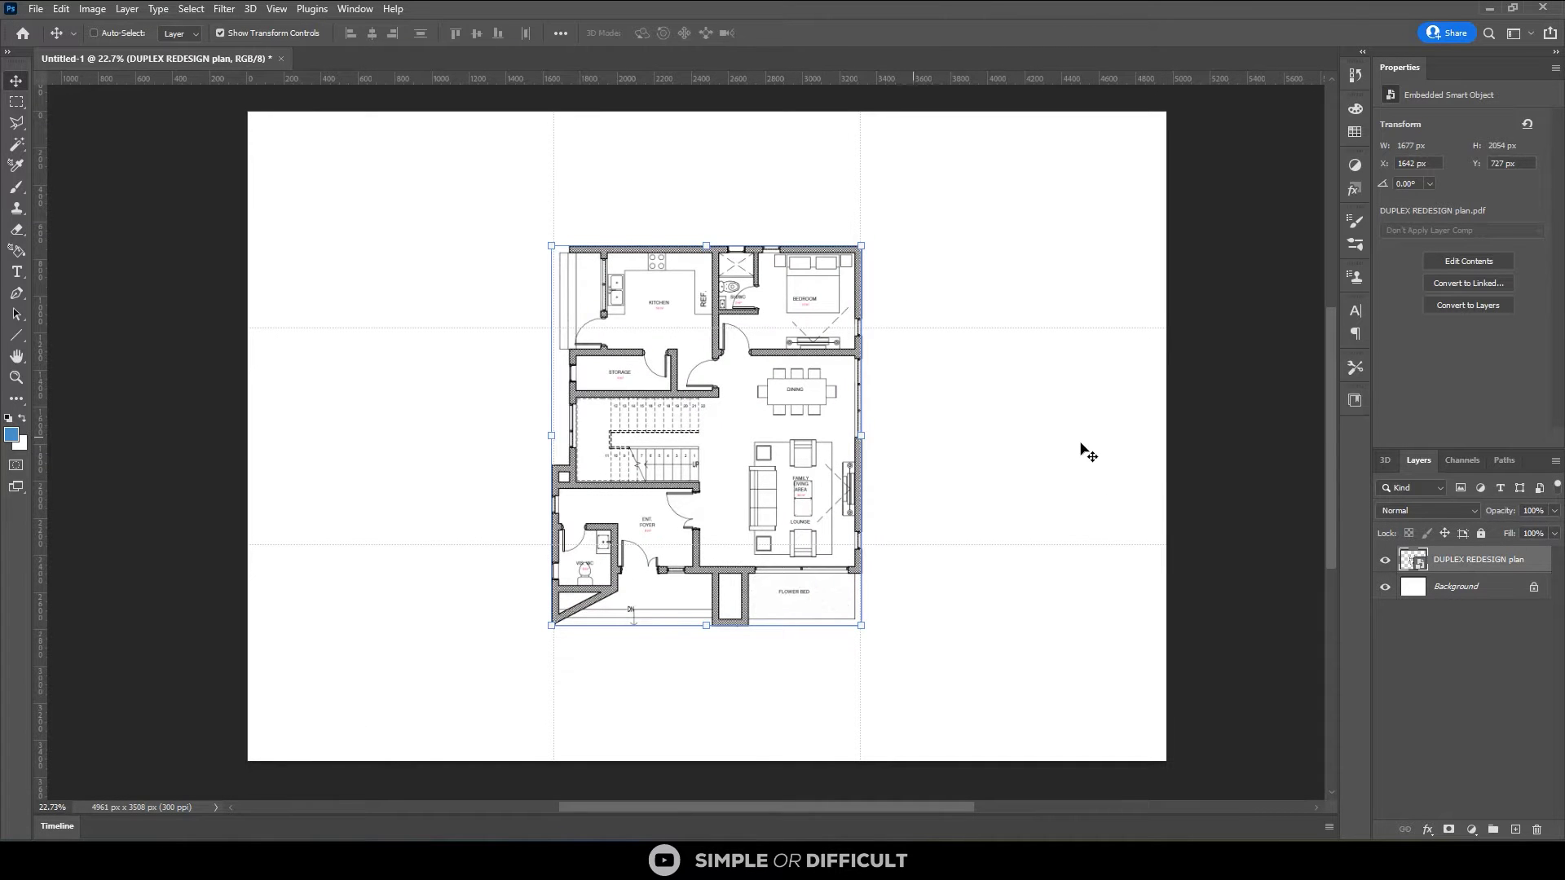
left_click(1117, 486)
scroll(807, 457, "up", 3)
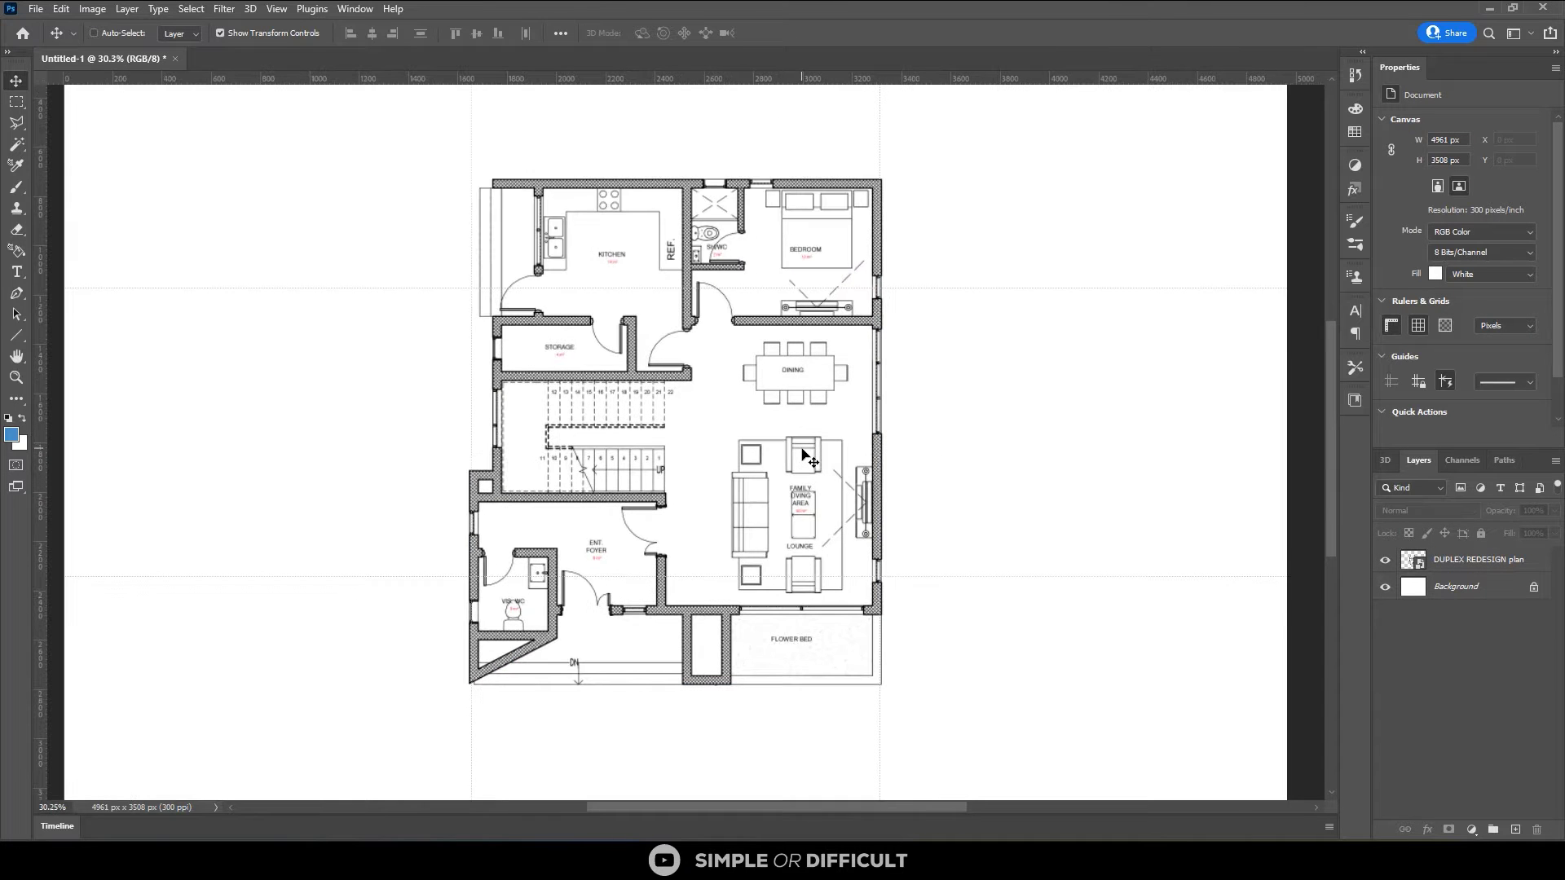
scroll(806, 457, "up", 3)
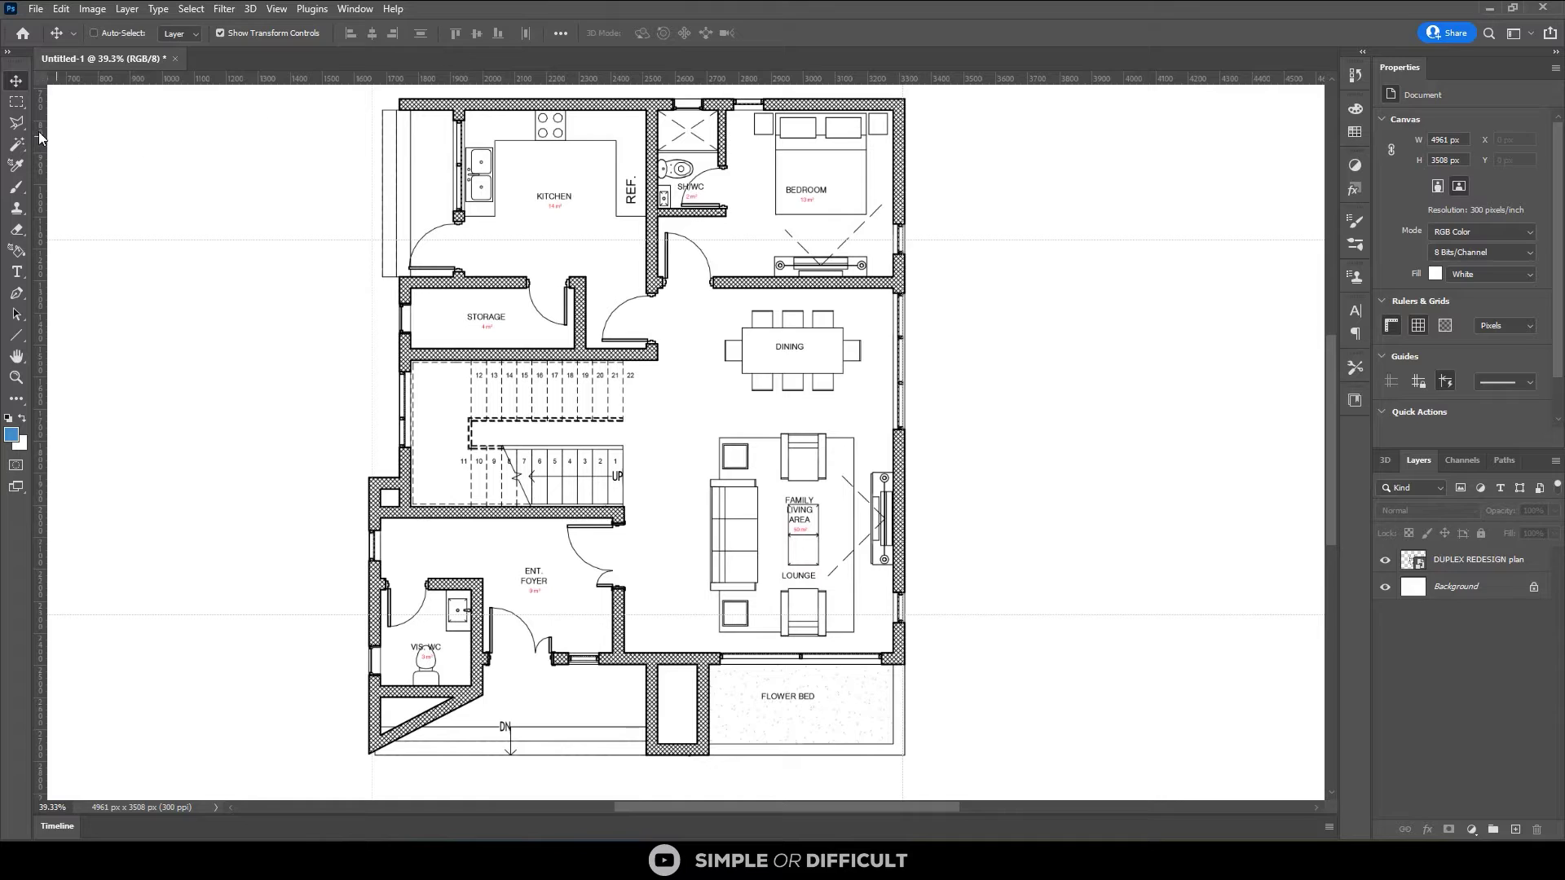
left_click(17, 144)
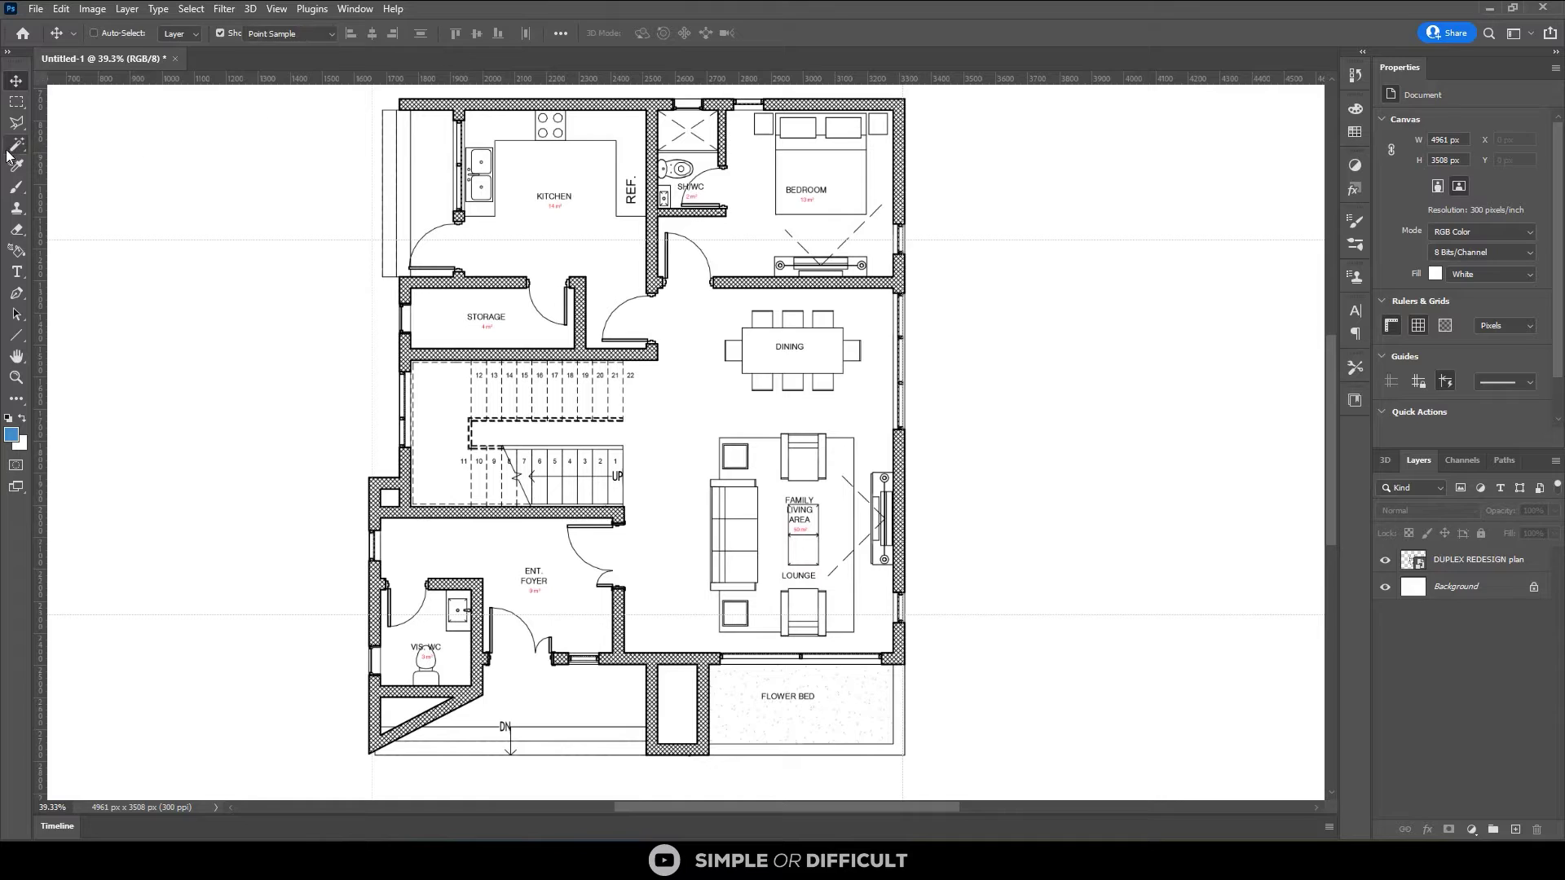
left_click(1455, 564)
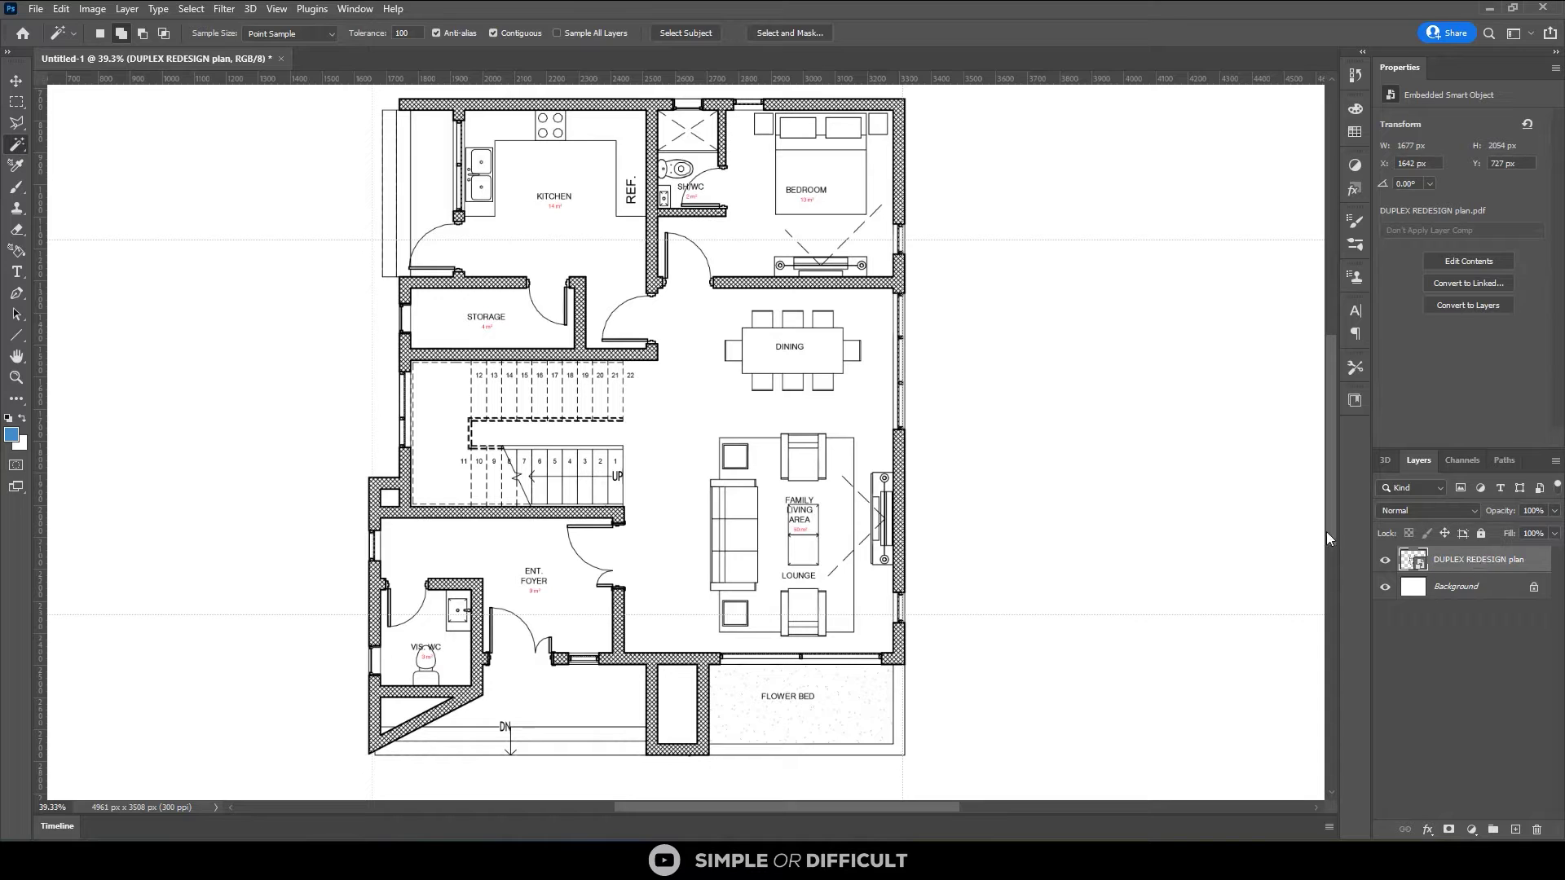
left_click(525, 225)
left_click(681, 335)
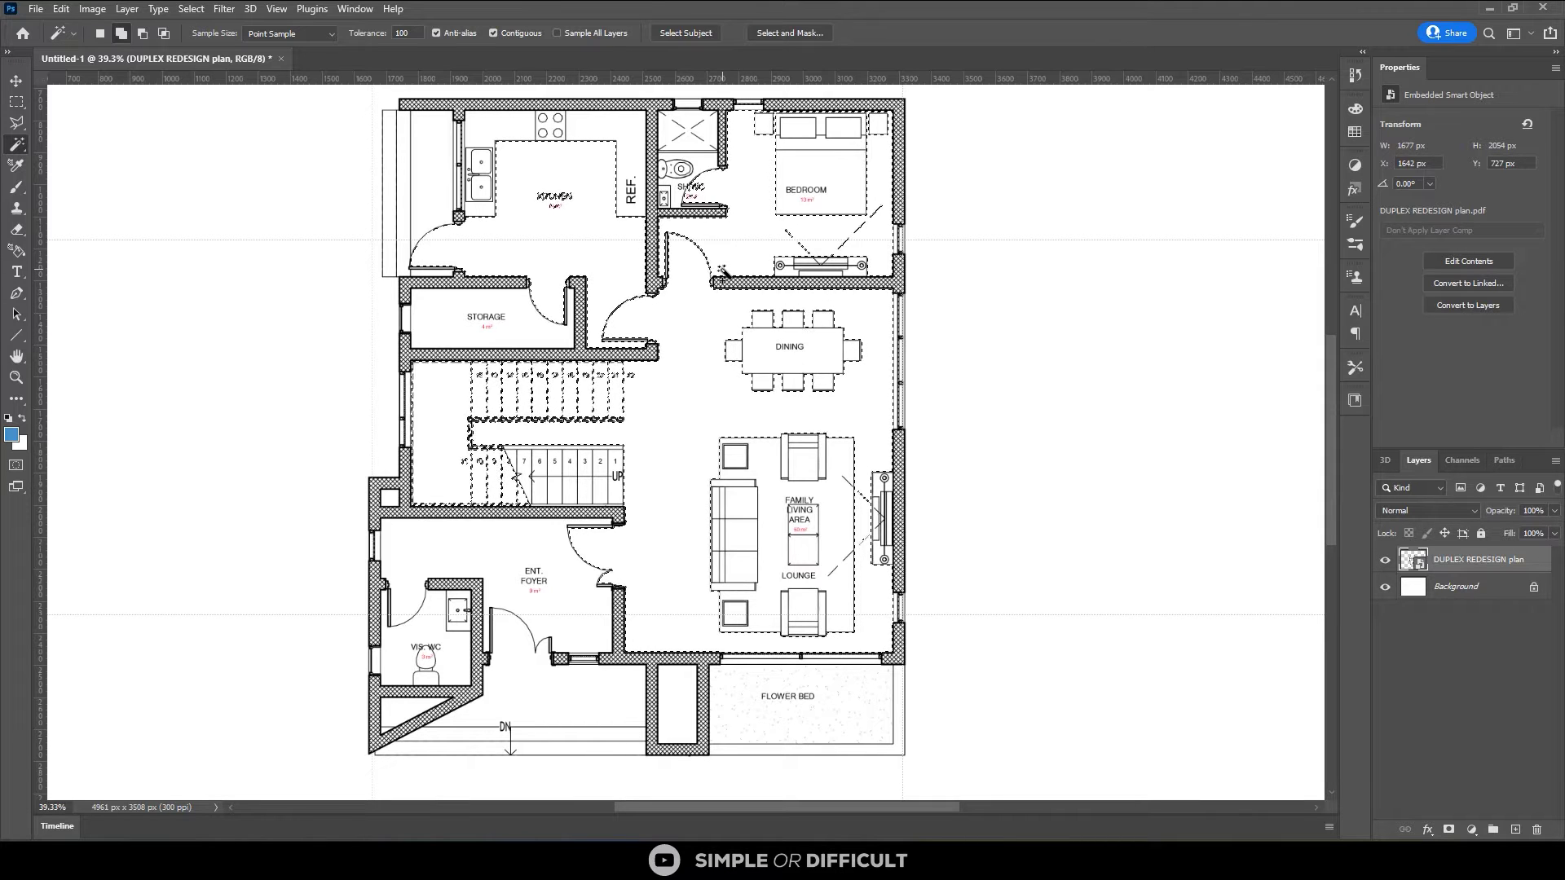
key("ctrl+d")
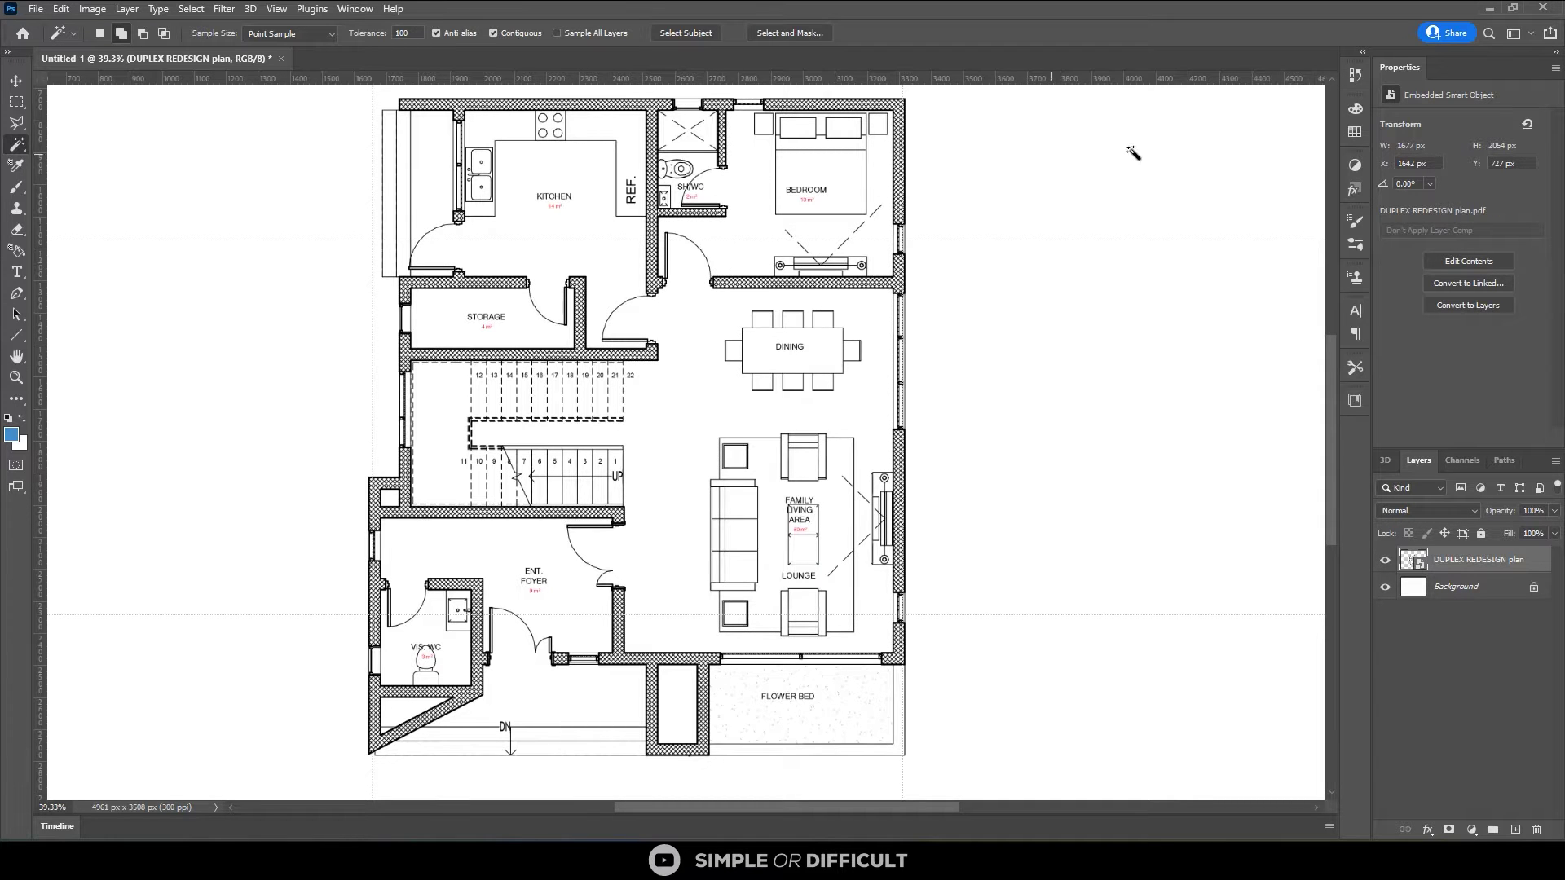
Look through the available colour swatches and close them.
left_click(1355, 133)
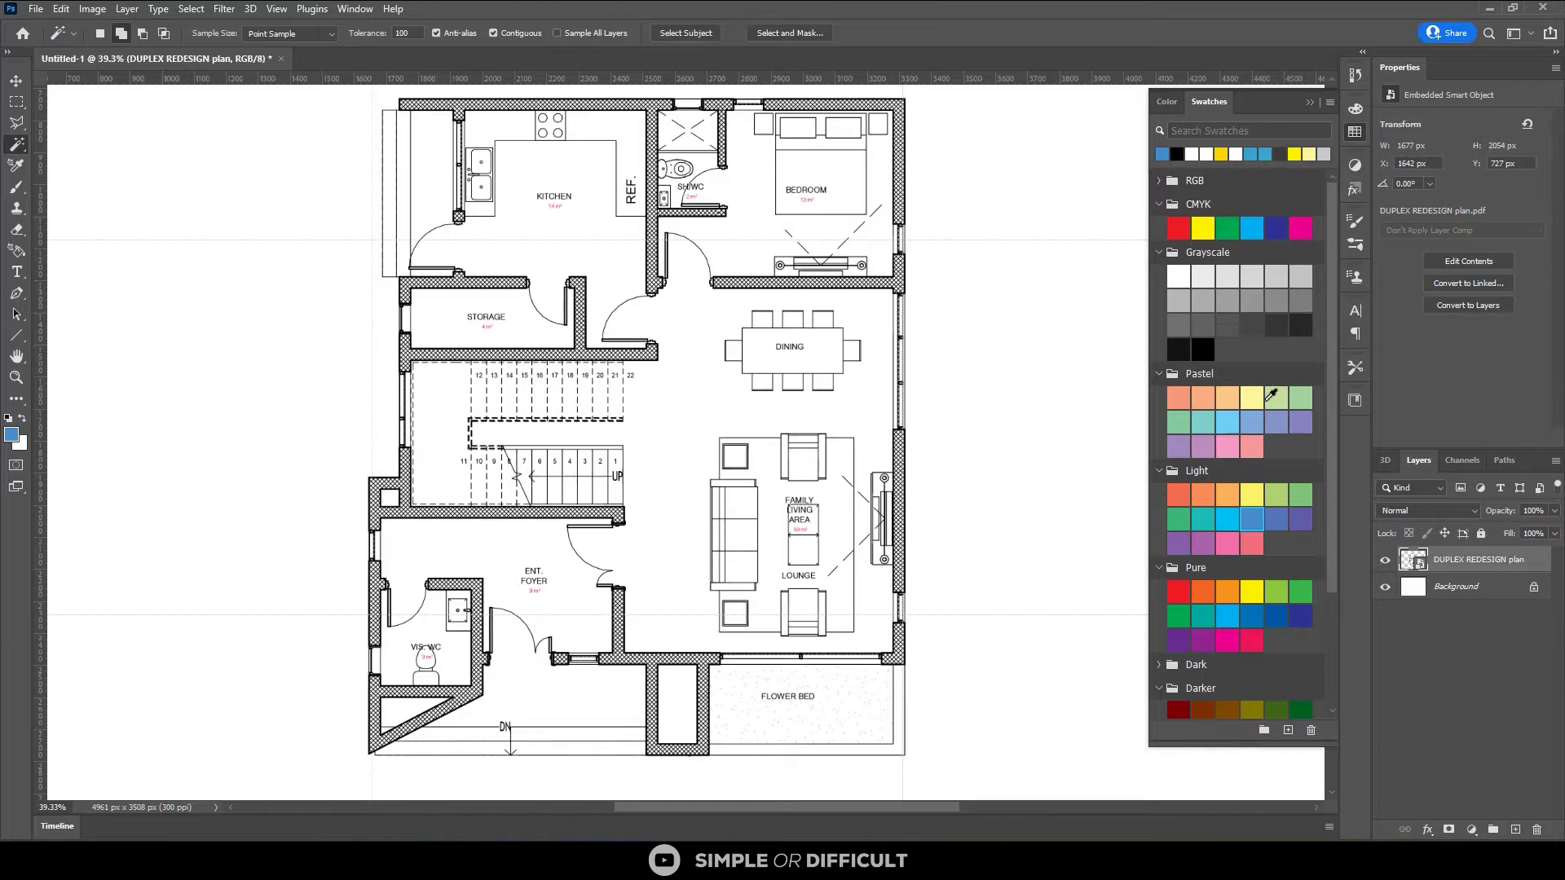
scroll(1271, 395, "down", 3)
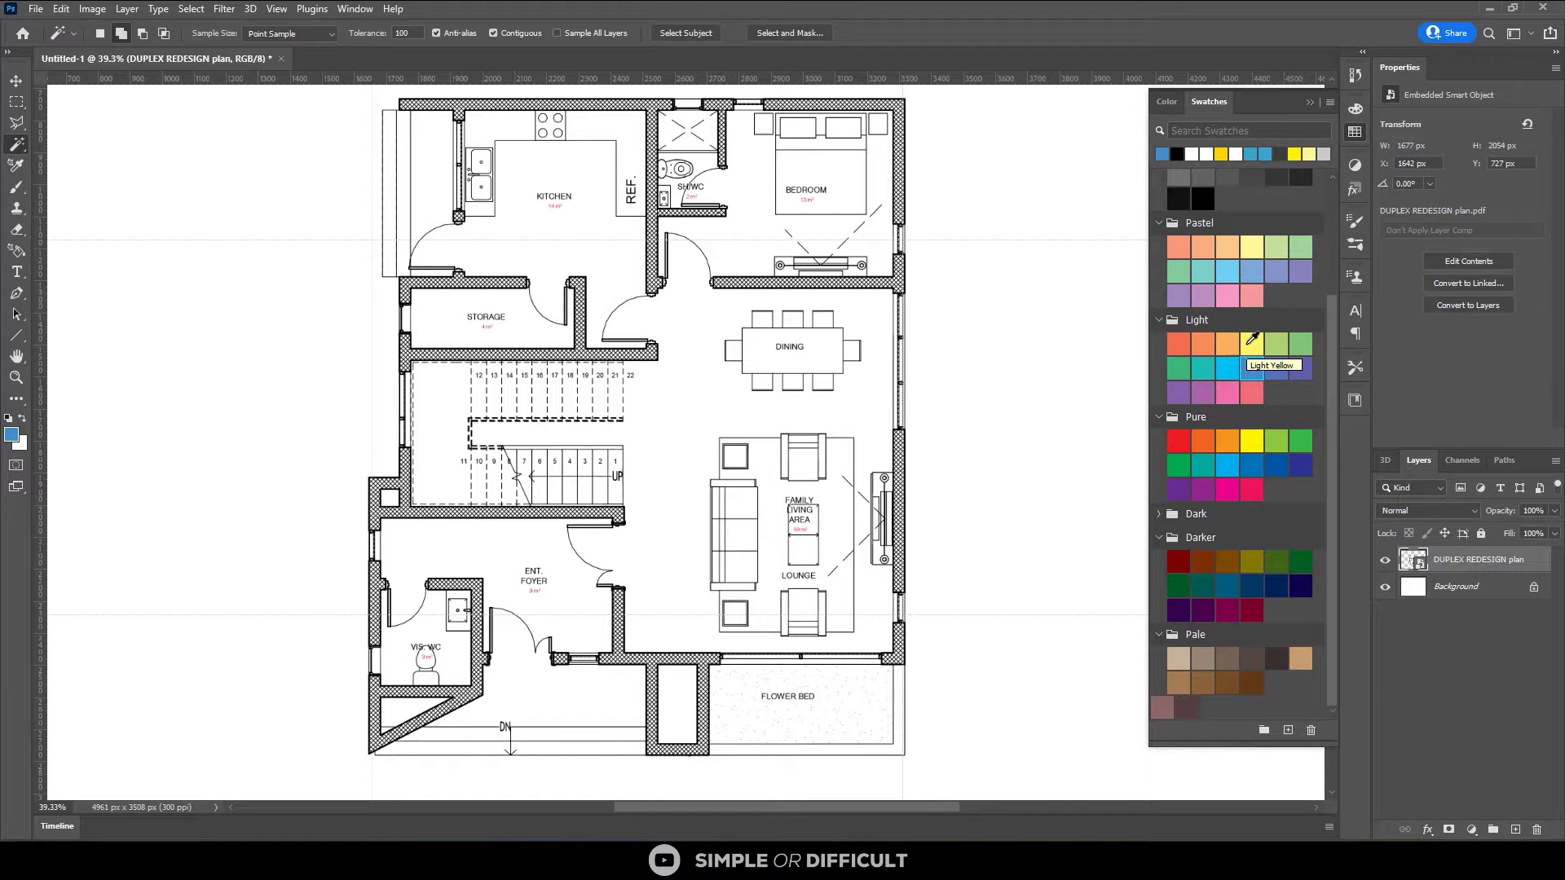
left_click(1308, 94)
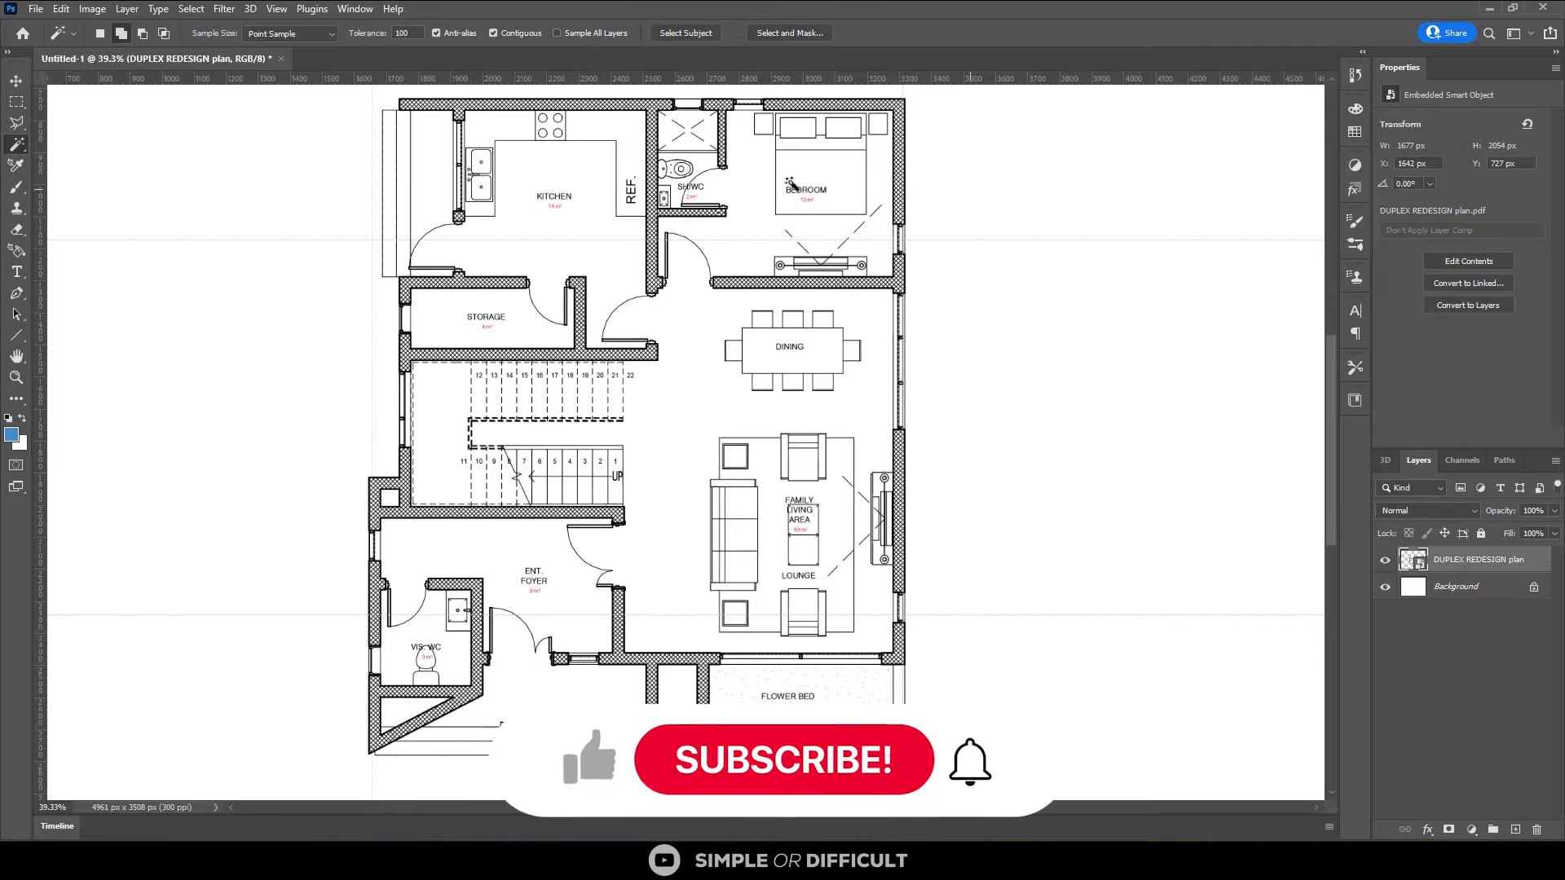
Open the Marina_Bay_Sands_in_the_evening image from the Downloads folder in Photoshop as a separate document.
left_click(16, 80)
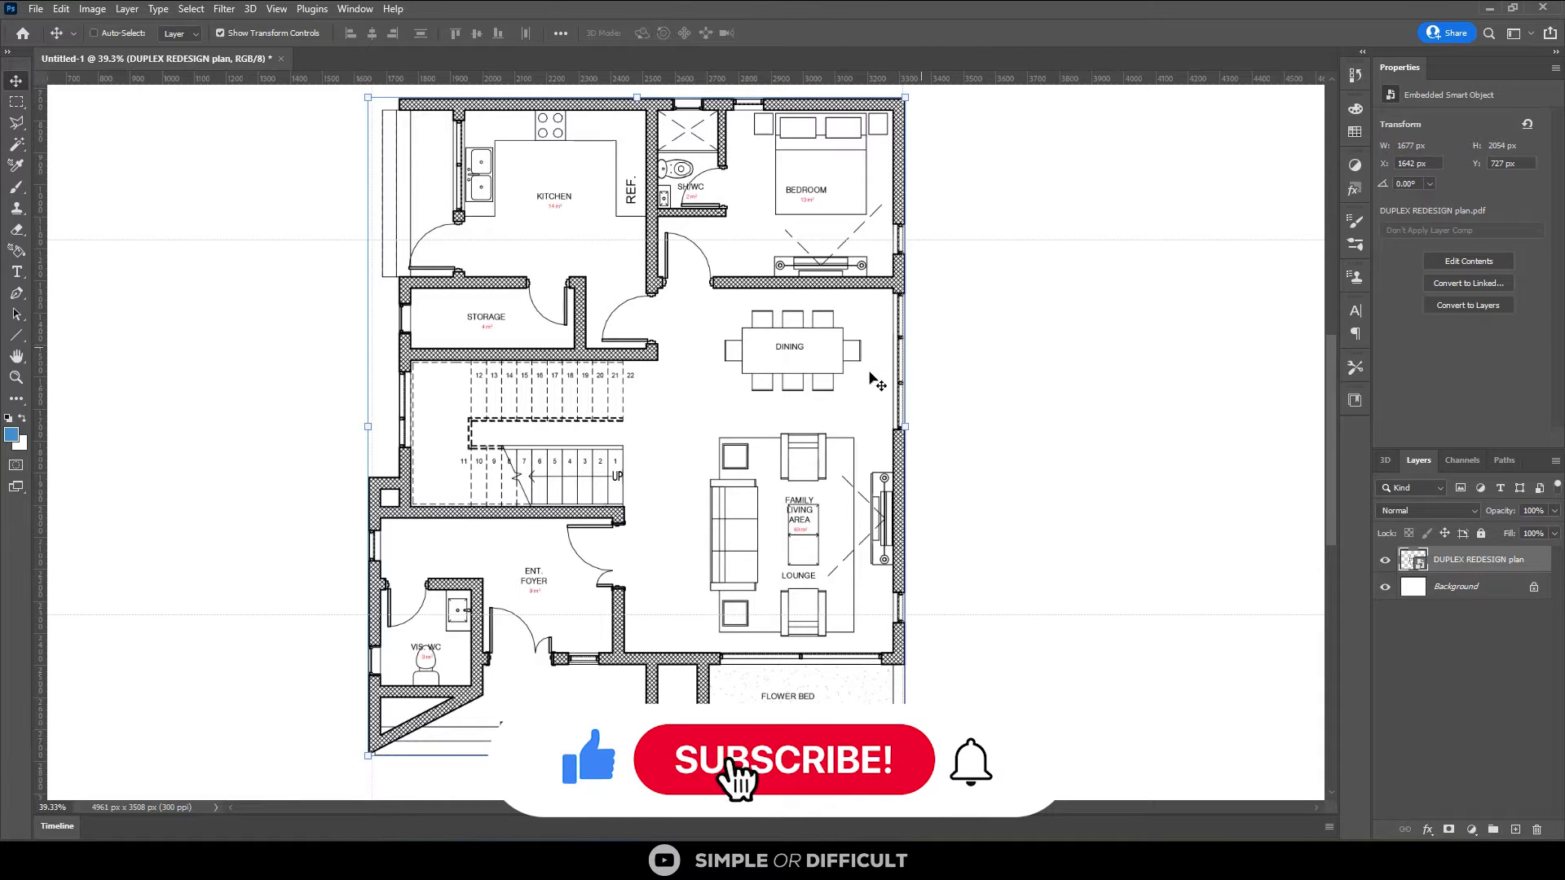
scroll(870, 377, "down", 3)
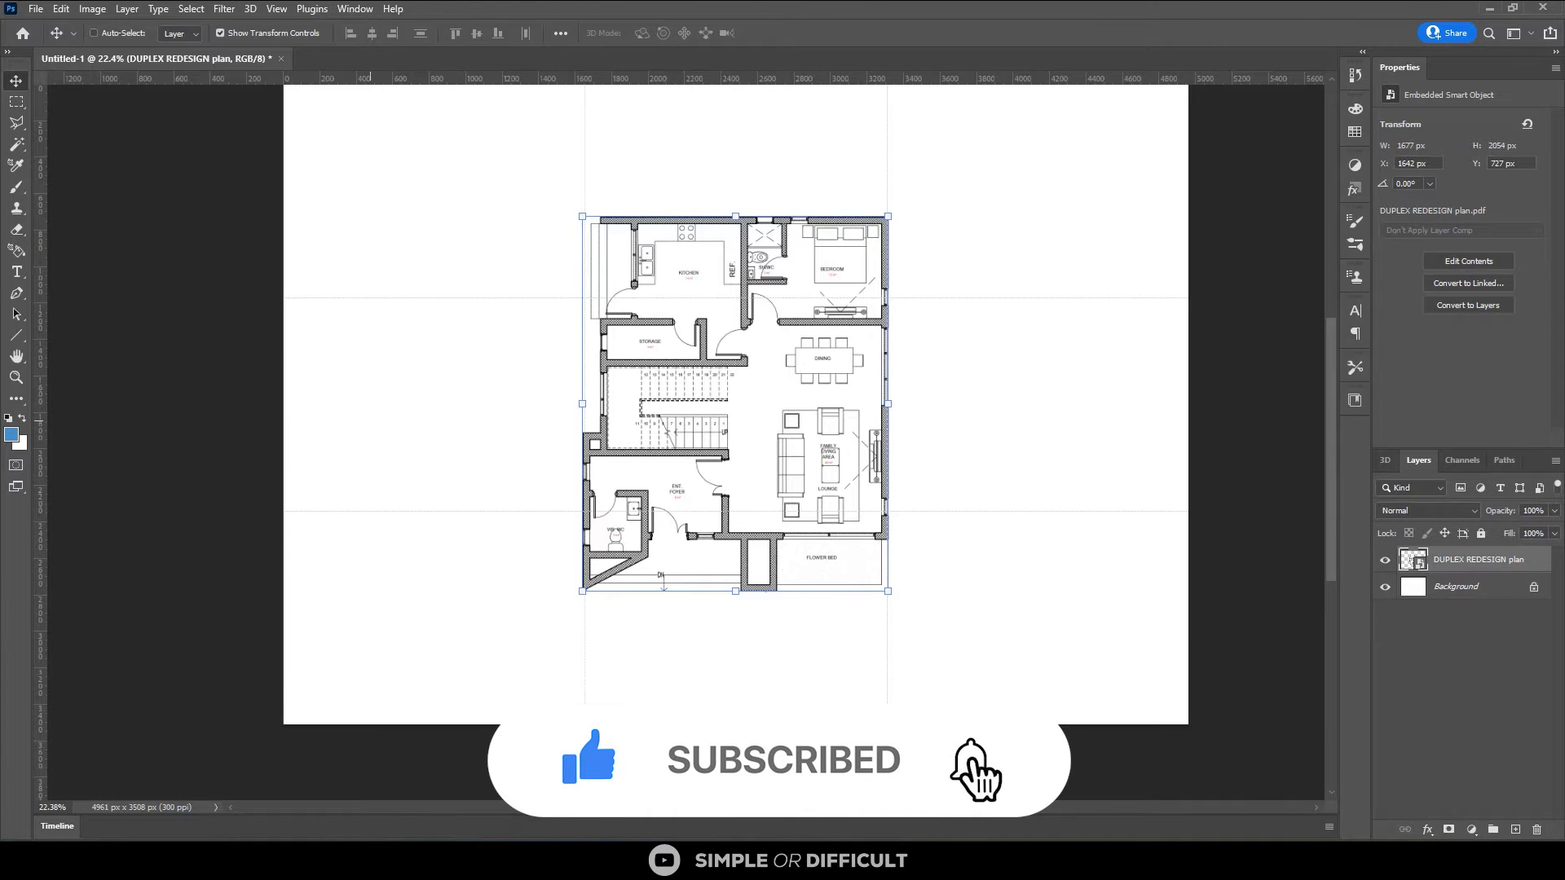
key("alt+Tab")
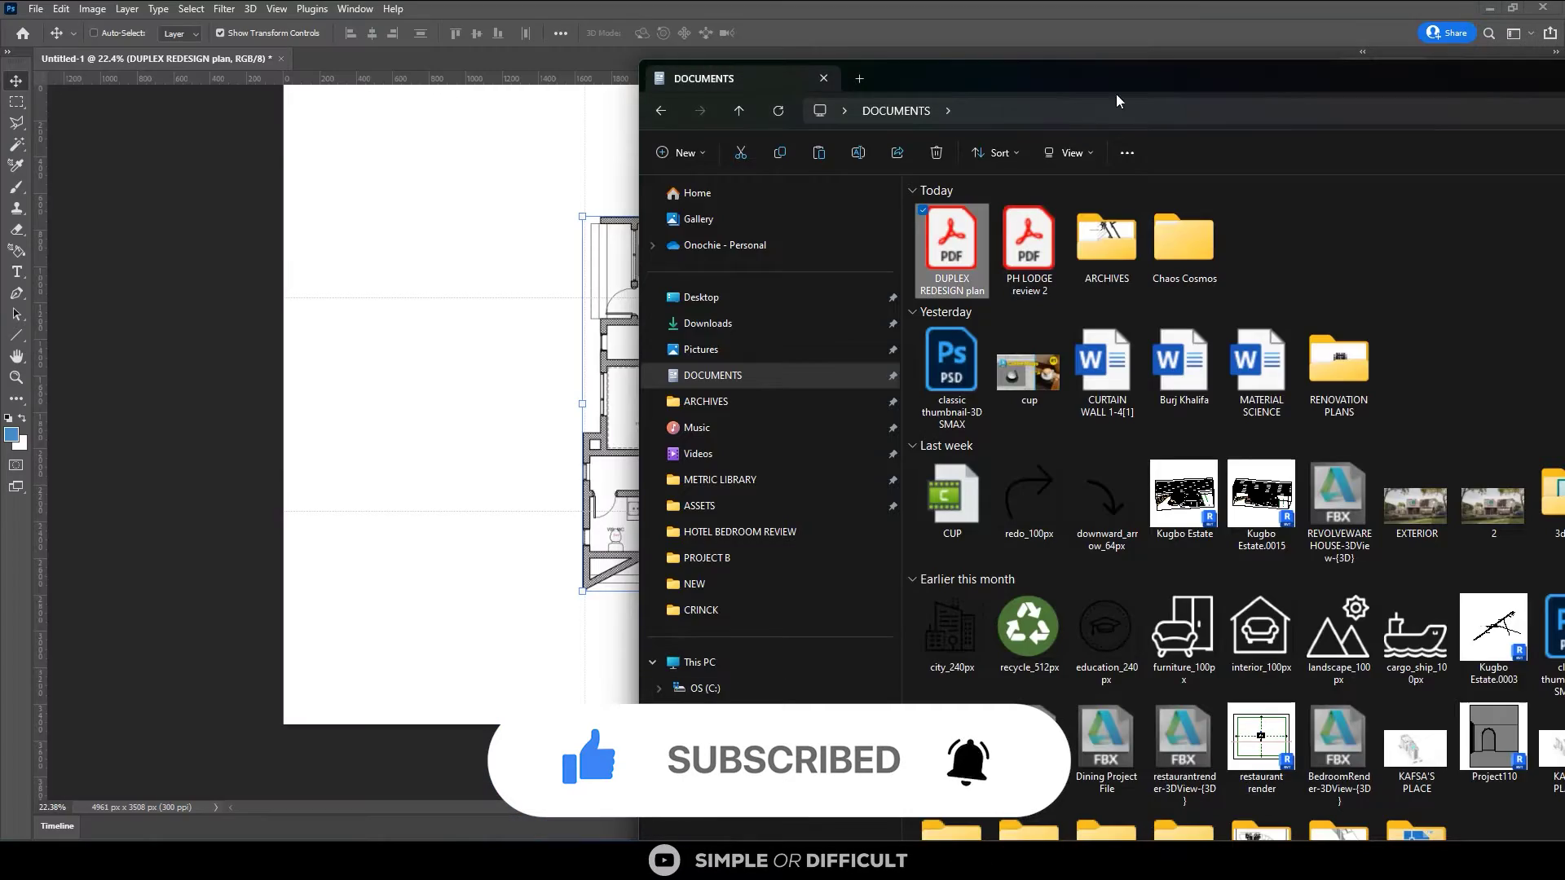
double_click(1151, 83)
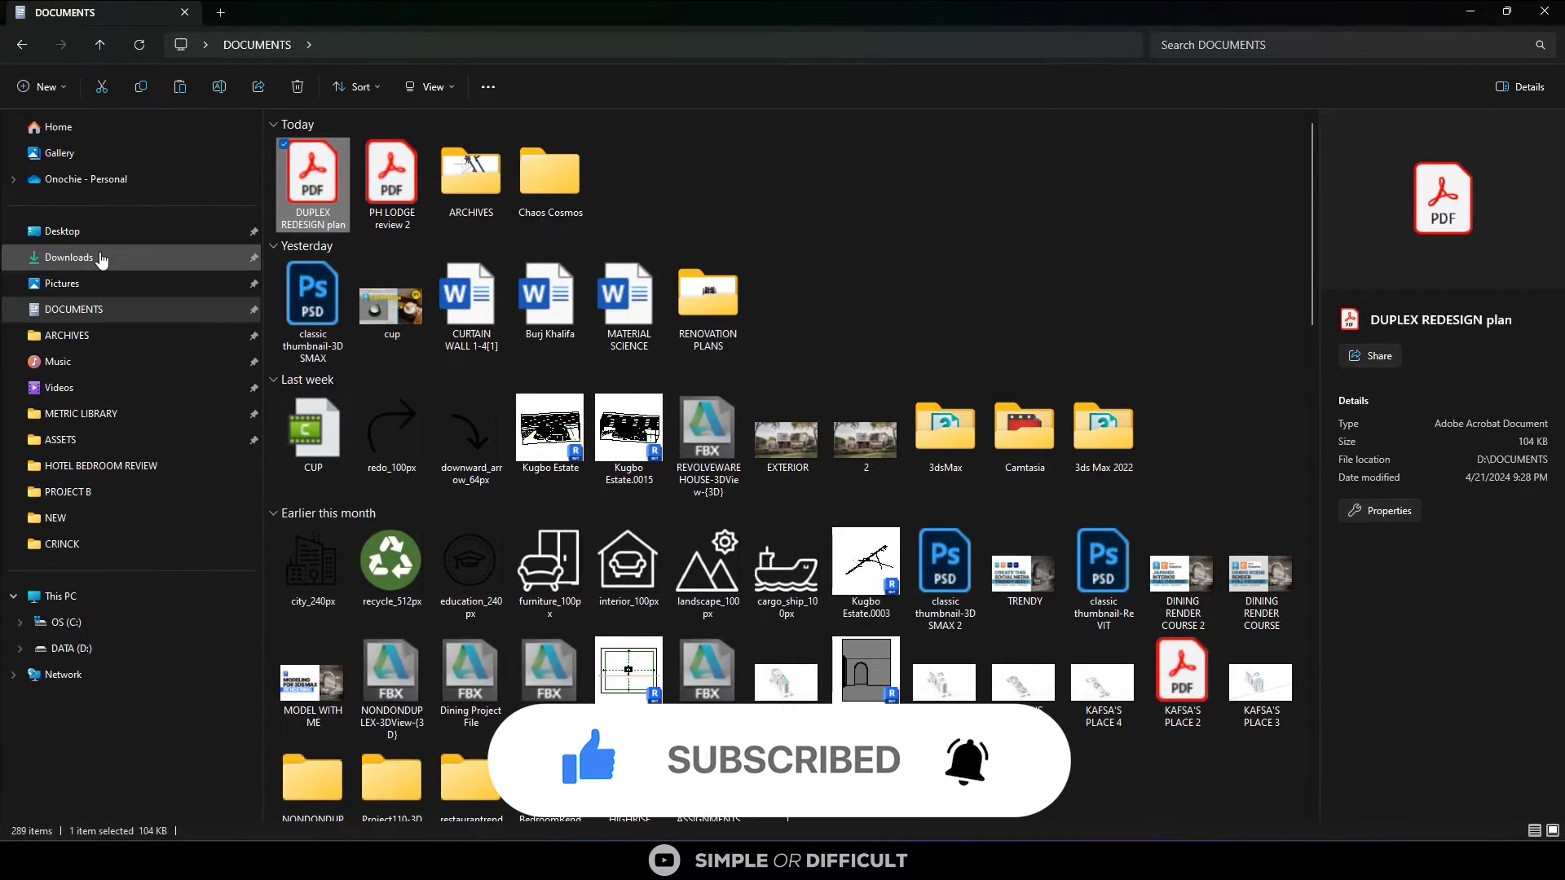
left_click(68, 258)
double_click(941, 13)
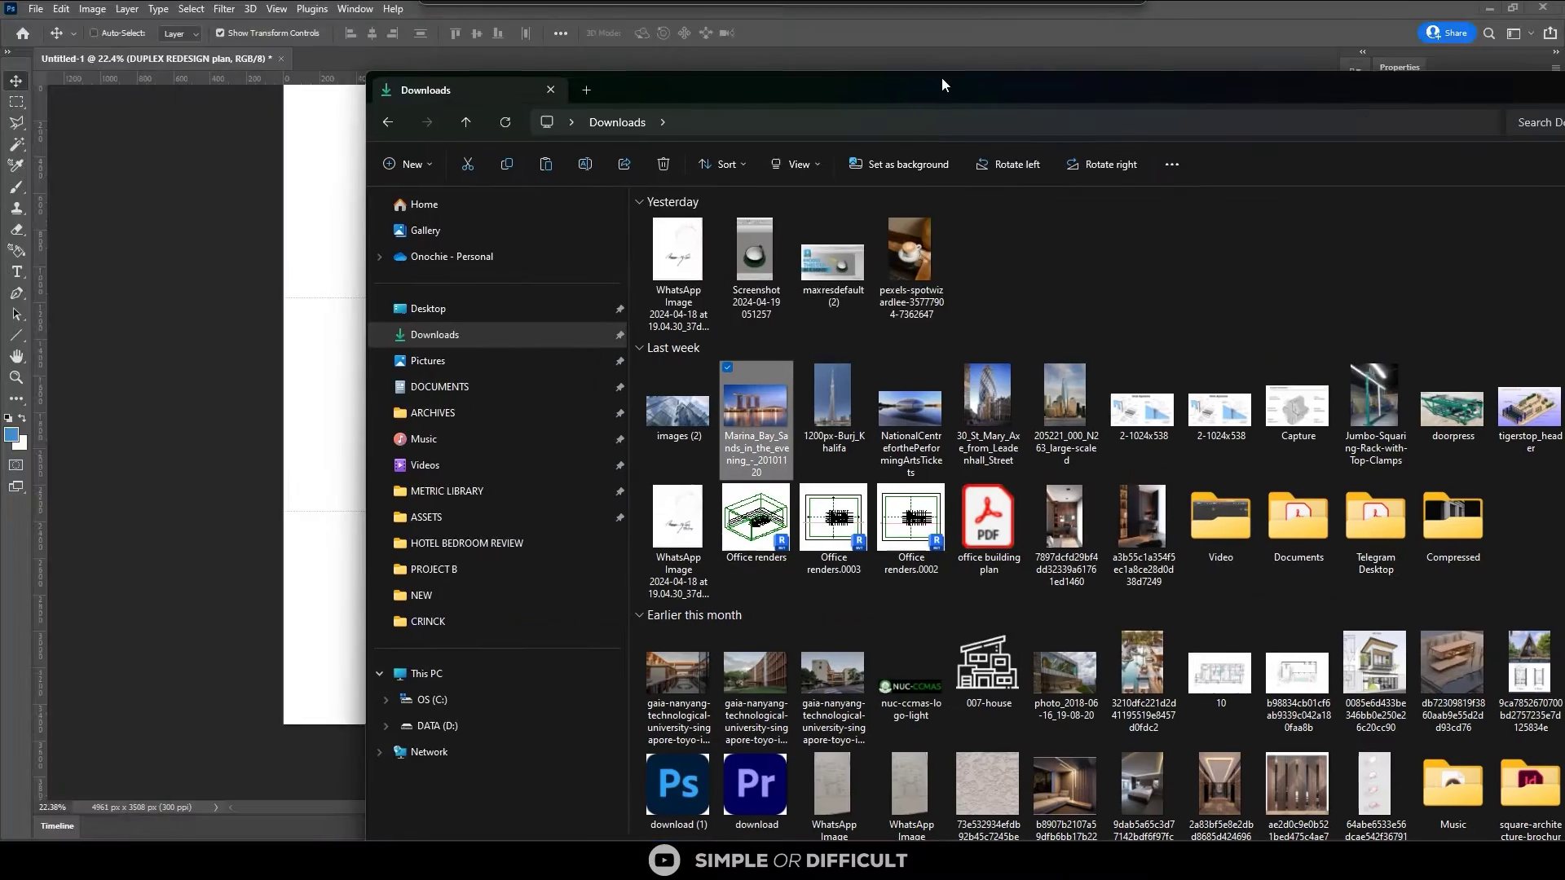
left_click_drag(941, 84, 1099, 100)
left_click_drag(909, 424, 506, 56)
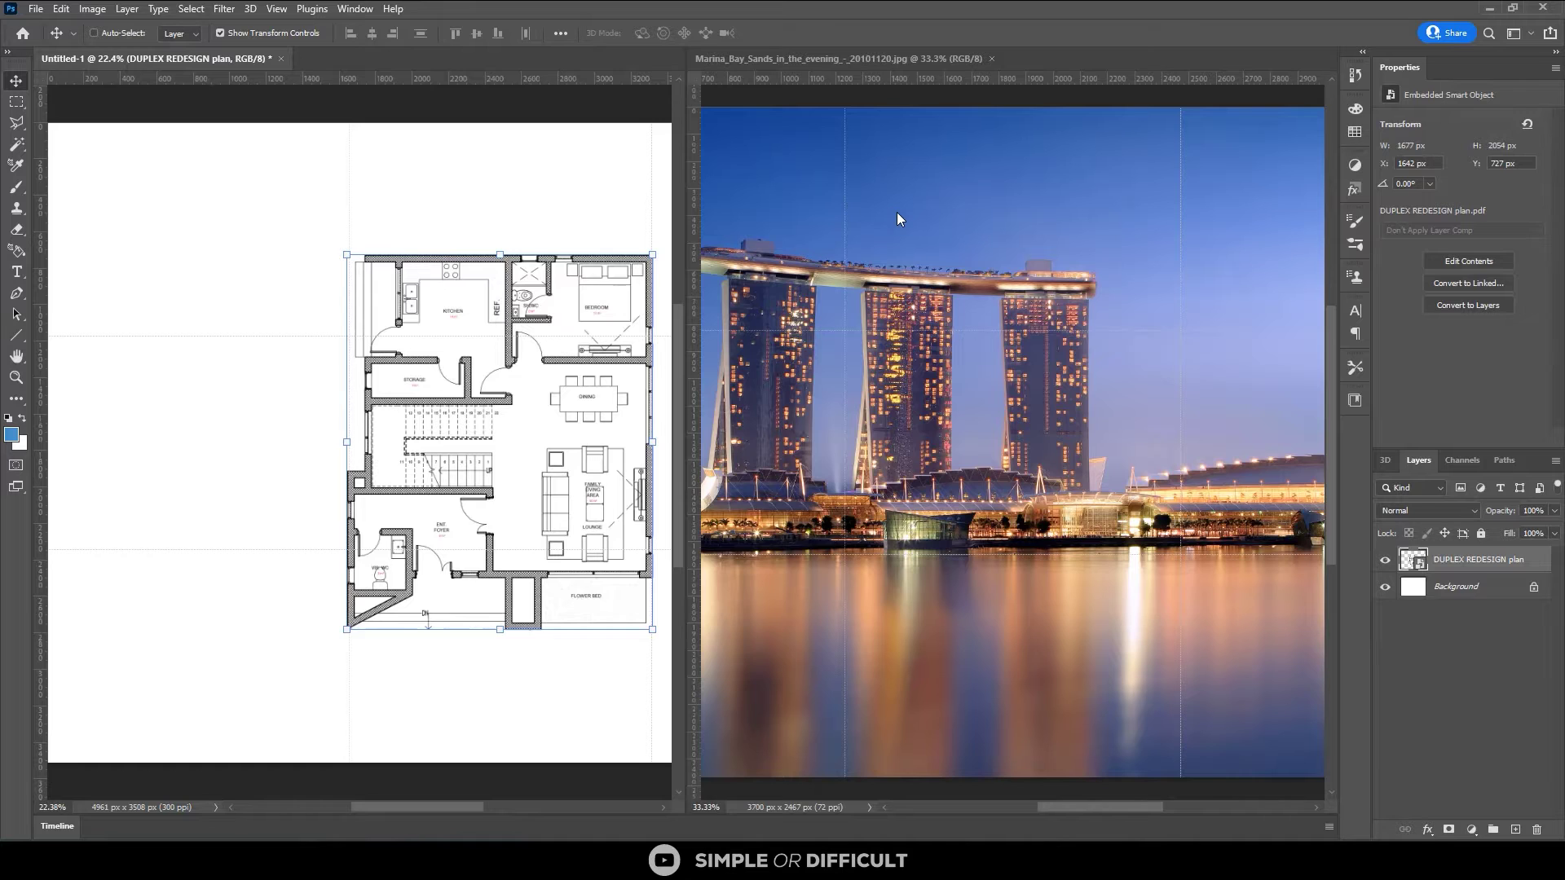
Fit the Marina Bay Sands image to its window and dock it as a tab alongside the floor plan document.
left_click(897, 218)
key("ctrl+0")
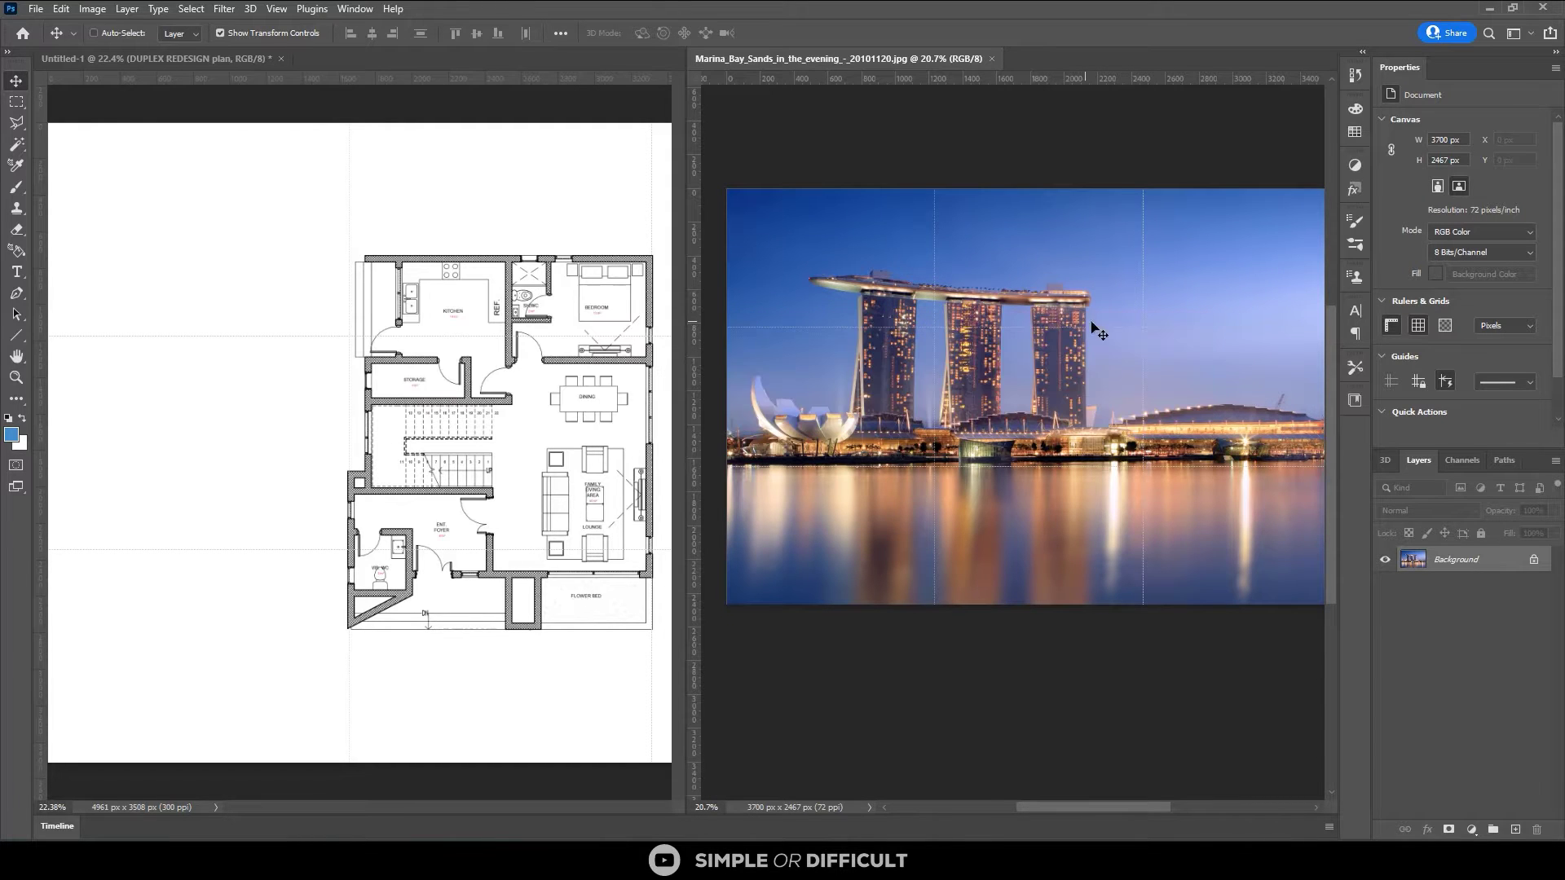
left_click_drag(848, 52, 481, 62)
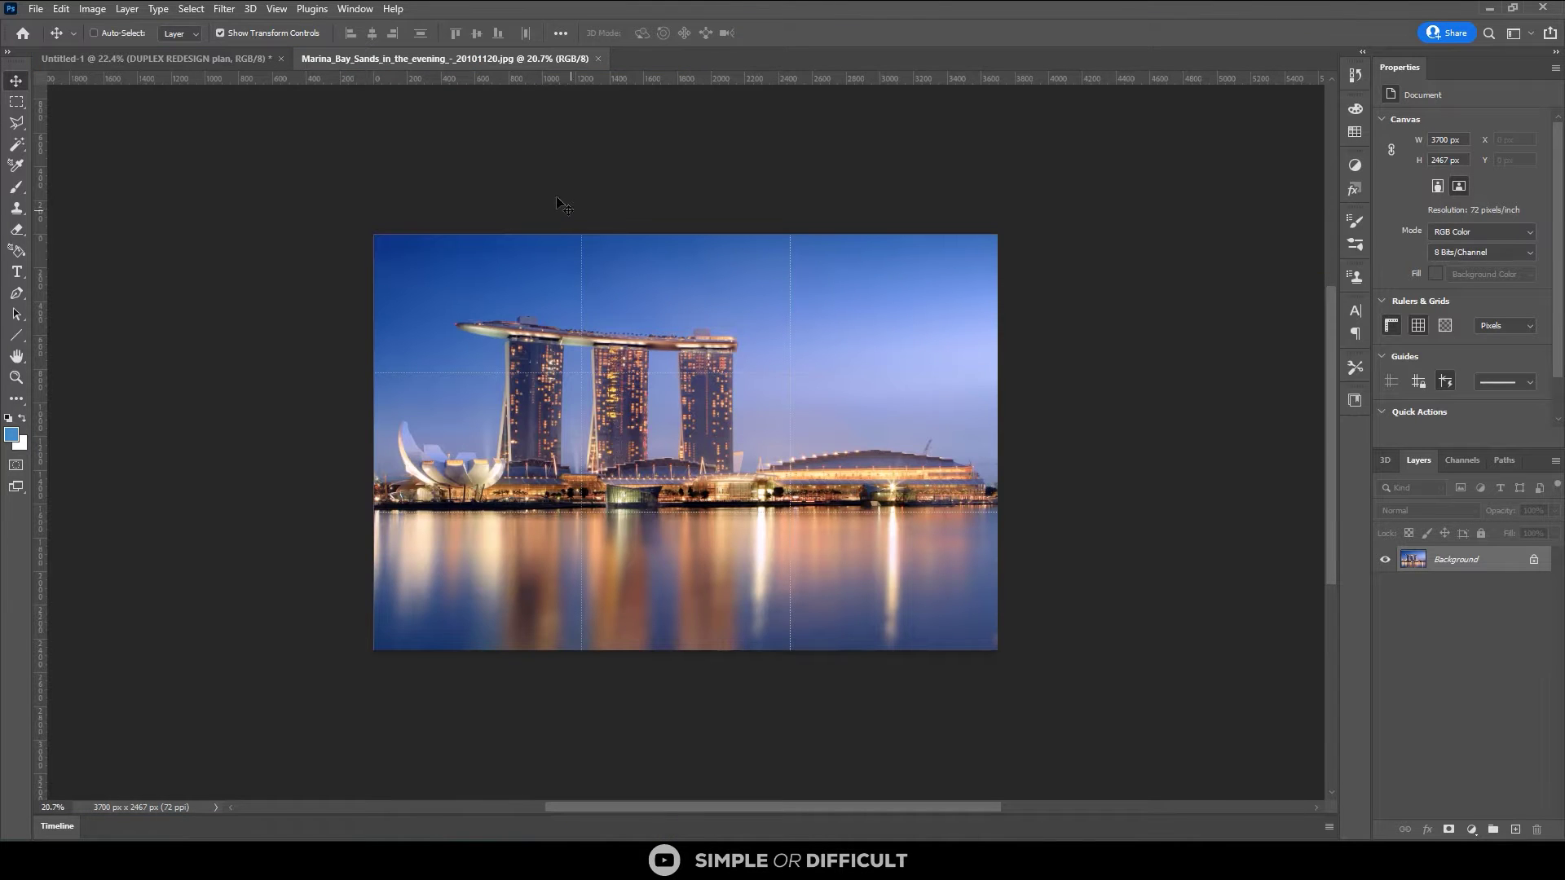
Bring the Marina Bay Sands image into Save for Web as a GIF and reduce its palette, first to 8 and finally to 10 colours.
left_click(36, 9)
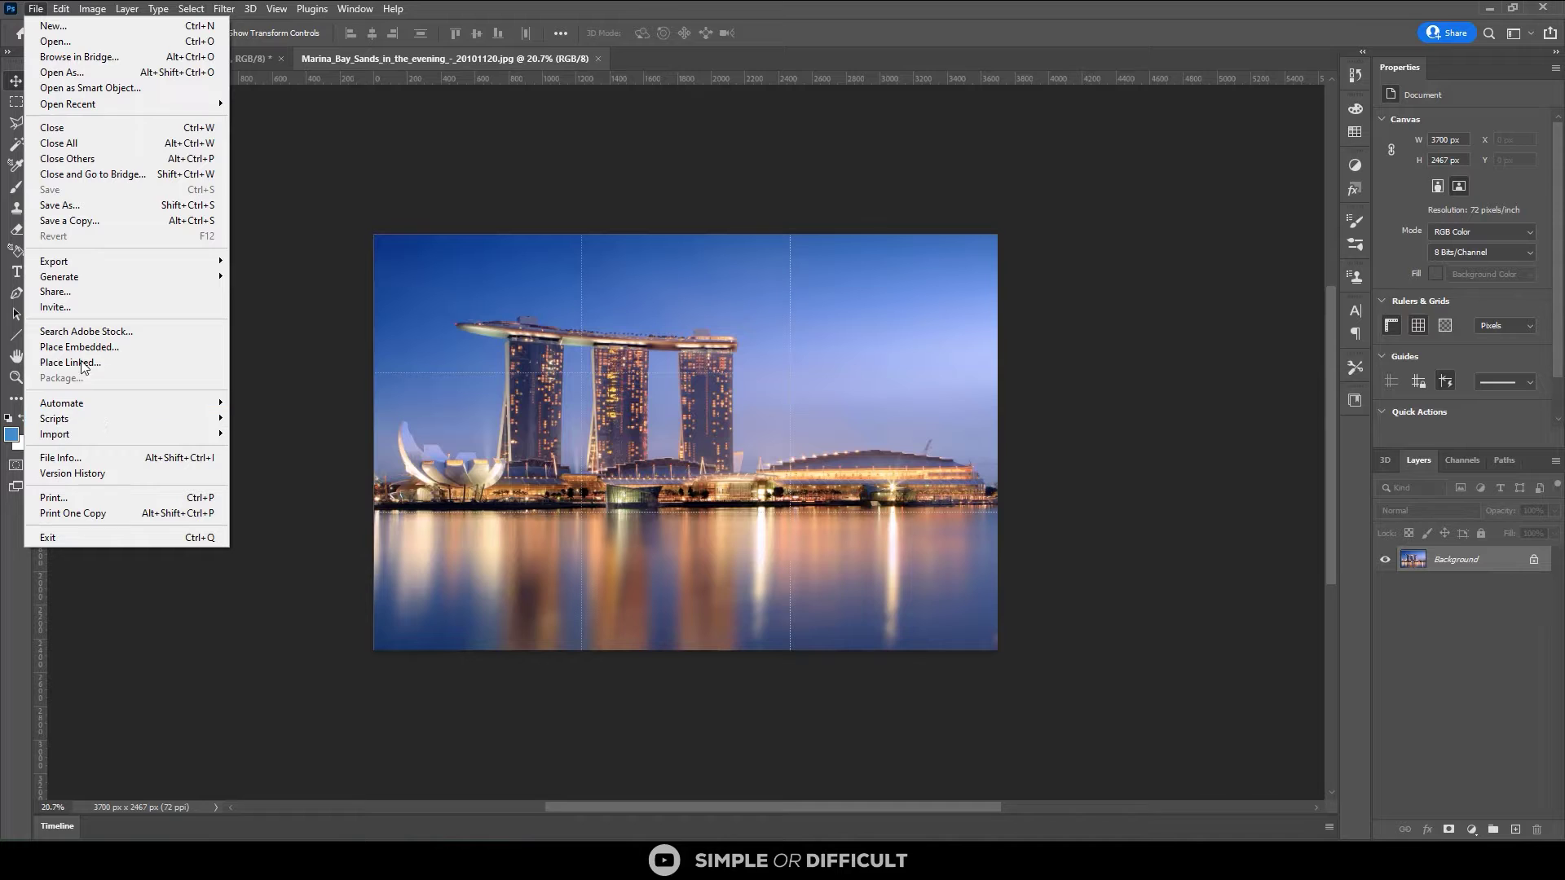
mouse_move(78, 262)
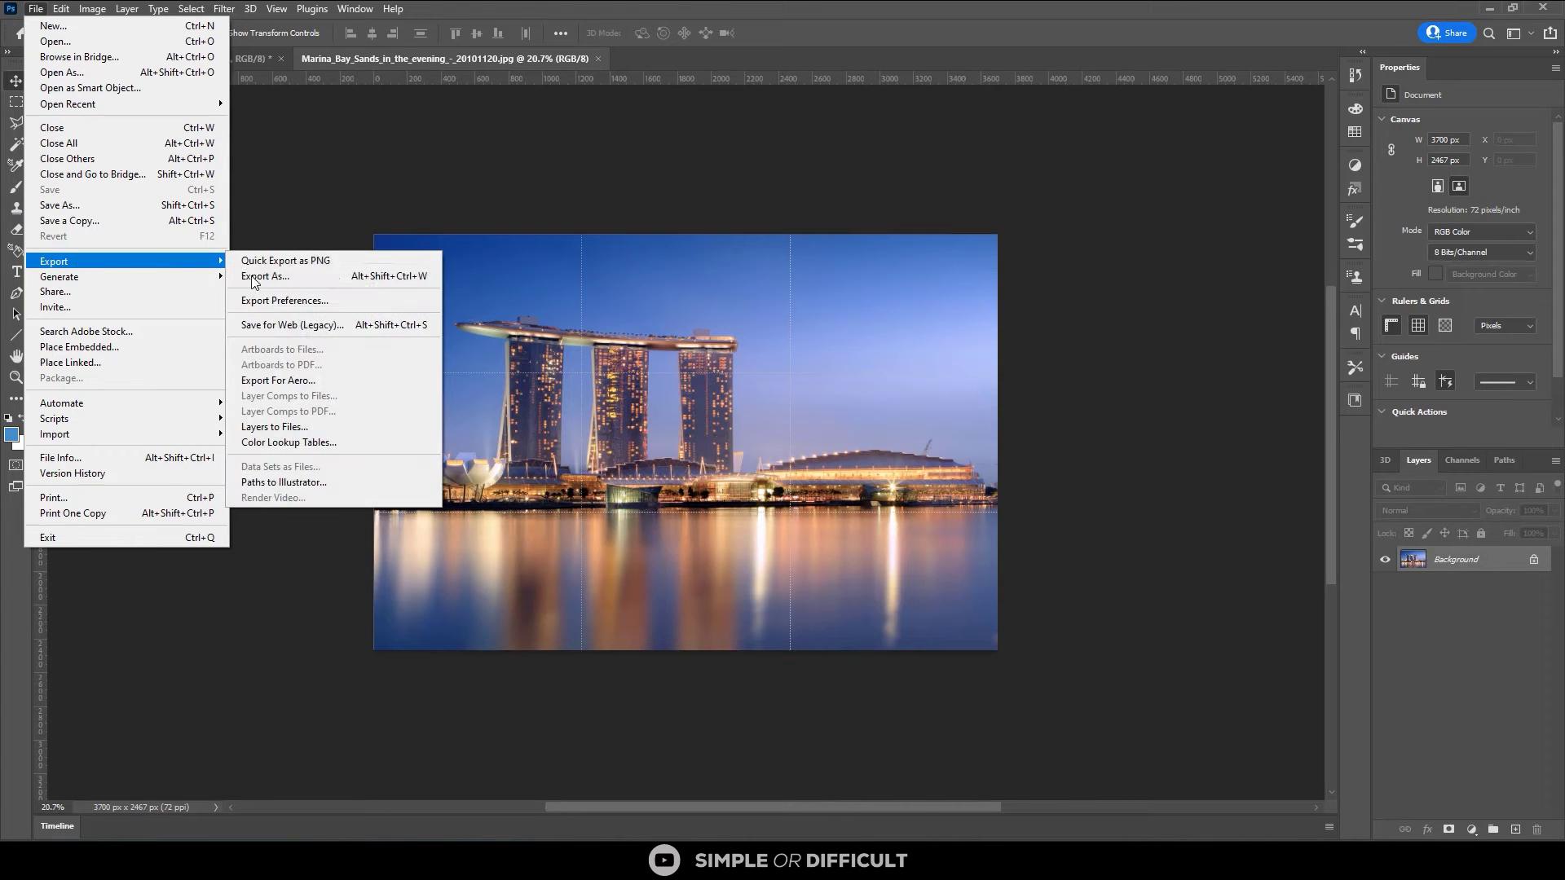
left_click(291, 326)
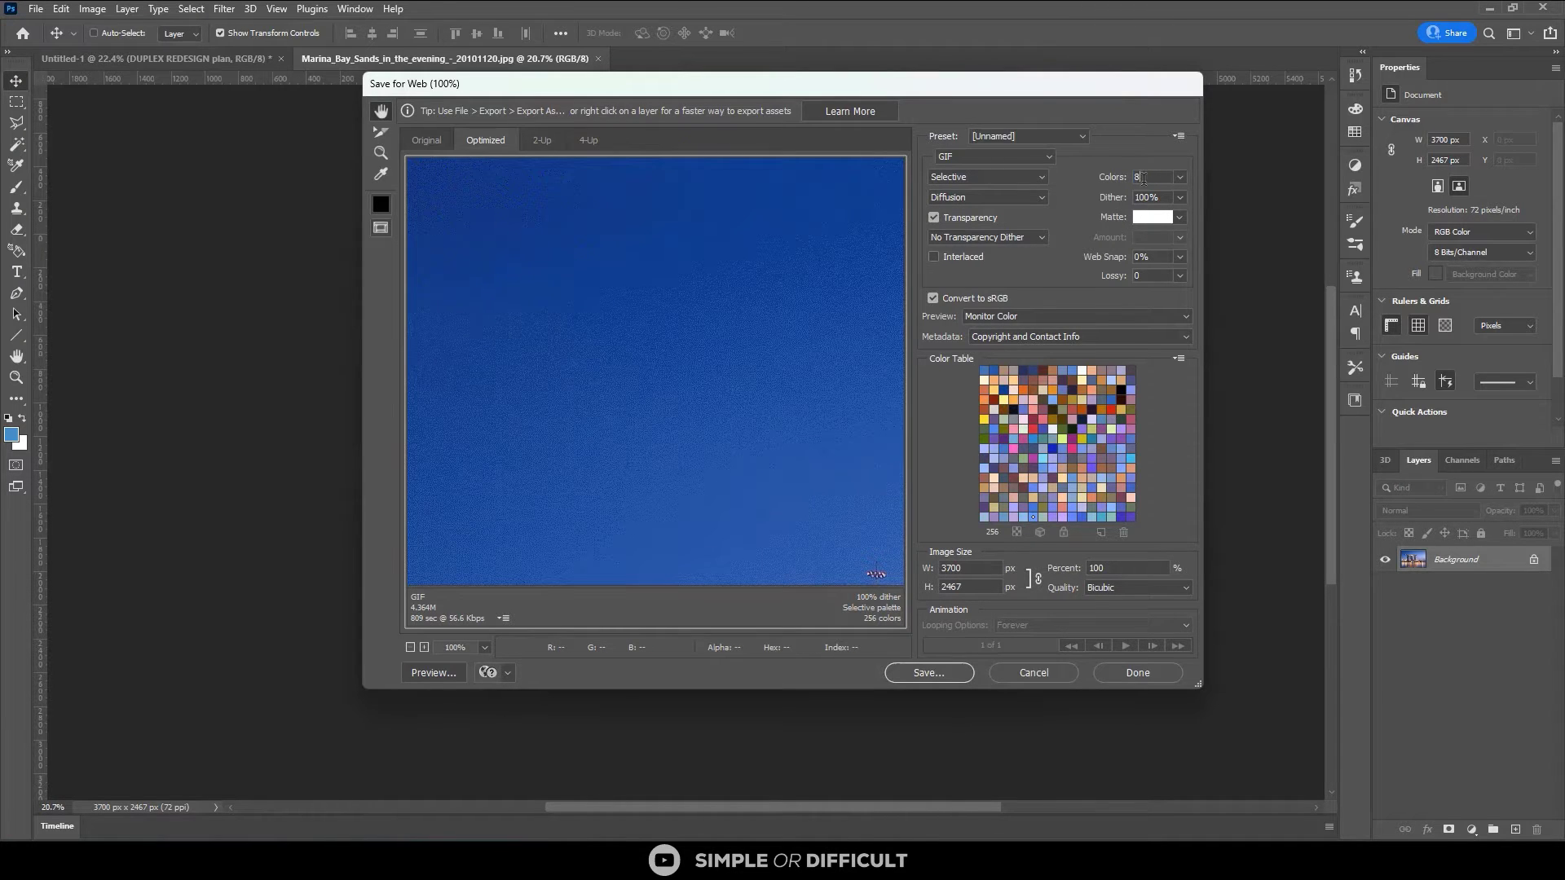
key("Return")
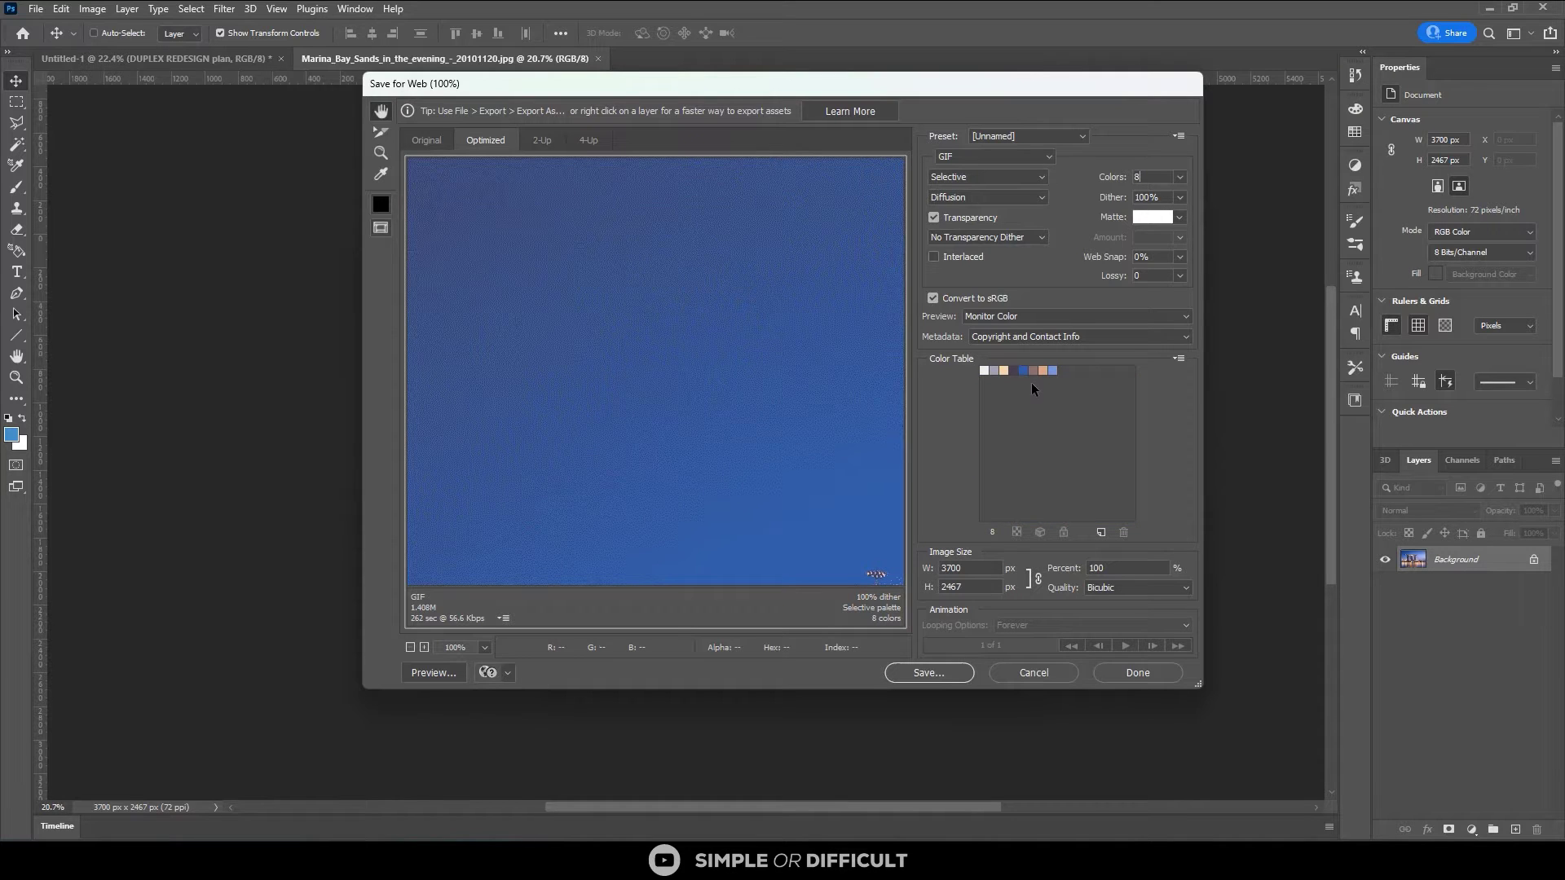
type("10")
key("Return")
Save the reduced palette as a color table named FLOOR PLAN COLOUR 1, close Save for Web without exporting and return to the floor plan document.
left_click(1180, 358)
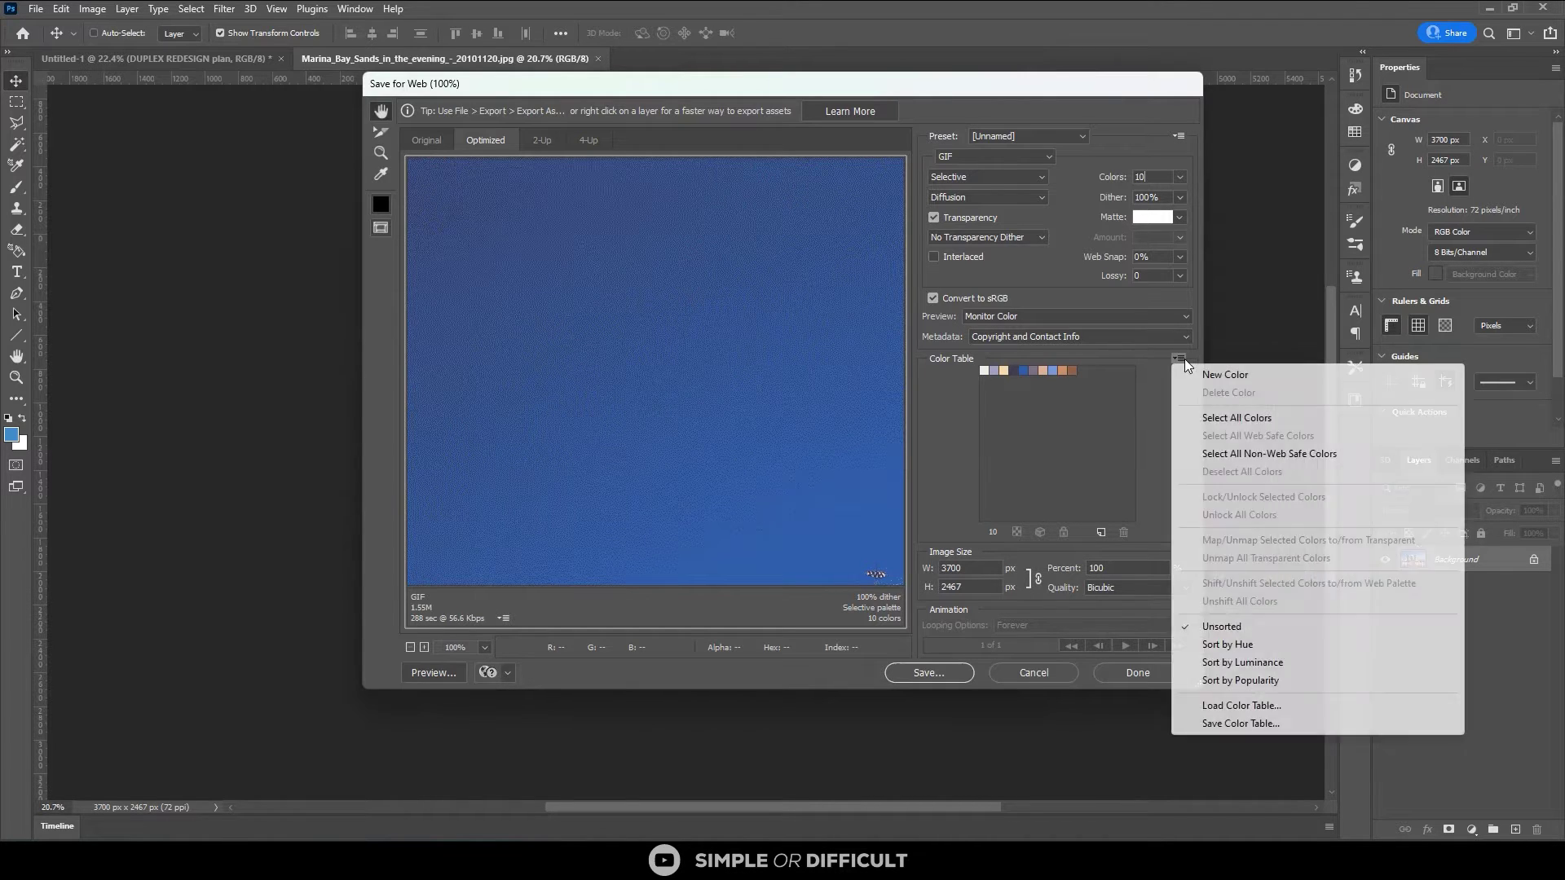
left_click(1239, 724)
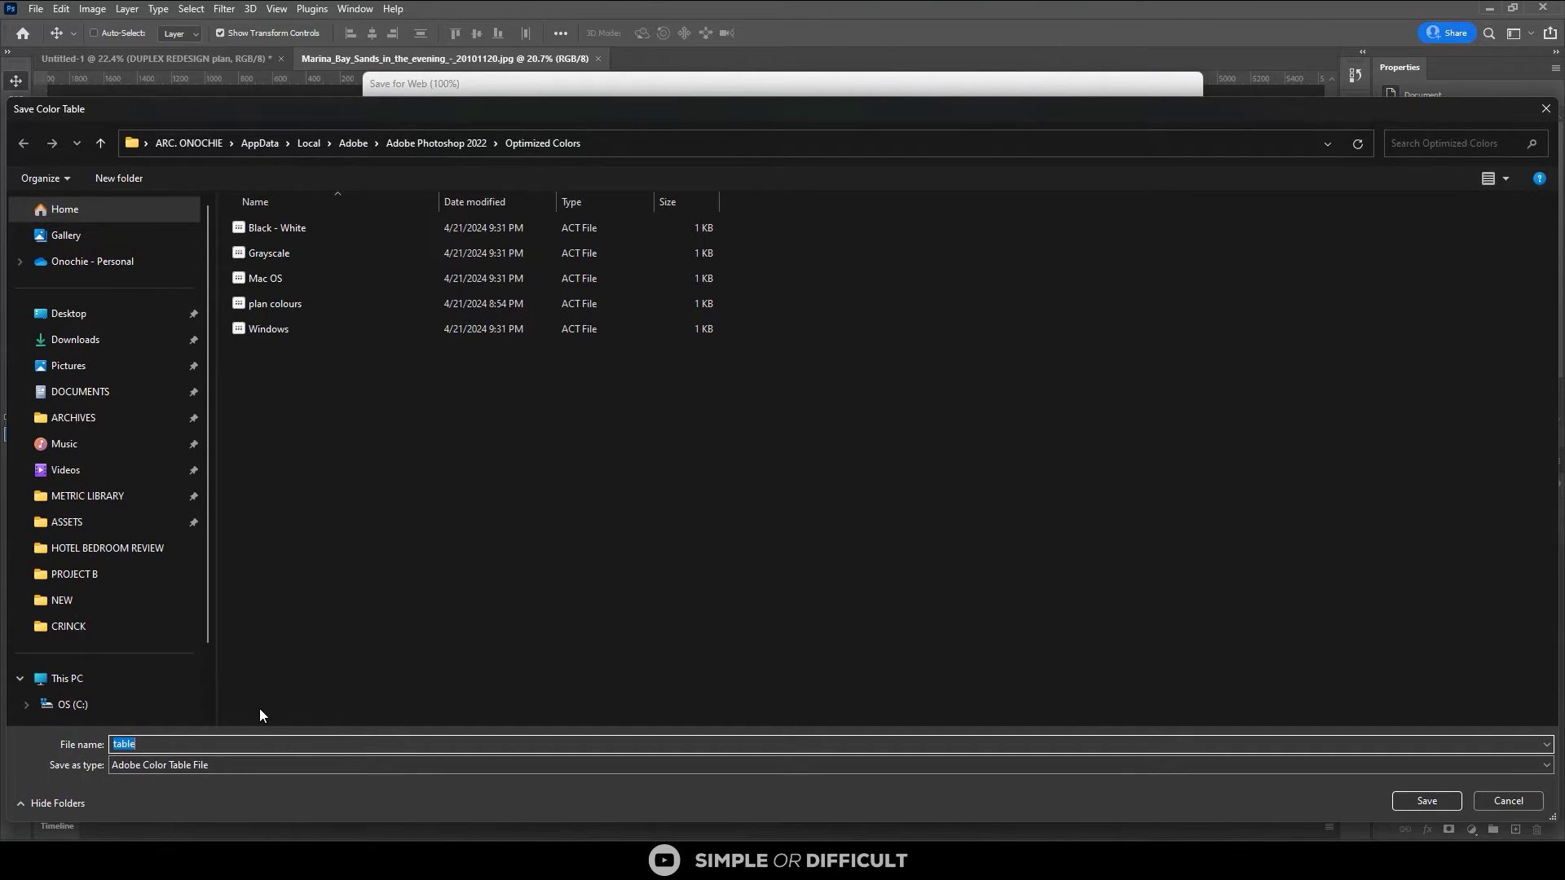
type("FLOOR PLAN COLOUR 1")
left_click(1425, 801)
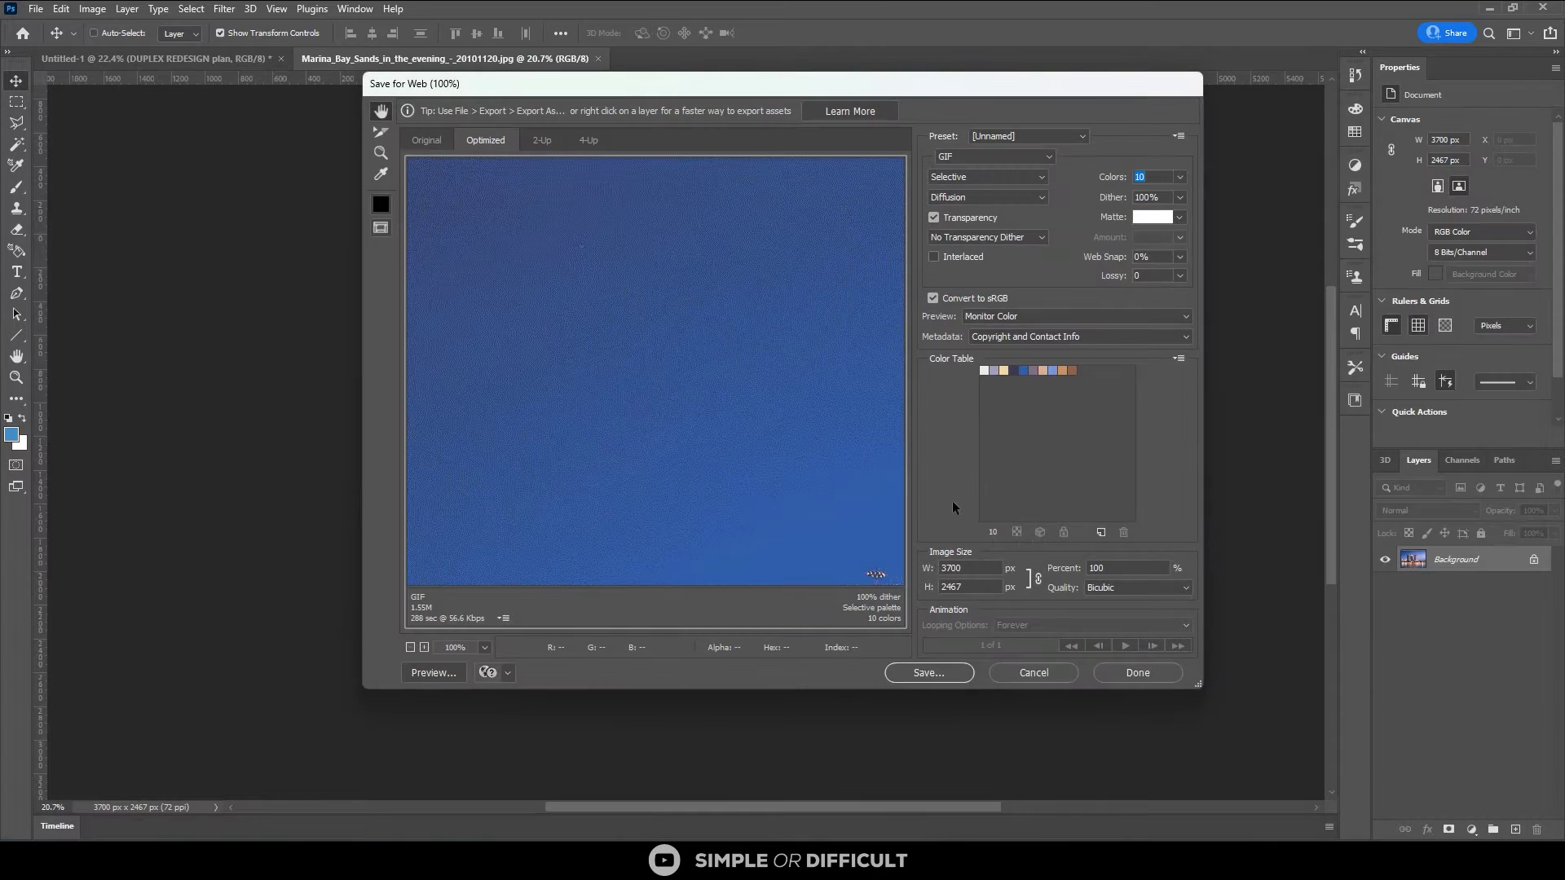
left_click(1019, 677)
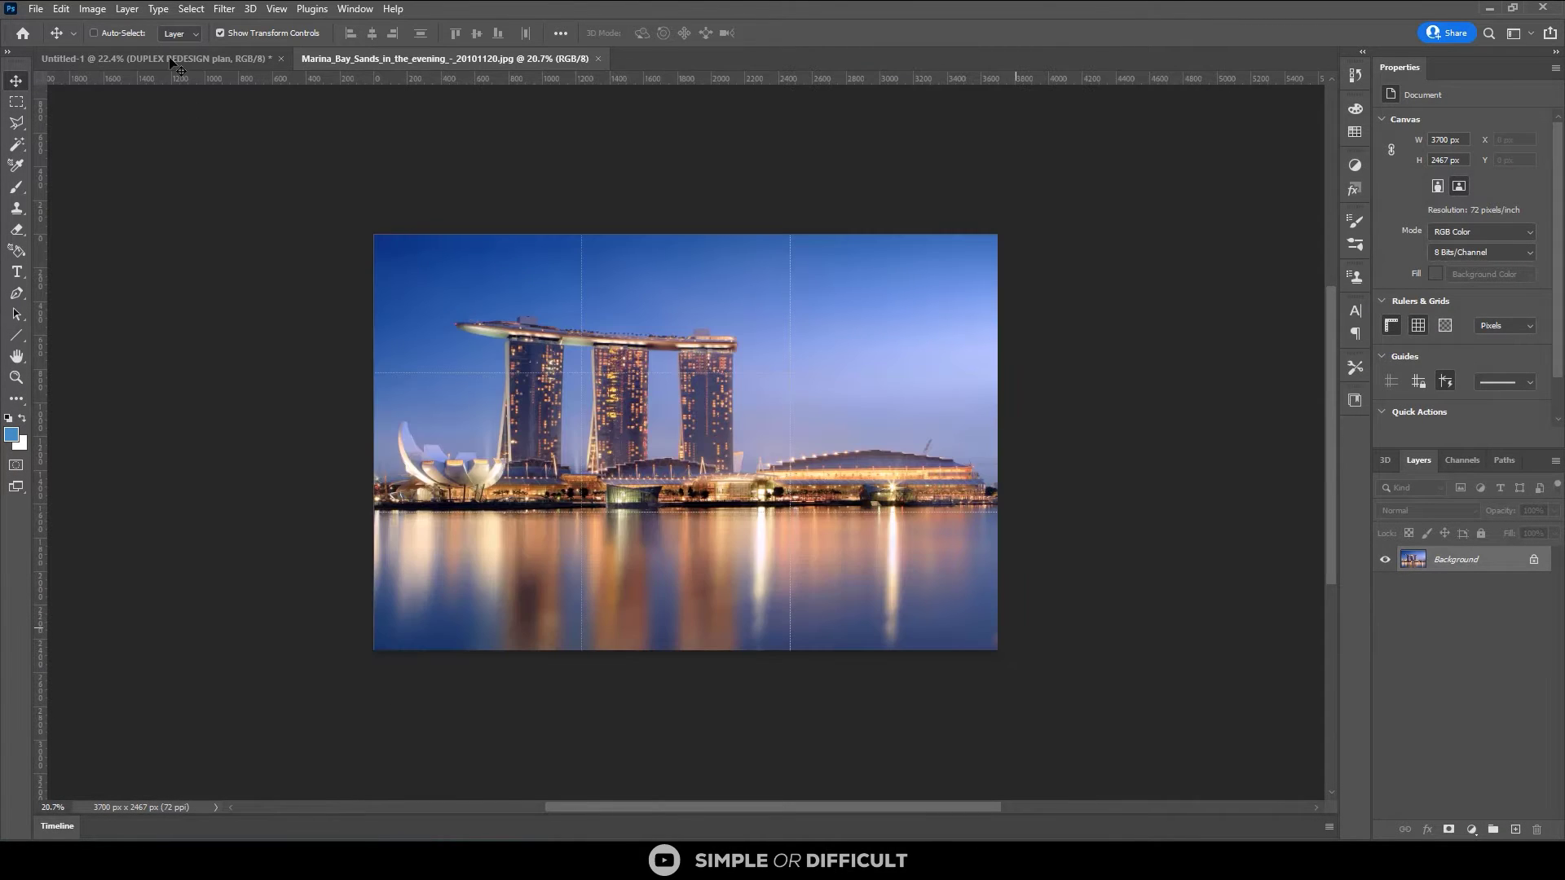
left_click(237, 63)
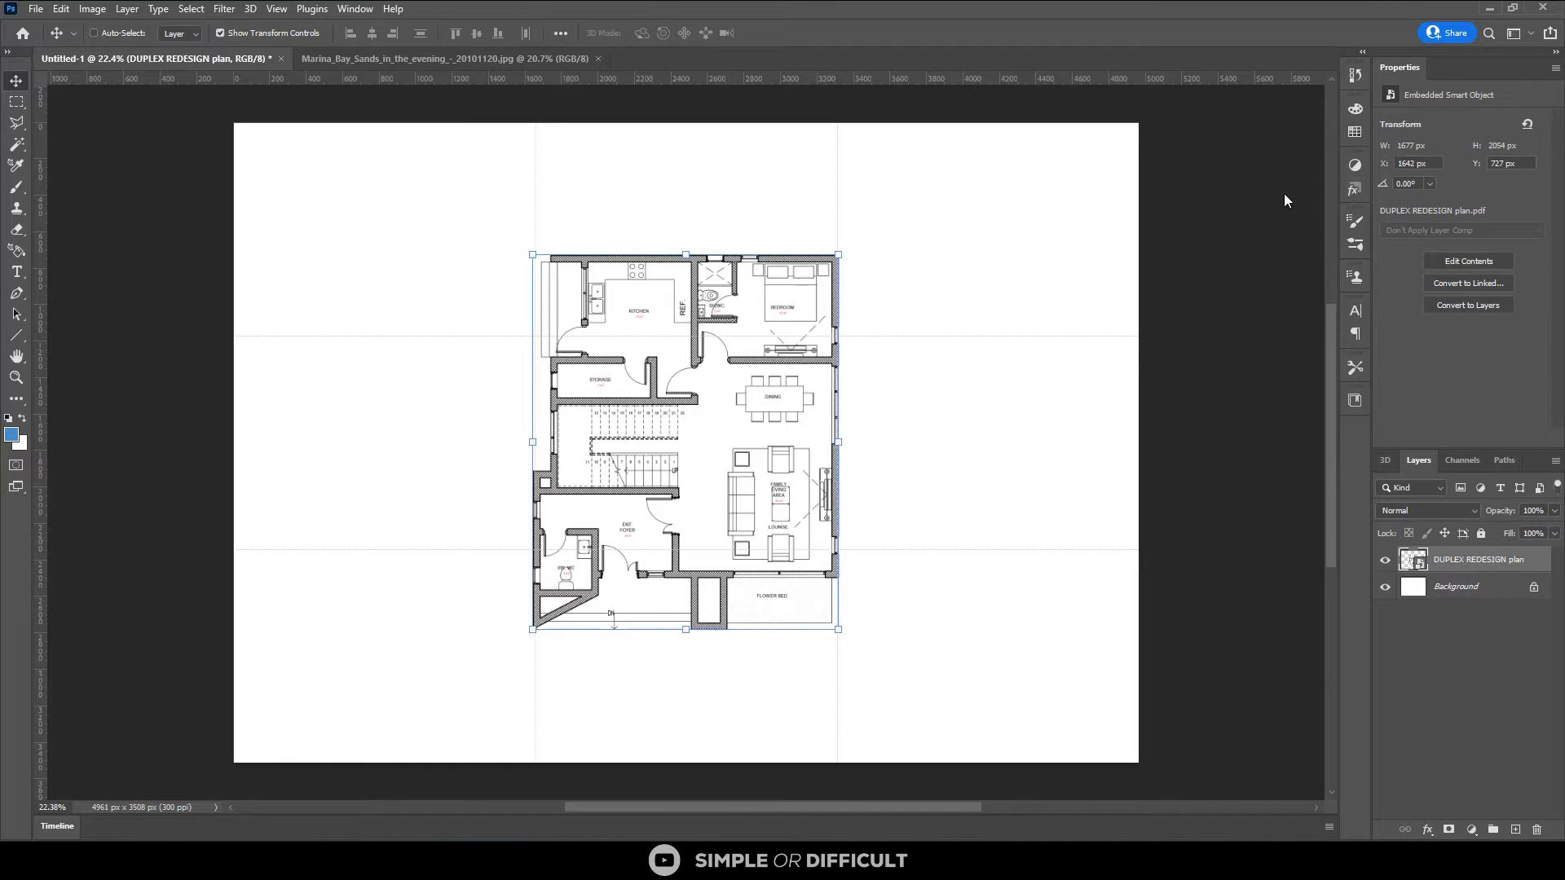
Import the FLOOR PLAN COLOUR 1 color table (*.ACT) from the Optimized Colors folder into the swatches.
left_click(1355, 133)
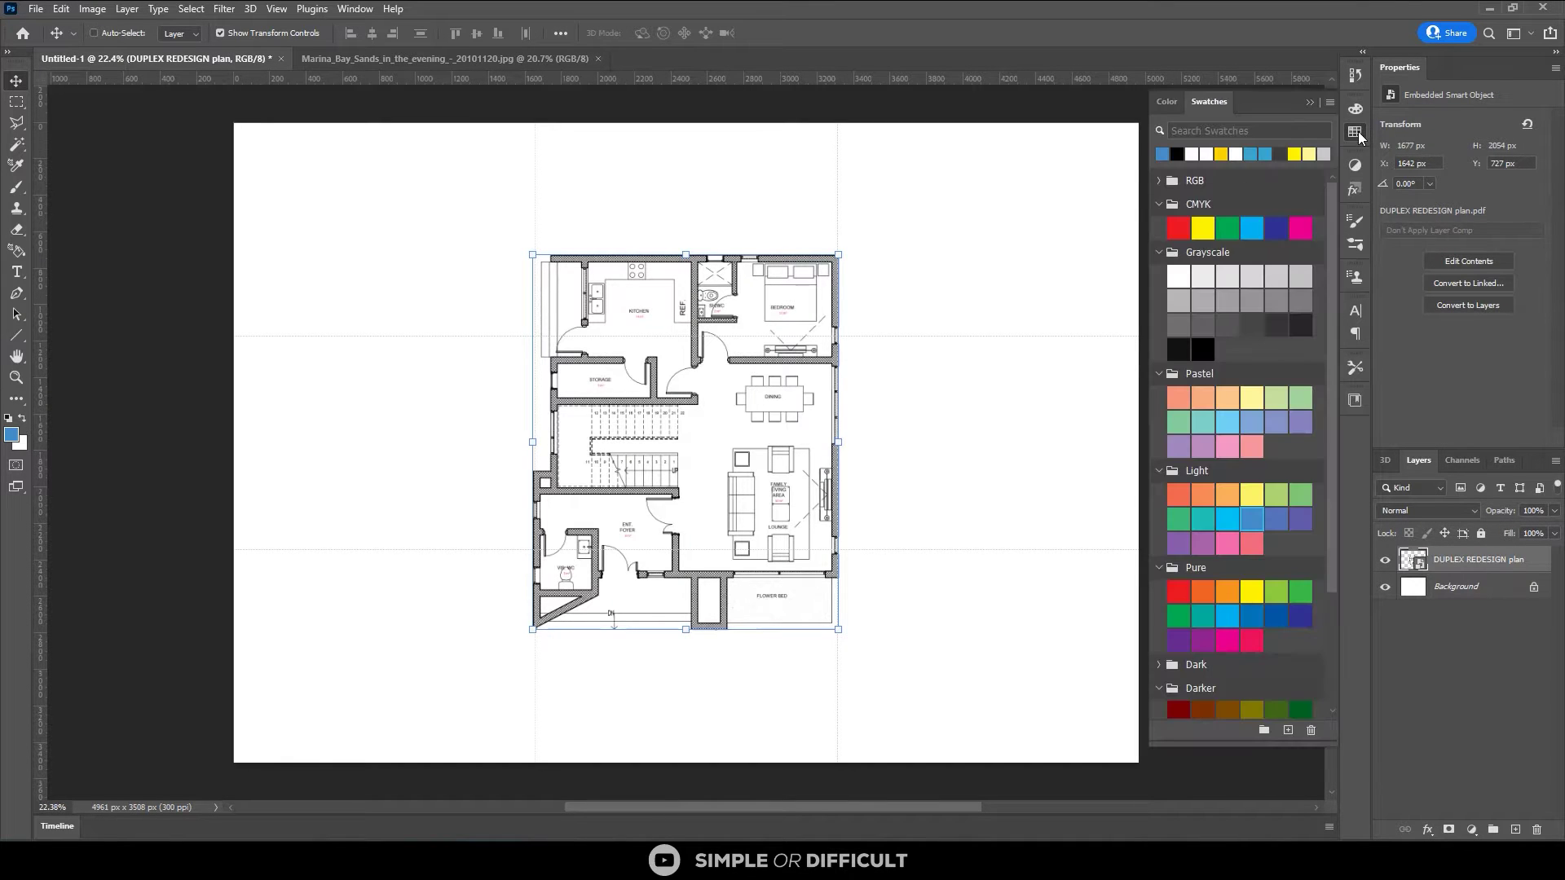
left_click(1326, 105)
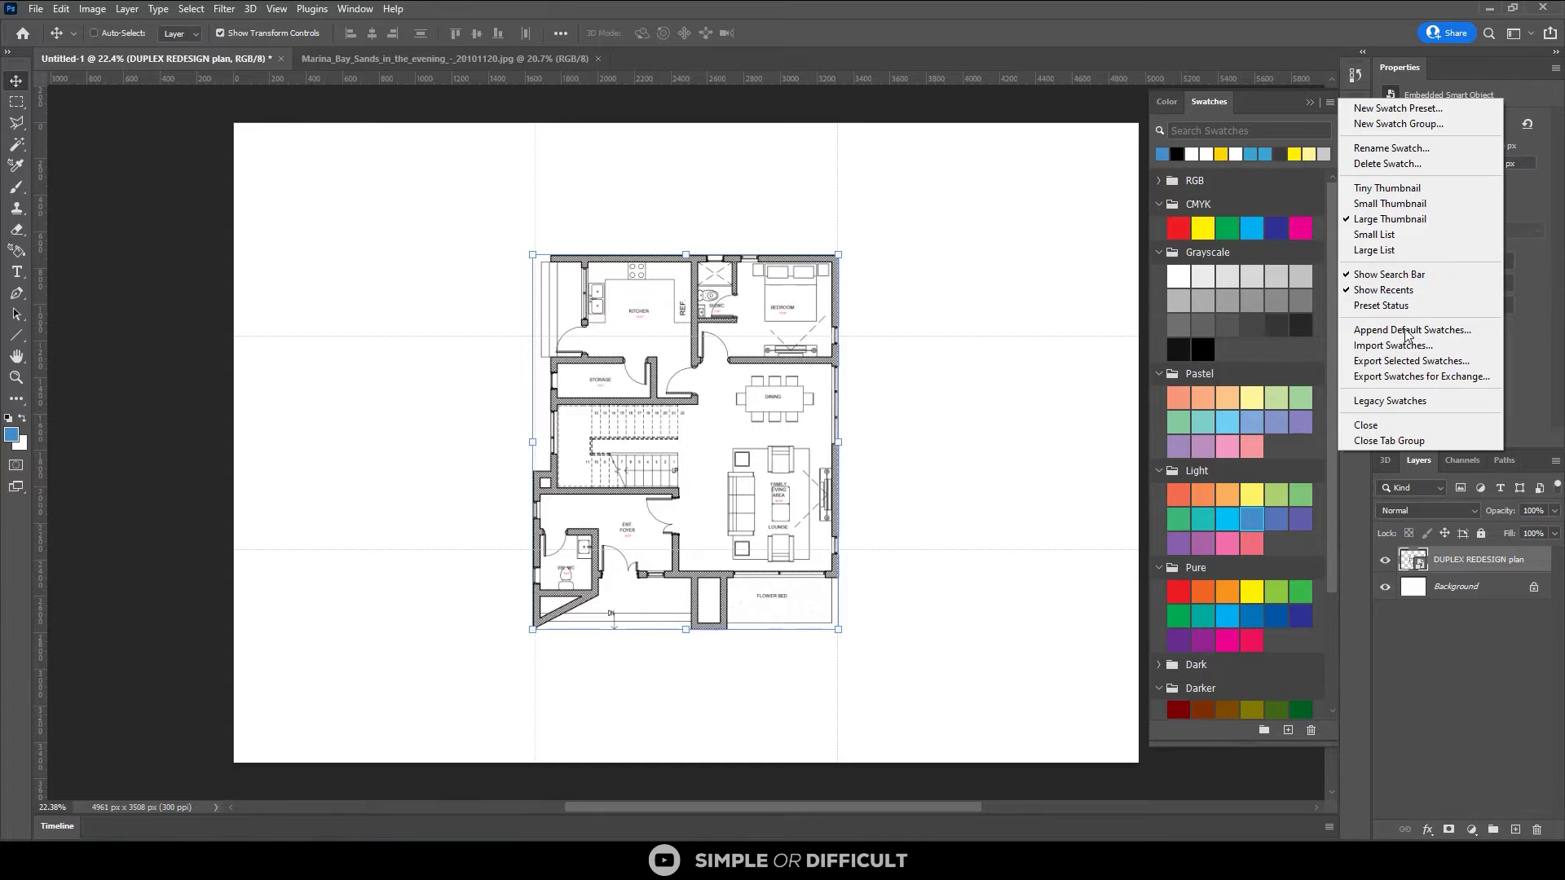
left_click(1410, 345)
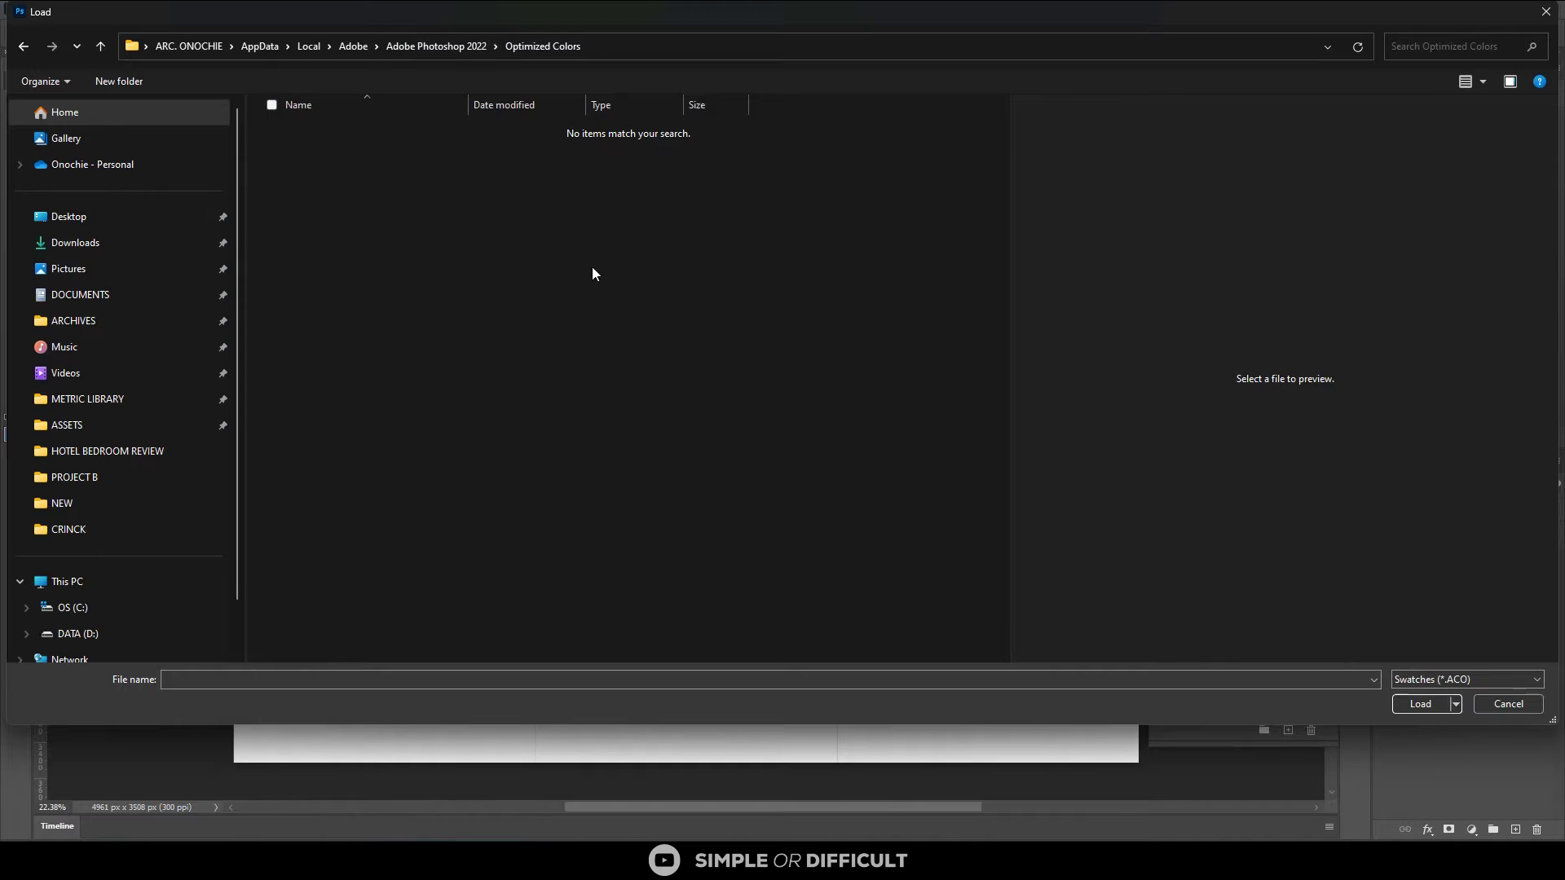
left_click(642, 57)
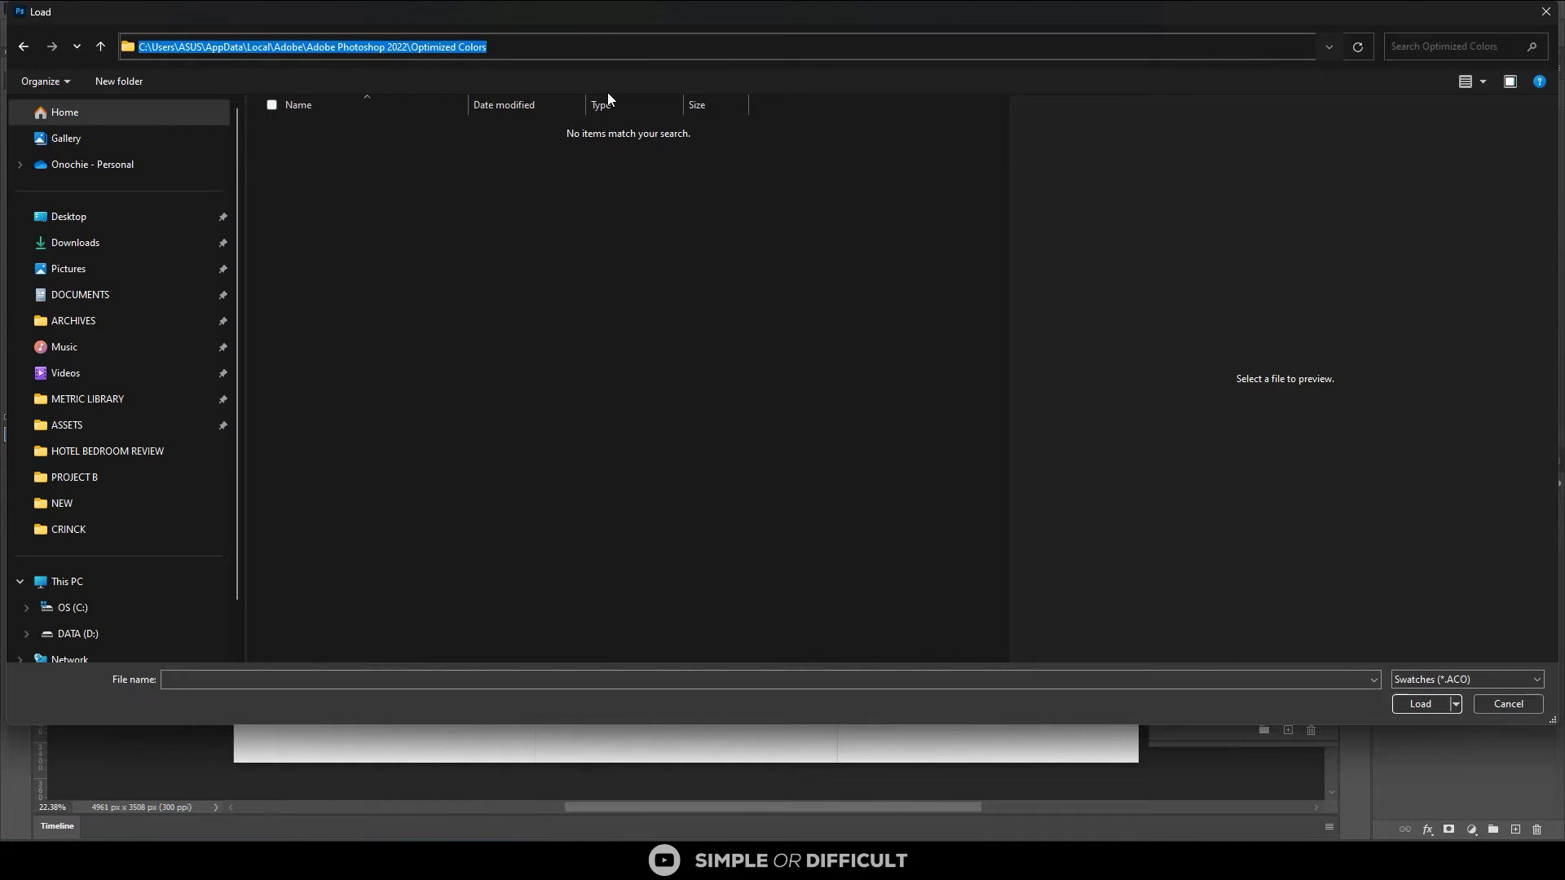
left_click(685, 221)
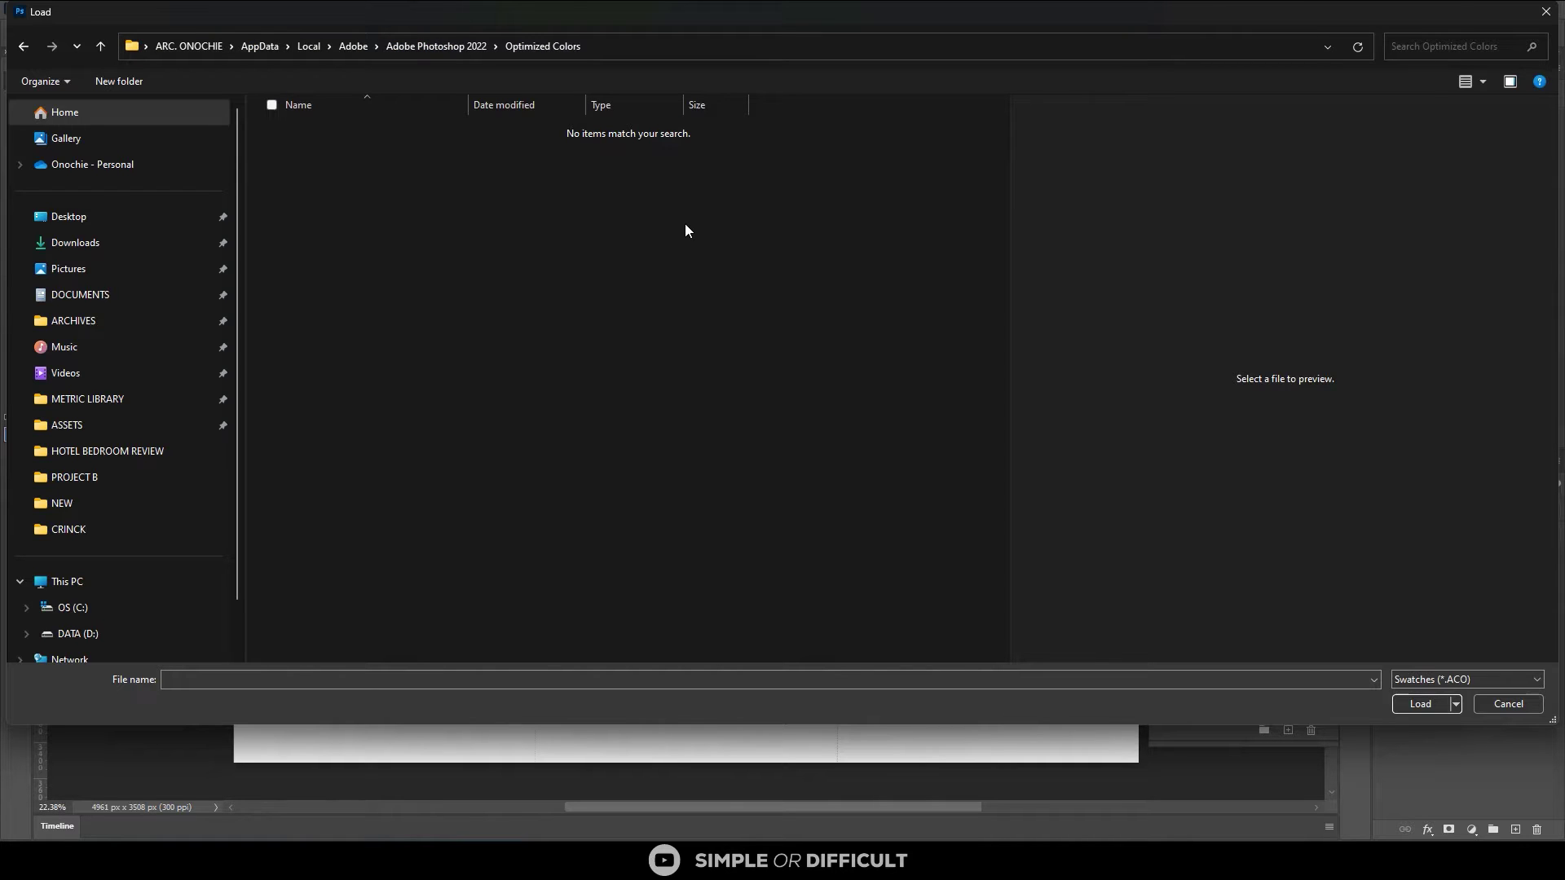
left_click(1473, 681)
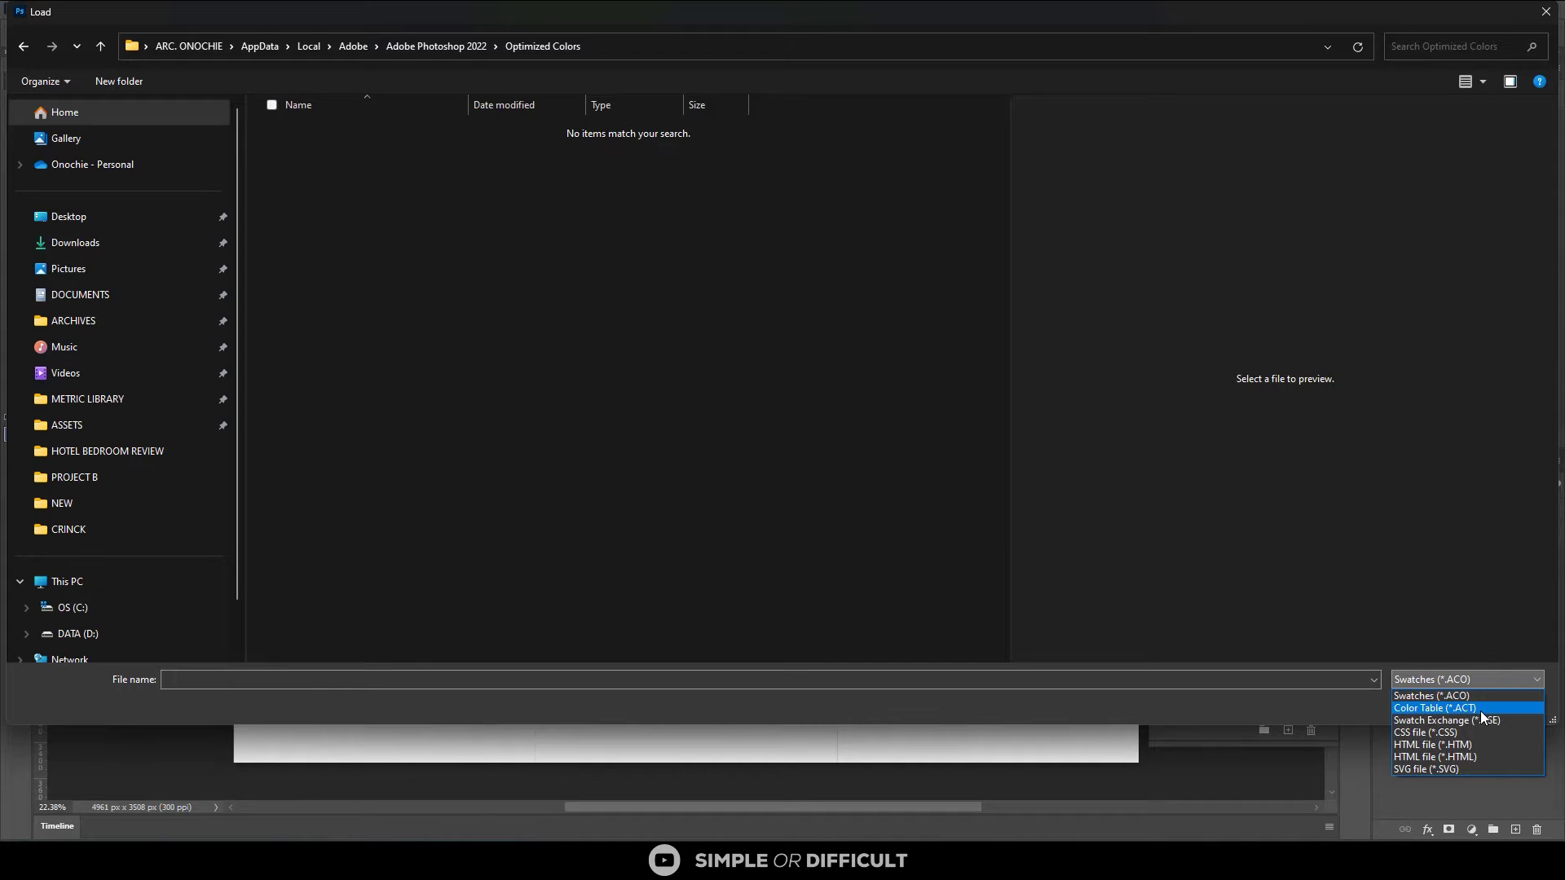
left_click(1480, 710)
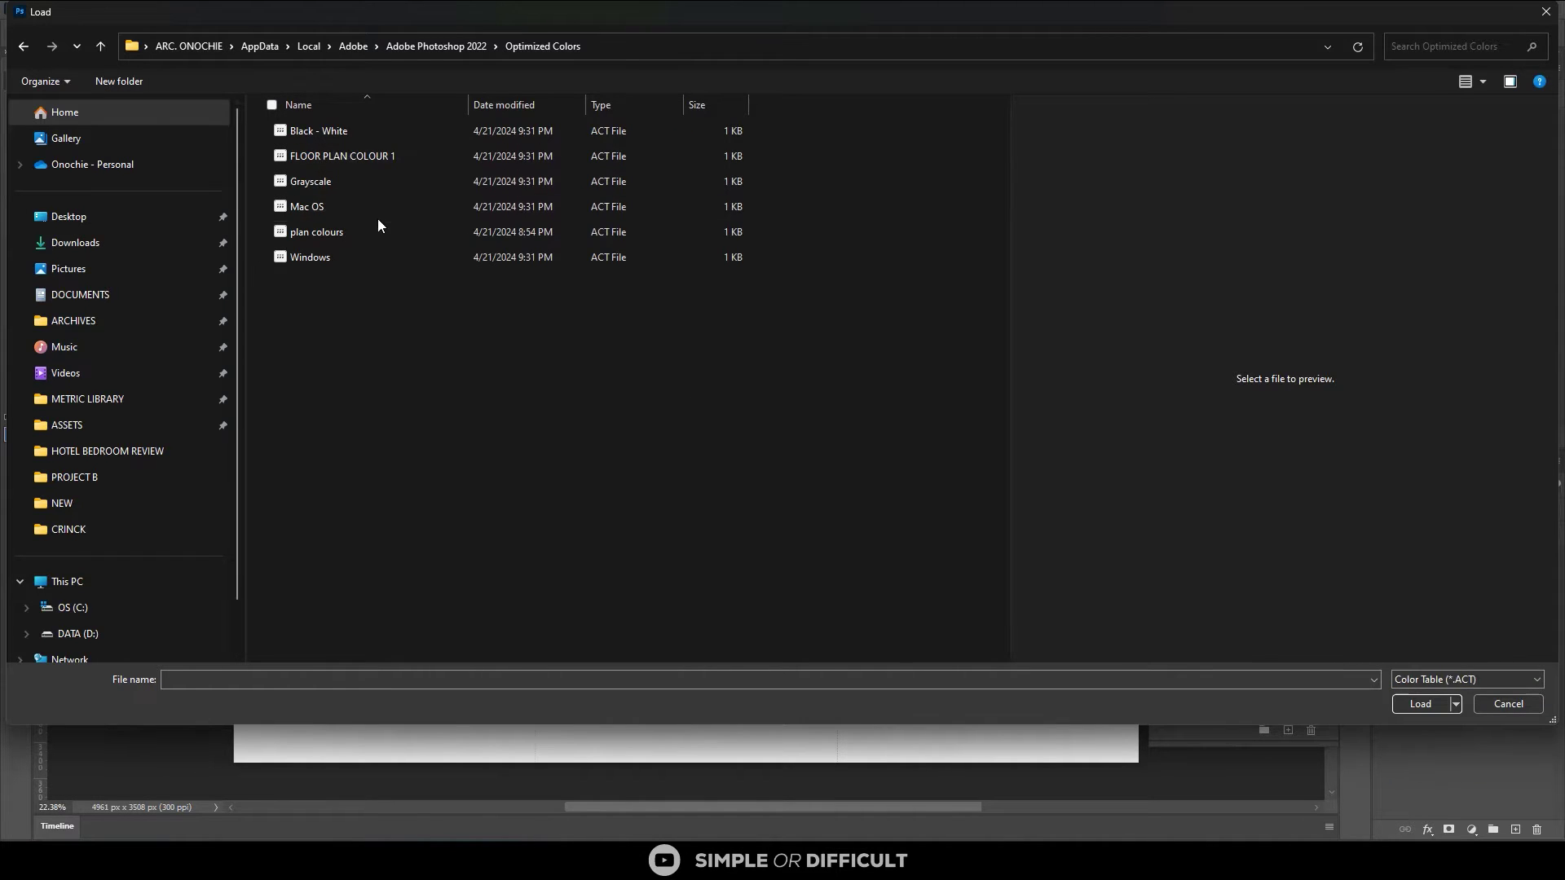
left_click(347, 157)
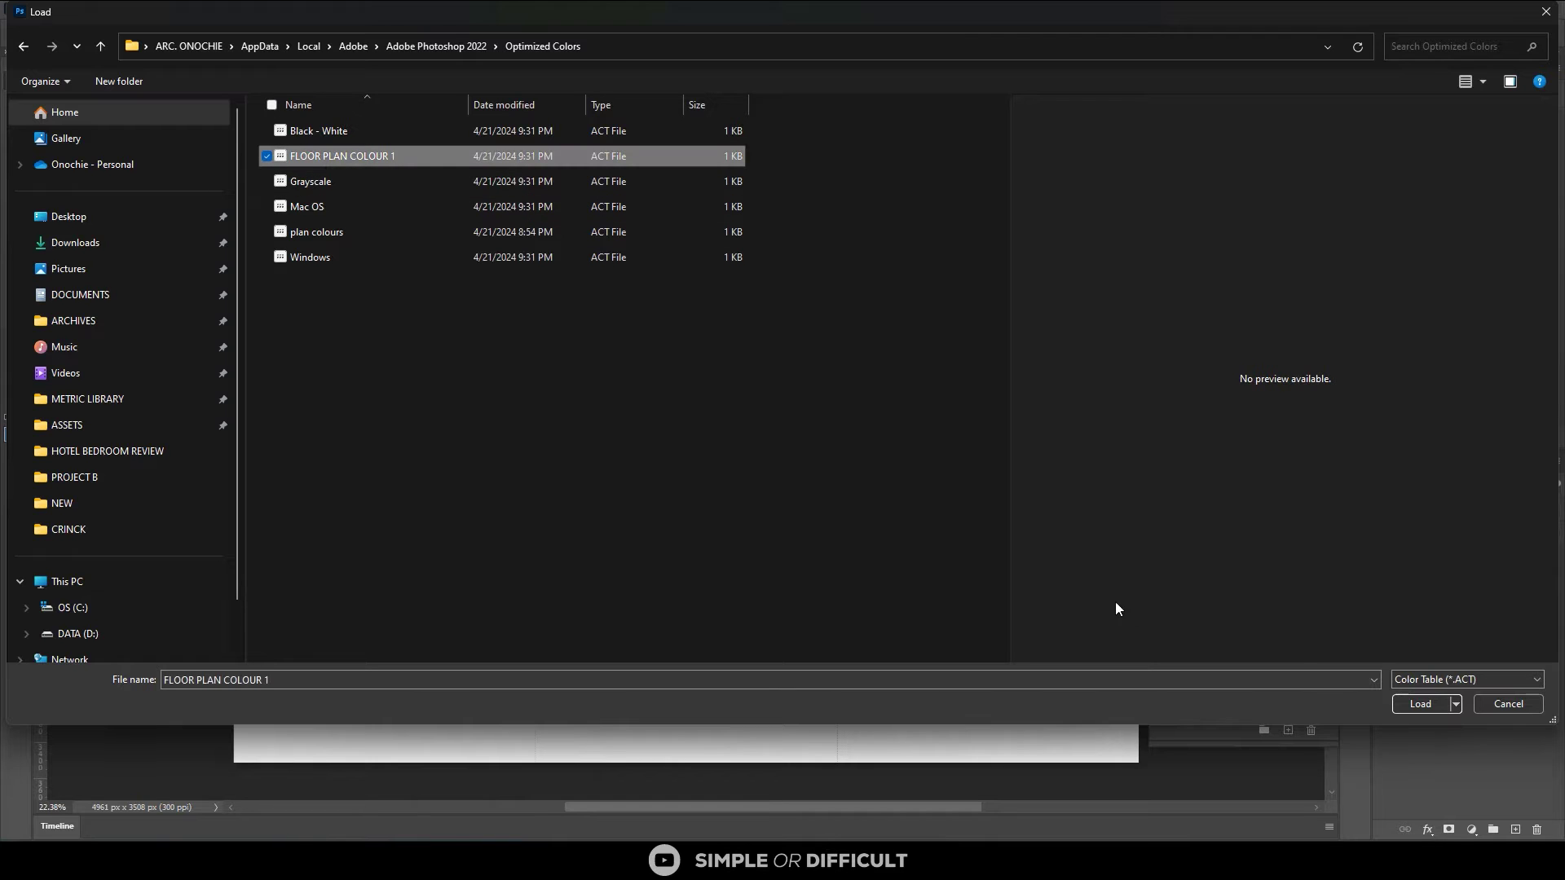
left_click(1422, 703)
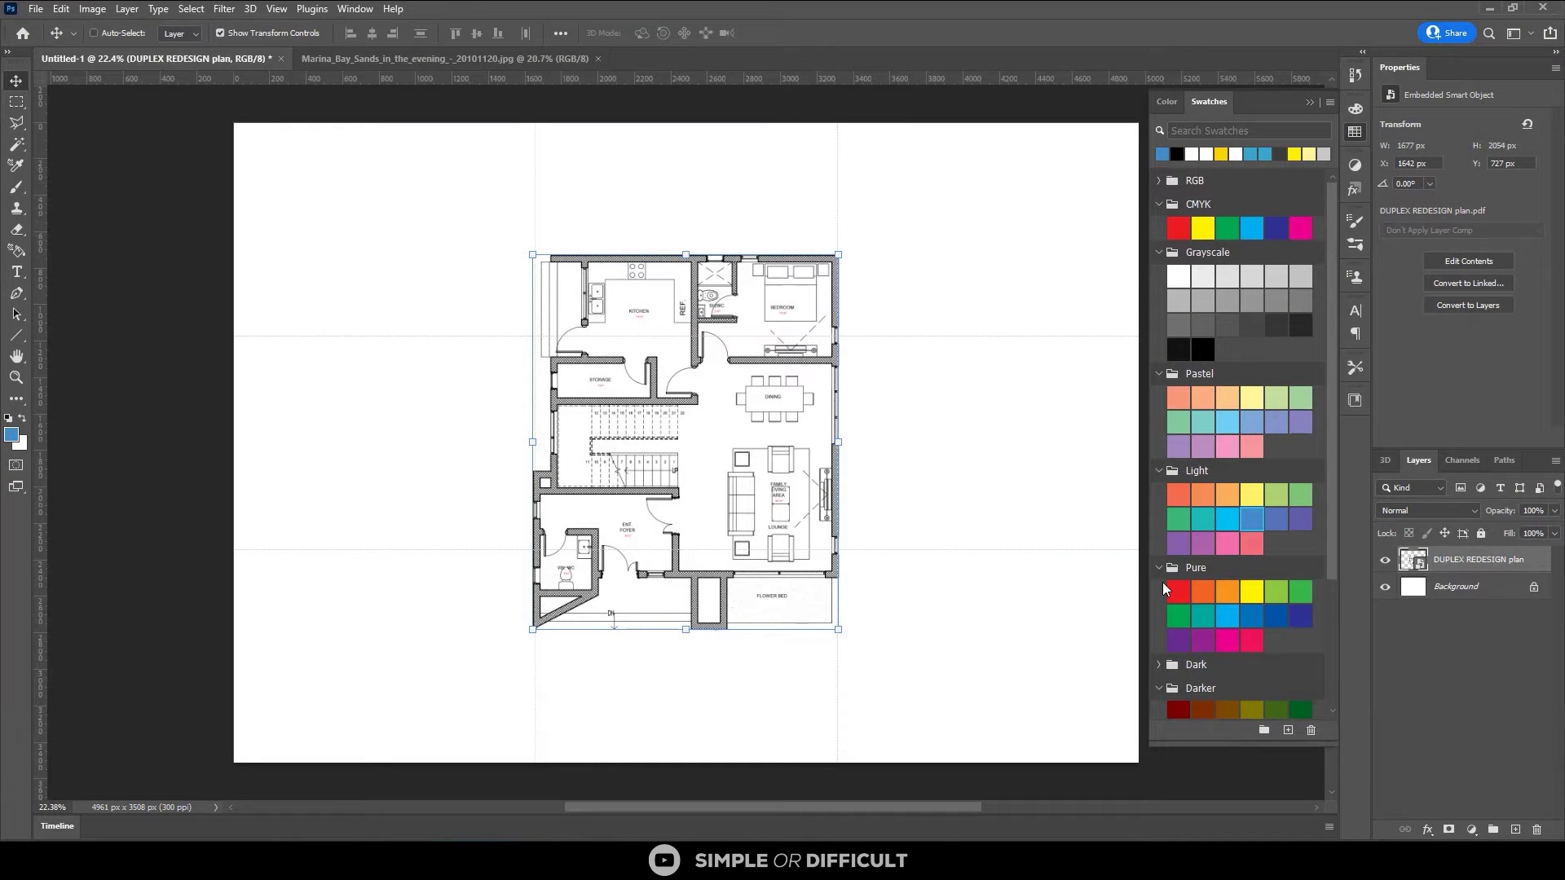
Expand the FLOOR PLAN COLOUR 1 swatch group and collapse the other open groups, from CMYK down to Pale.
scroll(1247, 691, "down", 5)
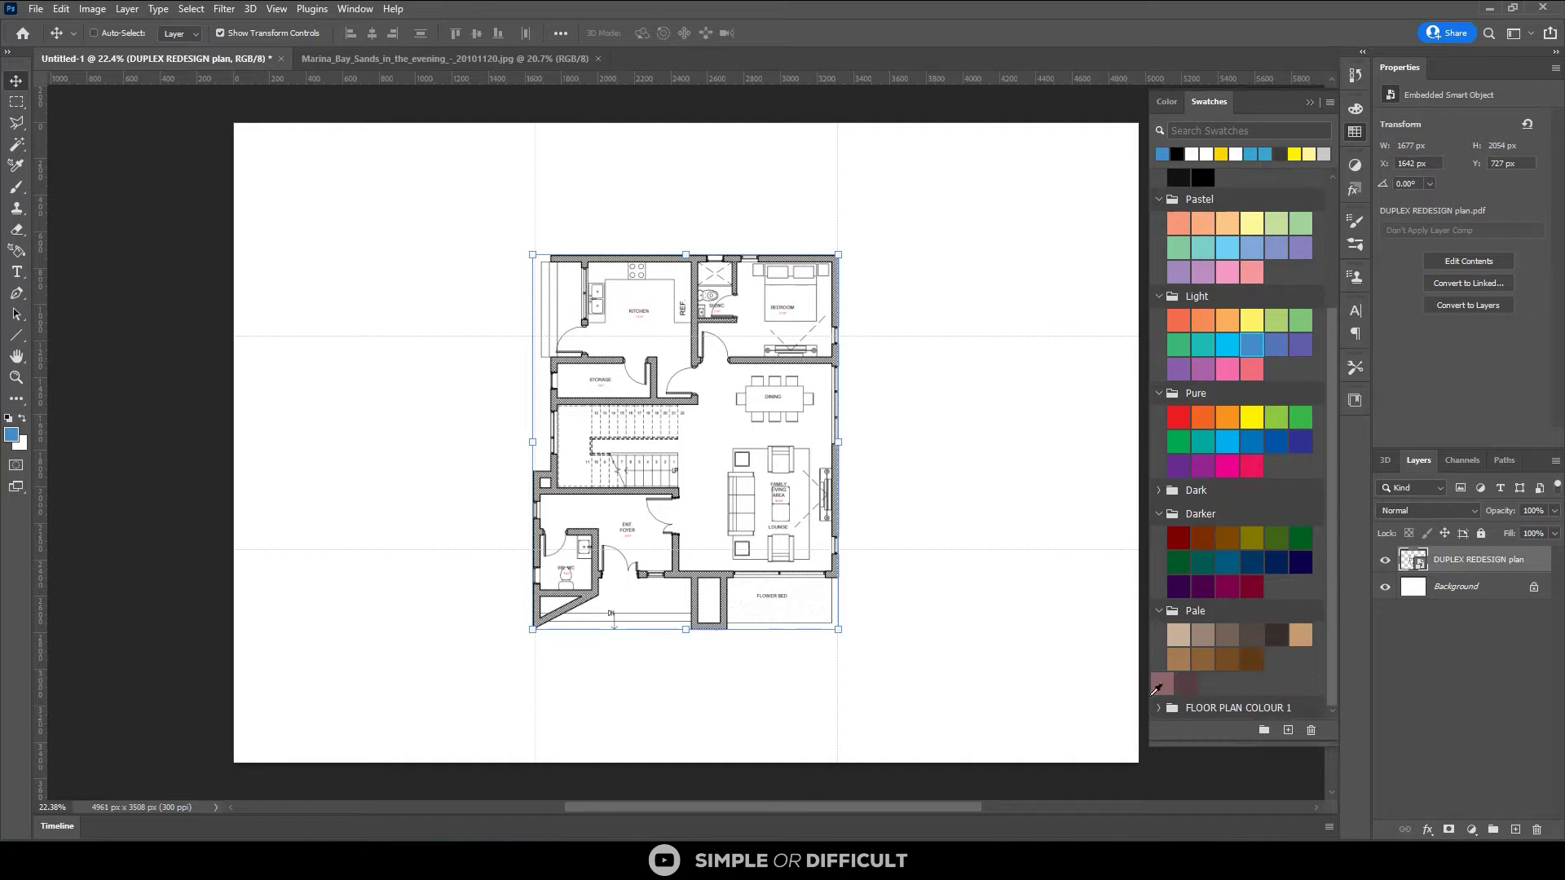
left_click(1160, 707)
left_click(1158, 298)
left_click(1160, 225)
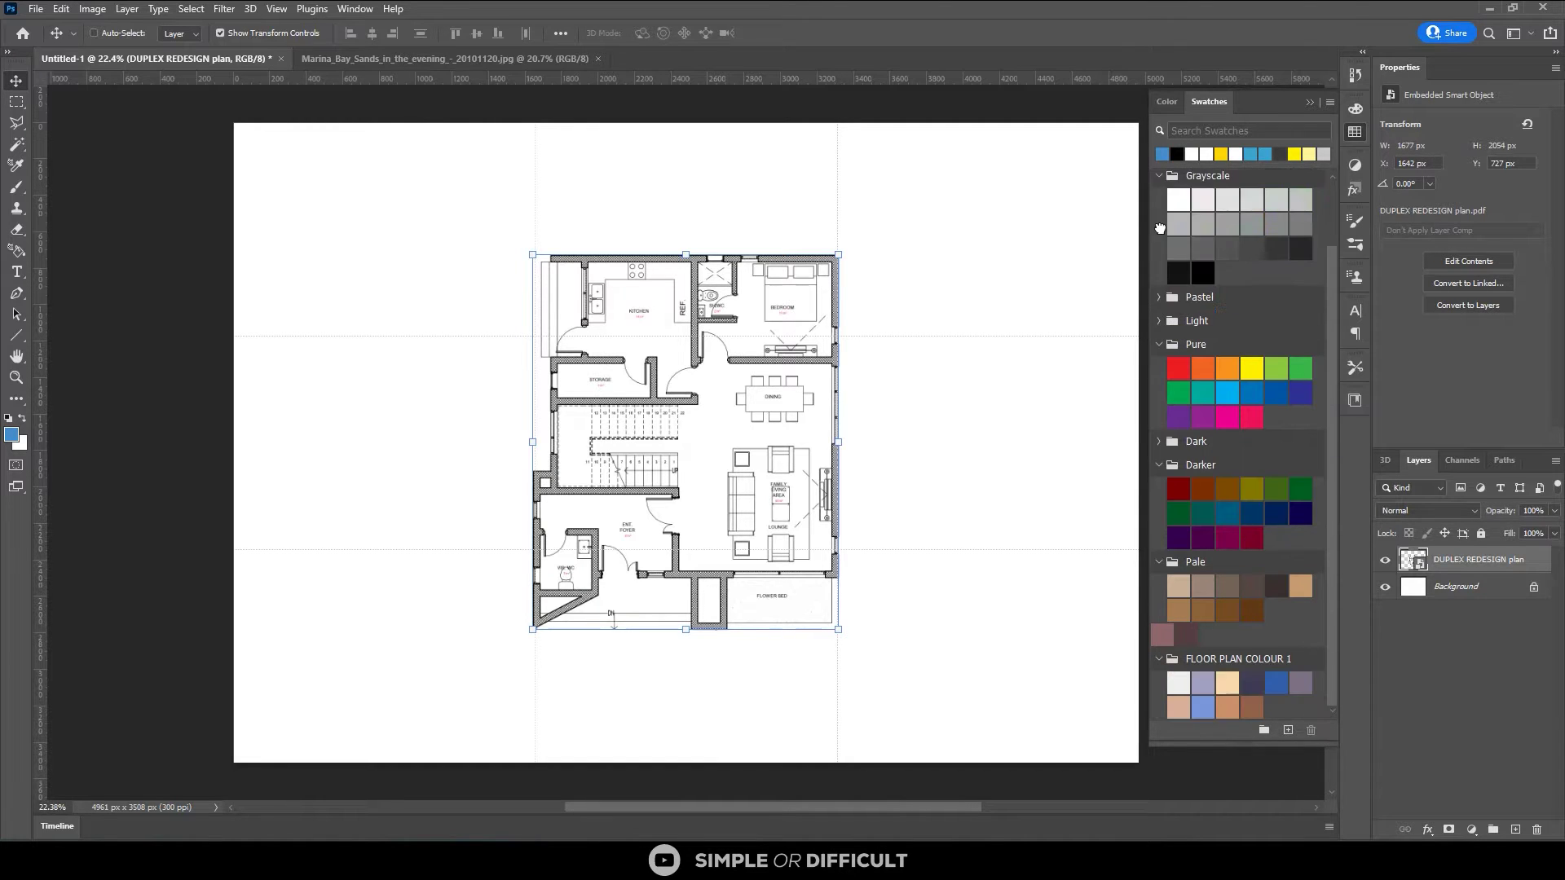
left_click(1160, 176)
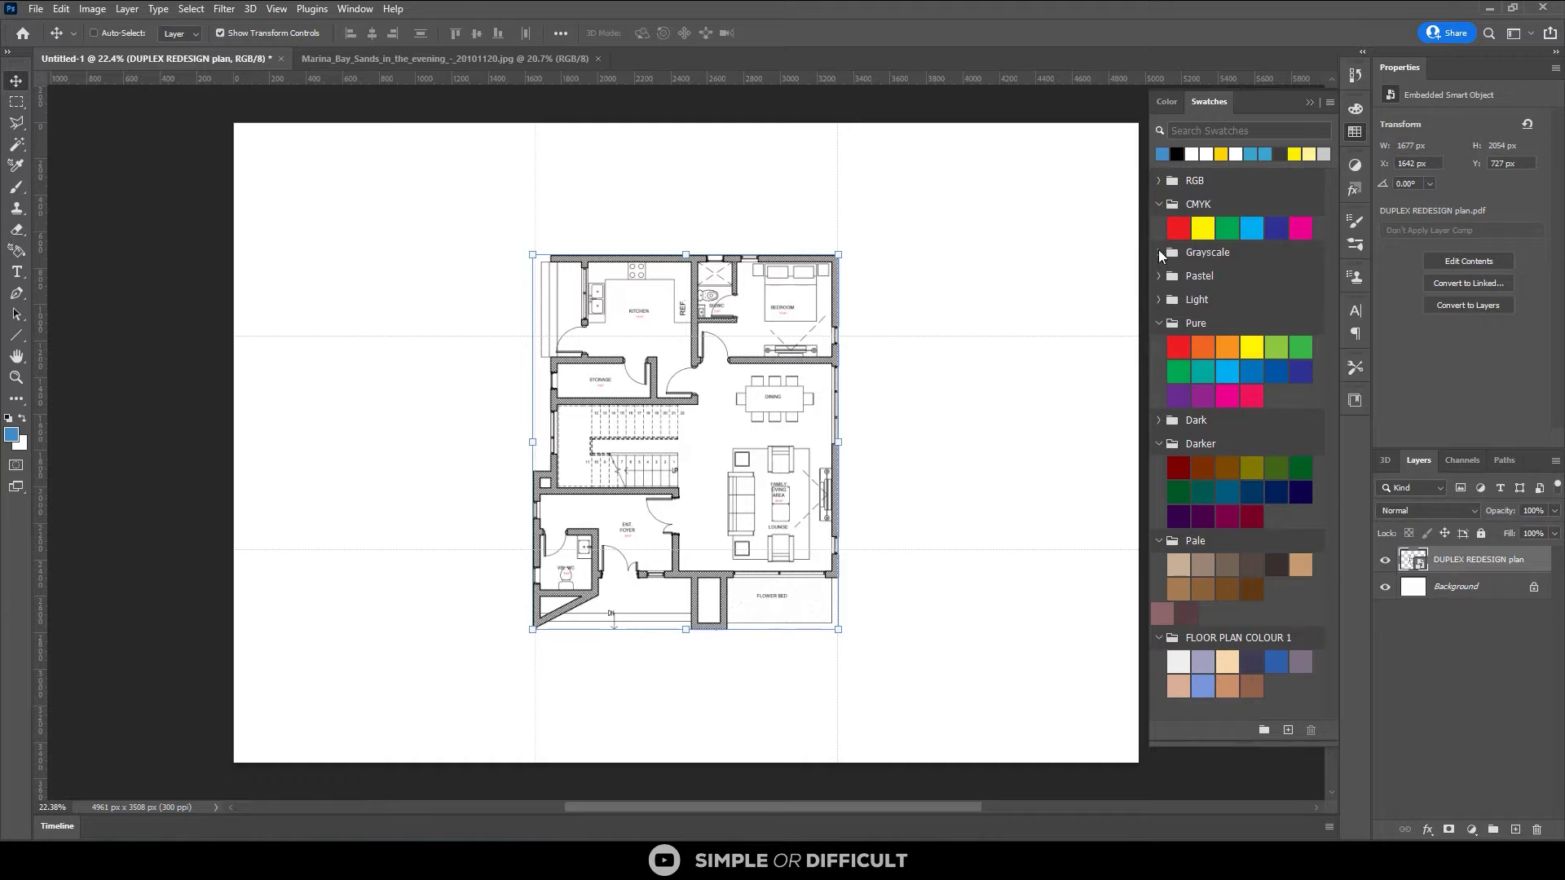
left_click(1157, 203)
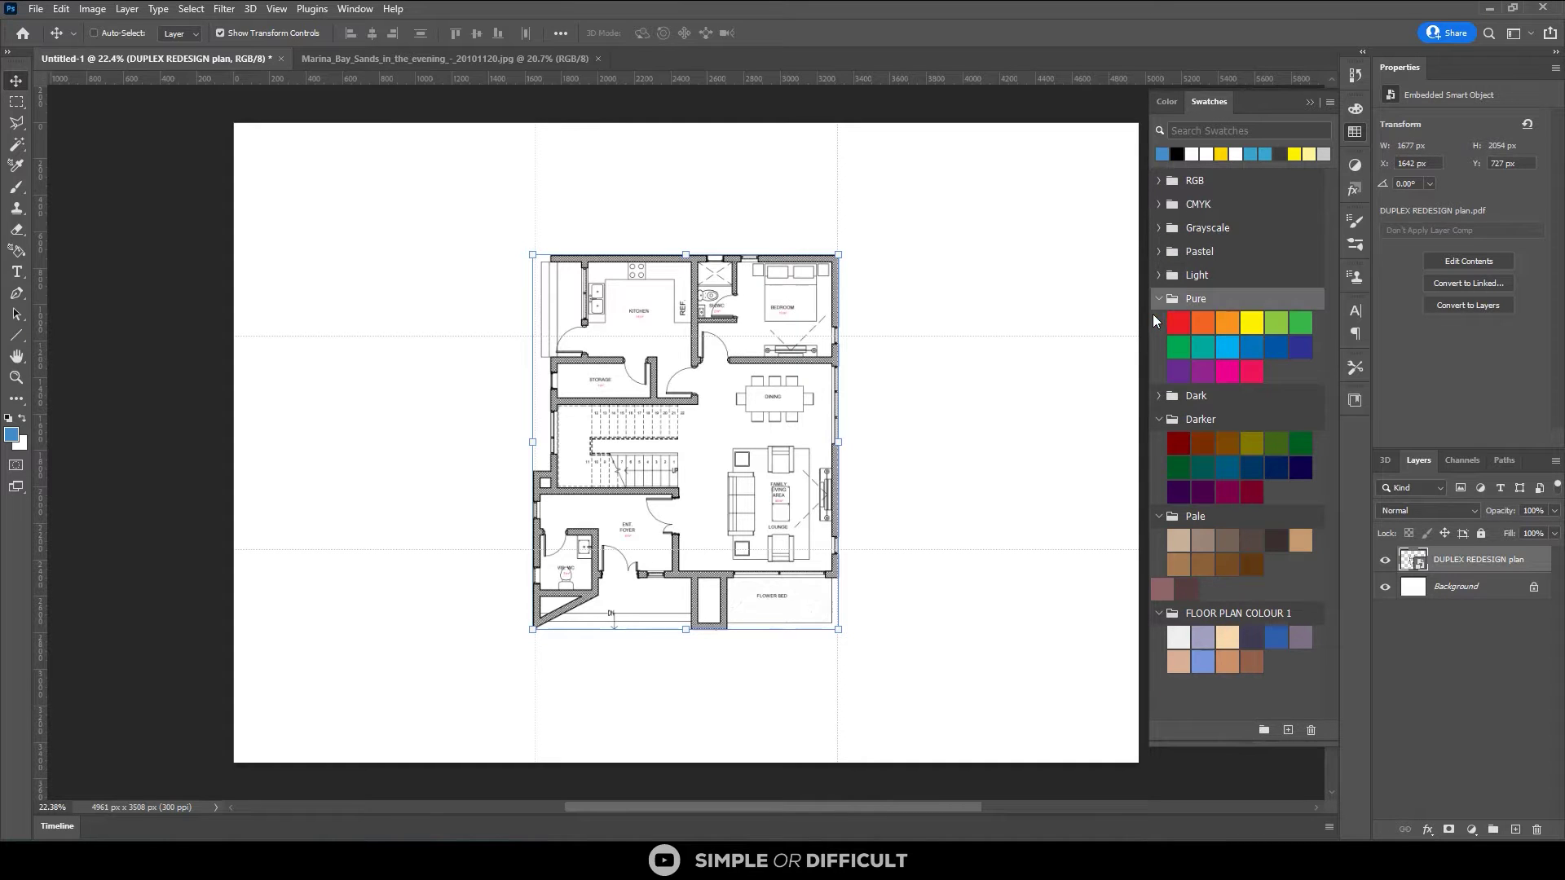
left_click(1154, 299)
left_click(1157, 347)
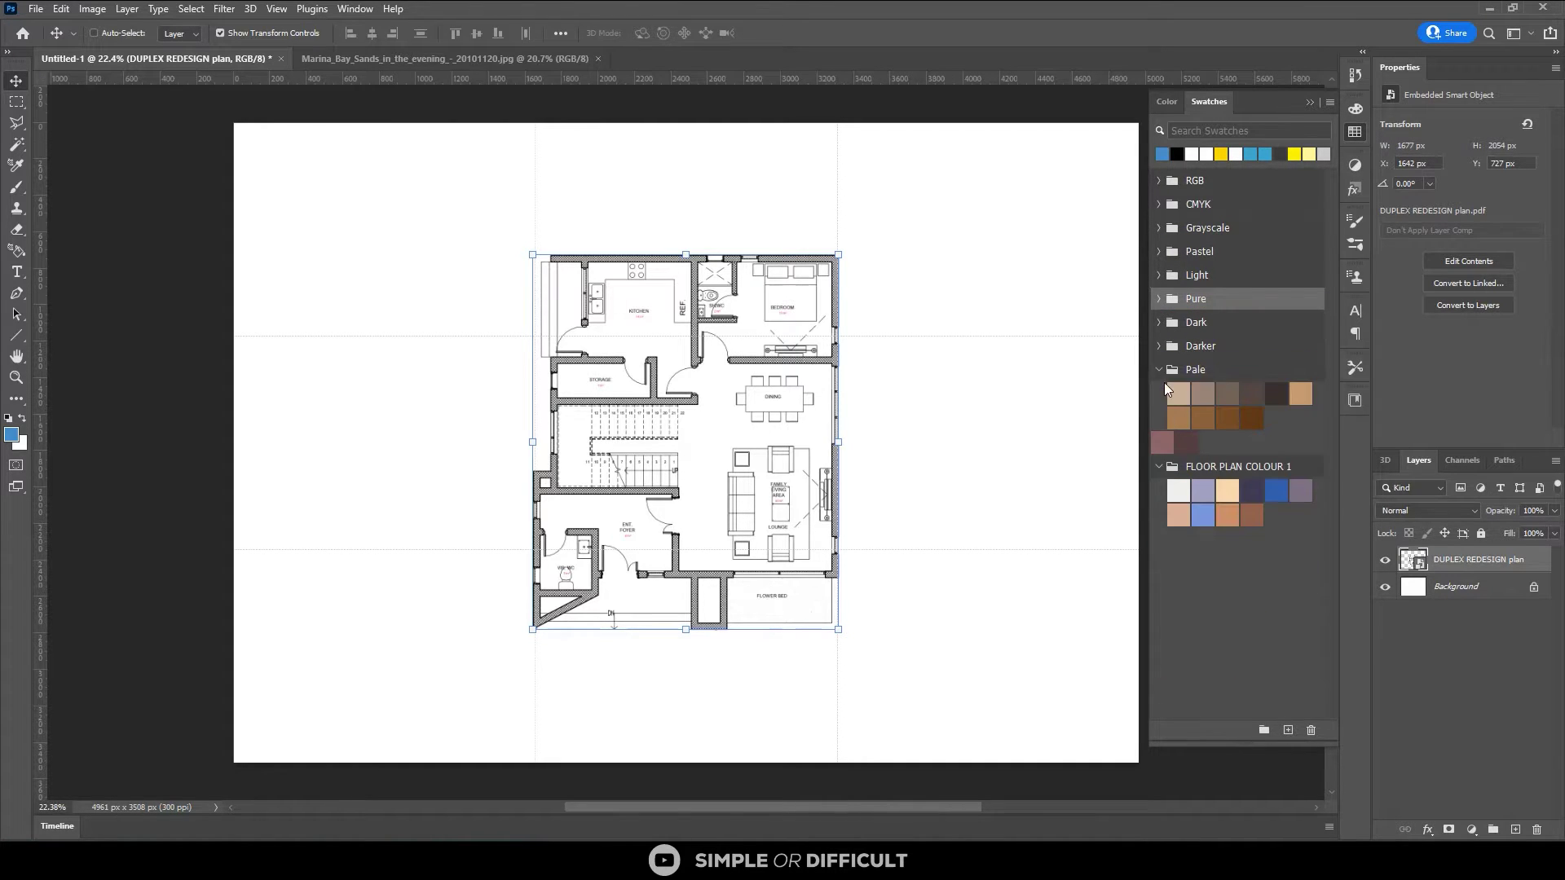
left_click(1163, 369)
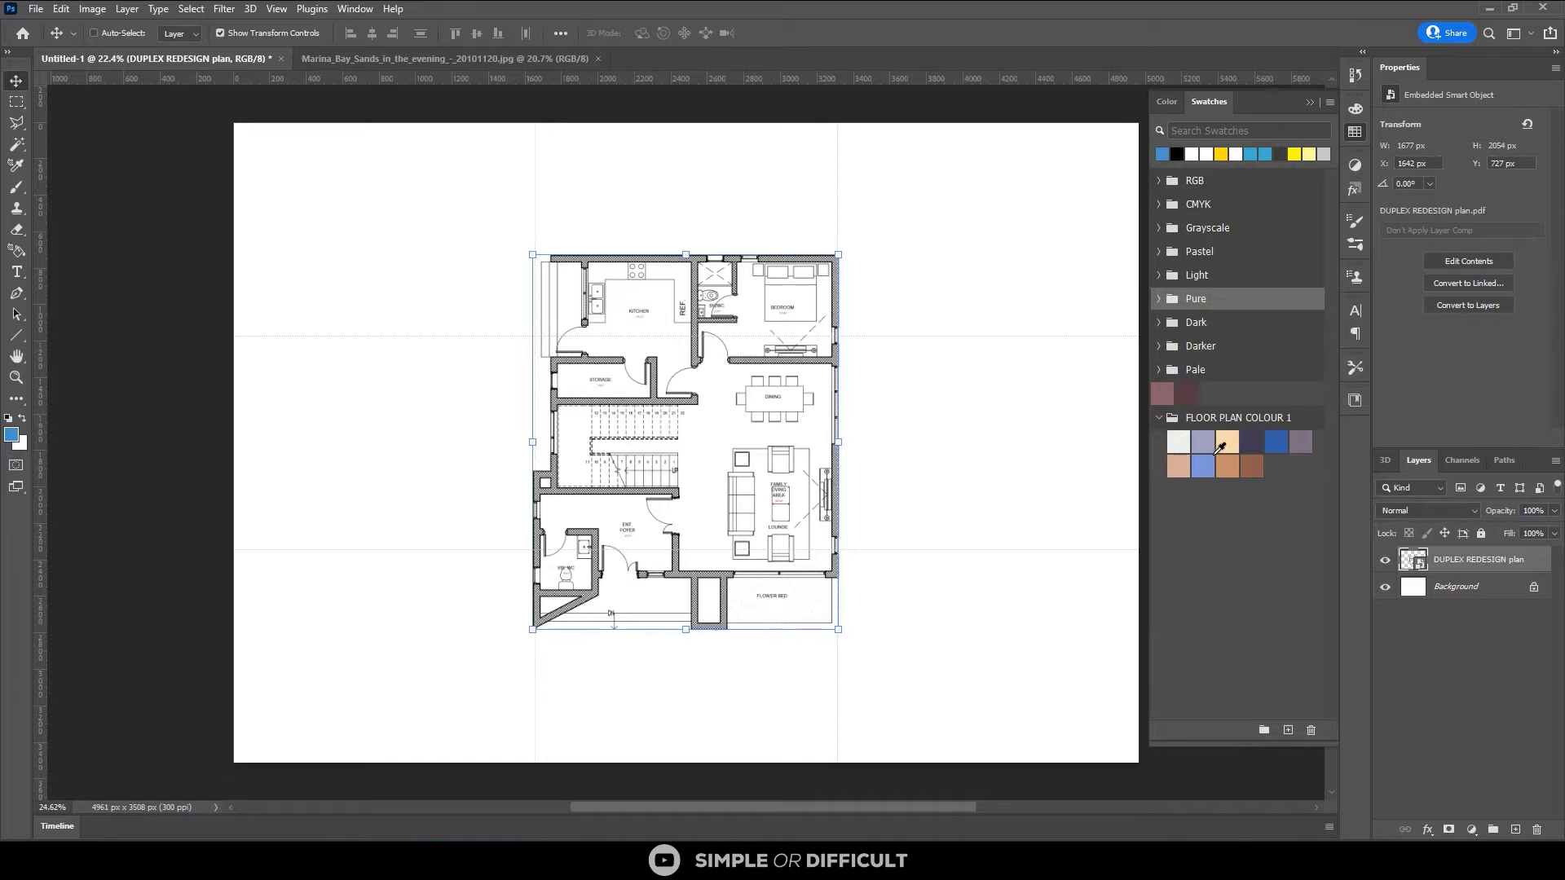
Select the living and dining floor of the plan with the Magic Wand and add the whole staircase area with the Rectangular Marquee.
key("ctrl+plus")
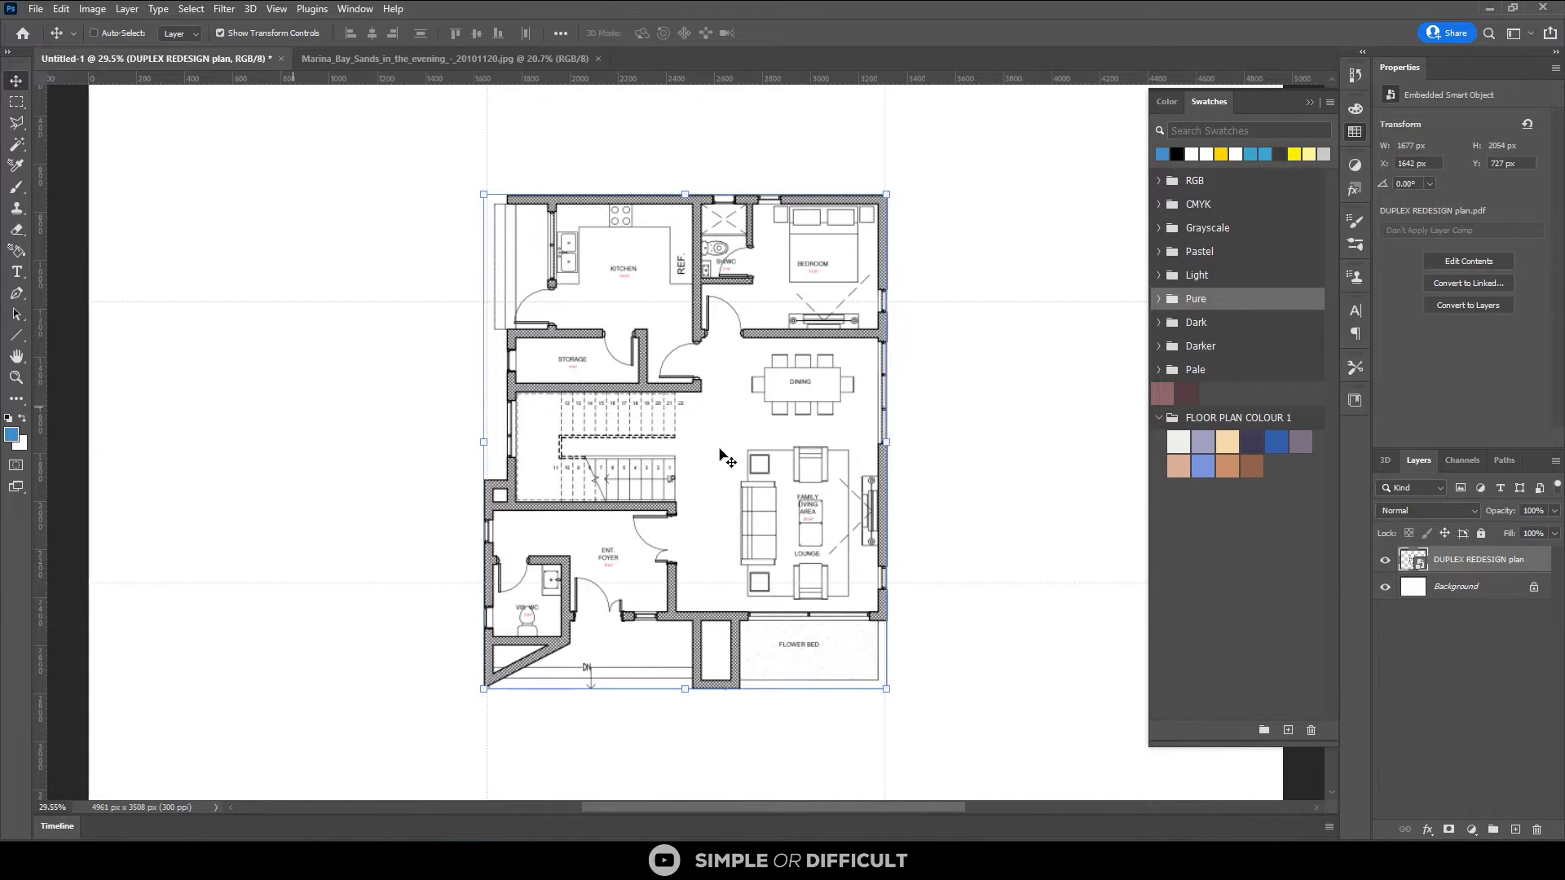
scroll(722, 454, "up", 1)
key("w")
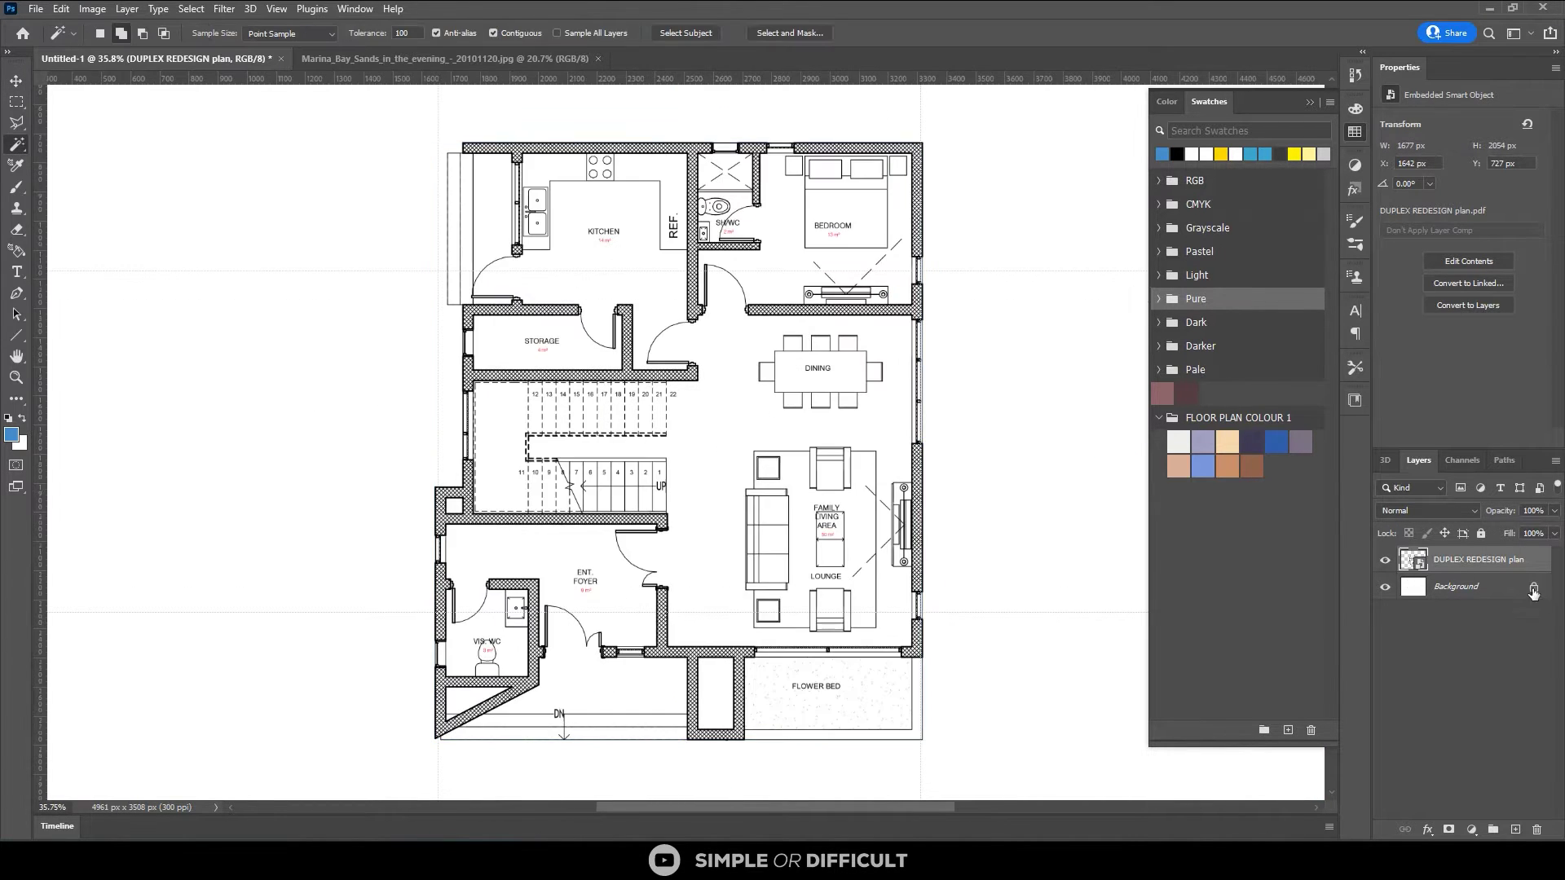
left_click(730, 414)
scroll(612, 429, "up", 1)
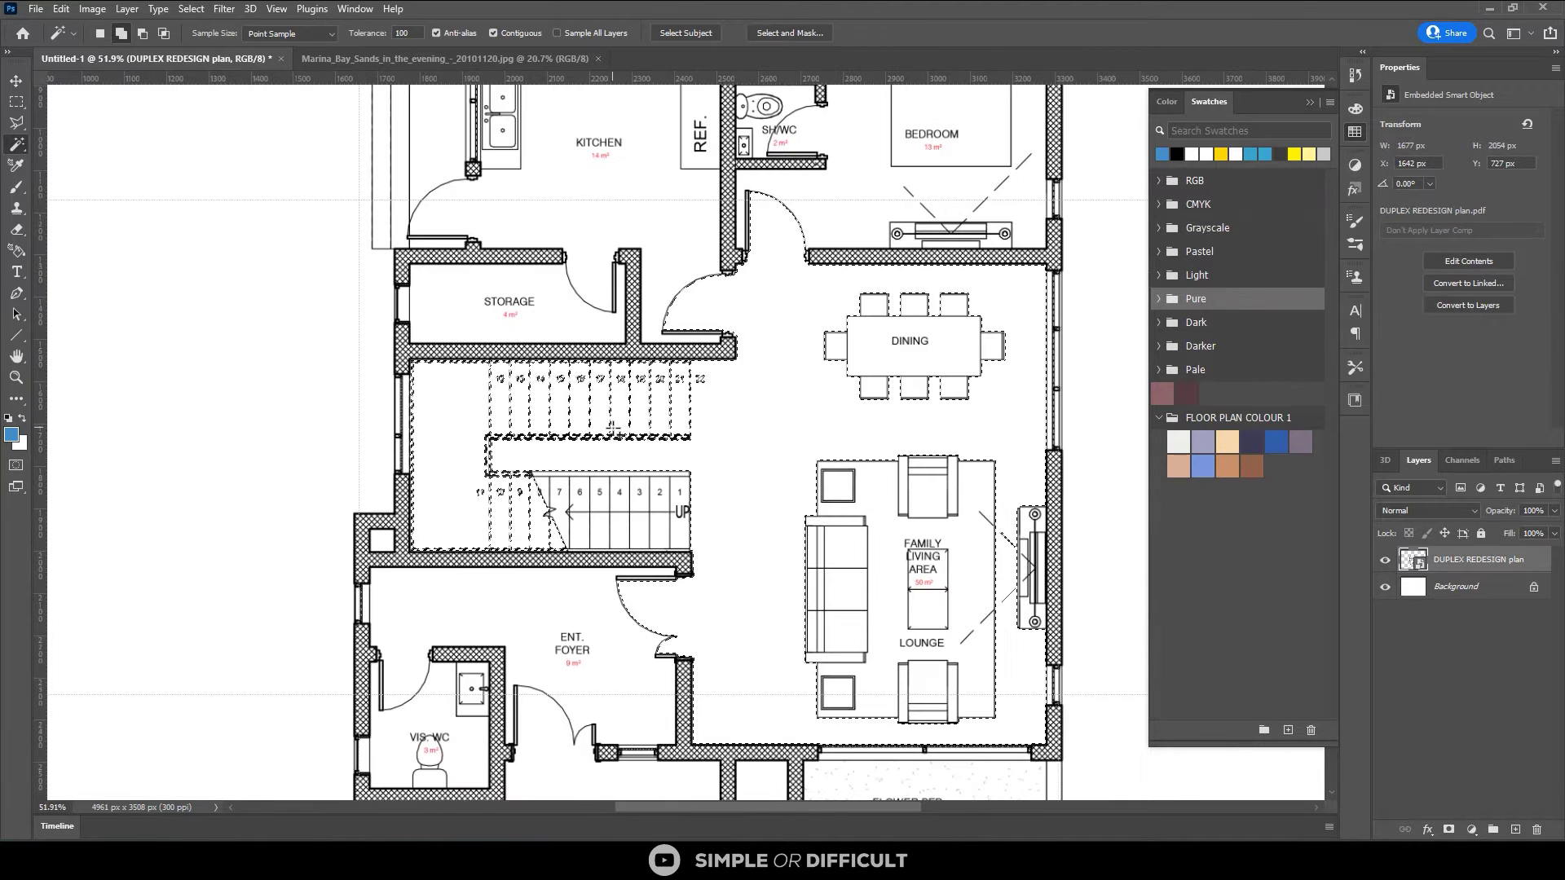
scroll(612, 429, "down", 1)
key("m")
scroll(399, 364, "up", 2)
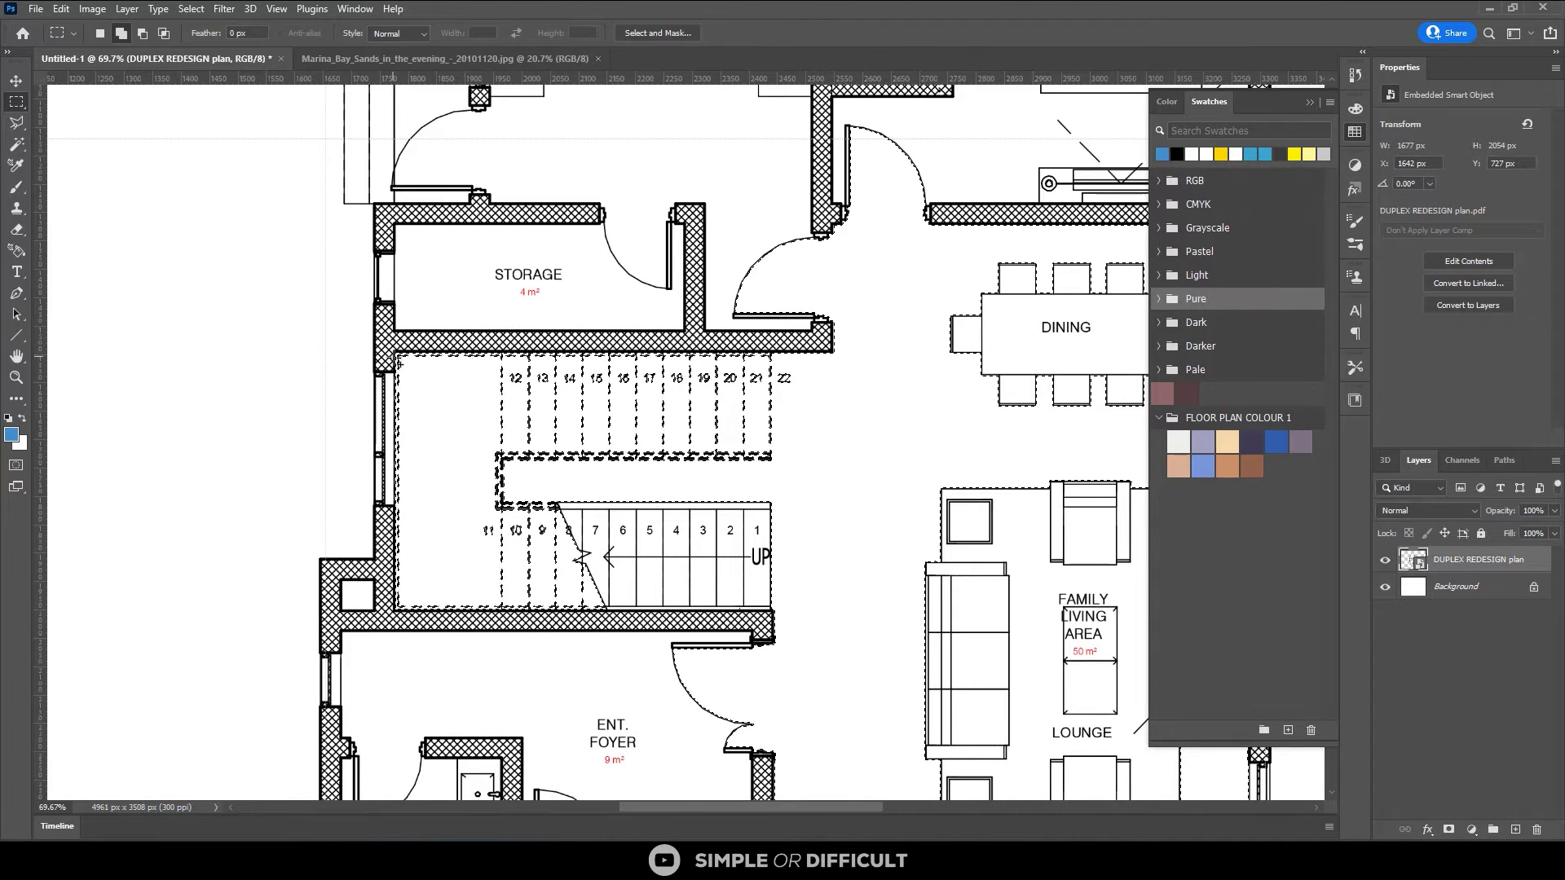
left_click_drag(397, 356, 913, 611)
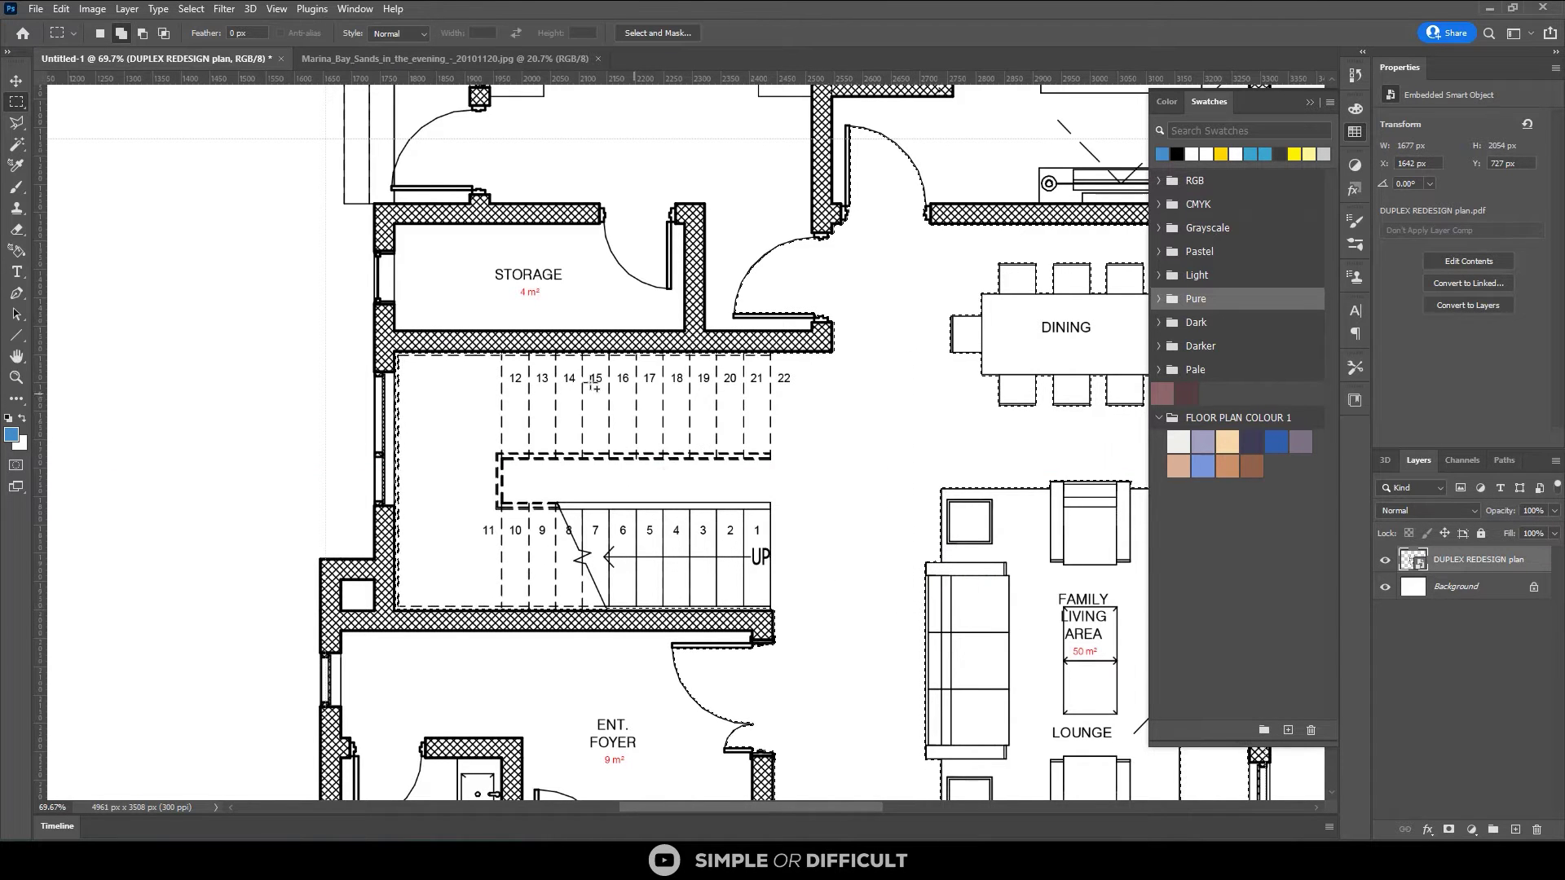
scroll(595, 389, "down", 2)
scroll(845, 493, "down", 1)
scroll(960, 682, "up", 1)
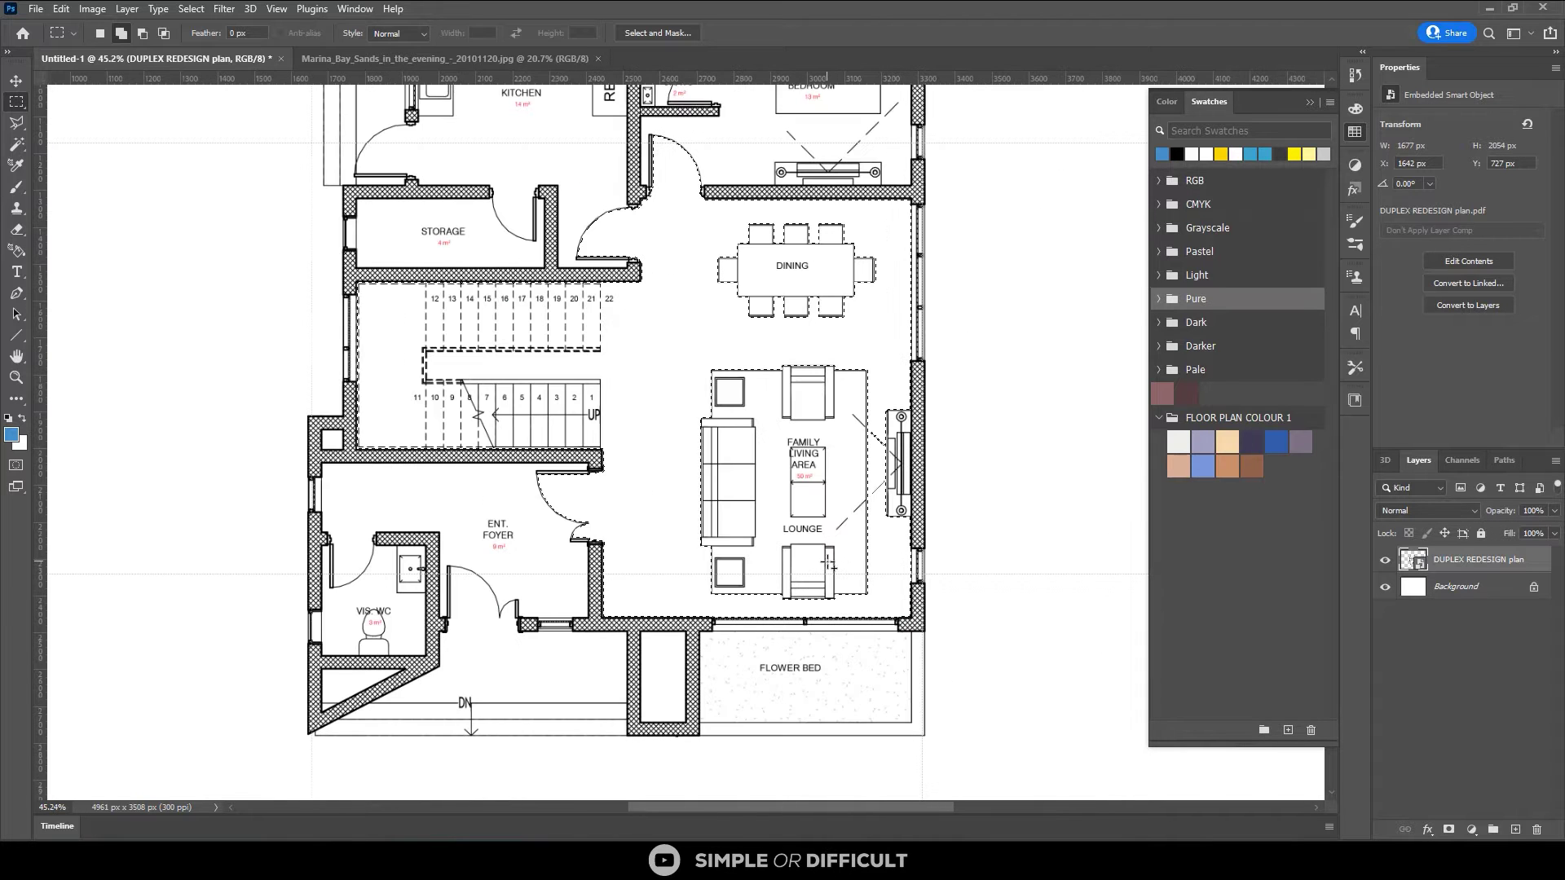
Add a new layer and fill the selected floor with the light peach swatch from FLOOR PLAN COLOUR 1 using the Paint Bucket.
left_click(1515, 829)
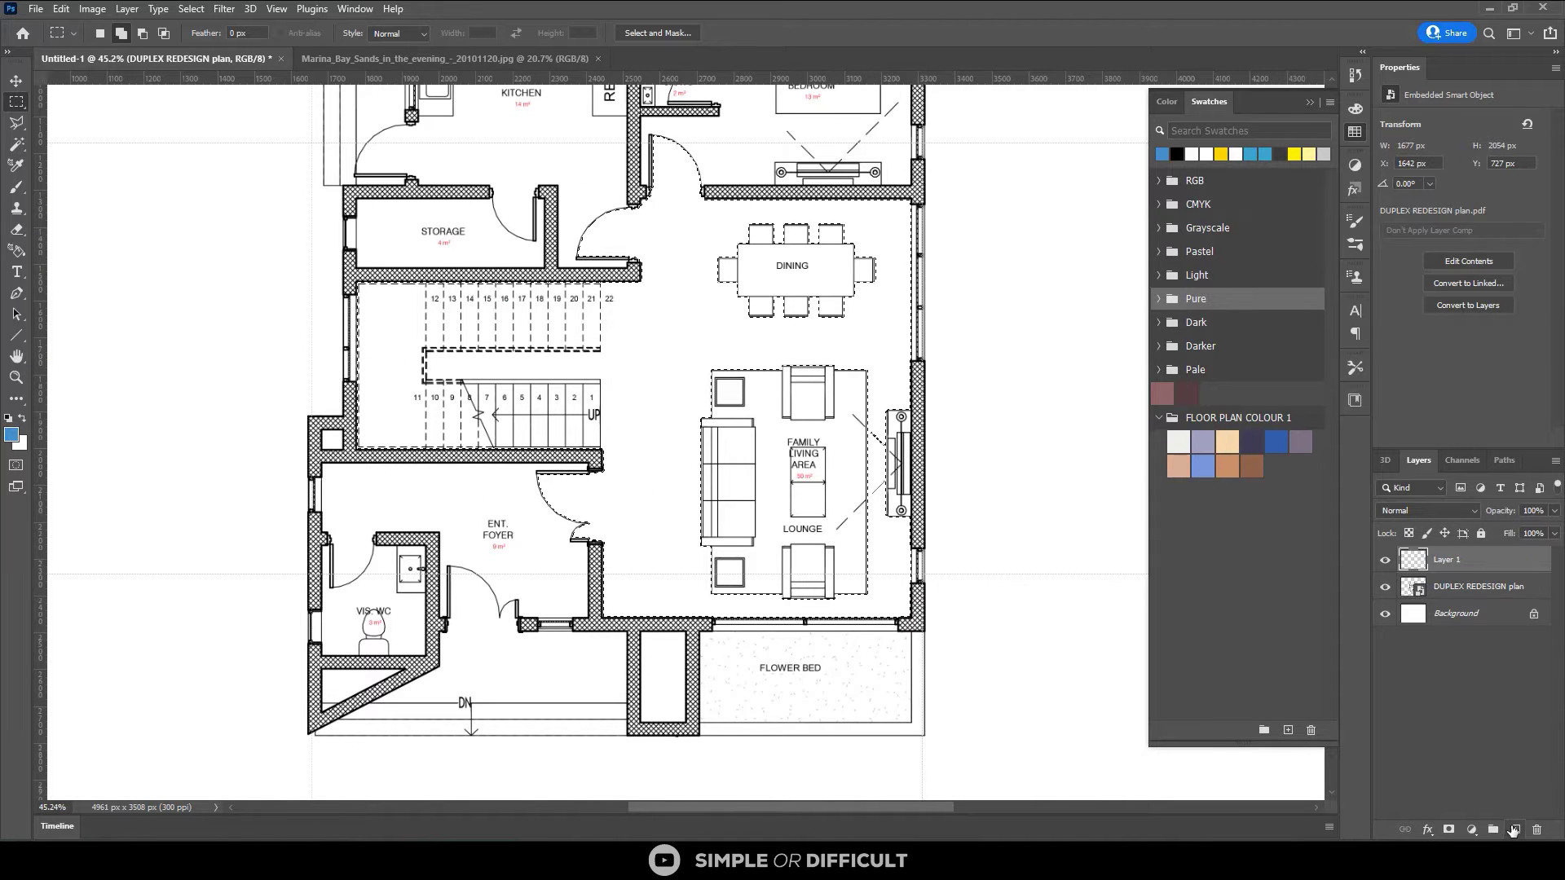
key("g")
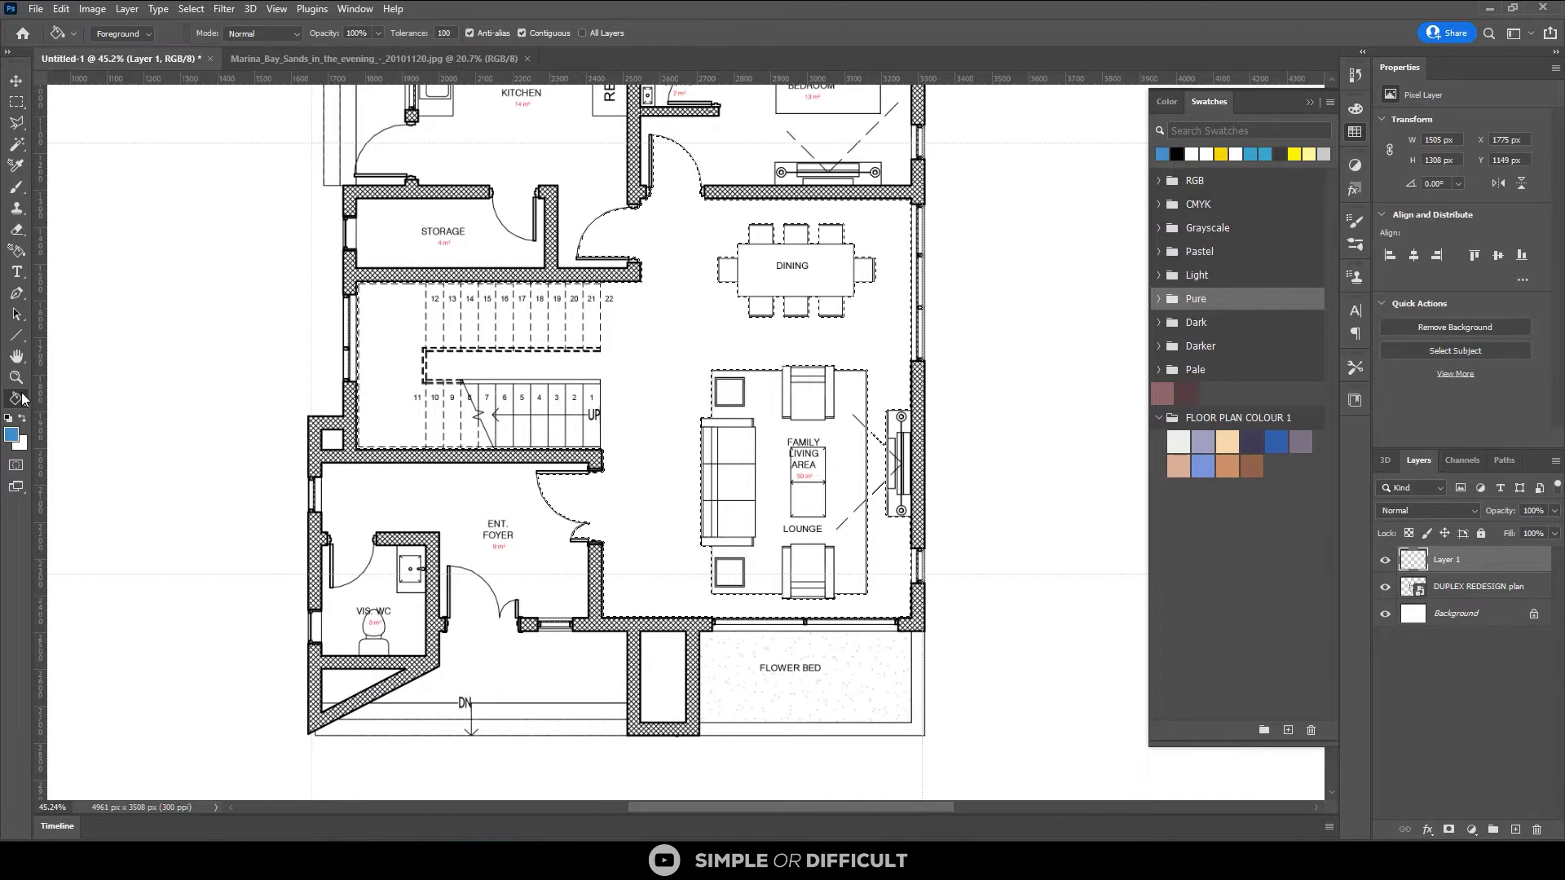
left_click(1227, 441)
left_click(711, 333)
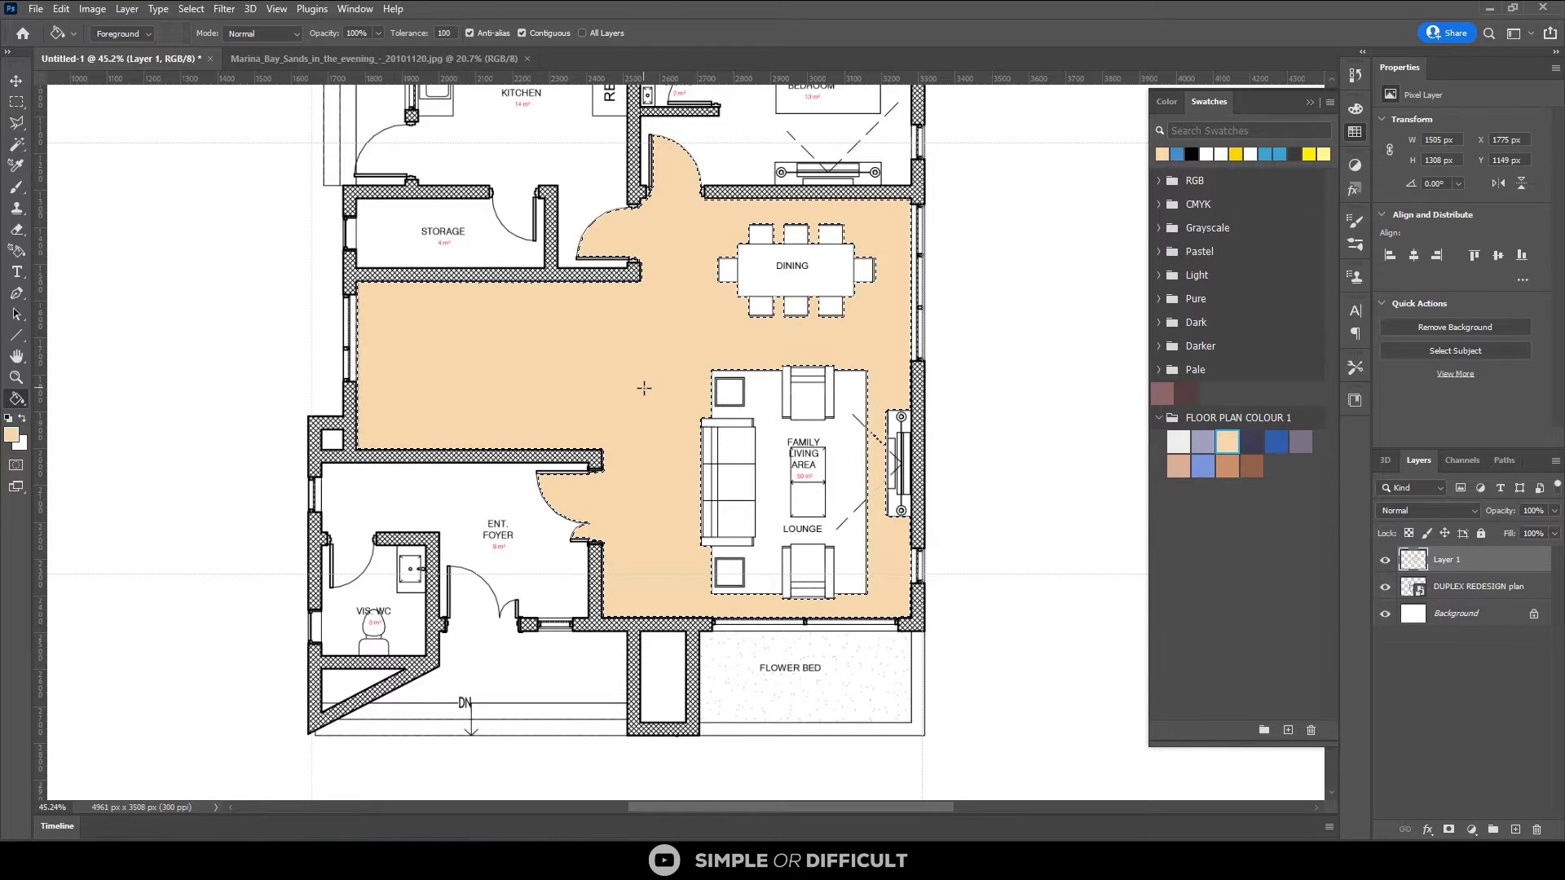
scroll(644, 388, "down", 2)
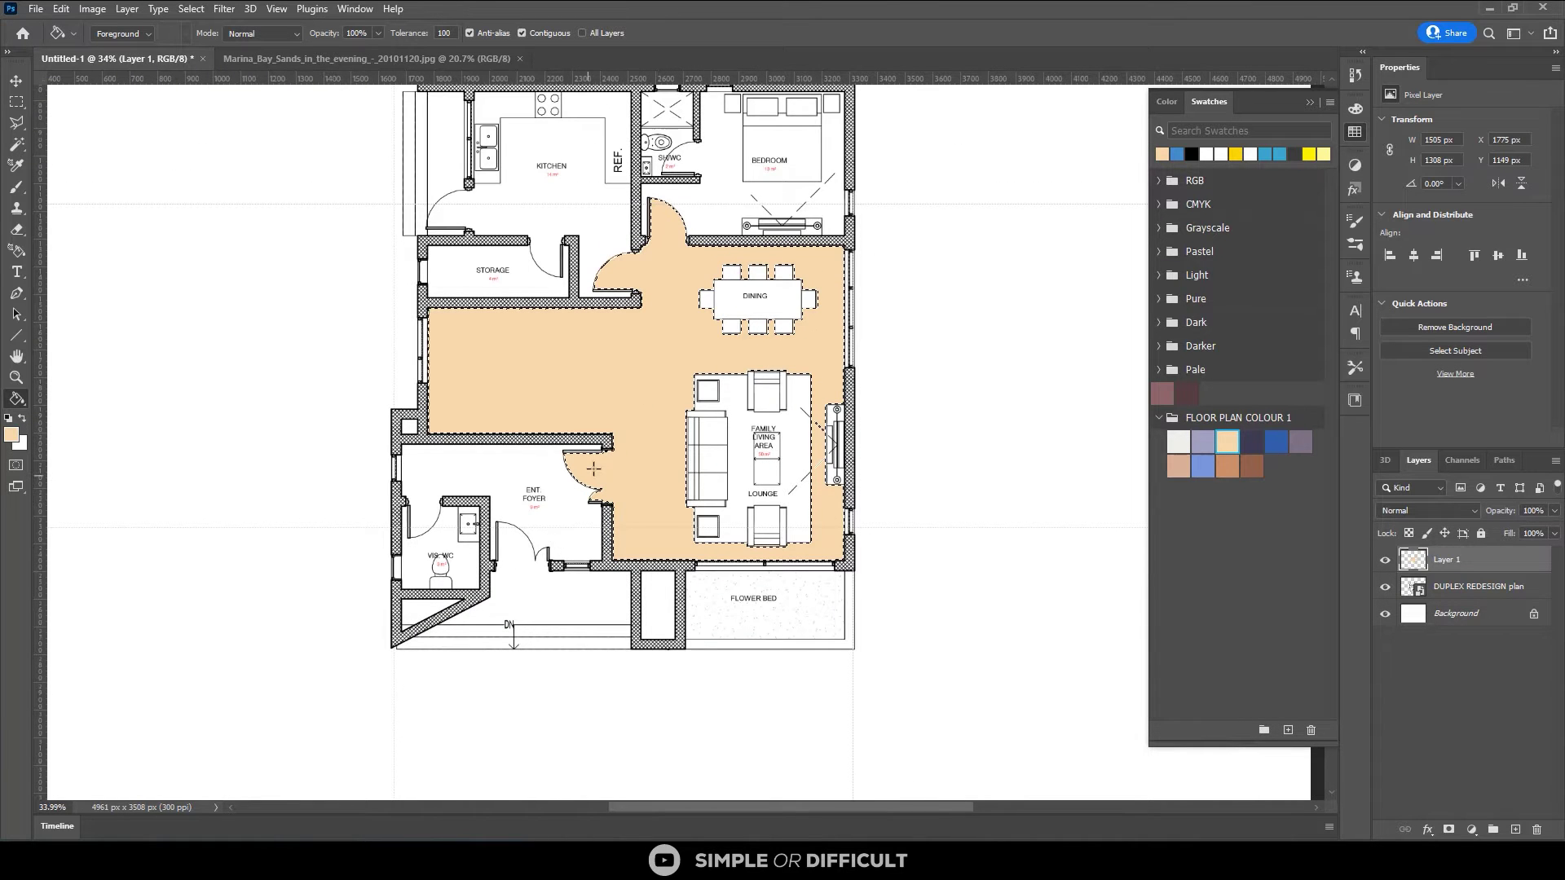
scroll(591, 460, "up", 2)
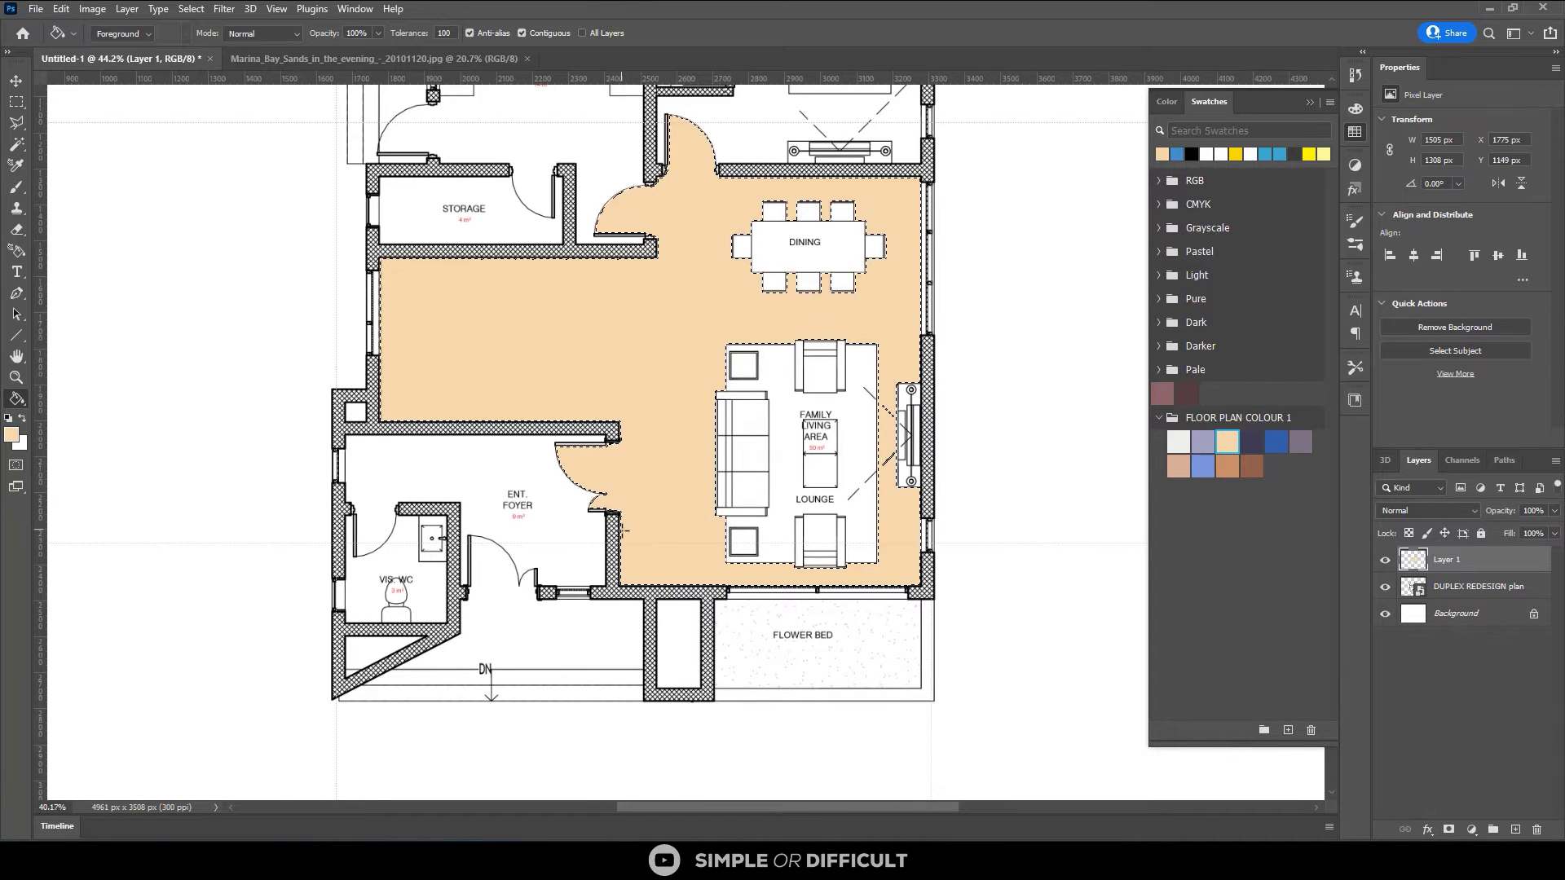
scroll(625, 528, "down", 1)
key("m")
scroll(729, 256, "up", 2)
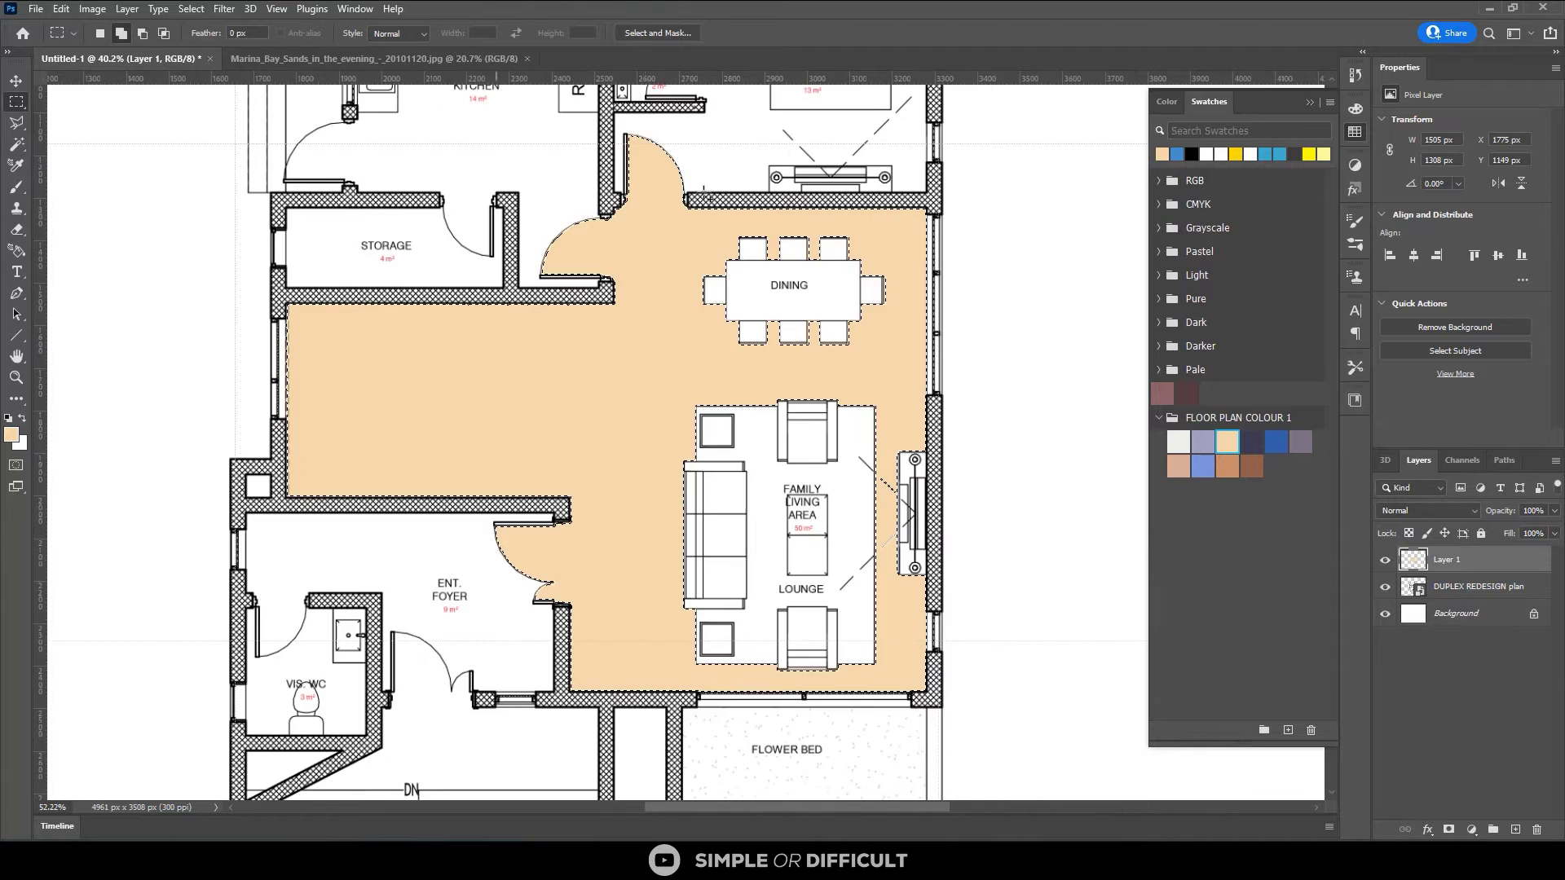
scroll(569, 140, "up", 1)
left_click_drag(515, 126, 619, 317)
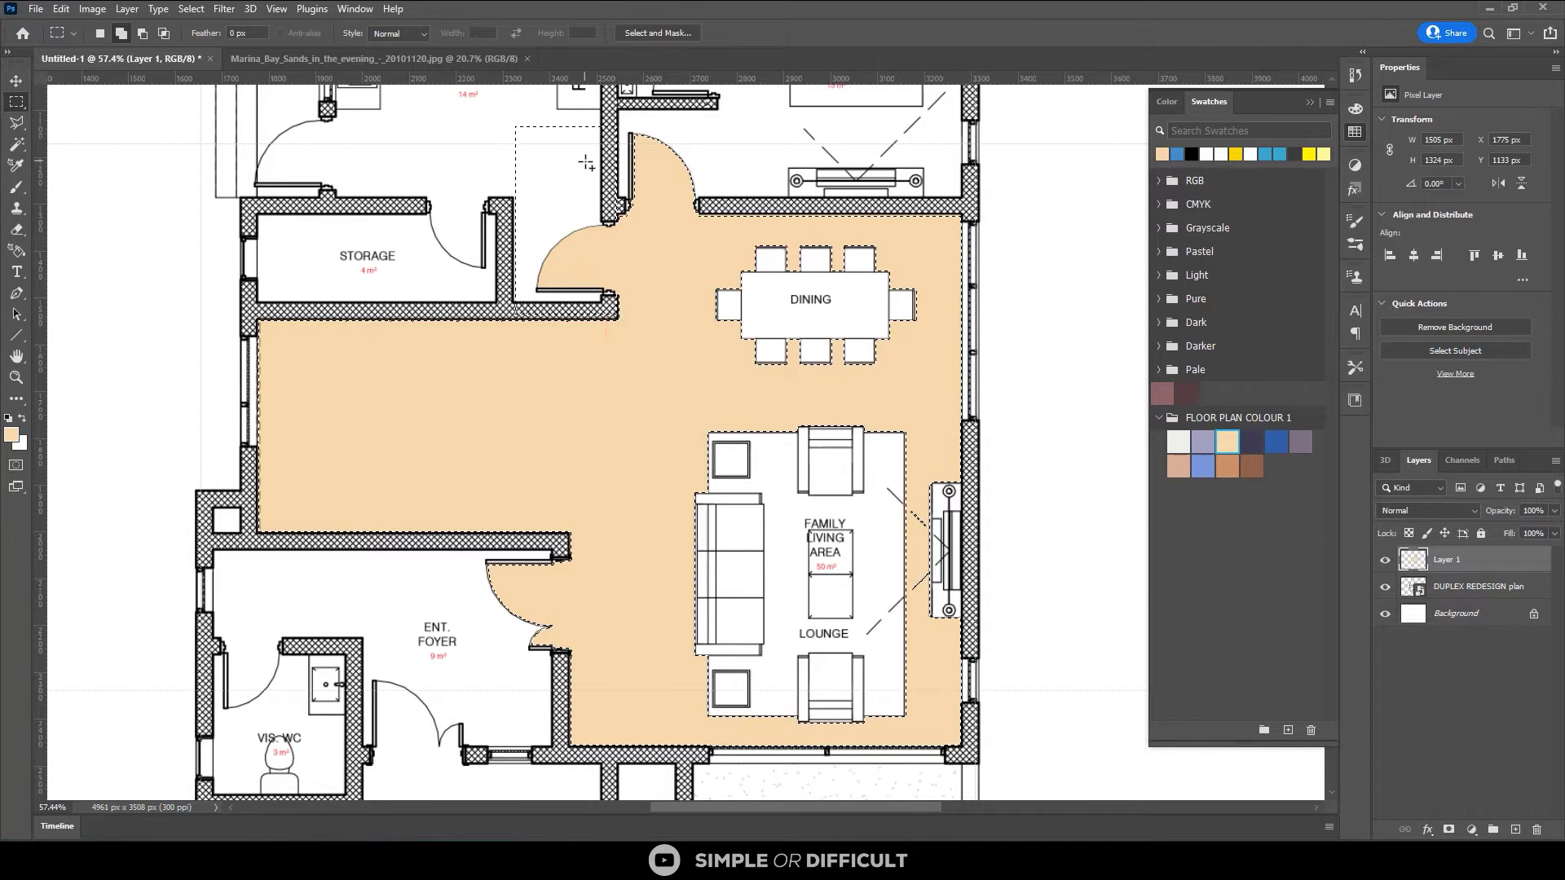
left_click_drag(585, 161, 836, 213)
scroll(702, 235, "down", 2)
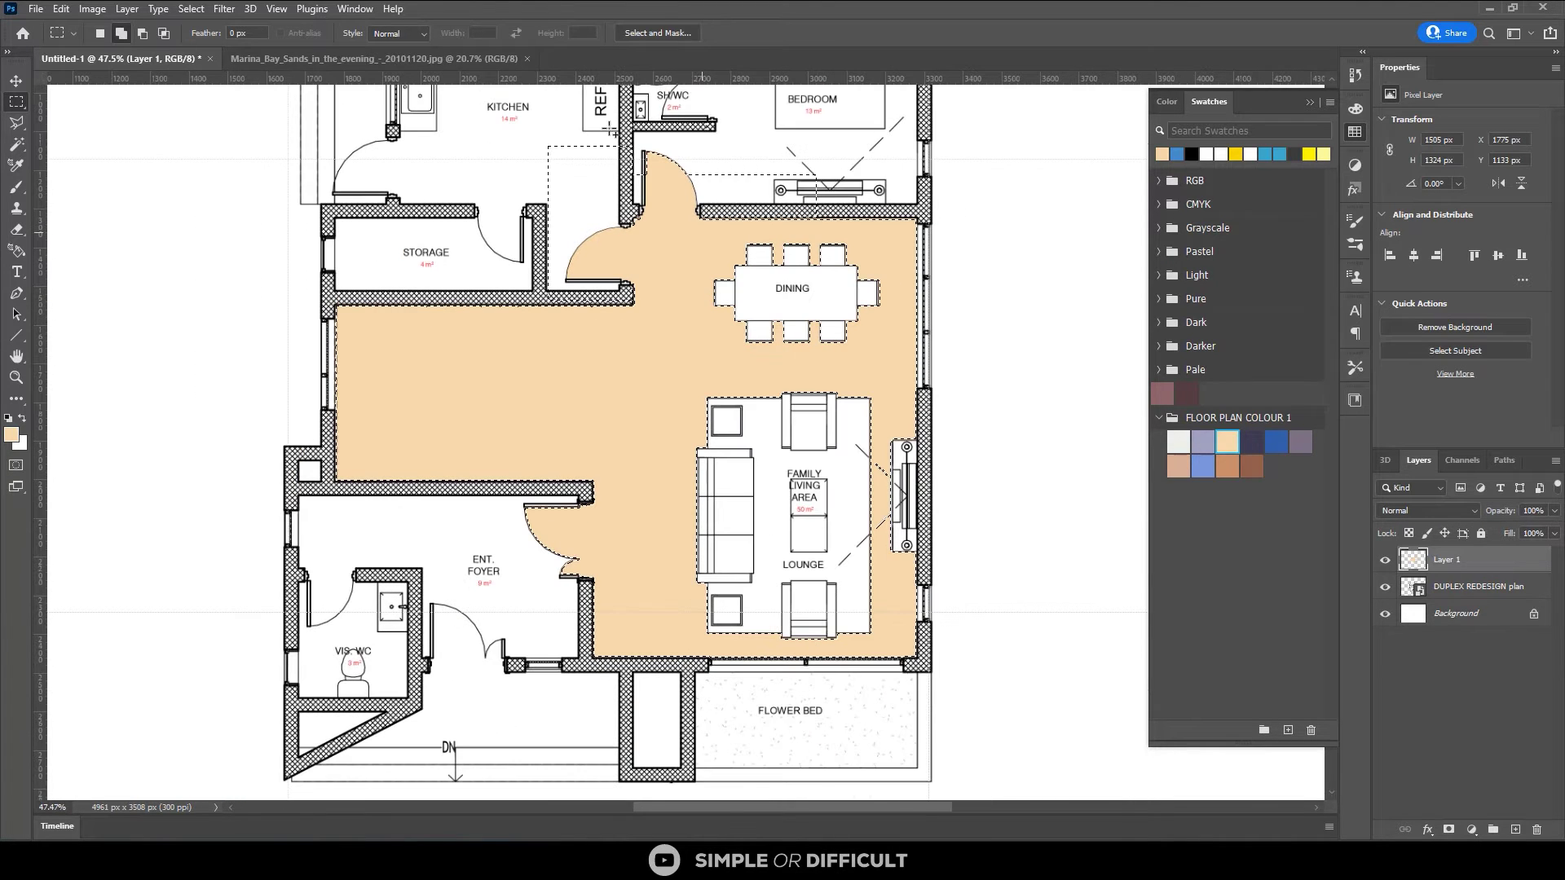
left_click_drag(598, 137, 836, 210)
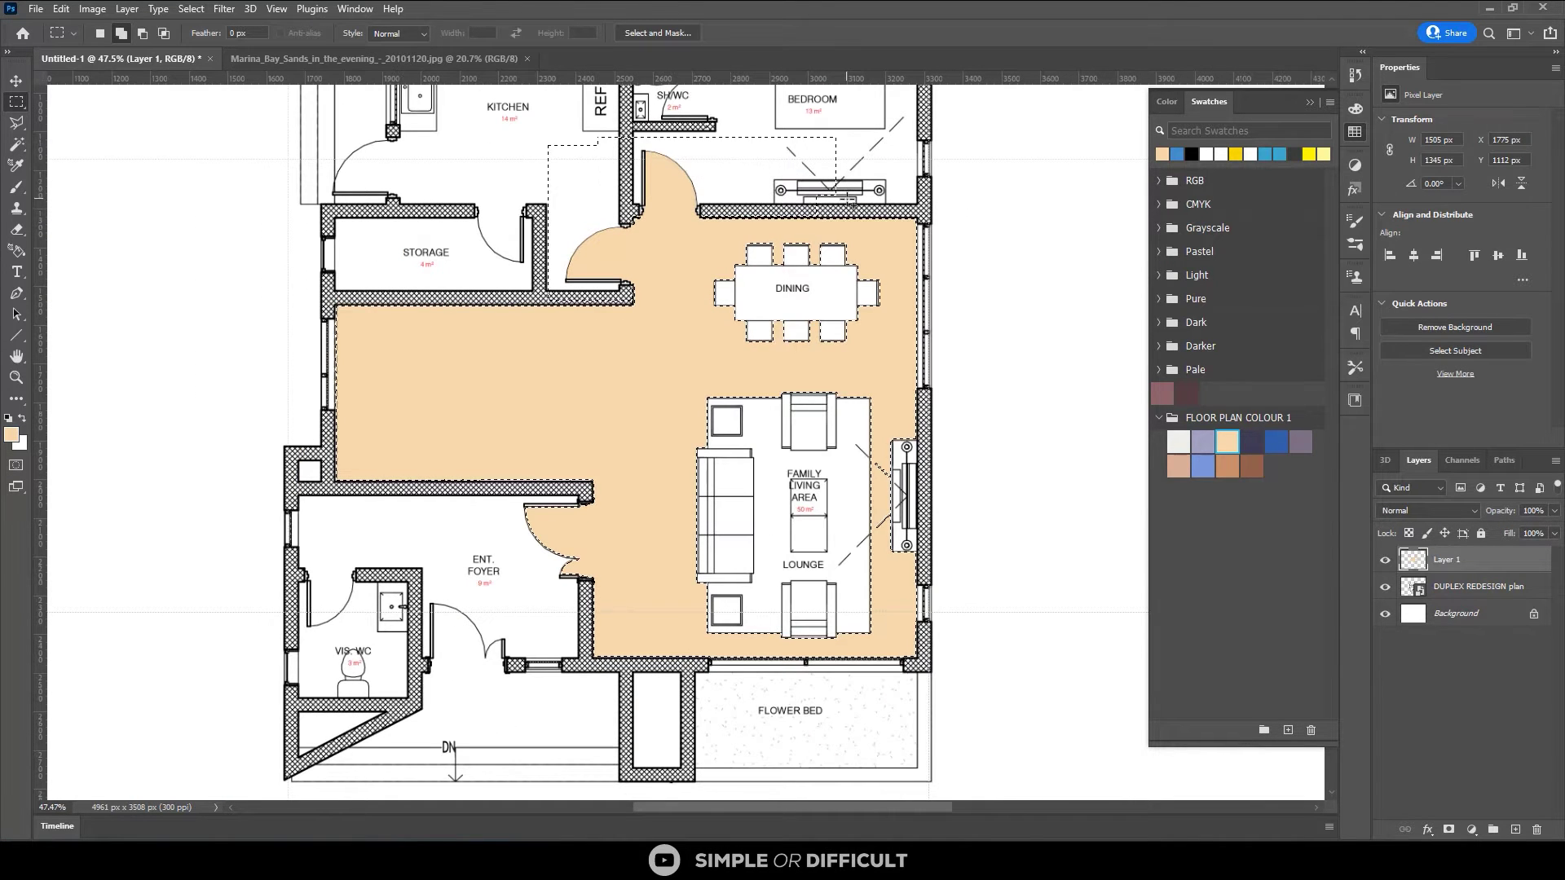
Drop the floor selection, marquee the kitchen, bedroom and foyer door swings, delete the peach fill inside them and deselect.
key("ctrl+z")
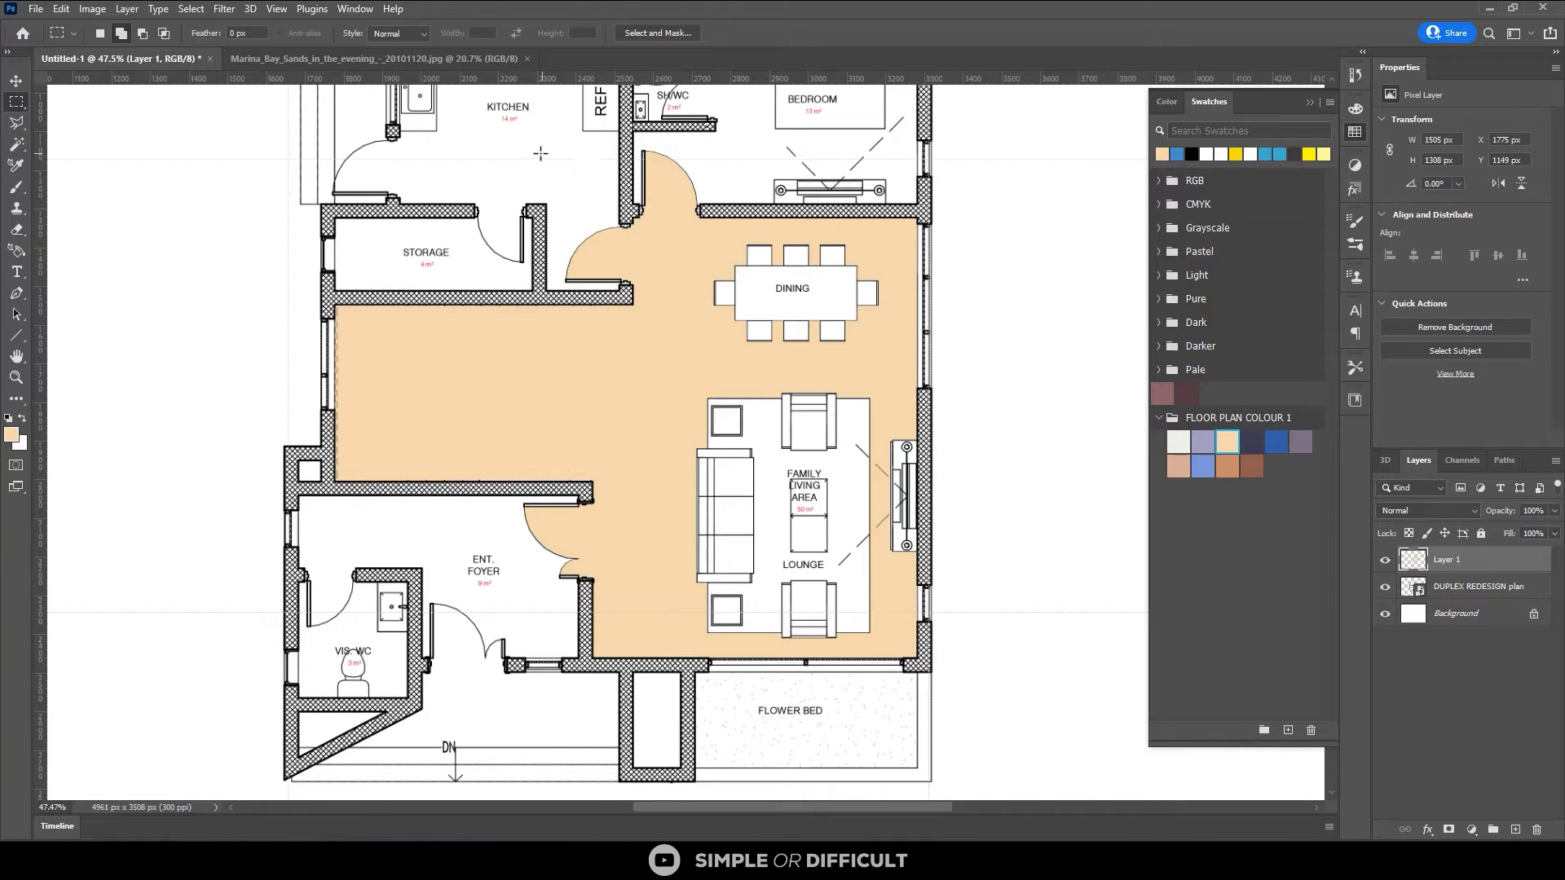
left_click_drag(542, 160, 633, 297)
scroll(644, 268, "up", 3)
left_click_drag(633, 141, 749, 219)
scroll(666, 270, "down", 2)
scroll(666, 271, "down", 1)
scroll(522, 619, "up", 4)
left_click_drag(562, 674, 479, 570)
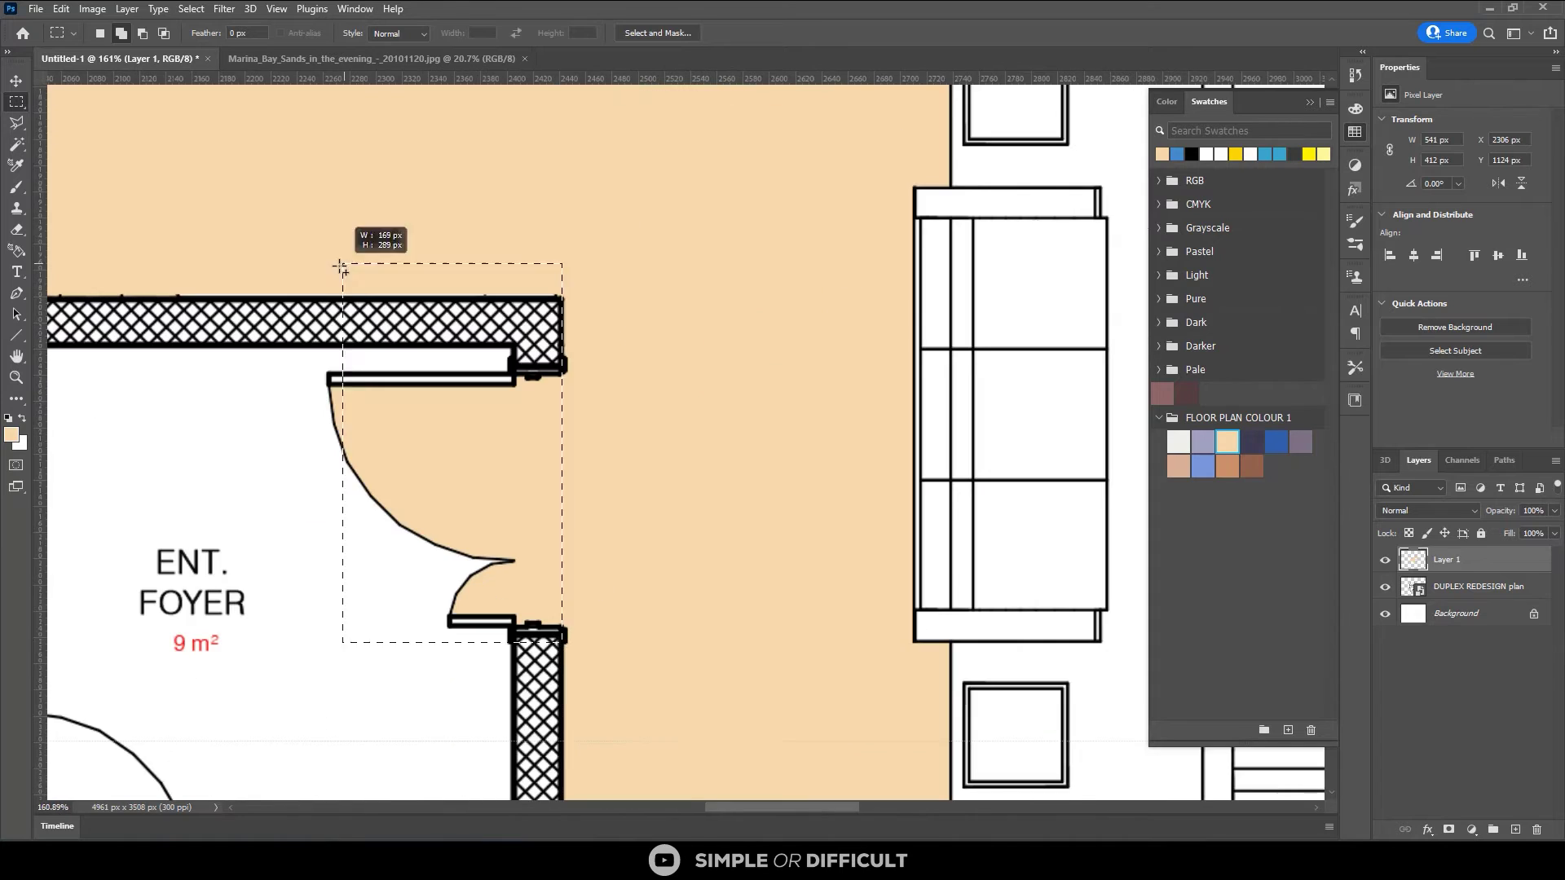
scroll(501, 658, "down", 3)
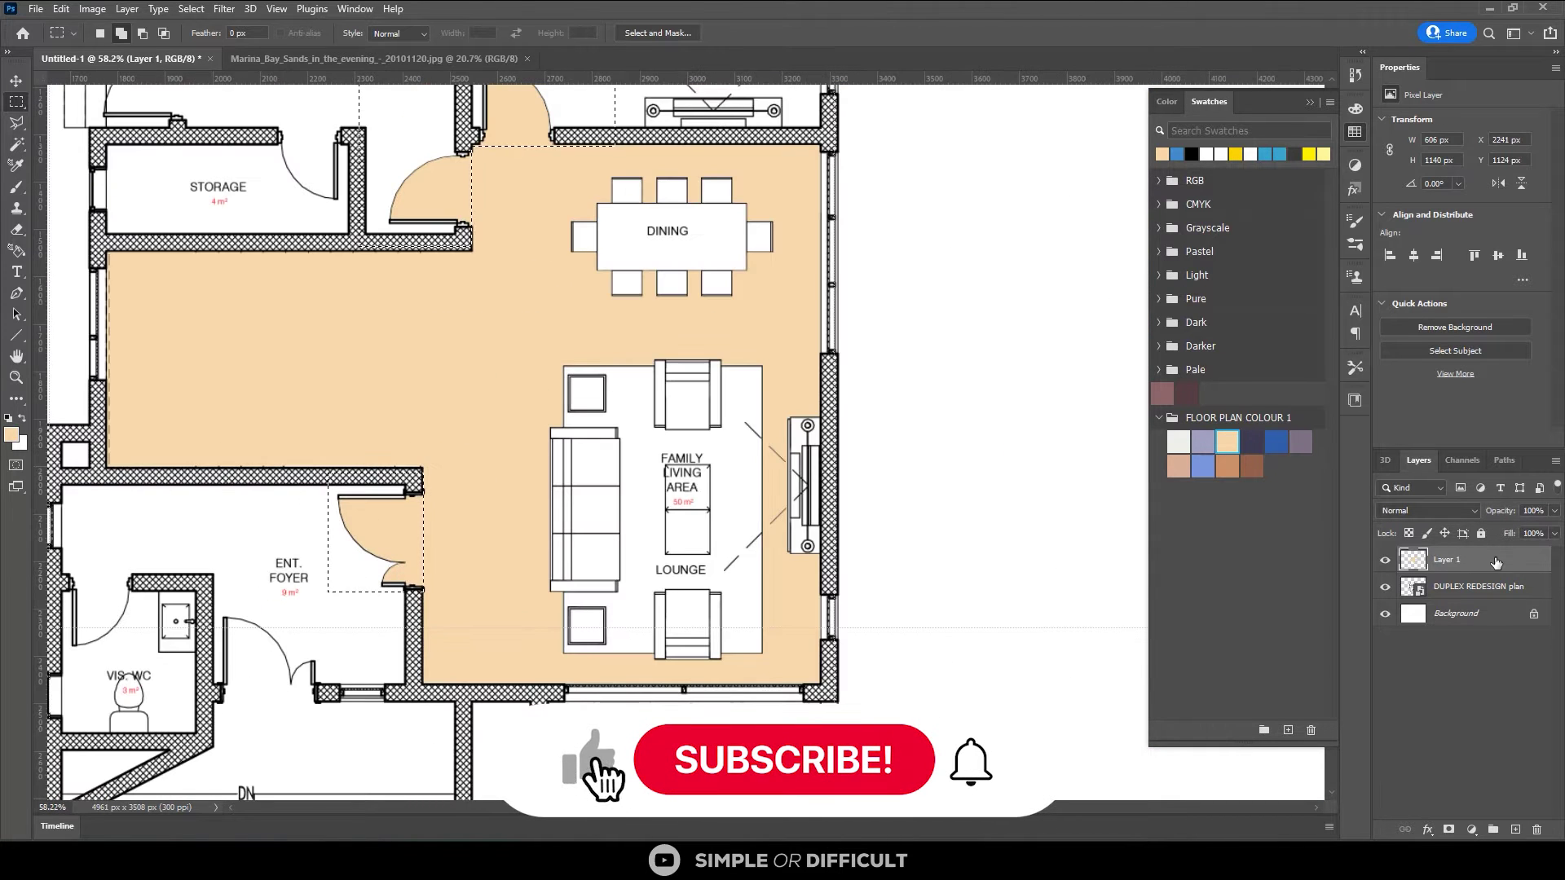
key("Delete")
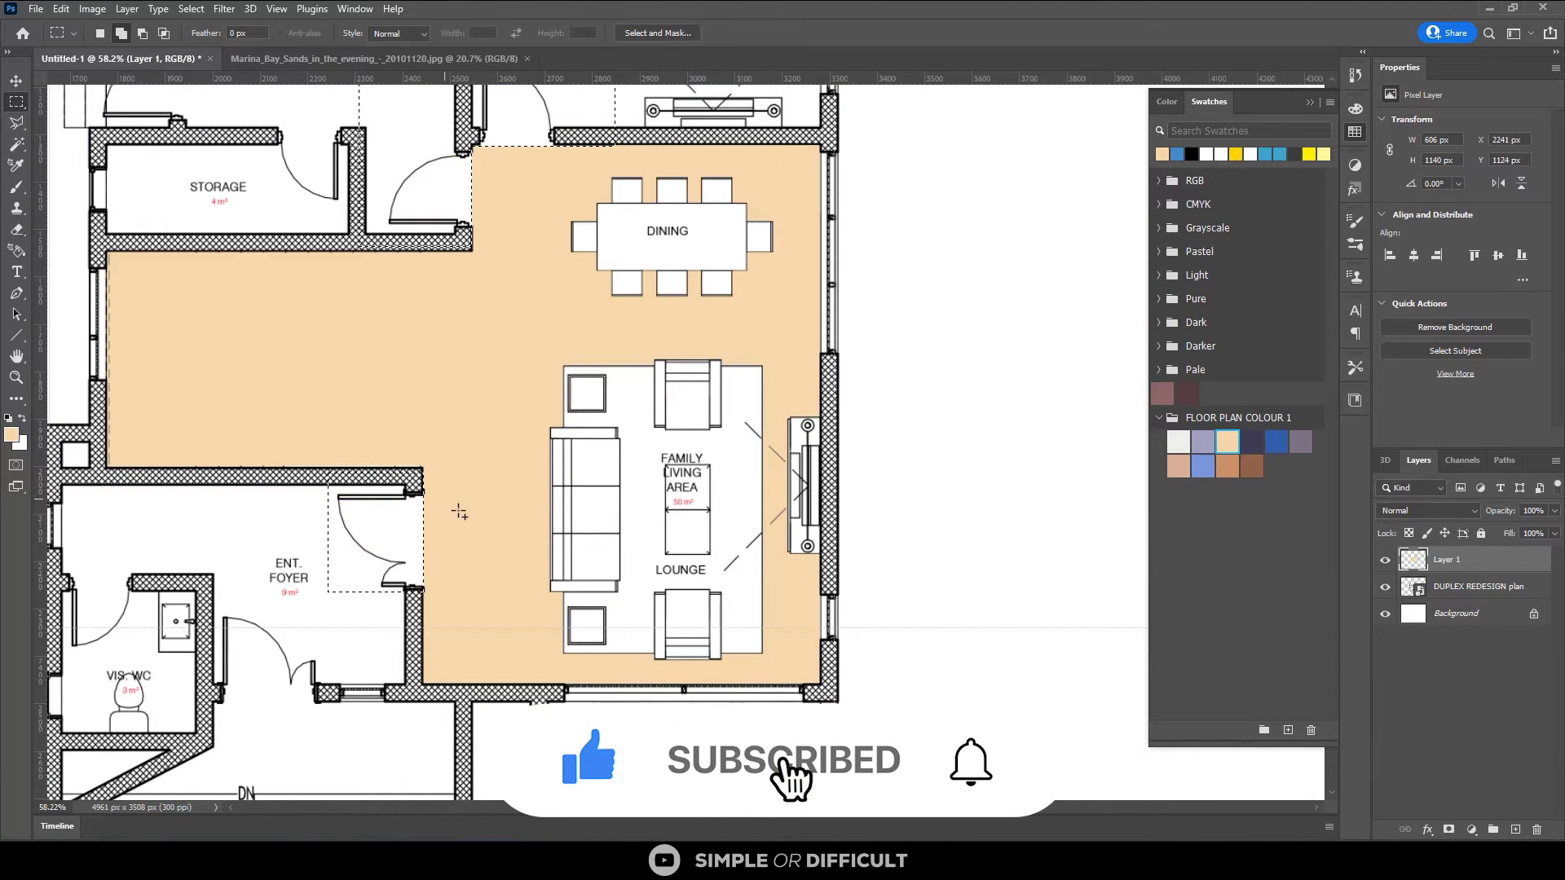
key("ctrl+d")
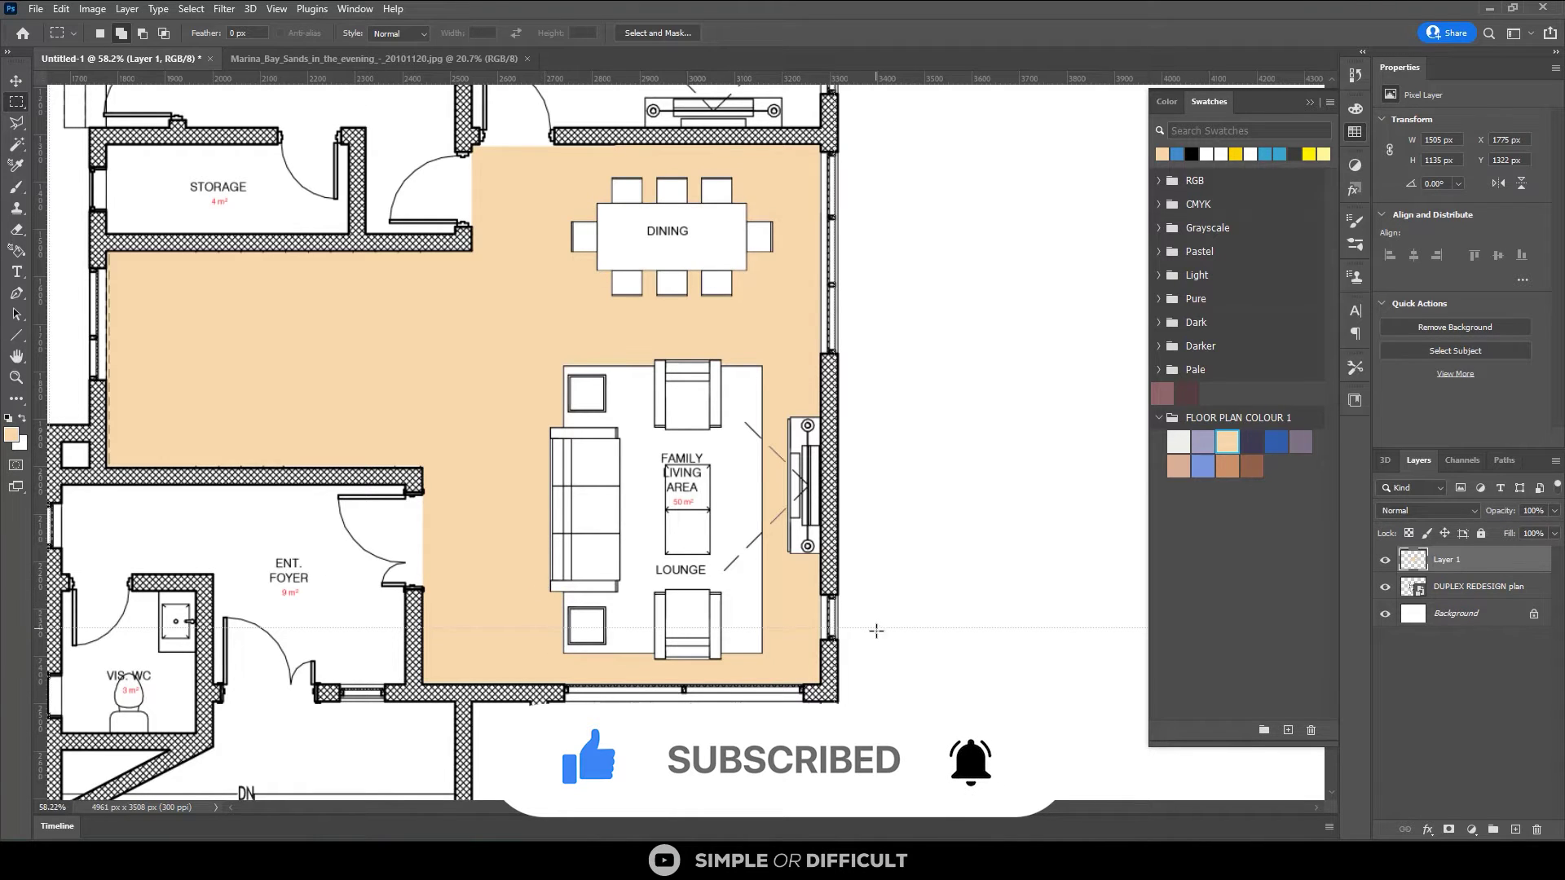
Set the peach floor layer, Layer 1, to Multiply blending at 75% opacity.
left_click(1434, 510)
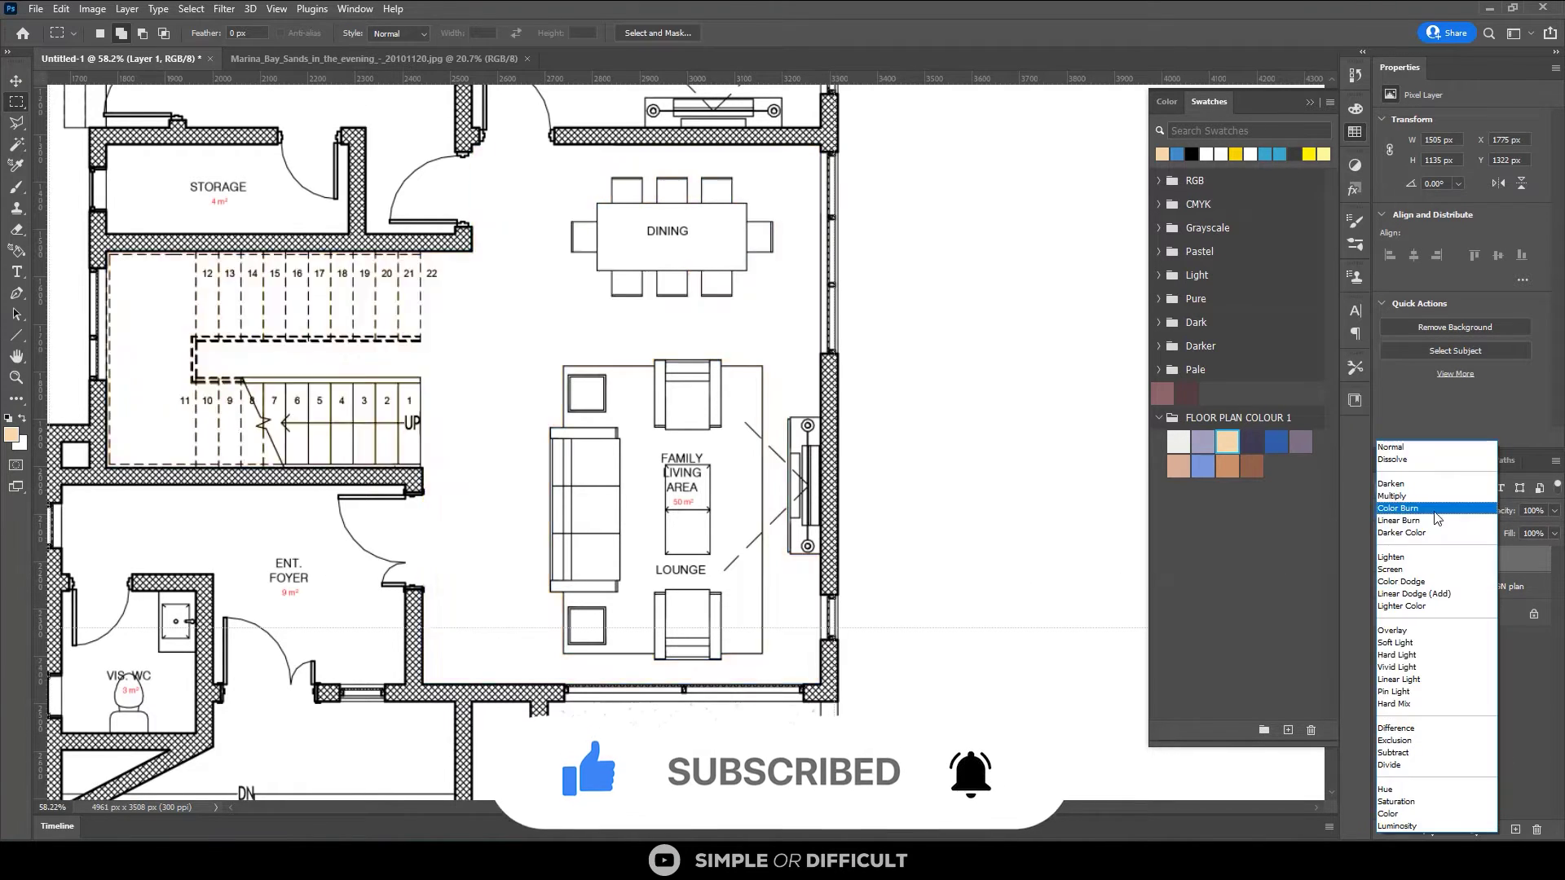
left_click(1415, 506)
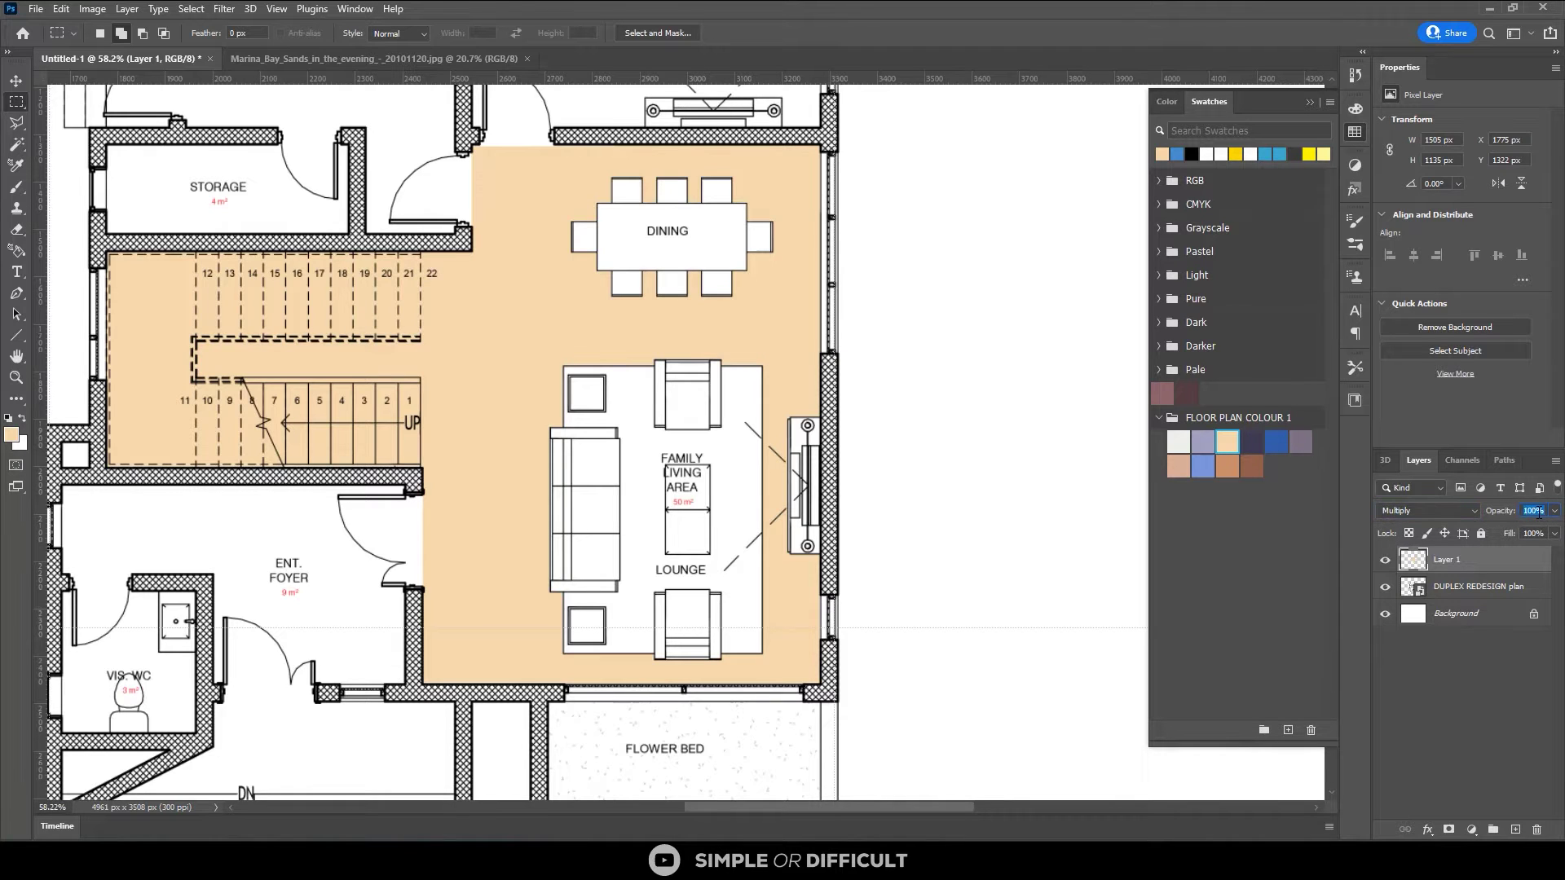
type("75")
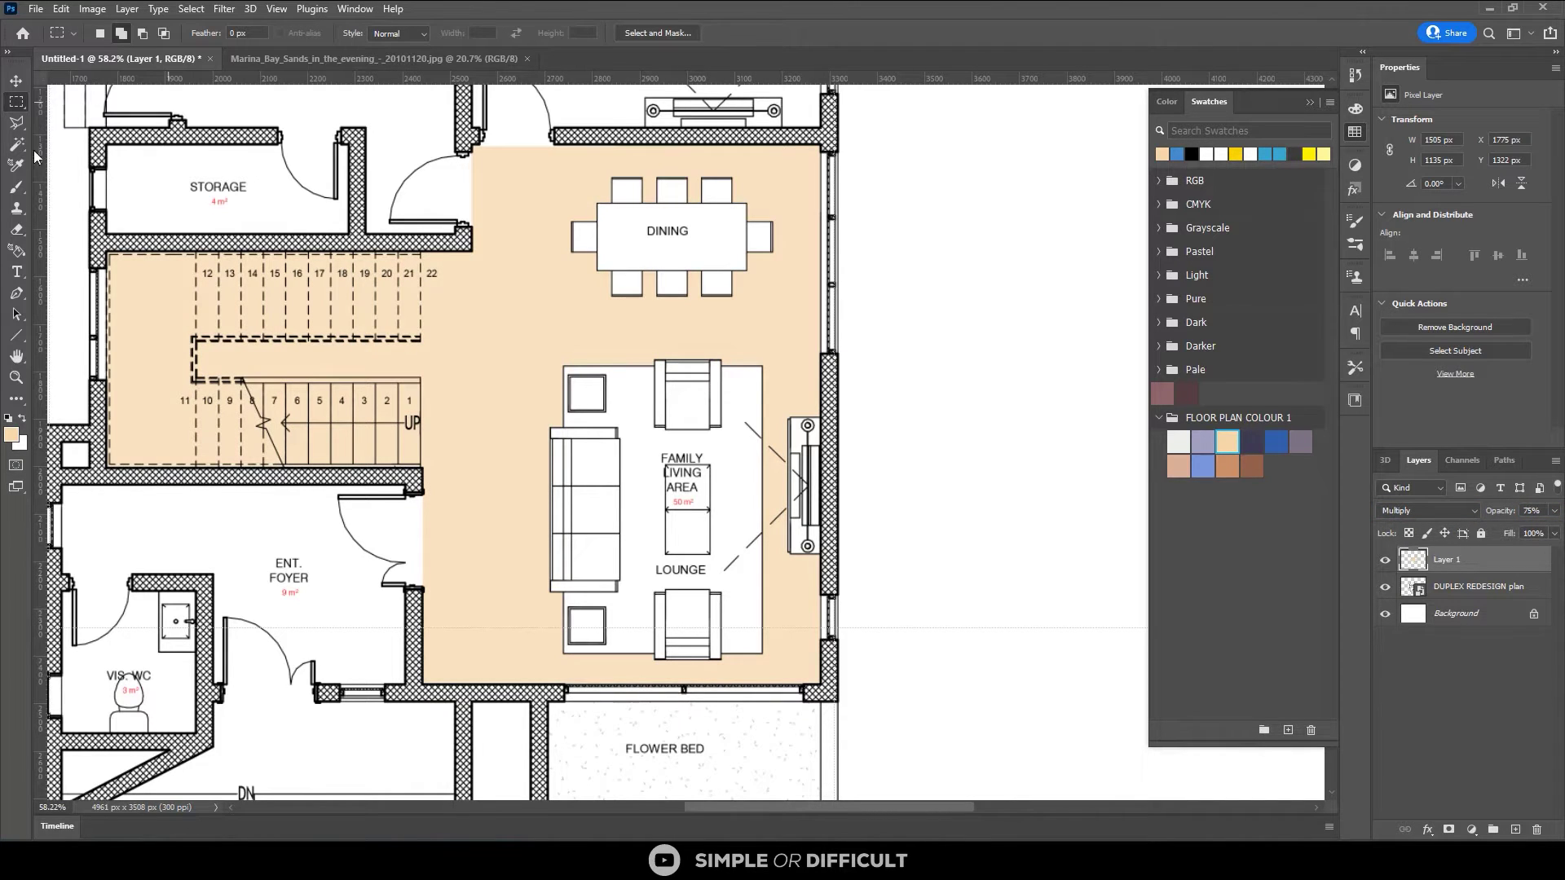
left_click(15, 81)
Add a new layer above Layer 1, and select the bedroom floor on the DUPLEX REDESIGN plan layer with the Magic Wand.
scroll(902, 326, "down", 3)
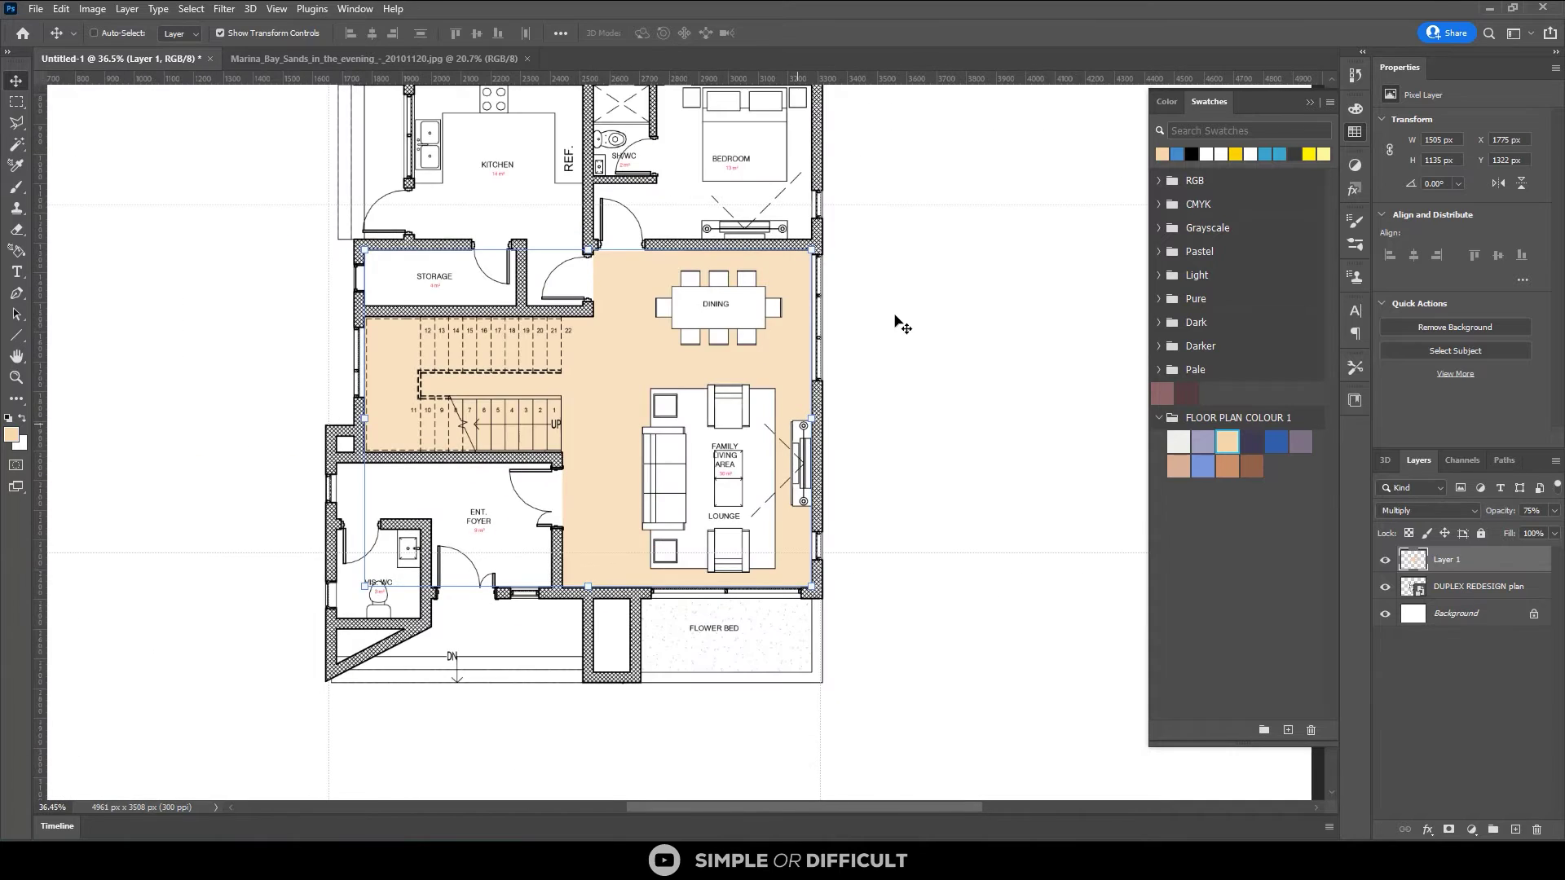
scroll(902, 326, "down", 2)
scroll(774, 248, "up", 1)
scroll(774, 249, "up", 1)
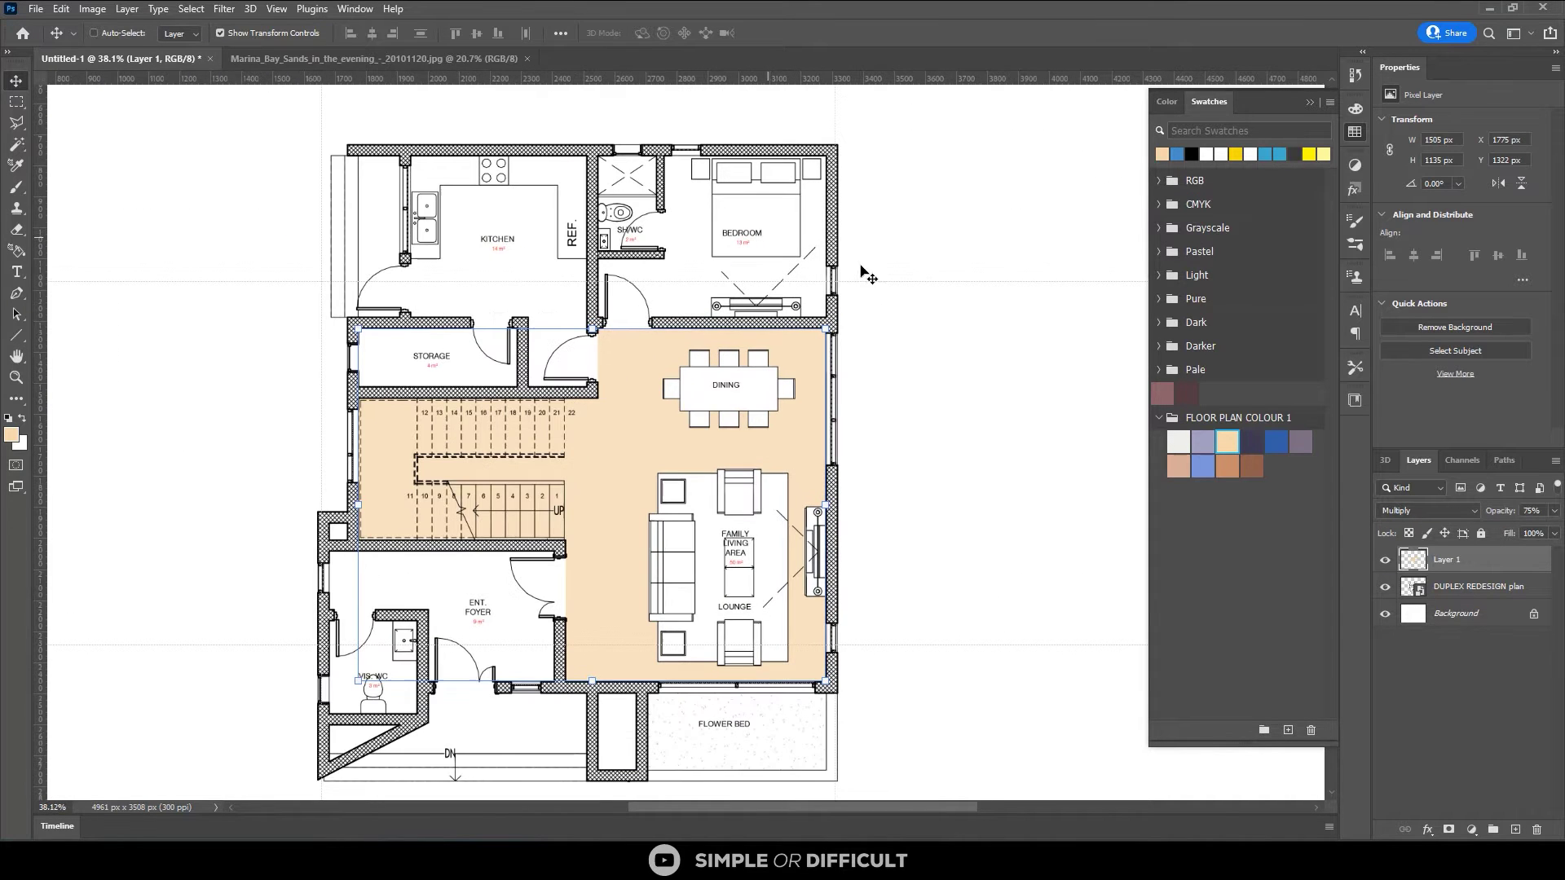
left_click(1510, 829)
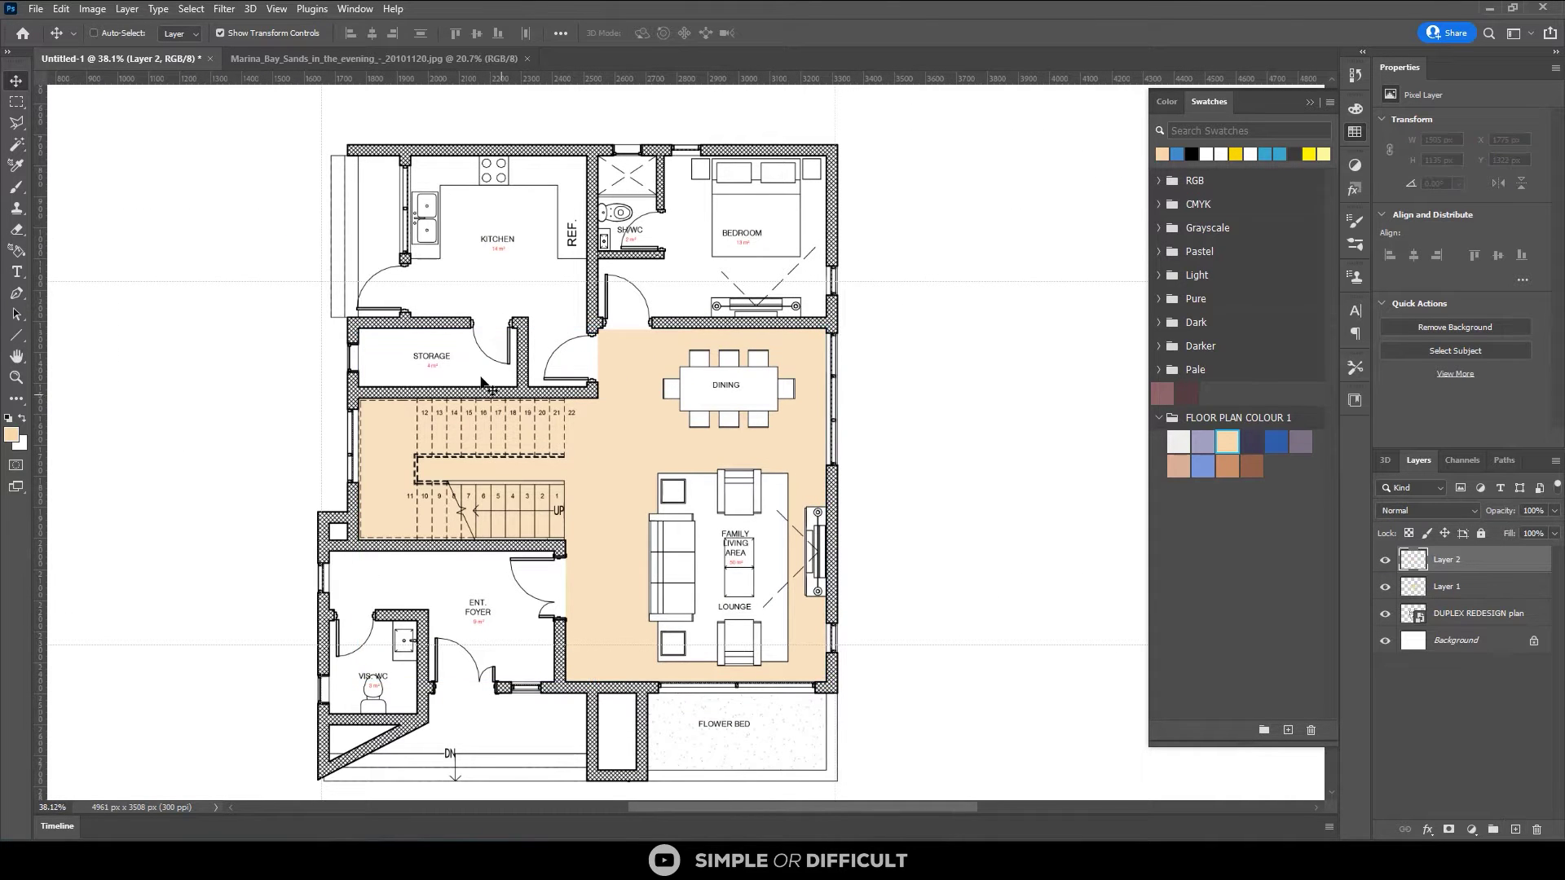
left_click(1472, 614)
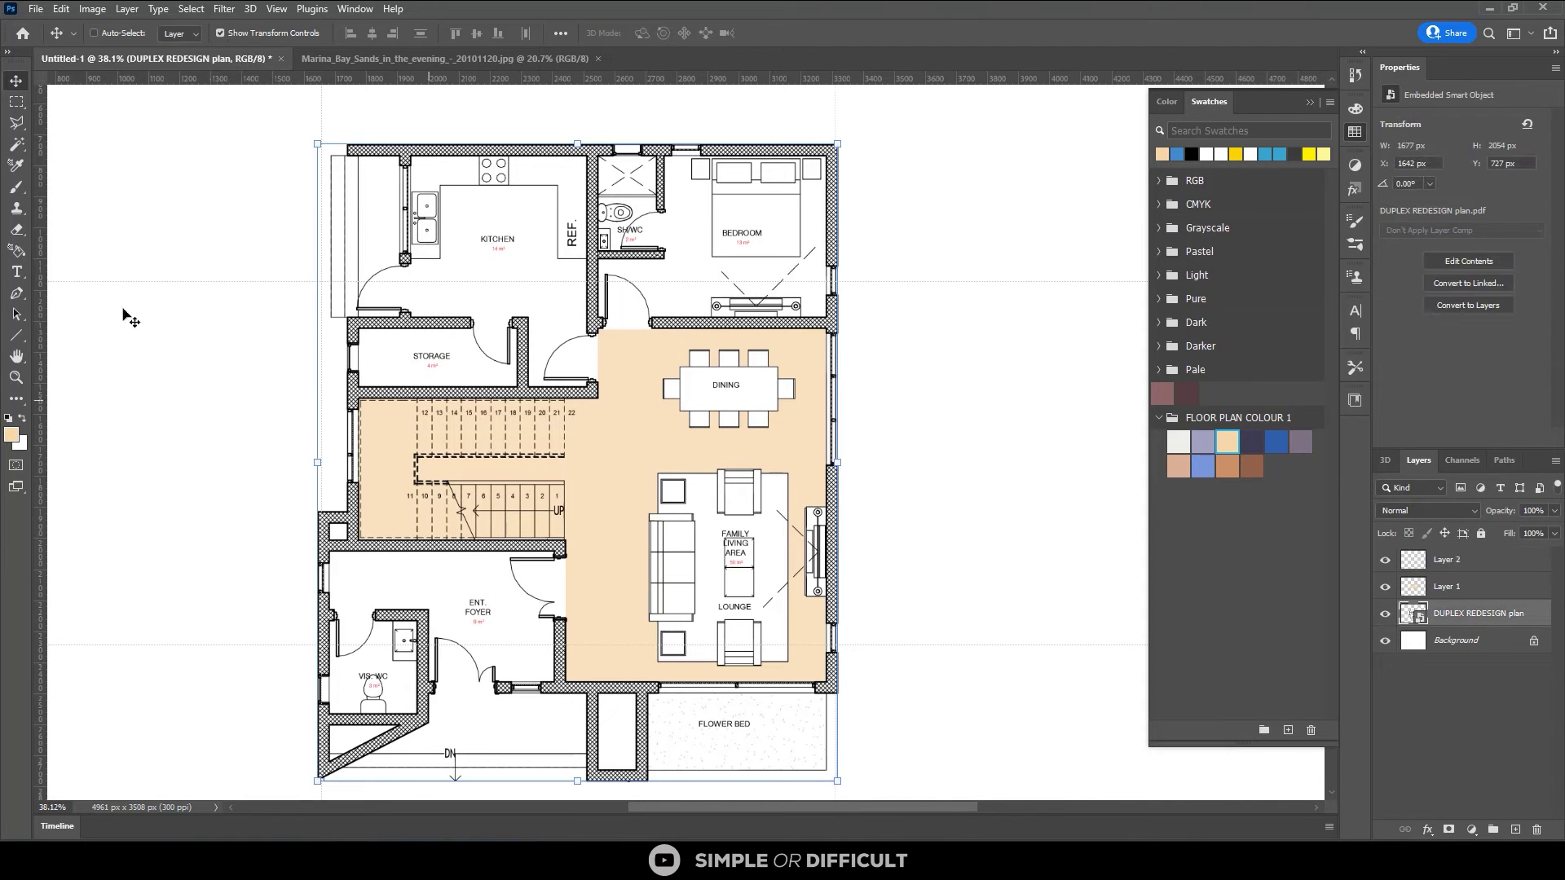
left_click(14, 151)
scroll(612, 275, "up", 3)
left_click(612, 274)
scroll(612, 275, "up", 1)
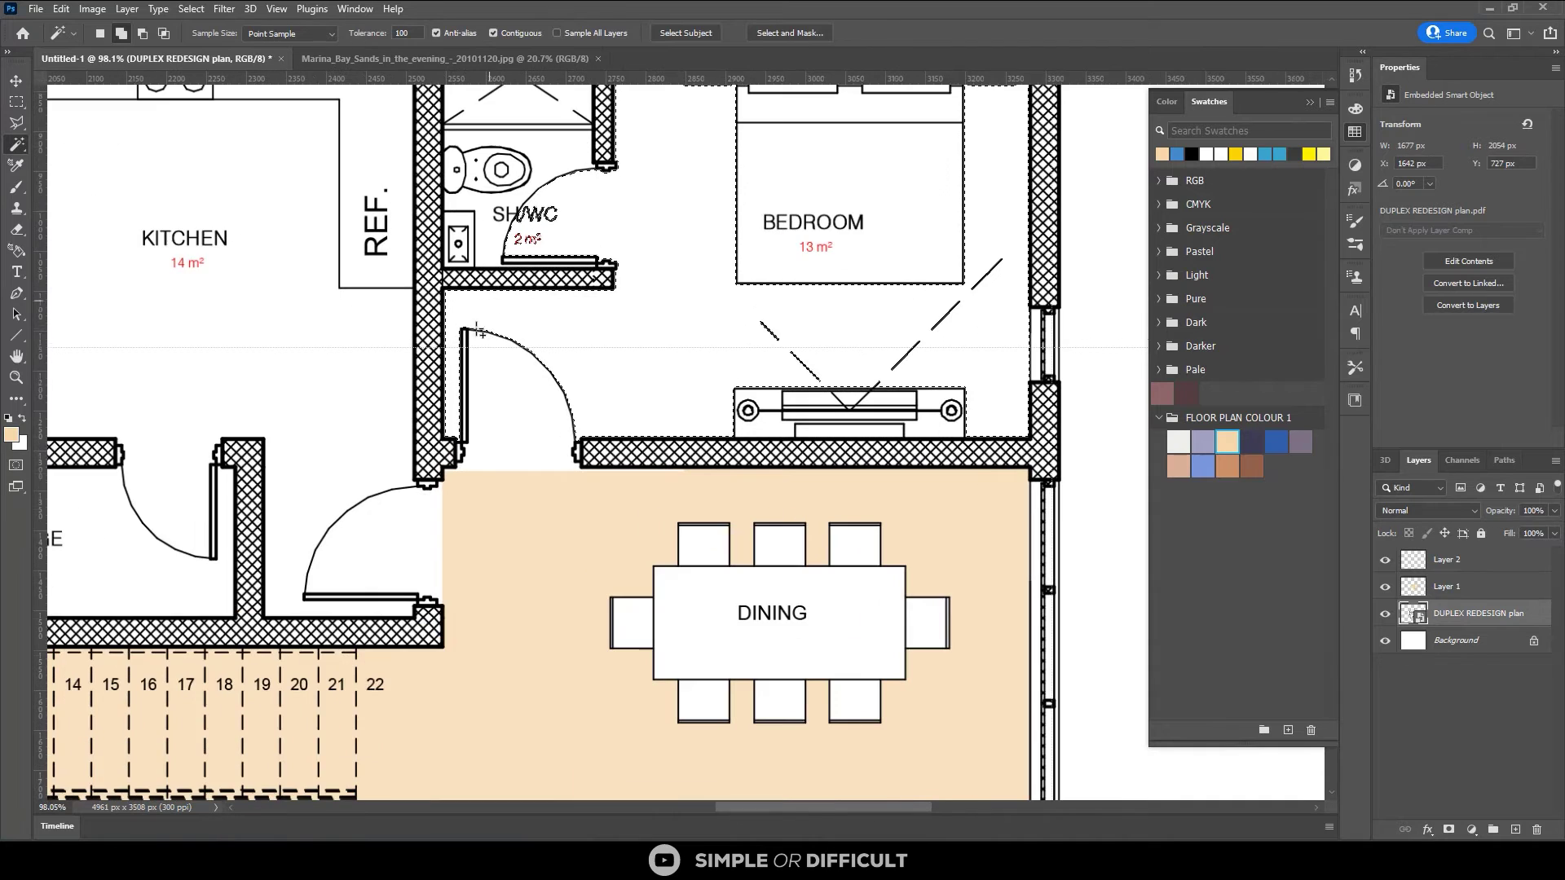
scroll(525, 379, "down", 3)
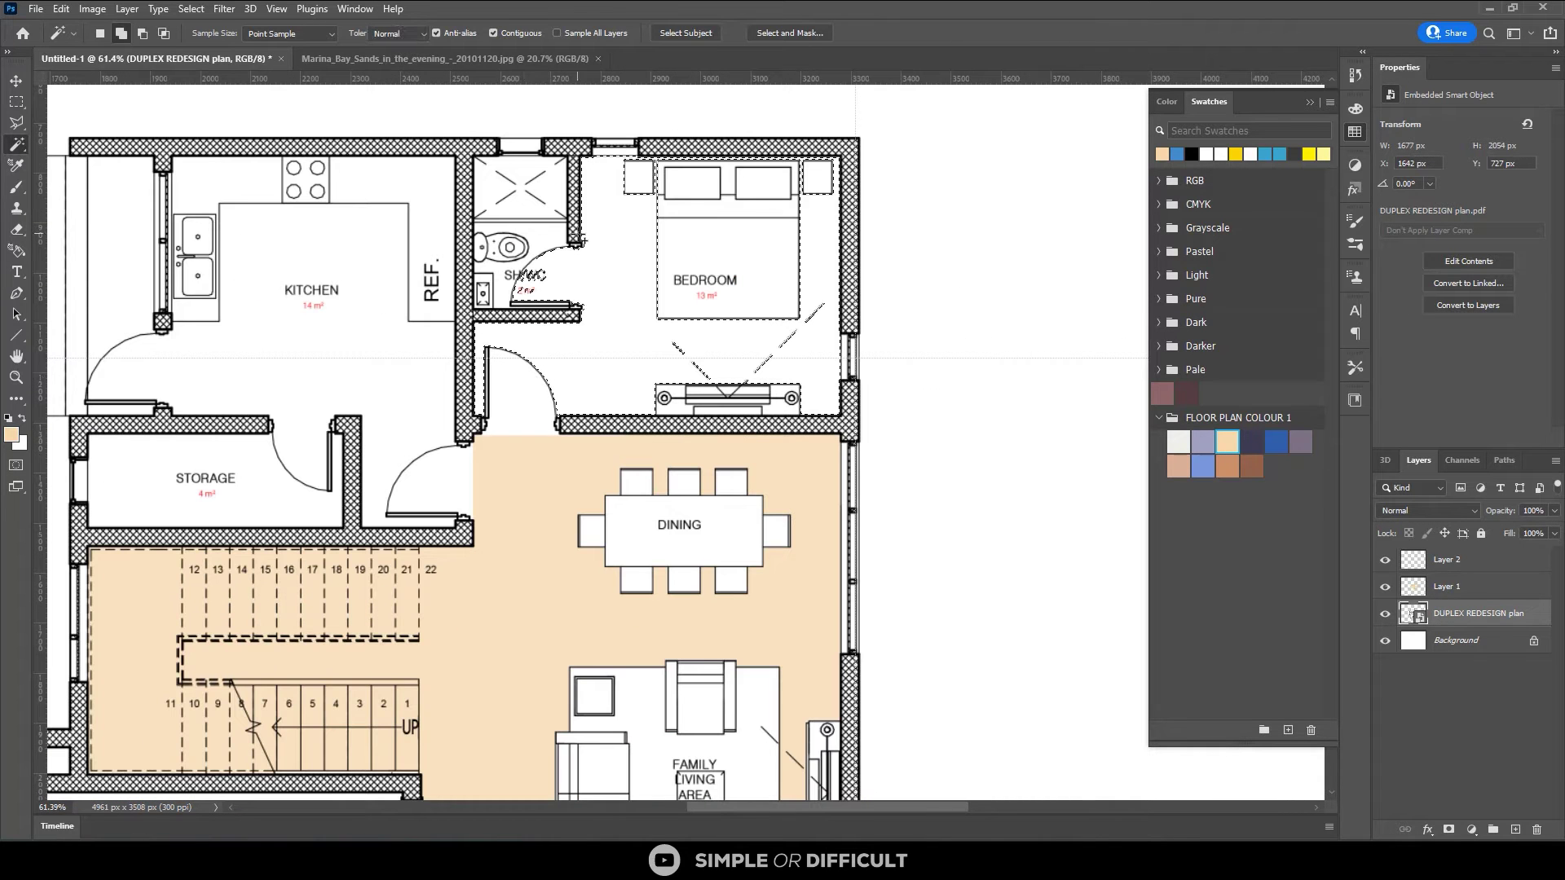
Subtract the SH/WC area from the bedroom selection and add the bedroom door swing with the Rectangular Marquee.
key("m")
scroll(580, 242, "up", 2)
scroll(502, 222, "up", 1)
left_click_drag(455, 188, 585, 390)
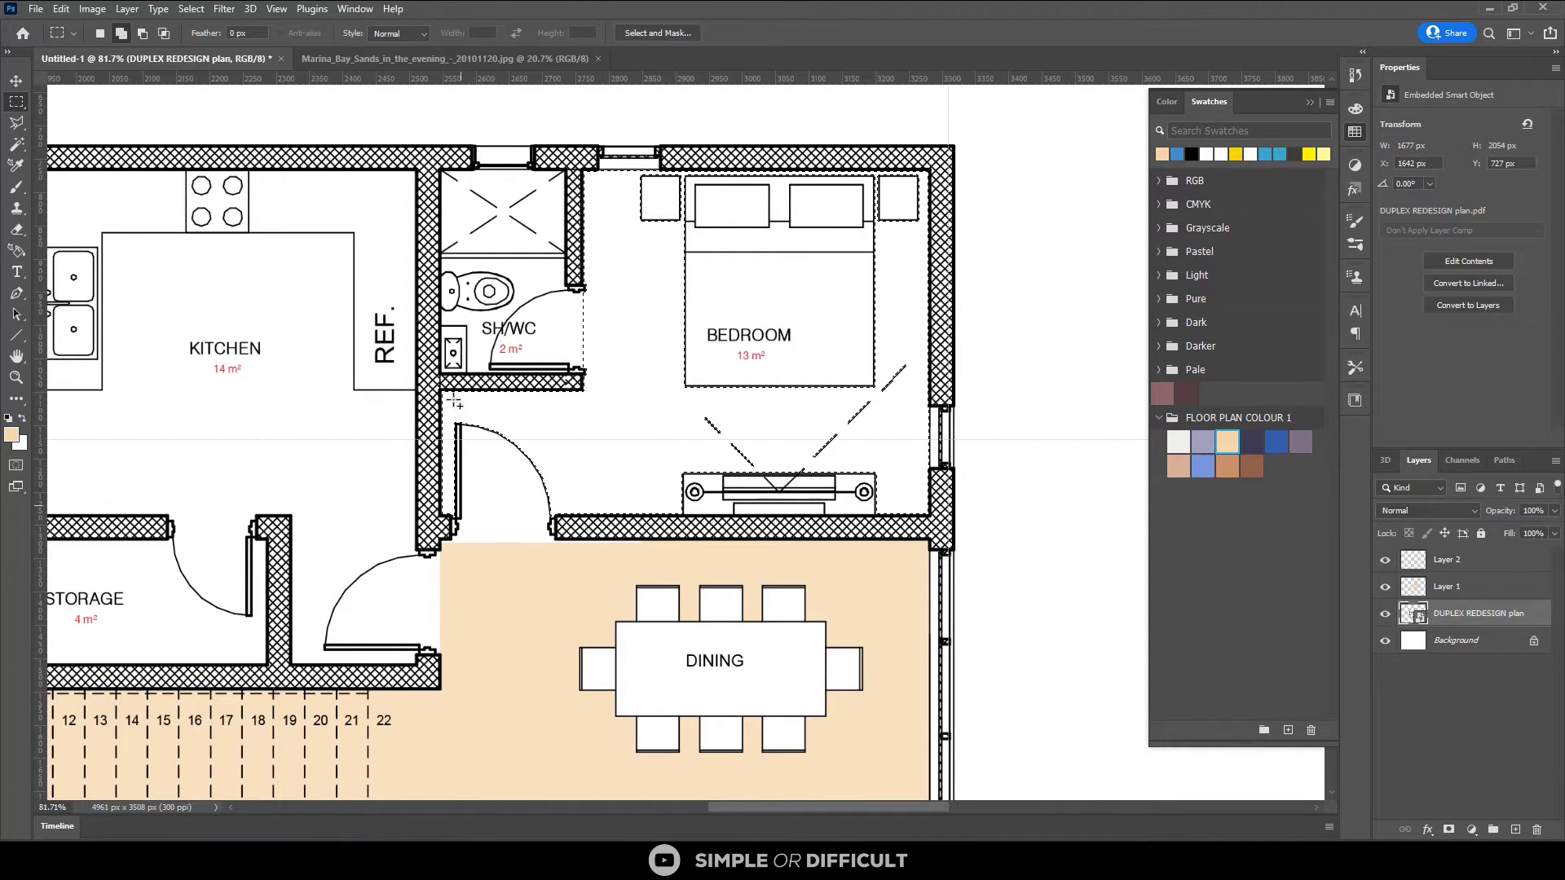
left_click_drag(454, 400, 603, 522)
scroll(445, 512, "up", 2)
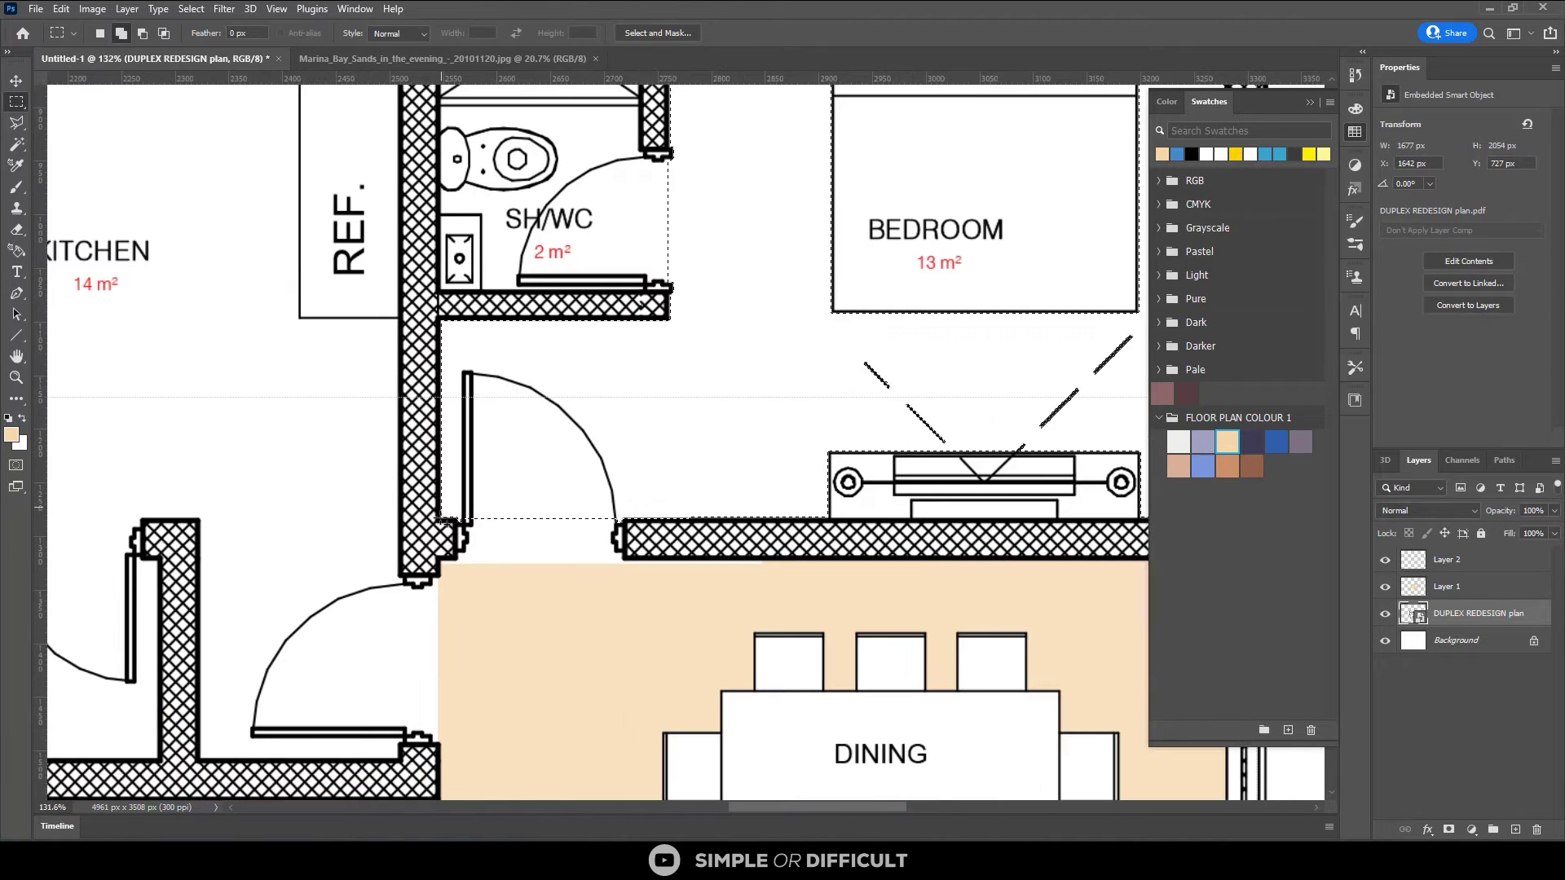
scroll(444, 511, "up", 2)
scroll(1283, 469, "down", 3)
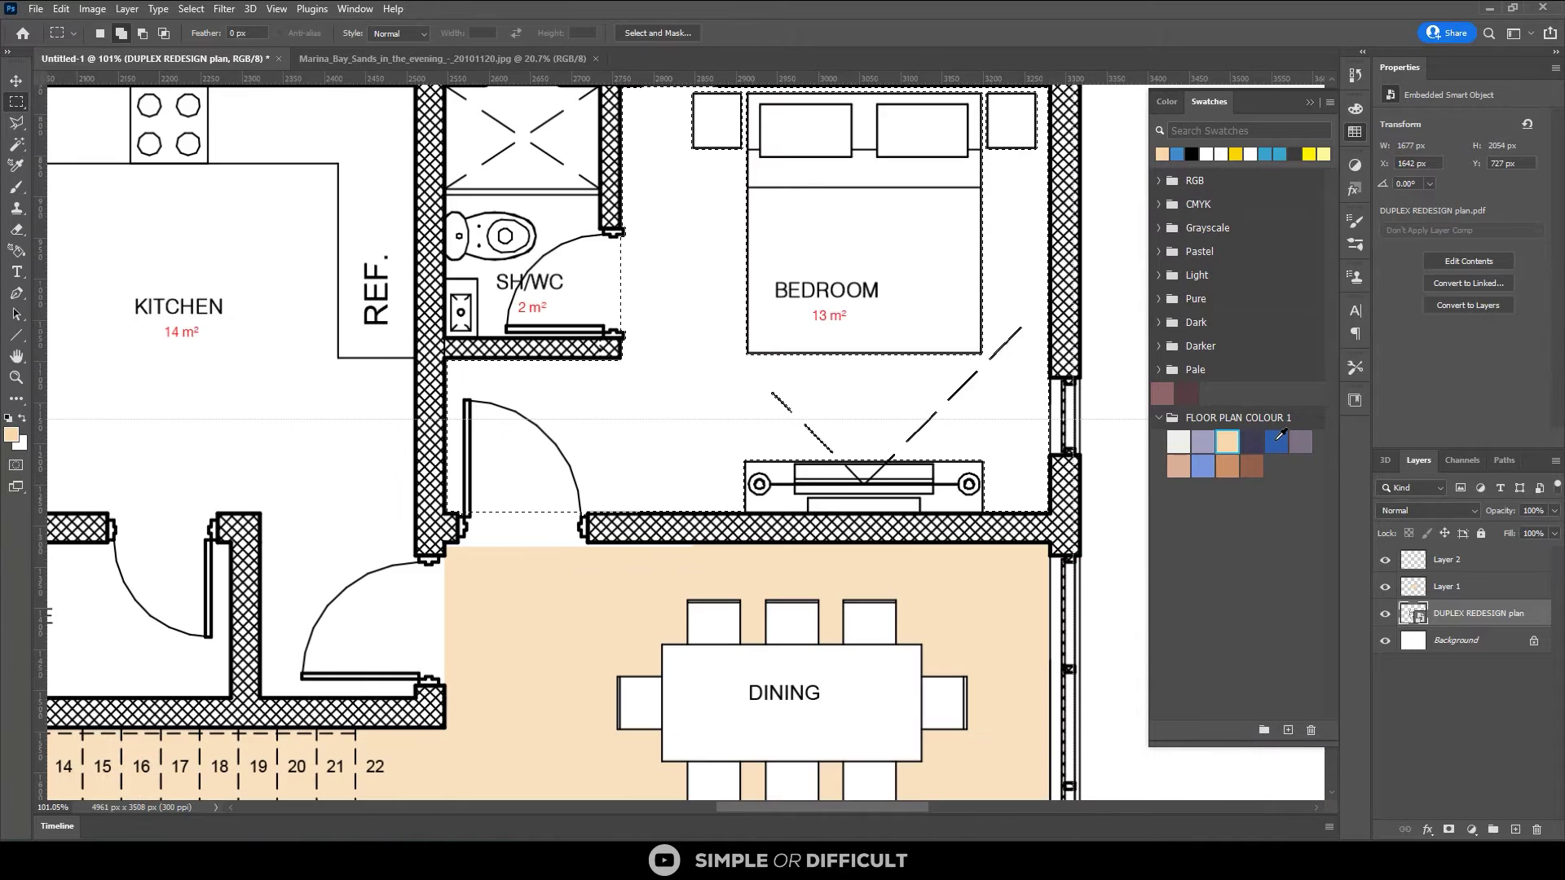
Fill the selected bedroom floor on Layer 2 with the lavender swatch from FLOOR PLAN COLOUR 1 using the Paint Bucket.
left_click(1202, 441)
scroll(701, 440, "down", 2)
scroll(701, 441, "down", 1)
key("g")
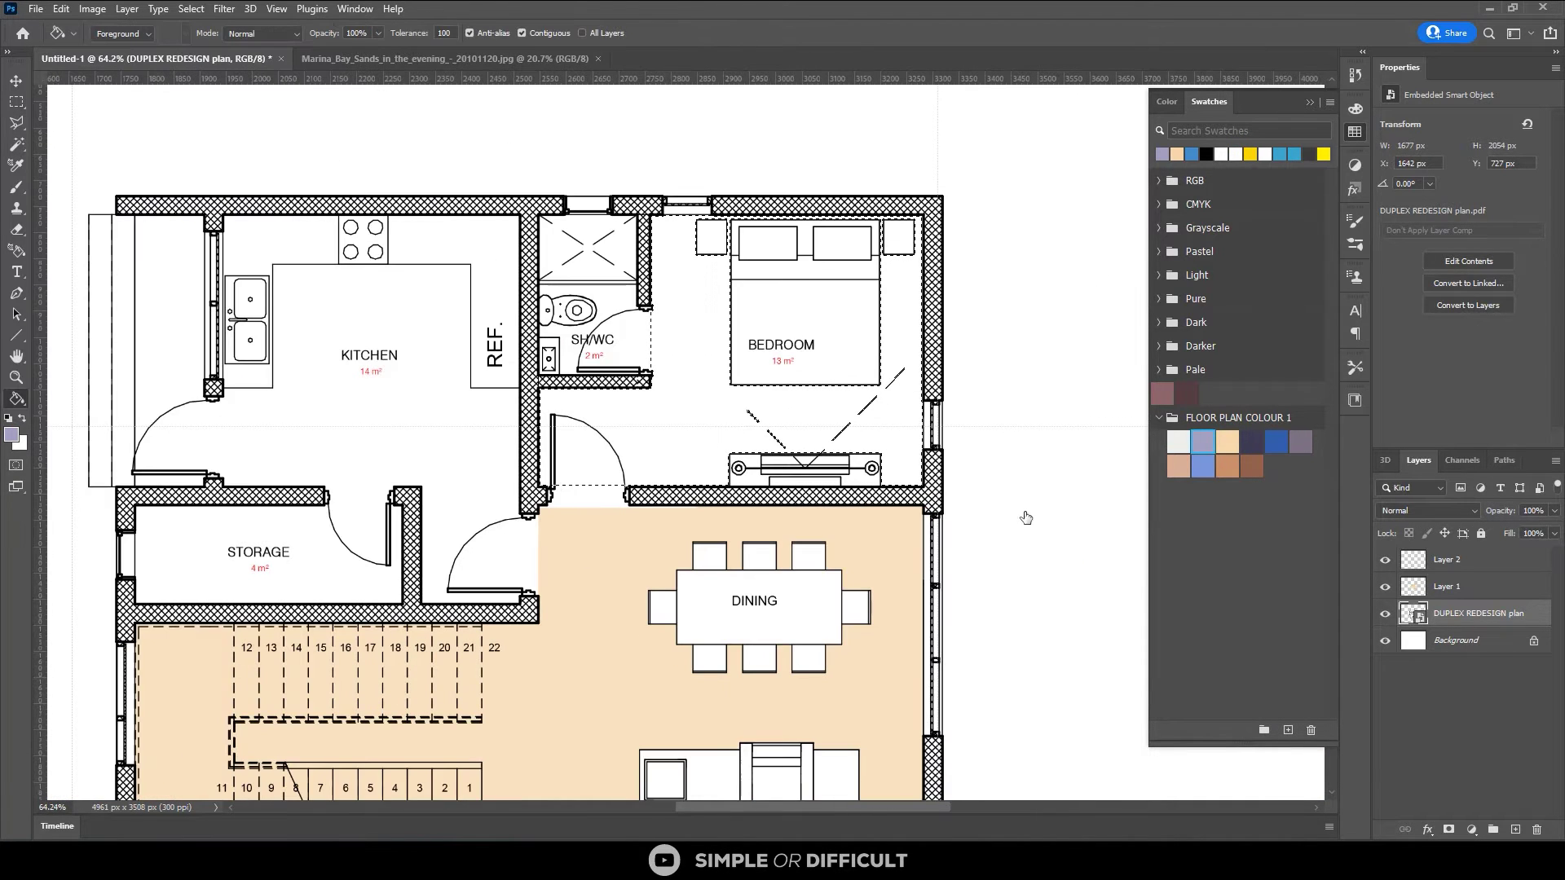
left_click(1447, 559)
left_click(869, 390)
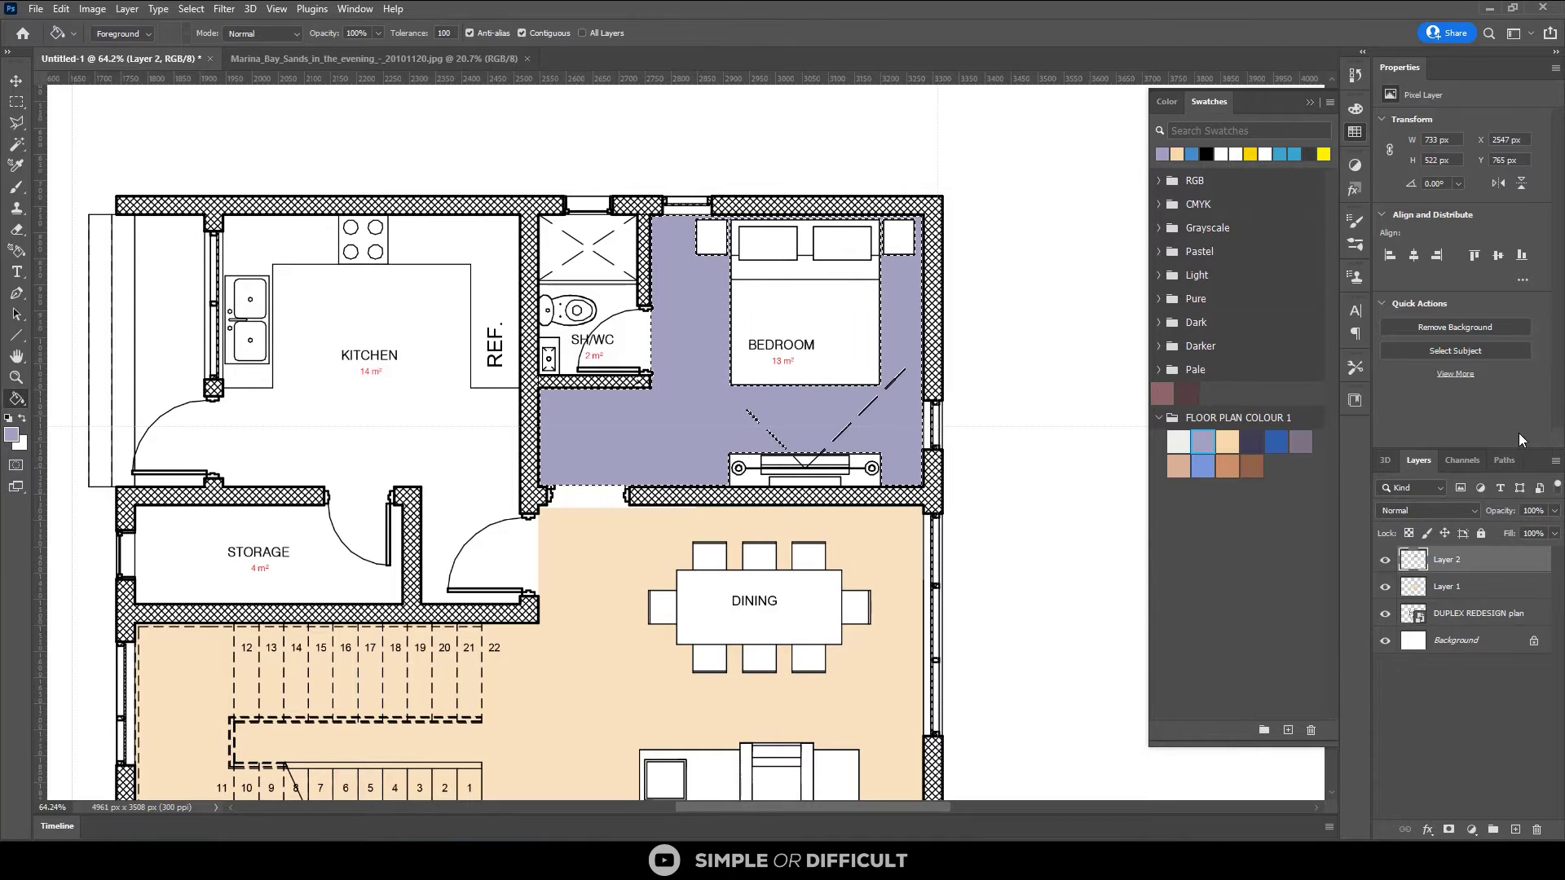
Set the bedroom fill on Layer 2 to Multiply at 50% opacity and drop the selection.
left_click(1436, 510)
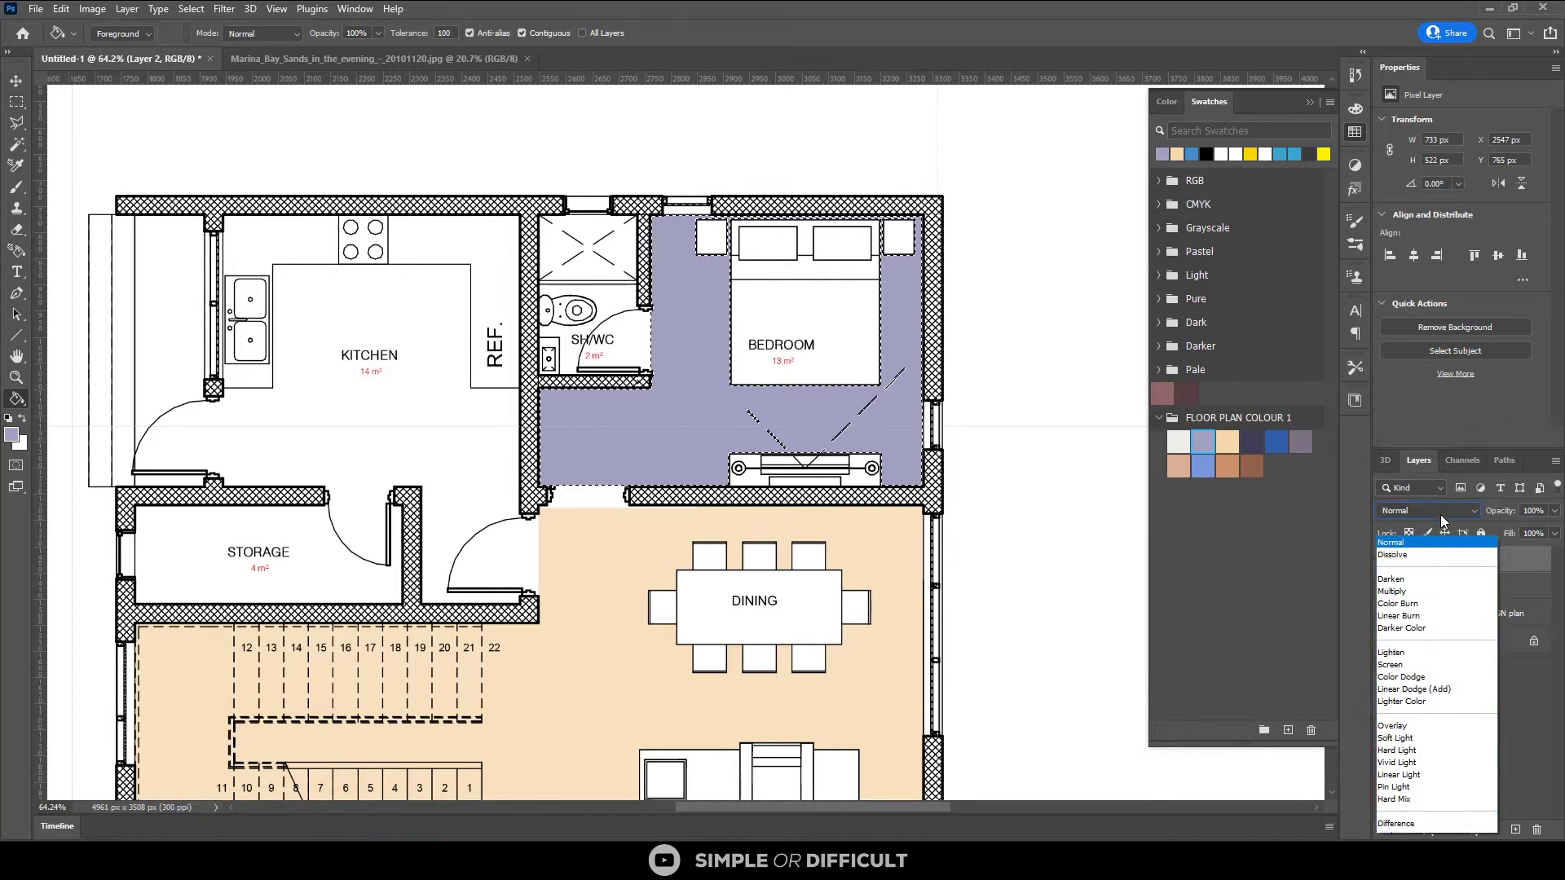
left_click(1410, 497)
left_click(1534, 510)
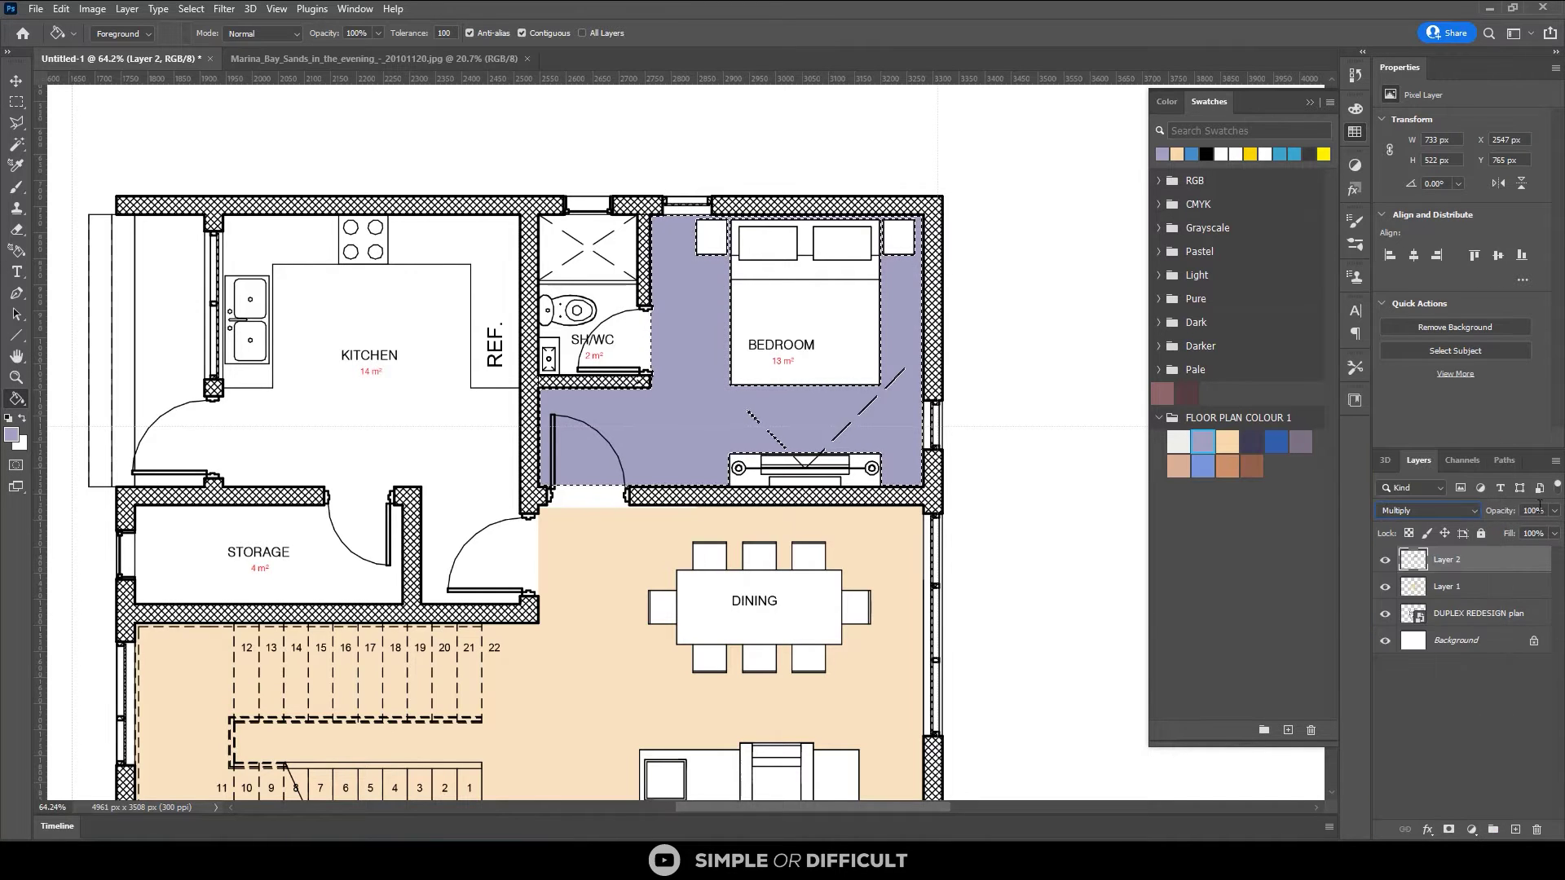
type("50")
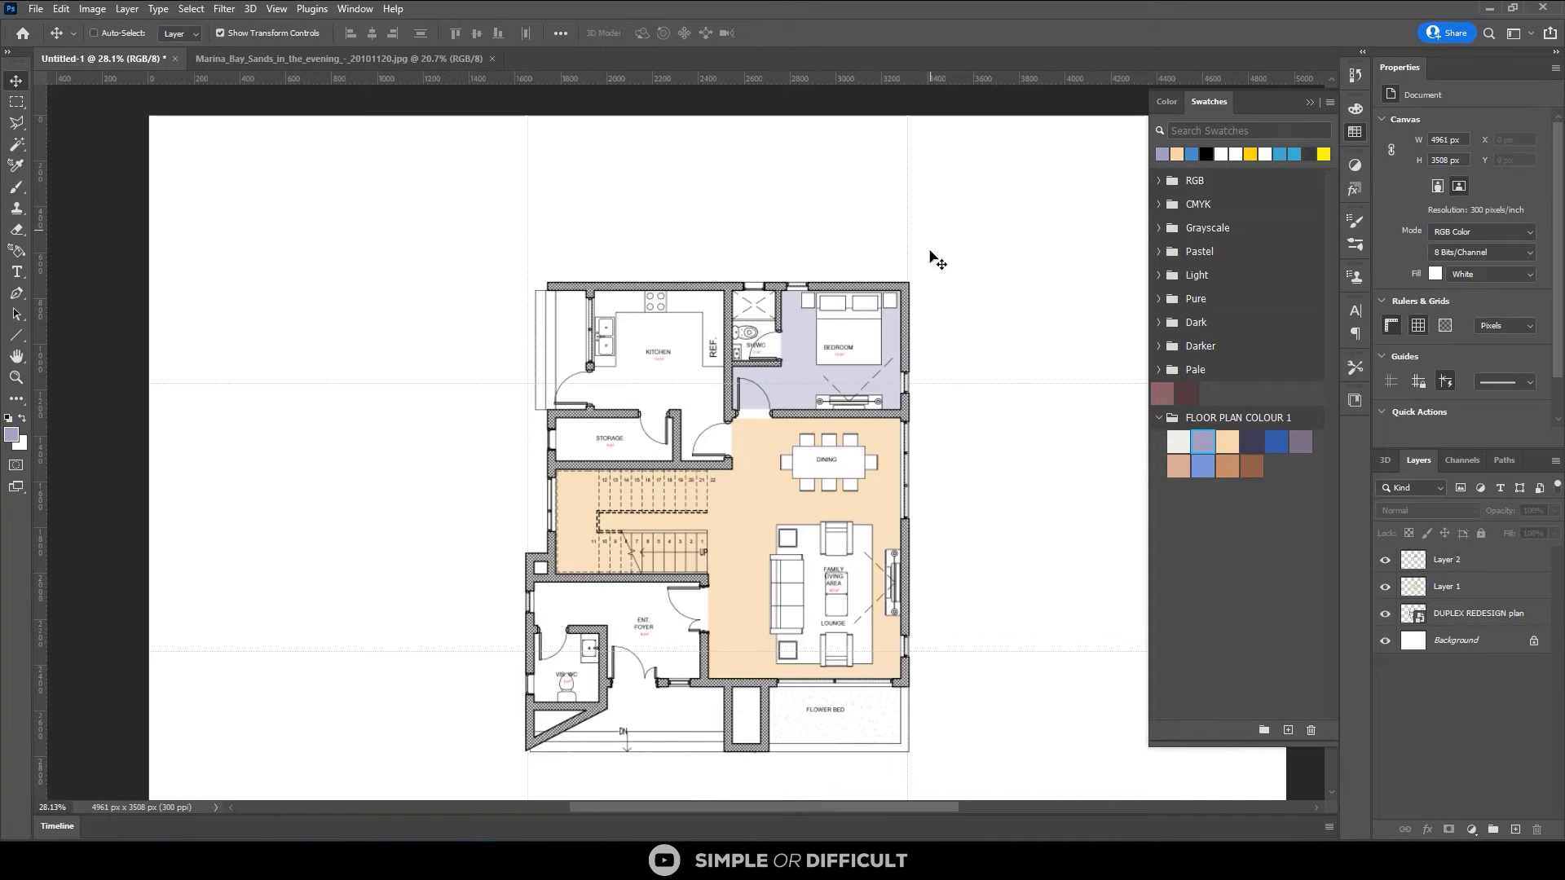
scroll(618, 453, "up", 1)
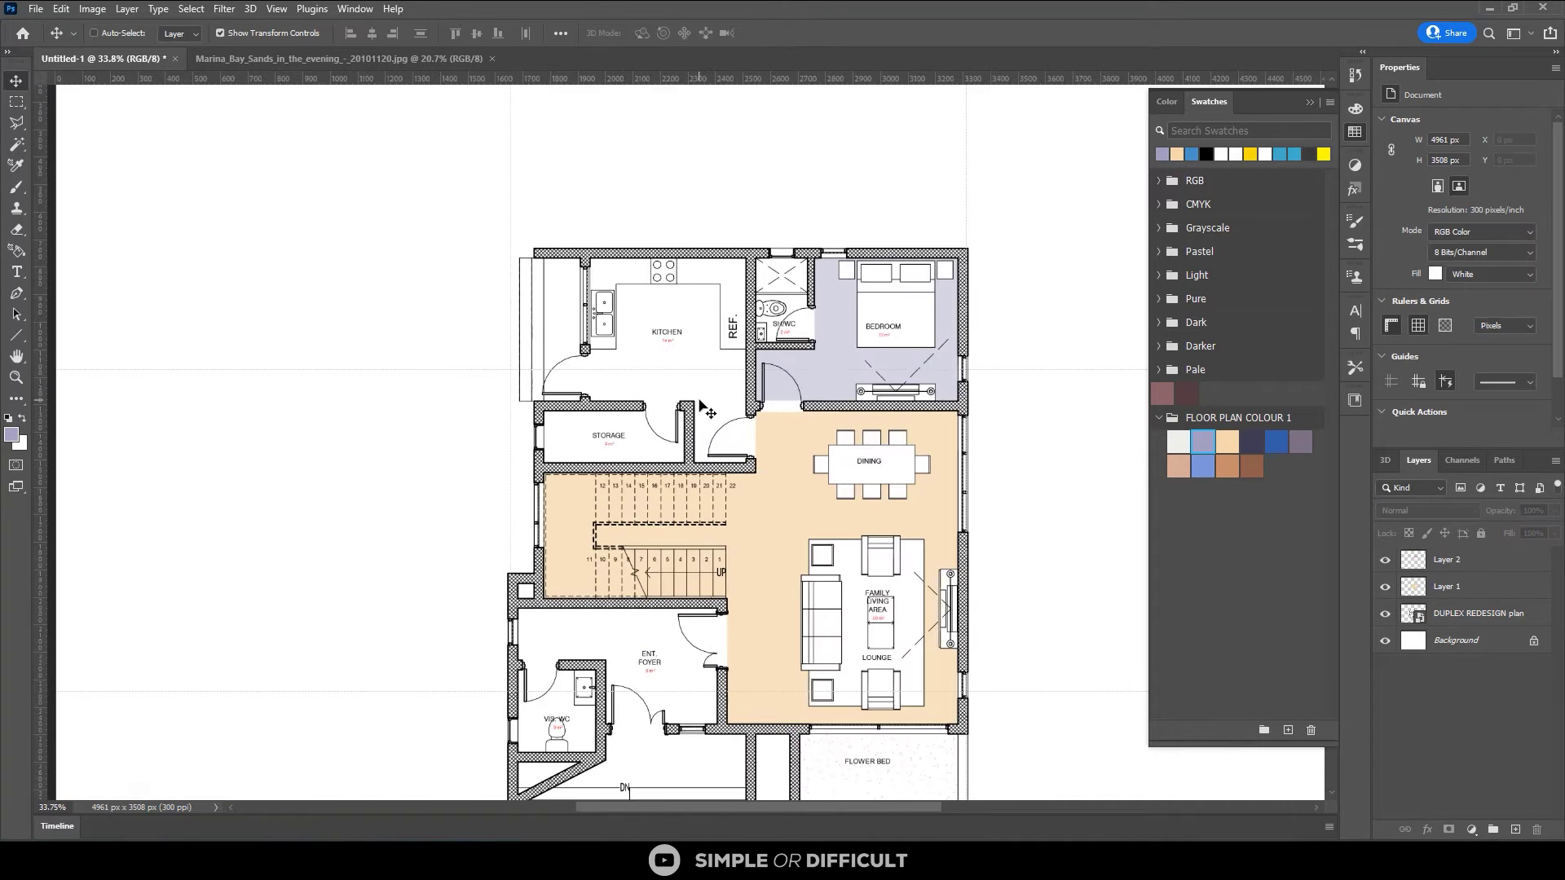
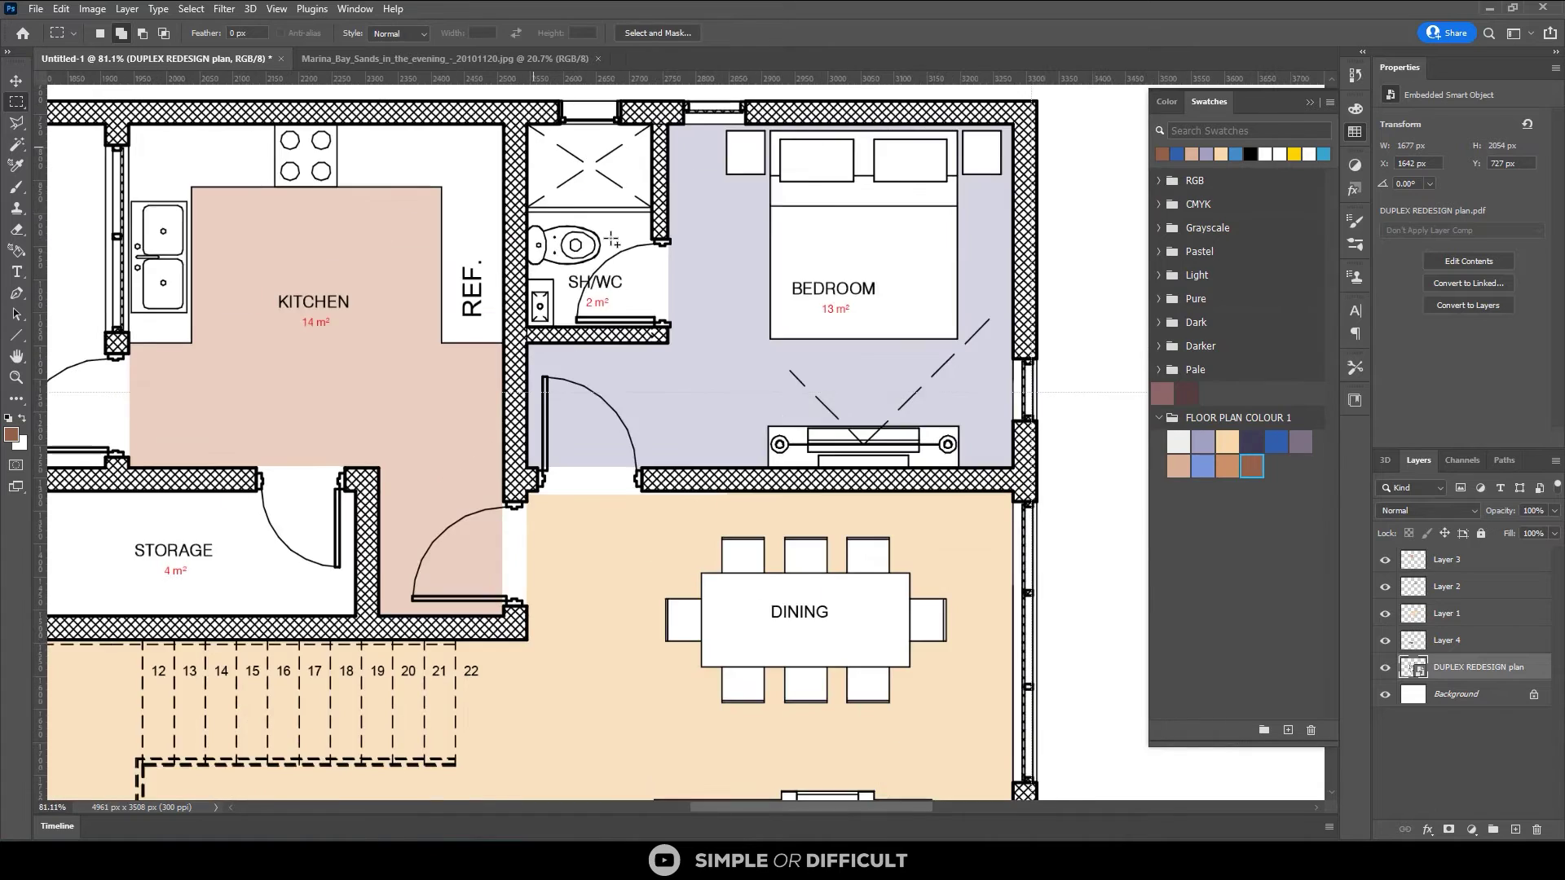
Select the storage floor with its door swing and fill it on a new layer with the muted purple swatch from FLOOR PLAN COLOUR 1.
scroll(665, 326, "down", 5)
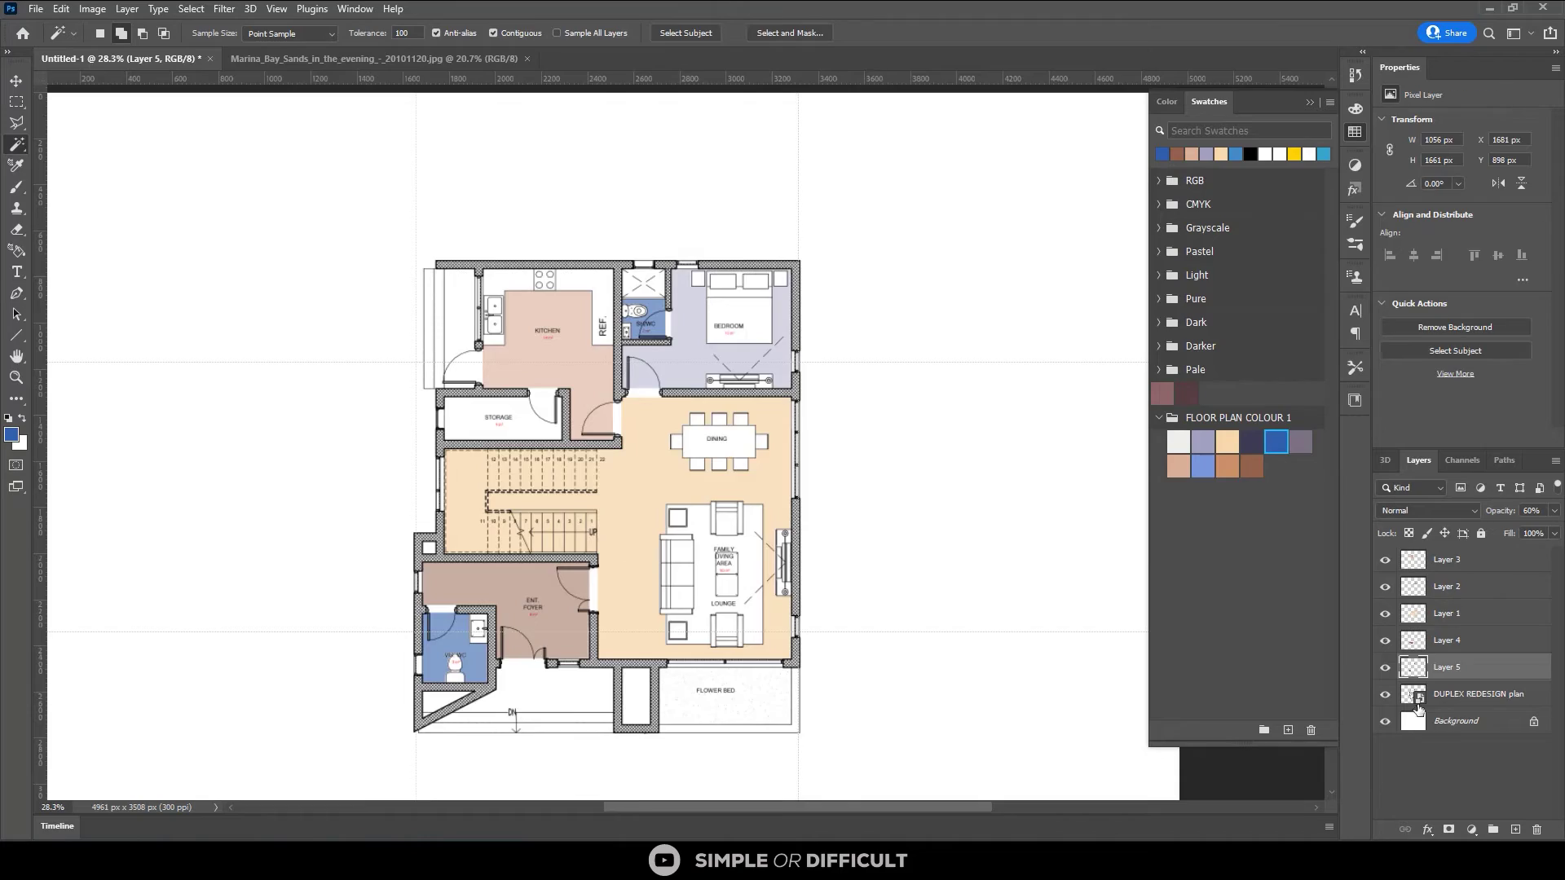
scroll(497, 416, "up", 3)
scroll(470, 404, "up", 3)
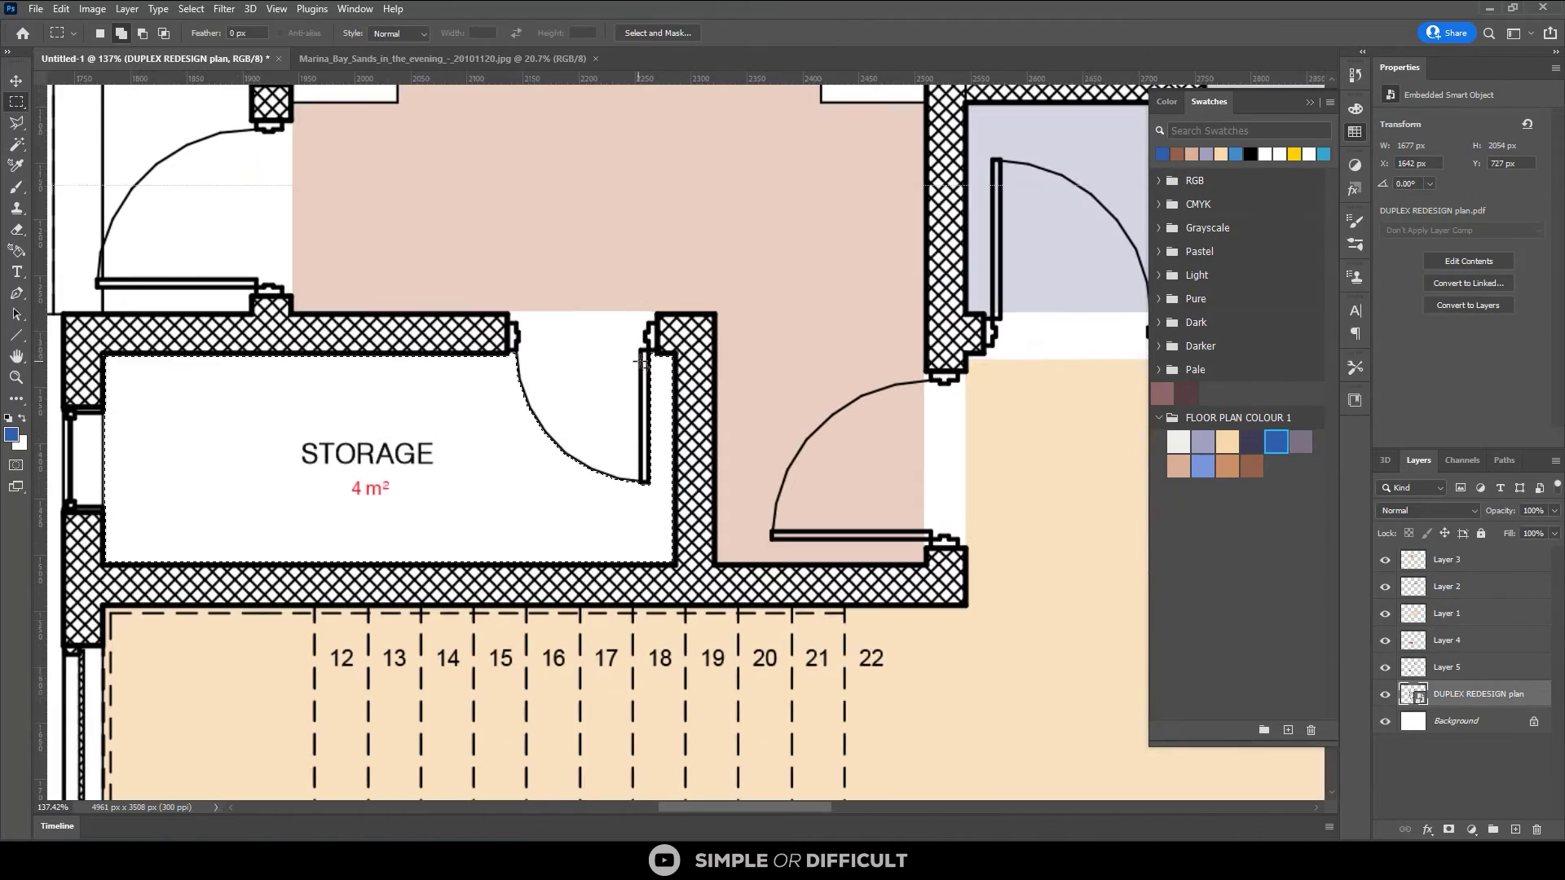
left_click(1300, 442)
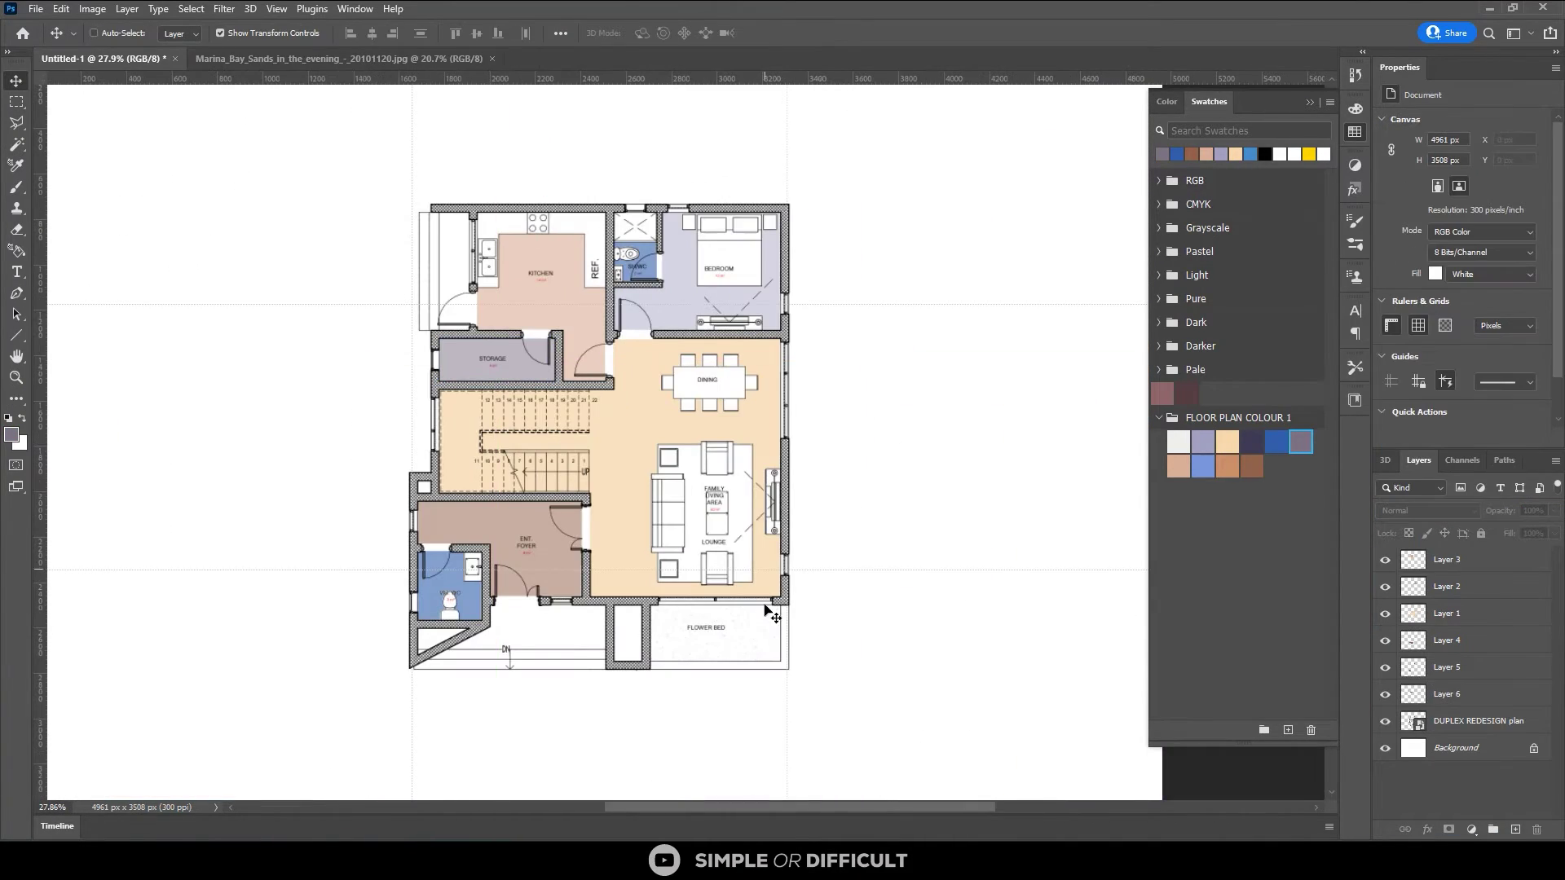
Select the front entrance porch and steps on the plan layer with the Magic Wand, adding the DN label and arrow with the Rectangular Marquee.
scroll(419, 628, "up", 5)
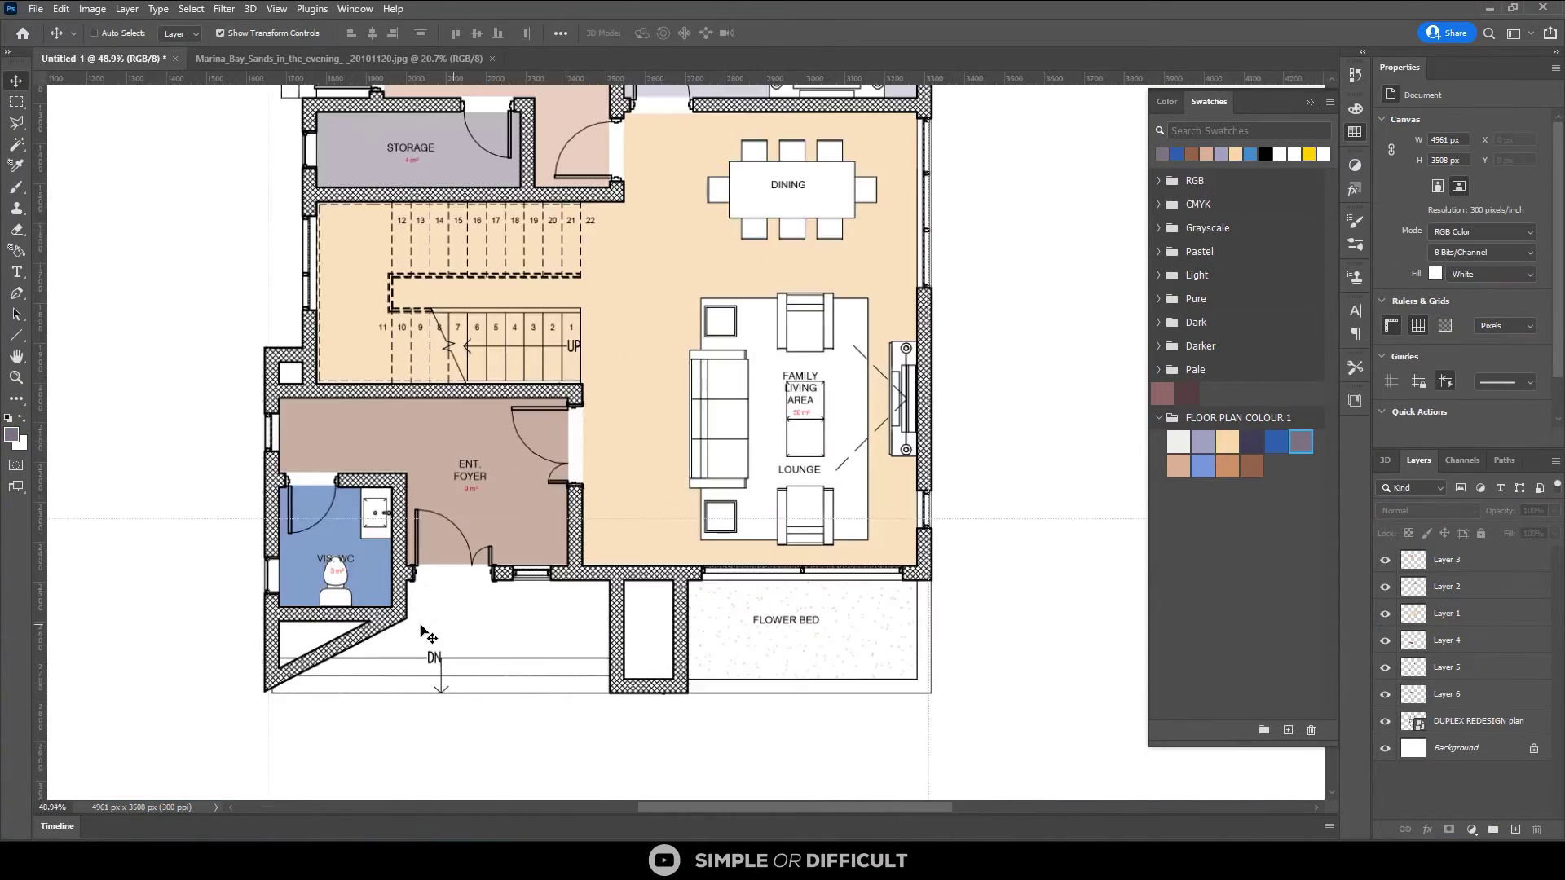
key("w")
left_click(421, 696)
key("m")
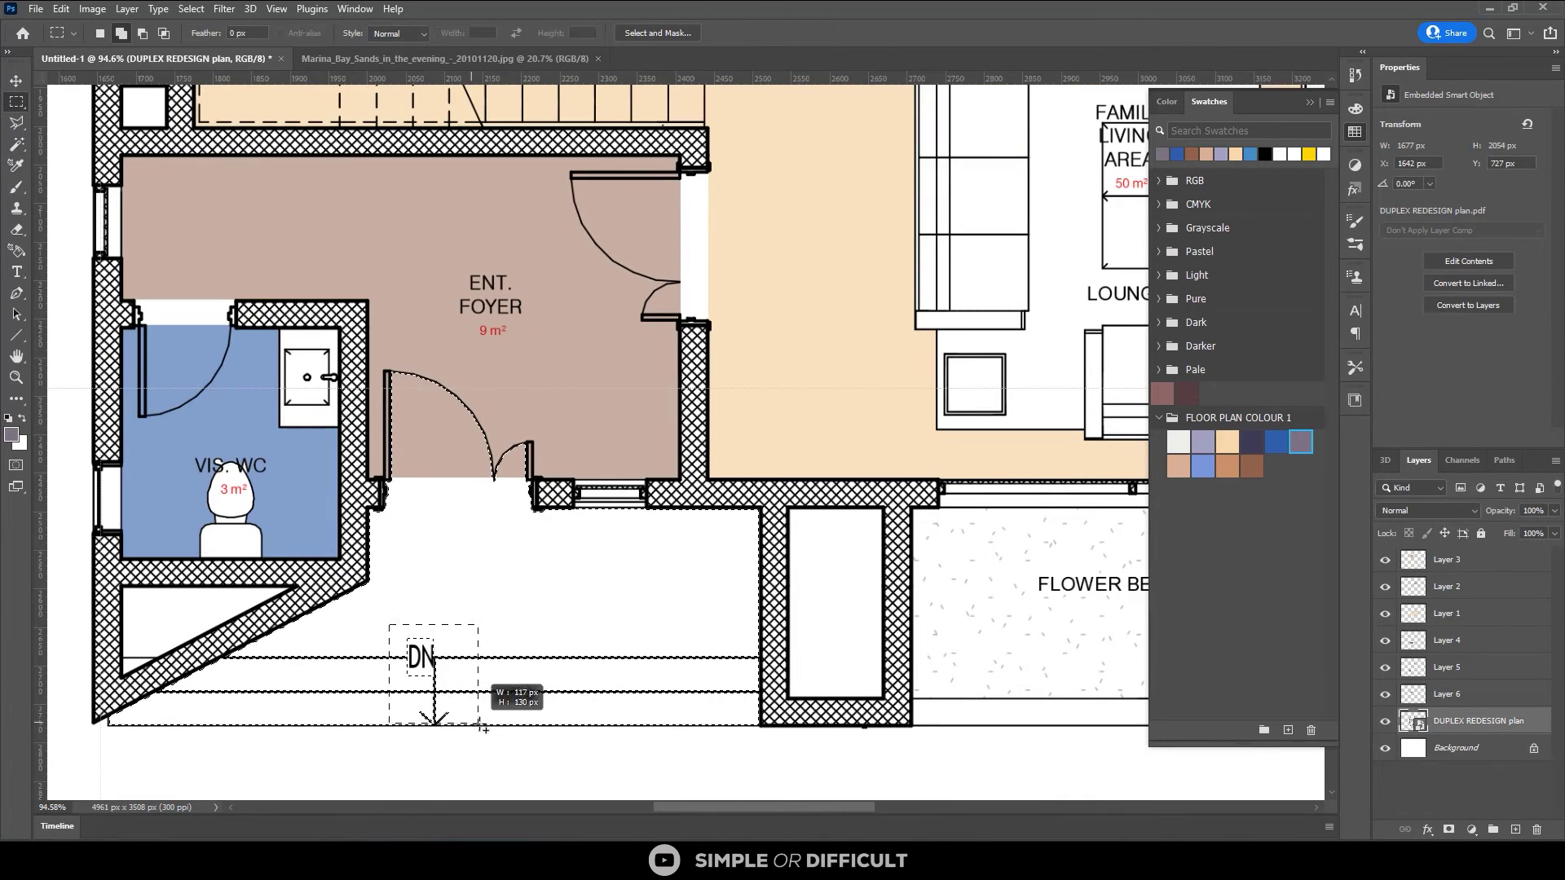
left_click_drag(368, 367, 399, 413)
scroll(463, 482, "down", 3)
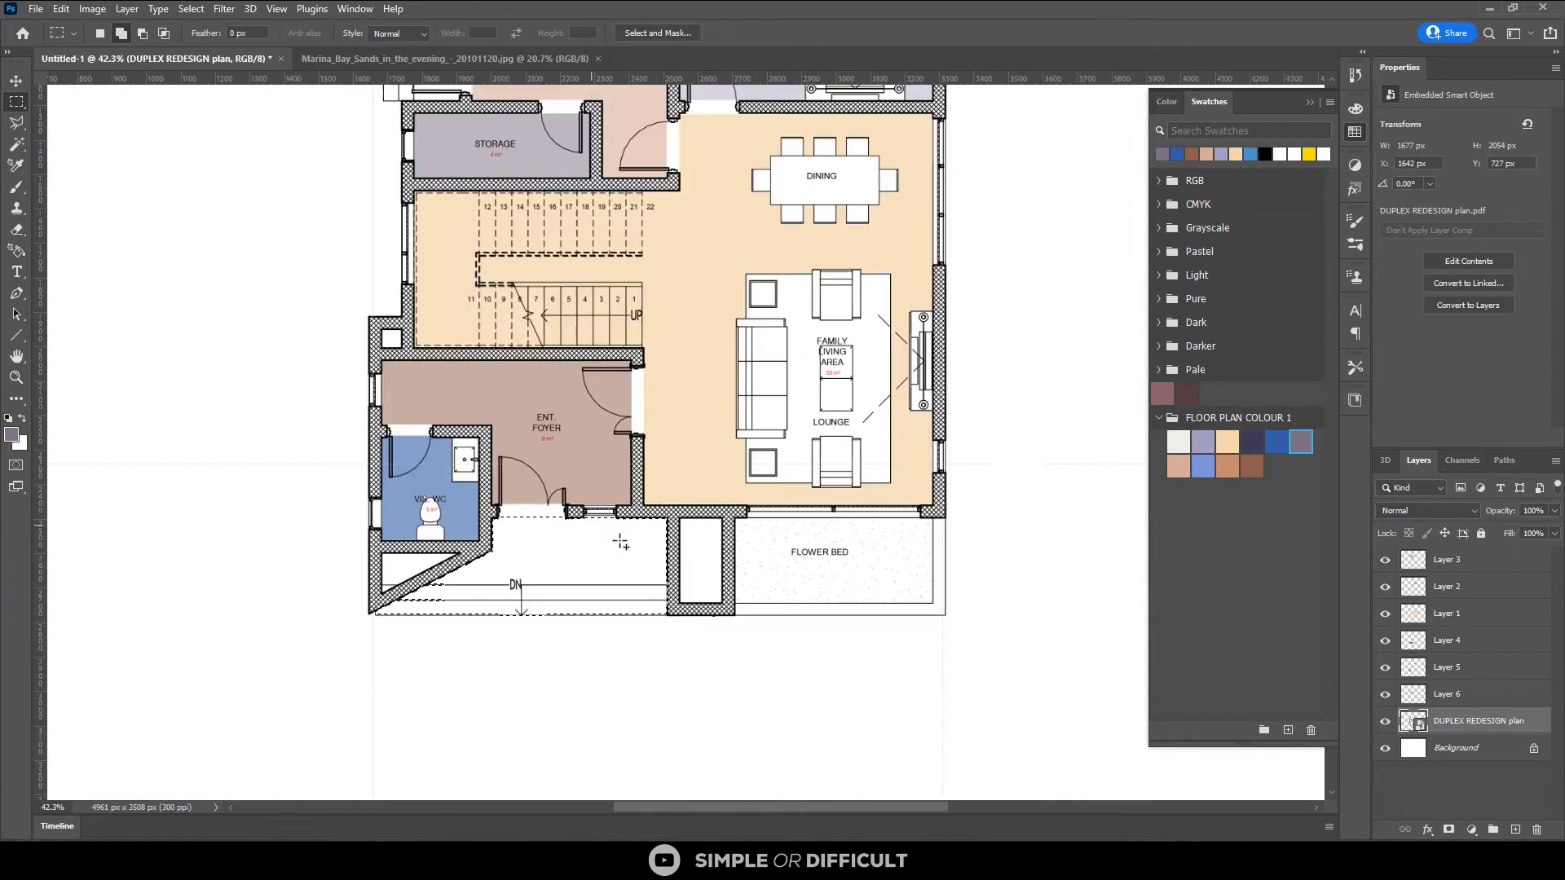
Add the outdoor porch and steps beside the kitchen, including the door swing, to the selection.
scroll(481, 126, "up", 1)
scroll(457, 128, "up", 4)
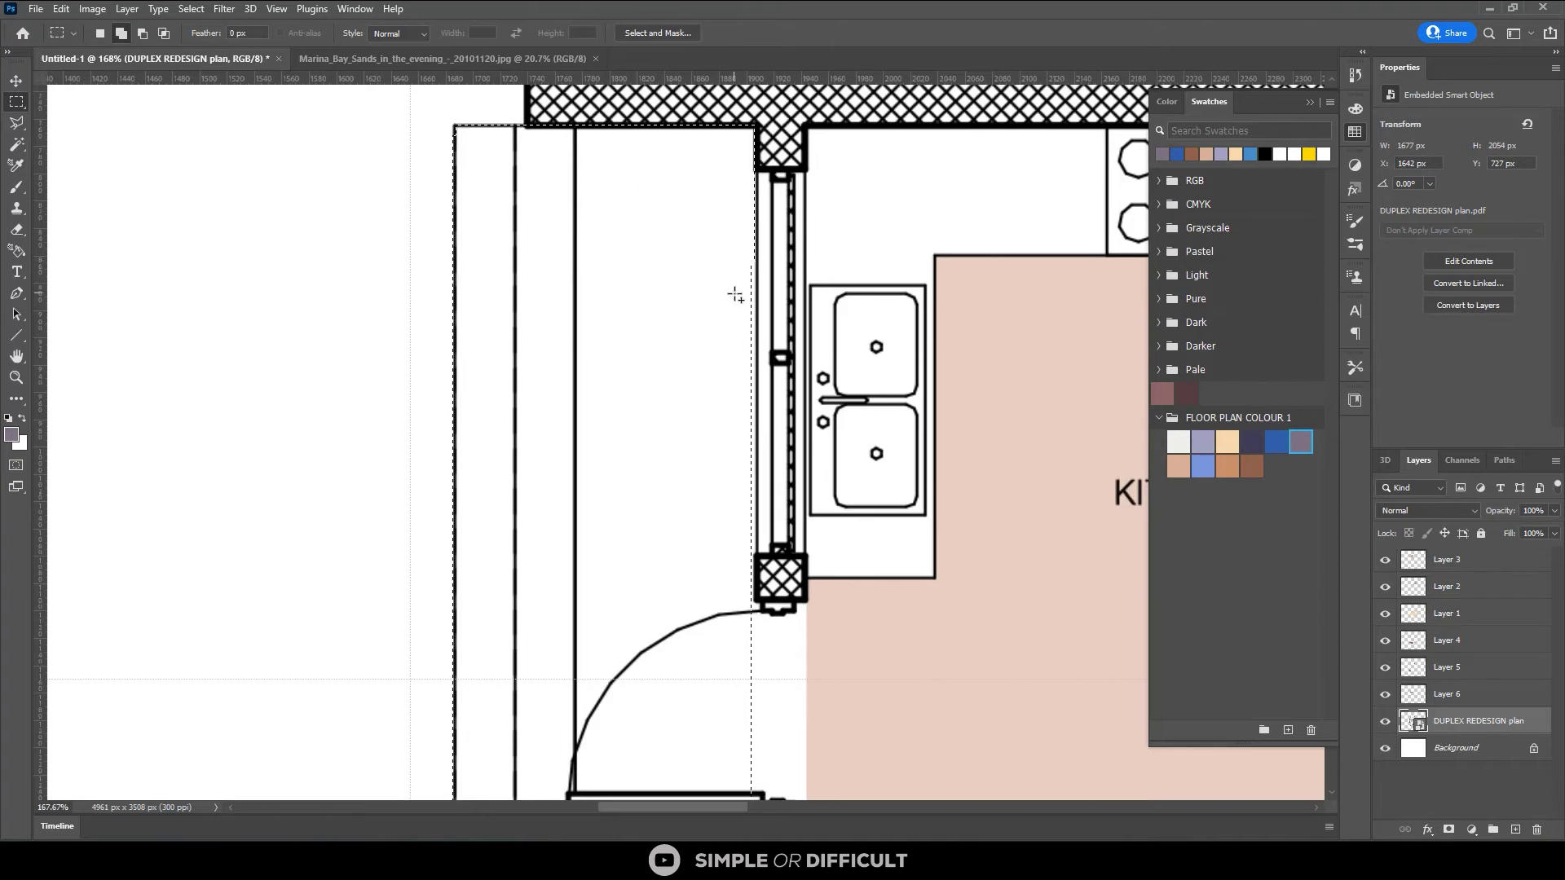
scroll(628, 619, "down", 5)
scroll(744, 565, "down", 3)
Add a new layer and fill the selected outdoor areas with a mid-grey swatch from the Grayscale group using the Paint Bucket.
key("g")
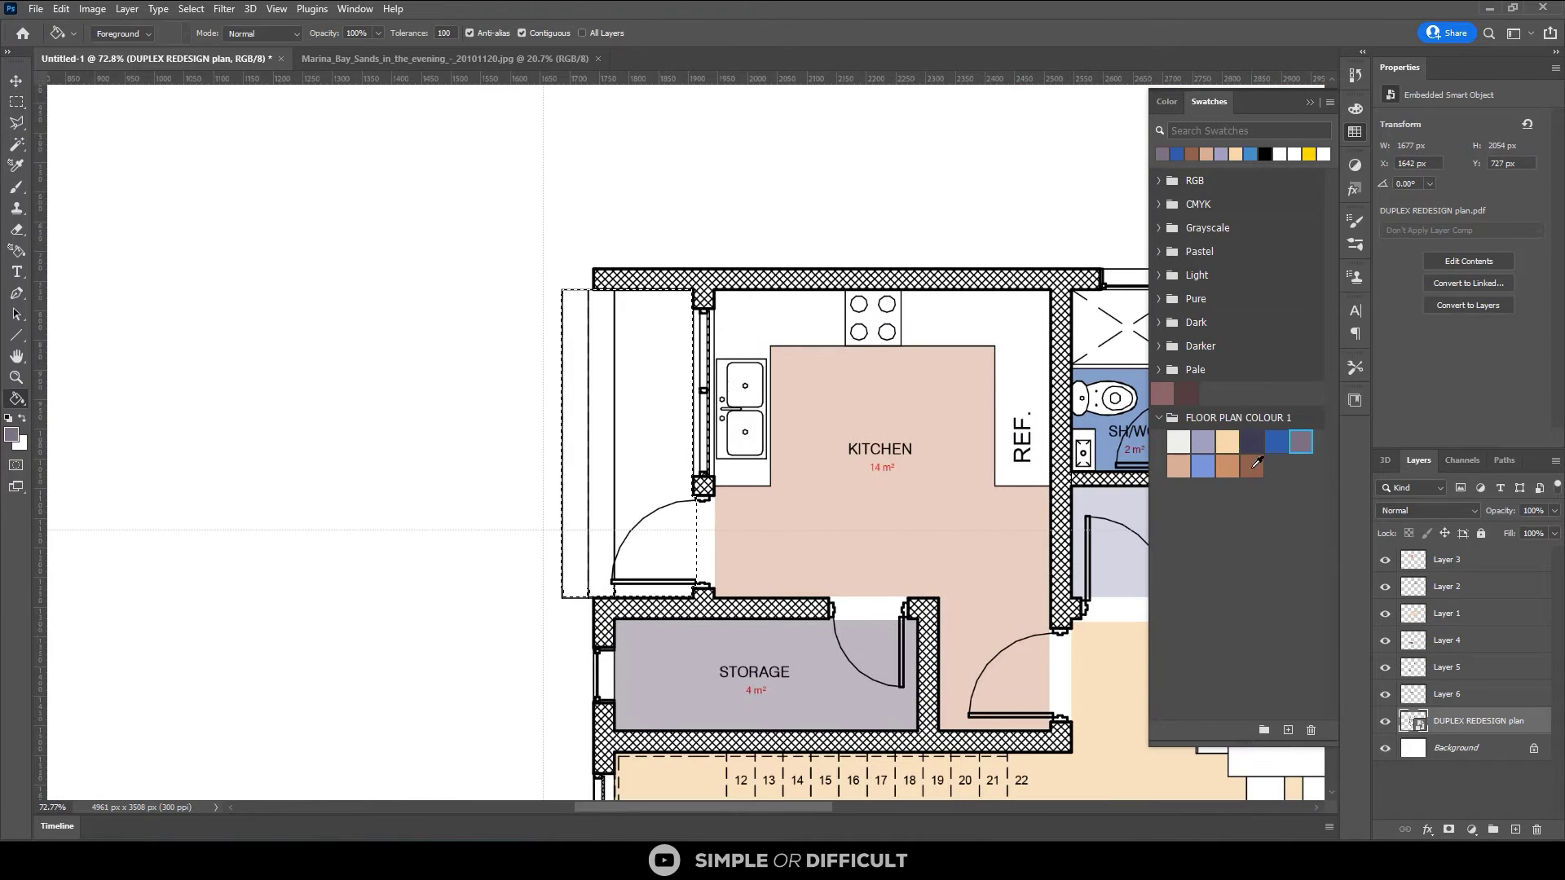
left_click(1159, 251)
left_click(1159, 227)
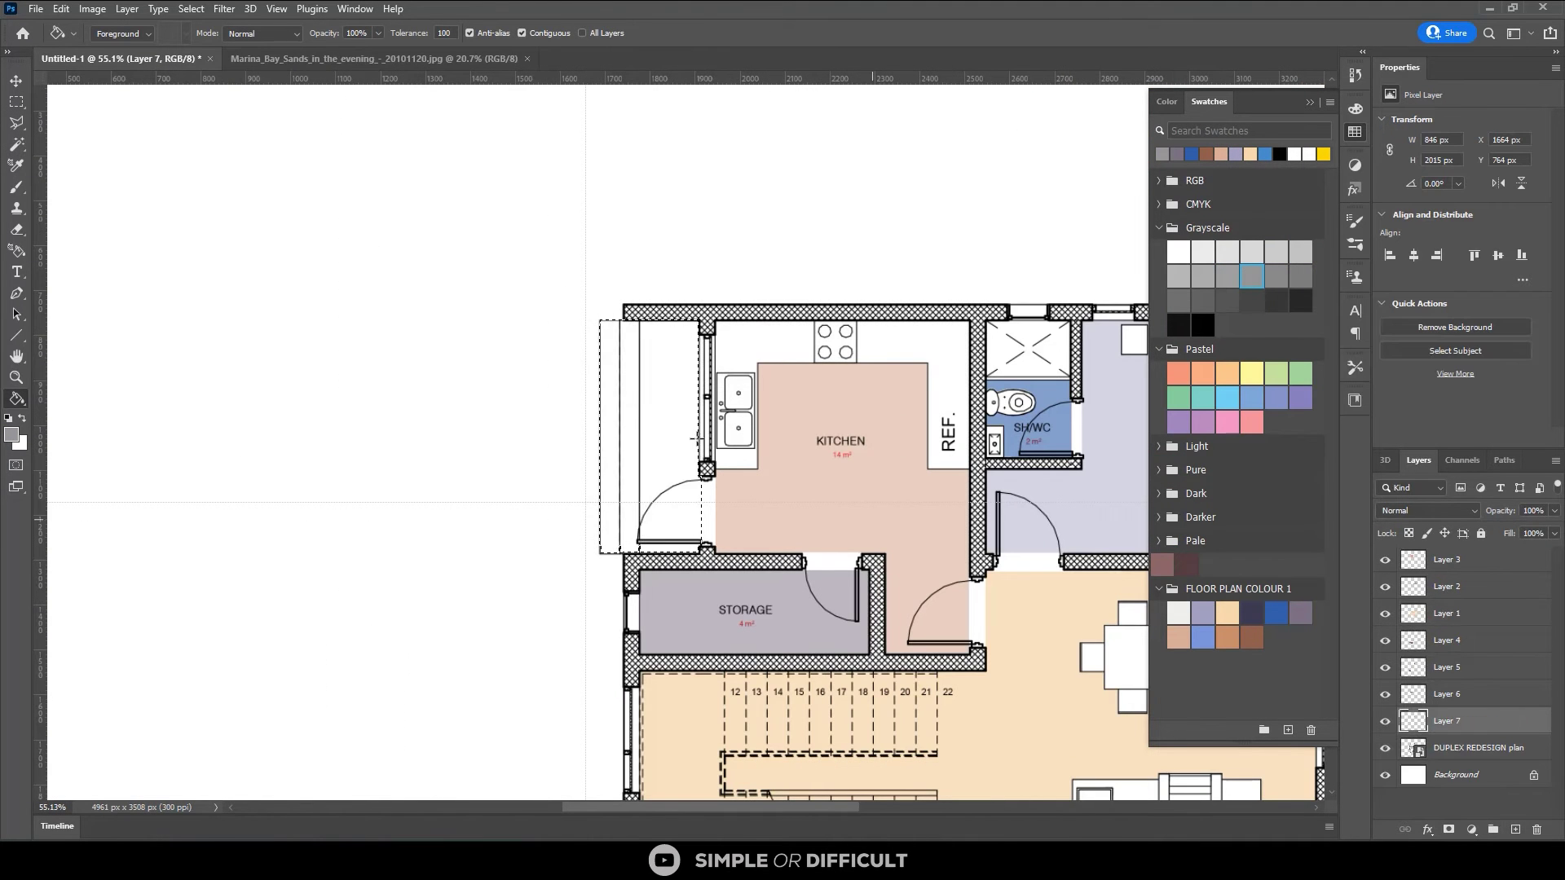
left_click(698, 438)
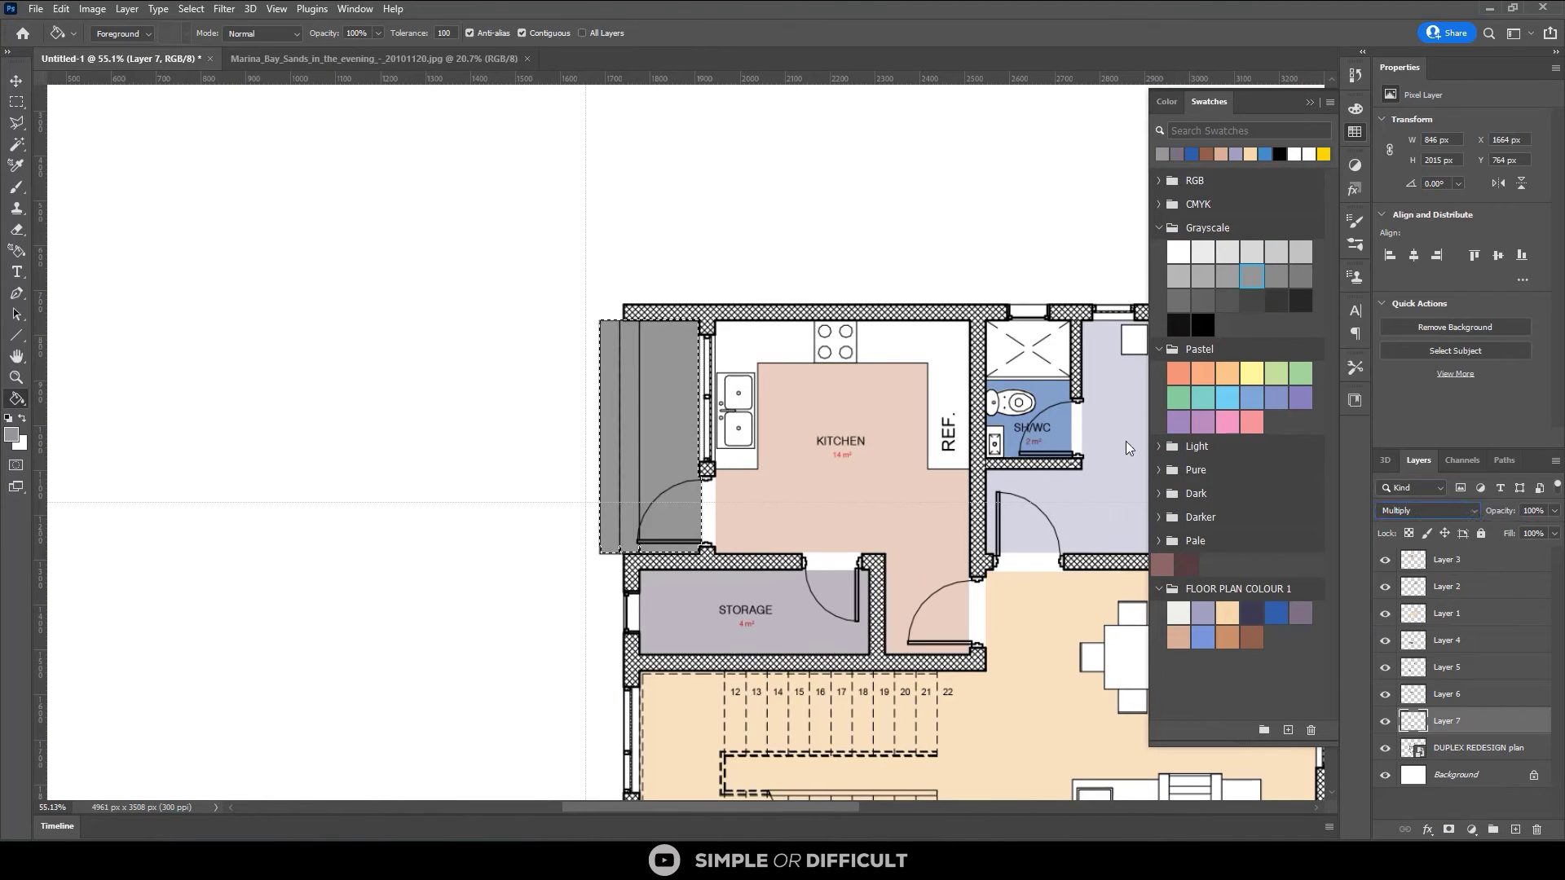
Set the grey porch fill on Layer 7 to Multiply at 50% opacity.
left_click(1426, 510)
left_click(1418, 572)
left_click(1532, 510)
type("60")
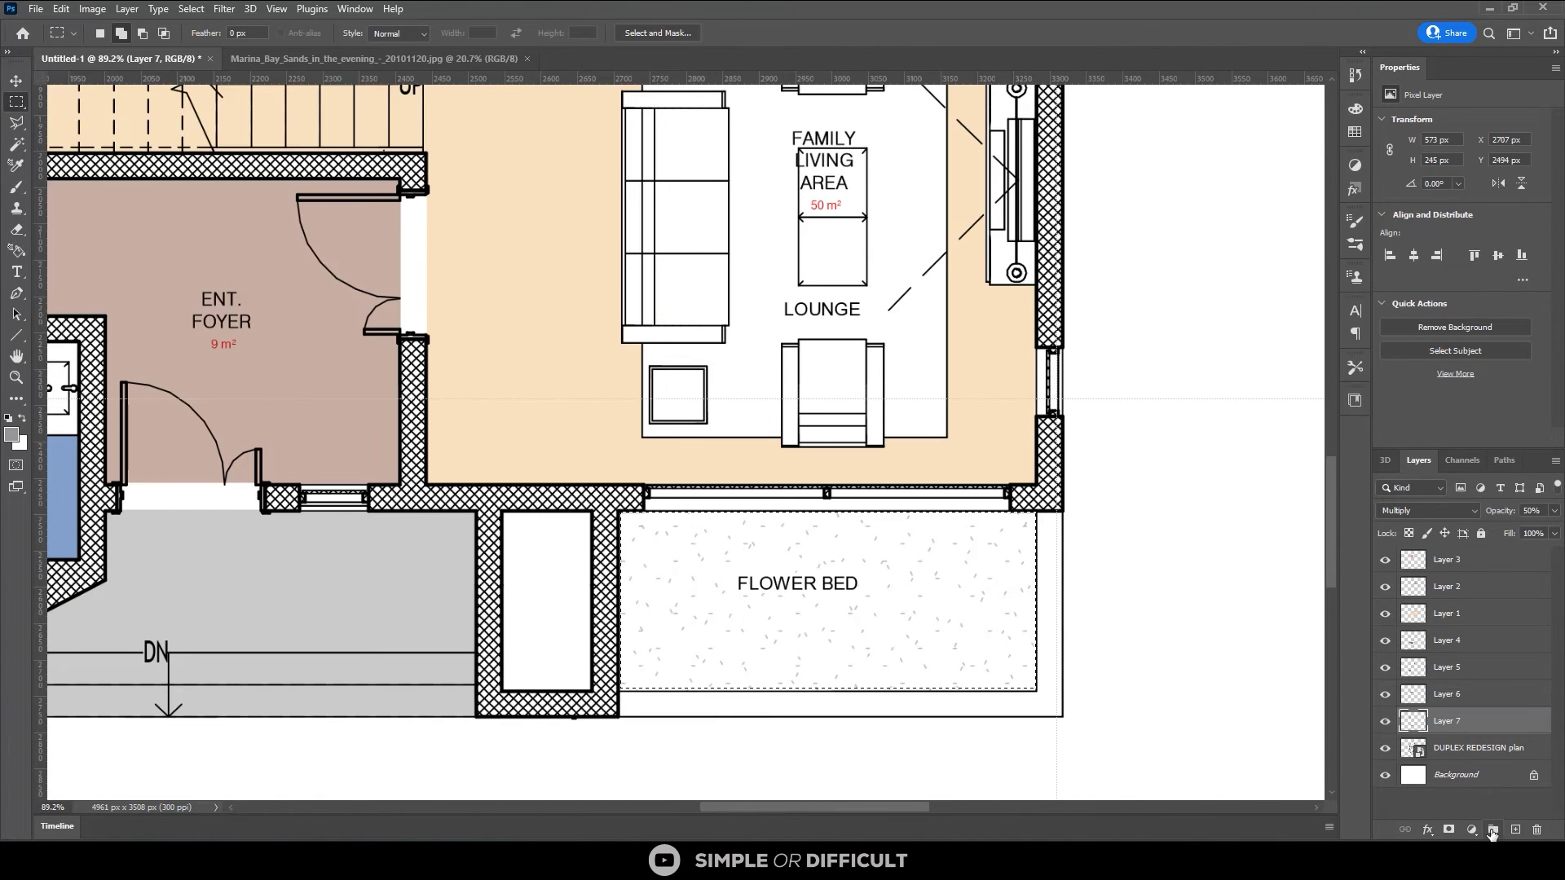
Add a new layer and fill the selected flower bed with a green Pastel swatch, set to Multiply at 45% opacity.
left_click(1493, 829)
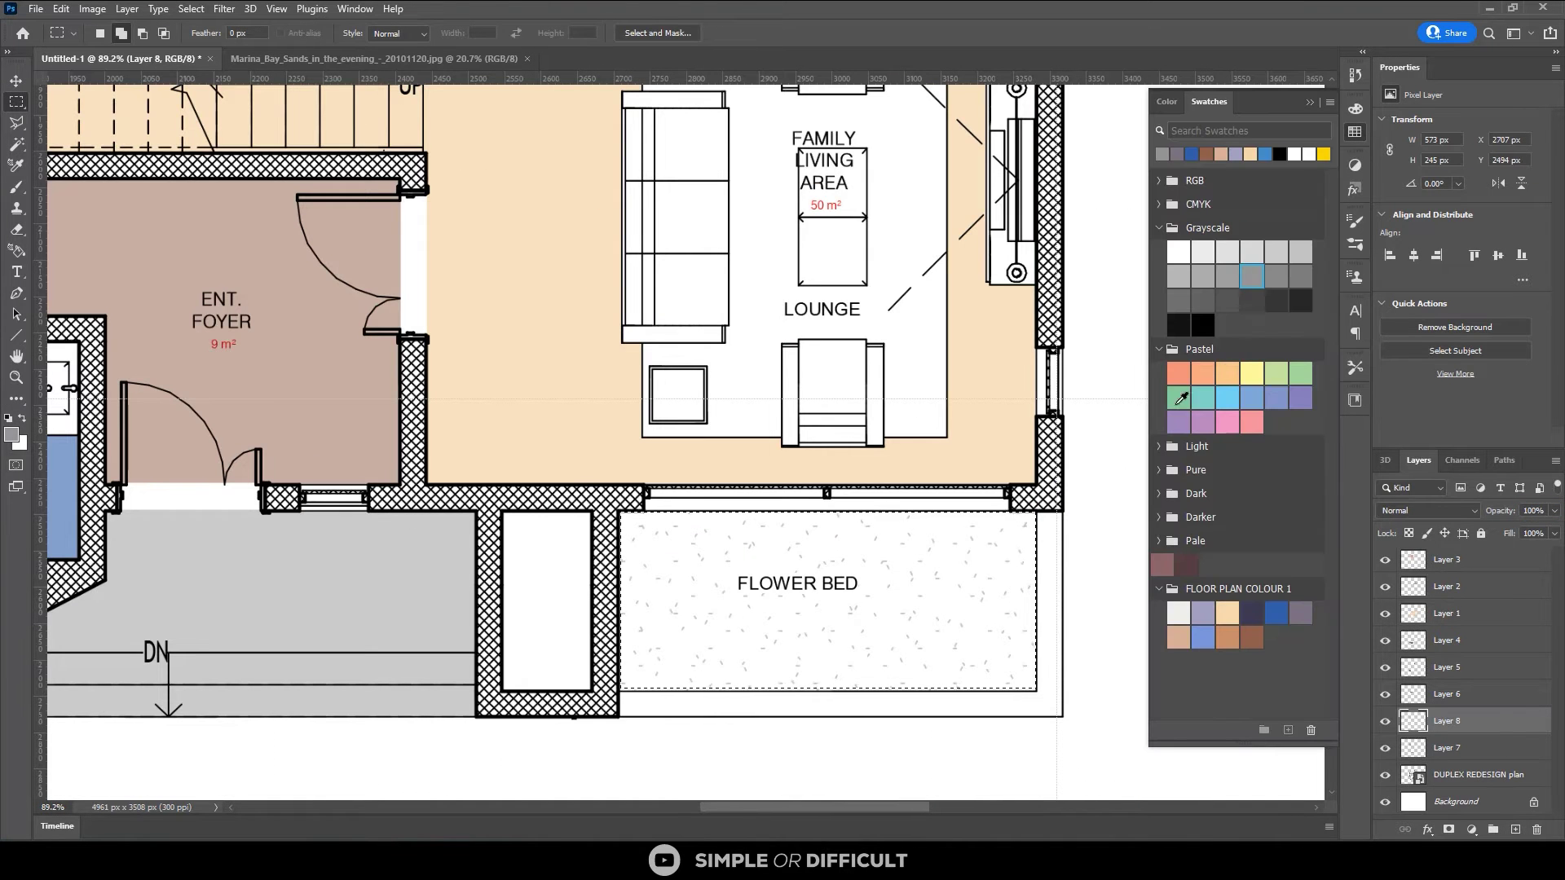
left_click(1277, 373)
key("g")
left_click(815, 619)
scroll(847, 495, "down", 5)
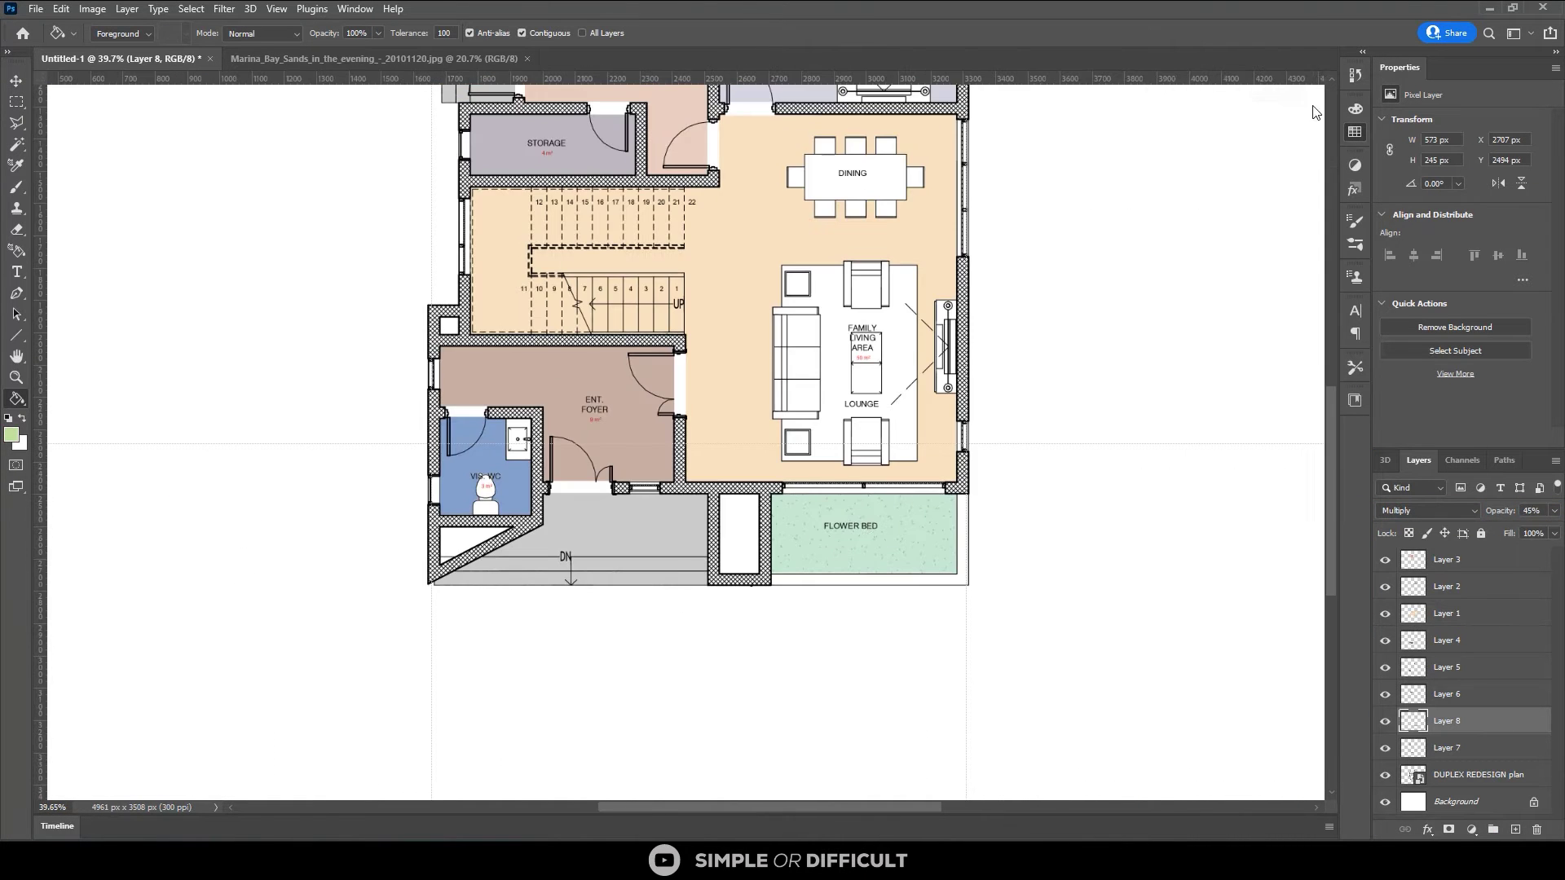
key("v")
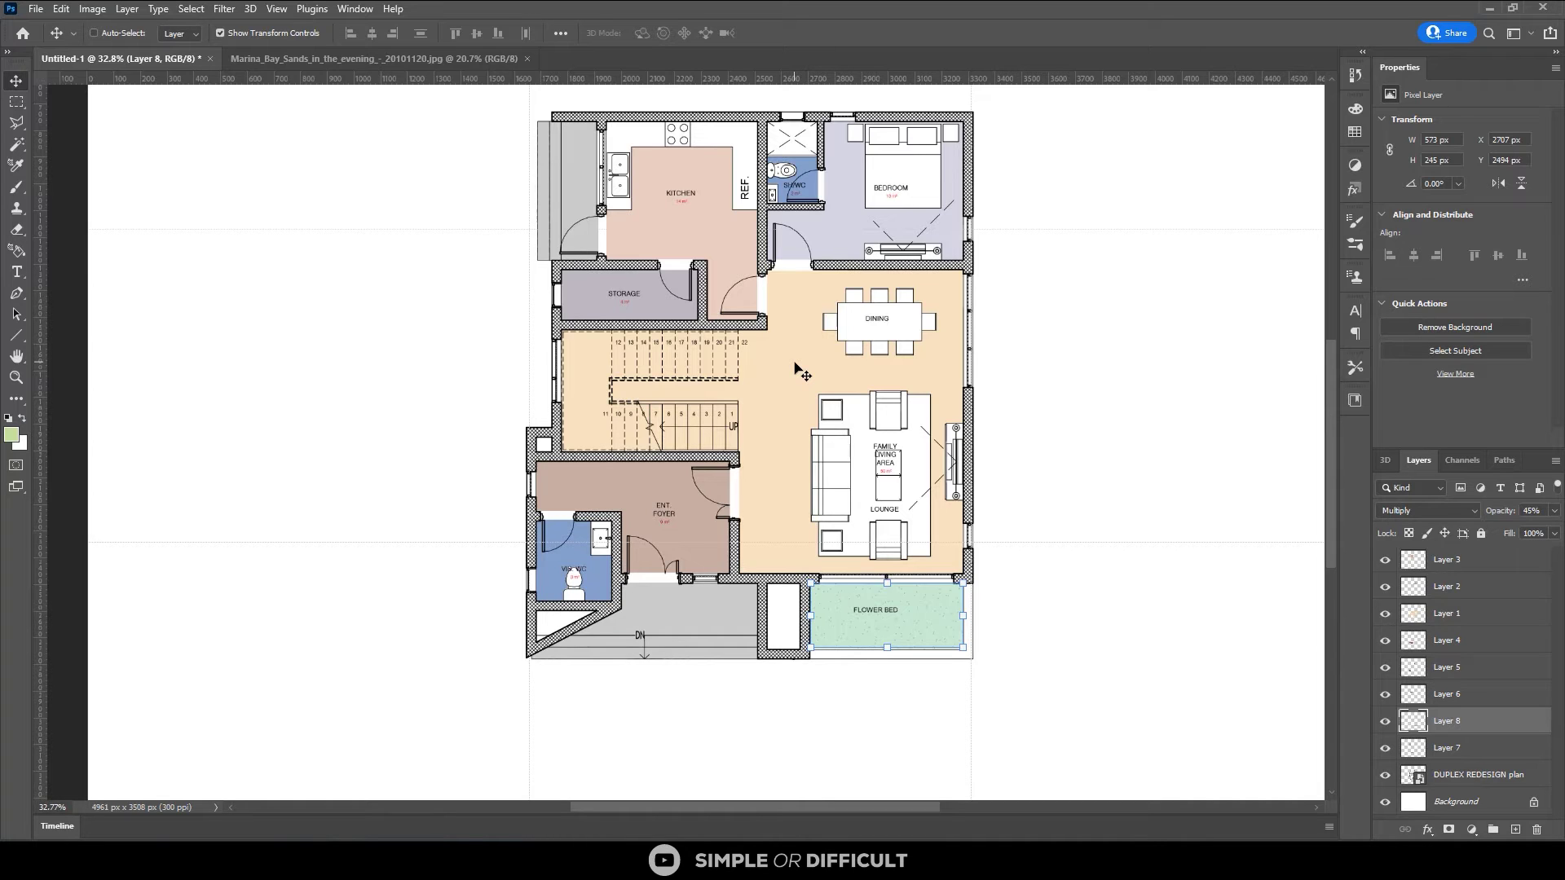
Duplicate the DUPLEX REDESIGN plan layer.
left_click(1490, 774)
scroll(313, 368, "down", 1)
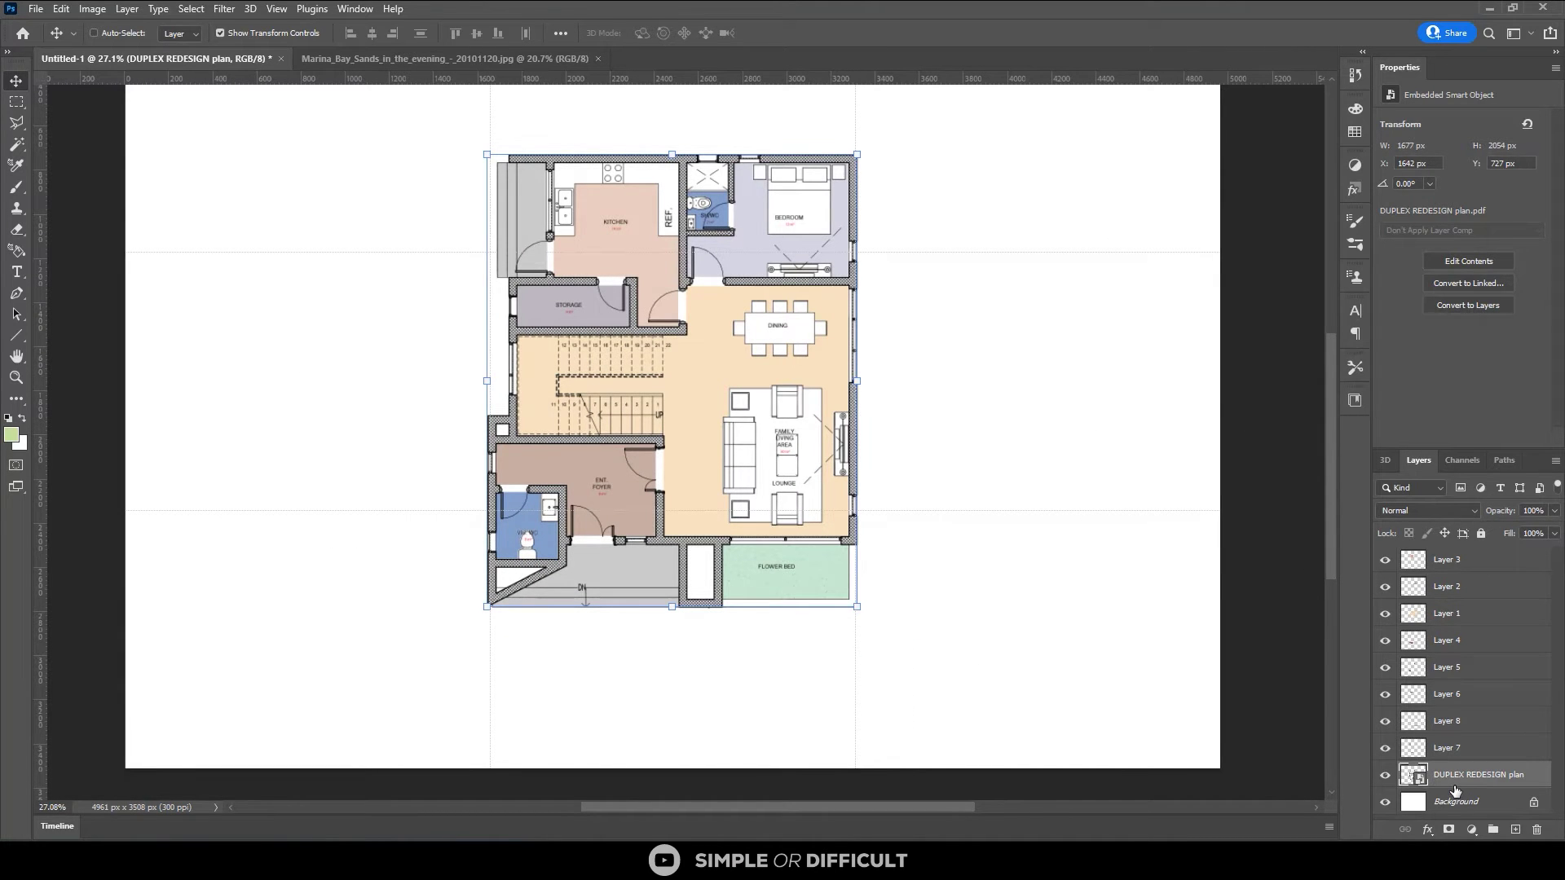
key("ctrl+j")
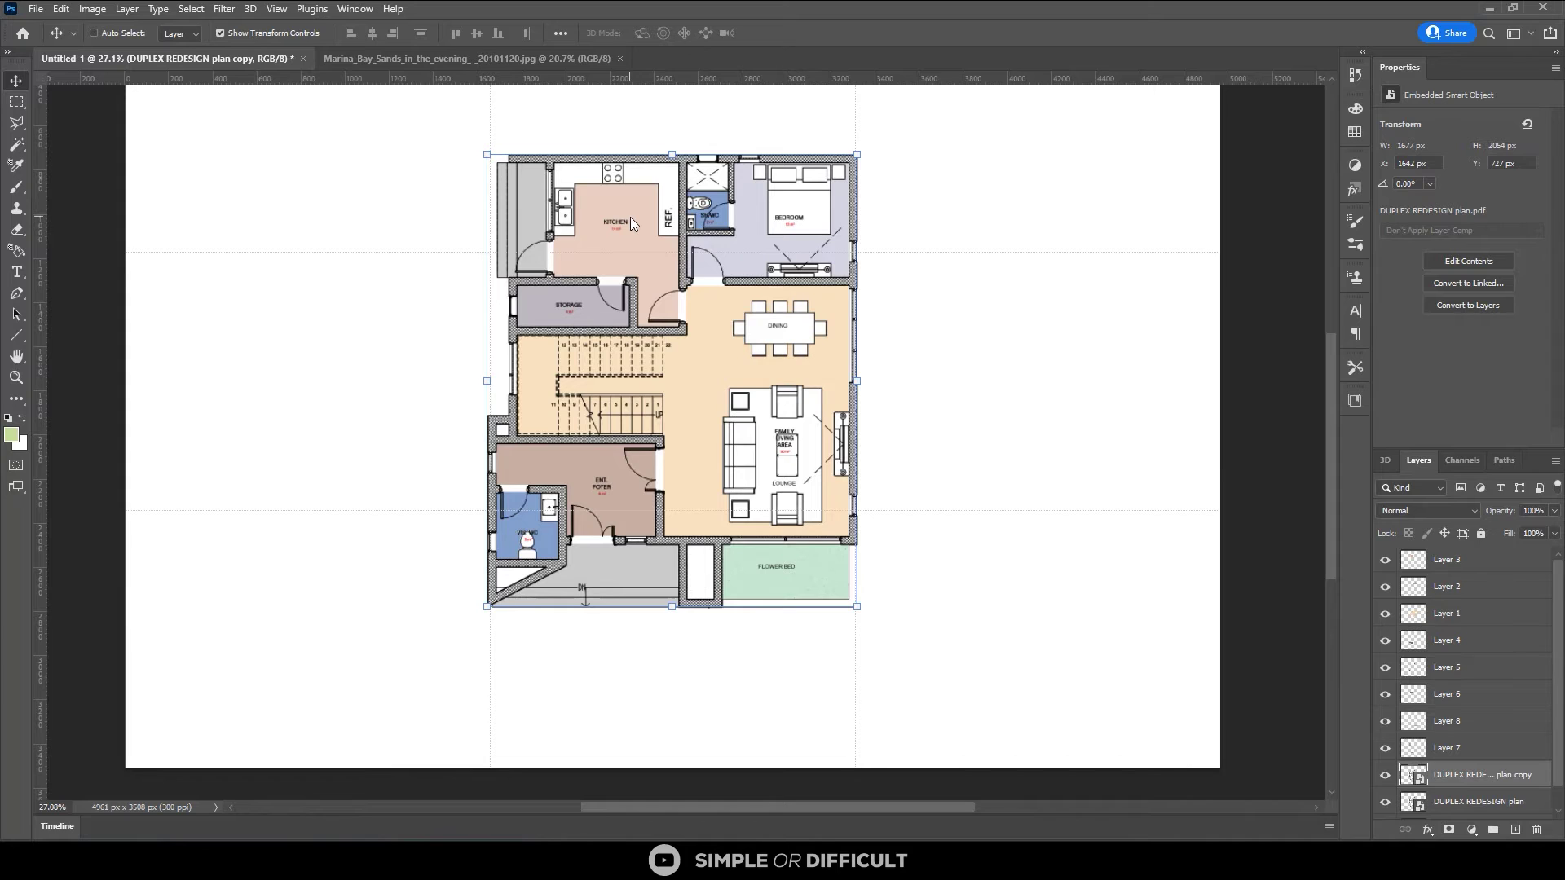
Nudge the duplicated plan layer about 15 px right and 21 px down, to X 1657 px and Y 748 px.
key("Right")
key("Right")
key("Right")
key("Right")
key("Right")
key("Right")
key("Right")
key("Right")
key("Right")
key("Right")
key("Right")
key("Right")
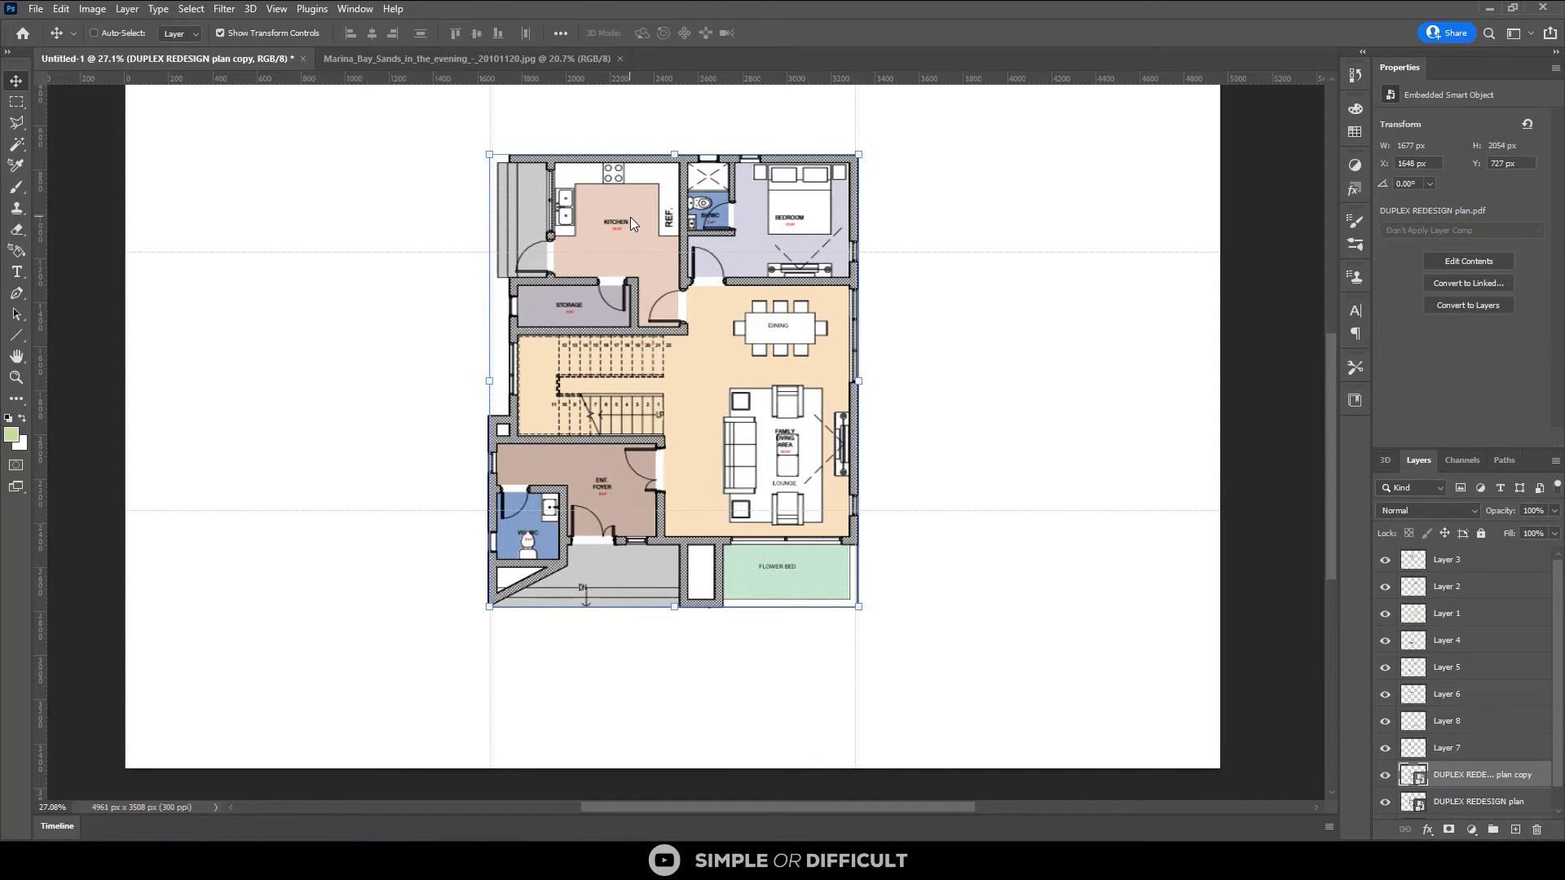
key("Down")
key("Down")
key("Down")
key("Down")
key("Down")
key("Down")
key("Down")
key("Down")
key("Down")
key("Down")
key("Down")
key("Down")
key("Down")
key("Down")
key("Down")
key("Down")
key("Down")
key("Down")
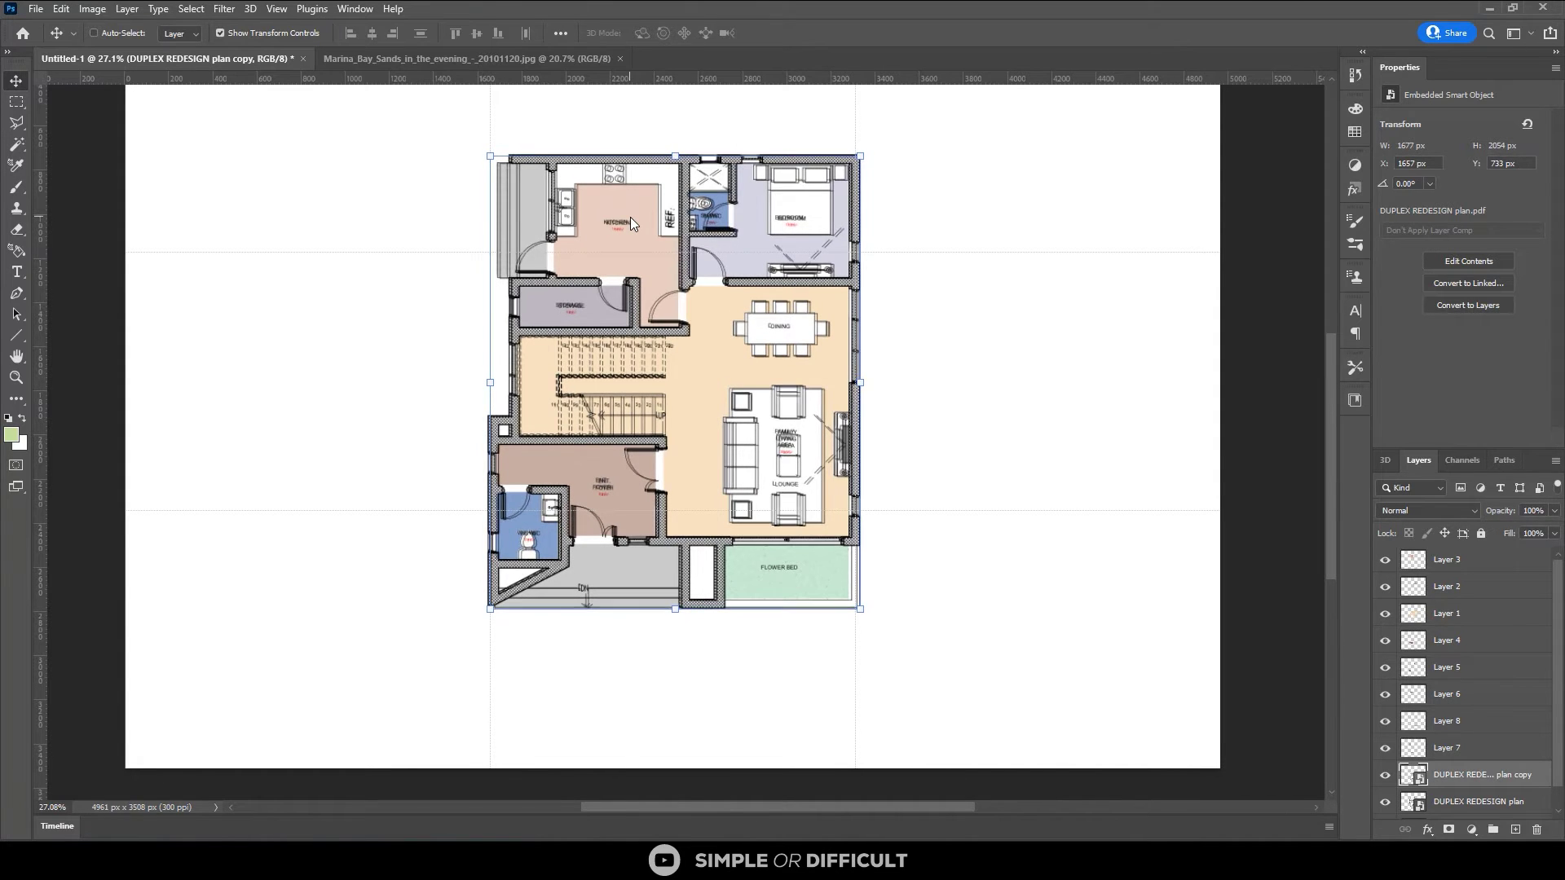
key("Down")
key("Down")
key("Down")
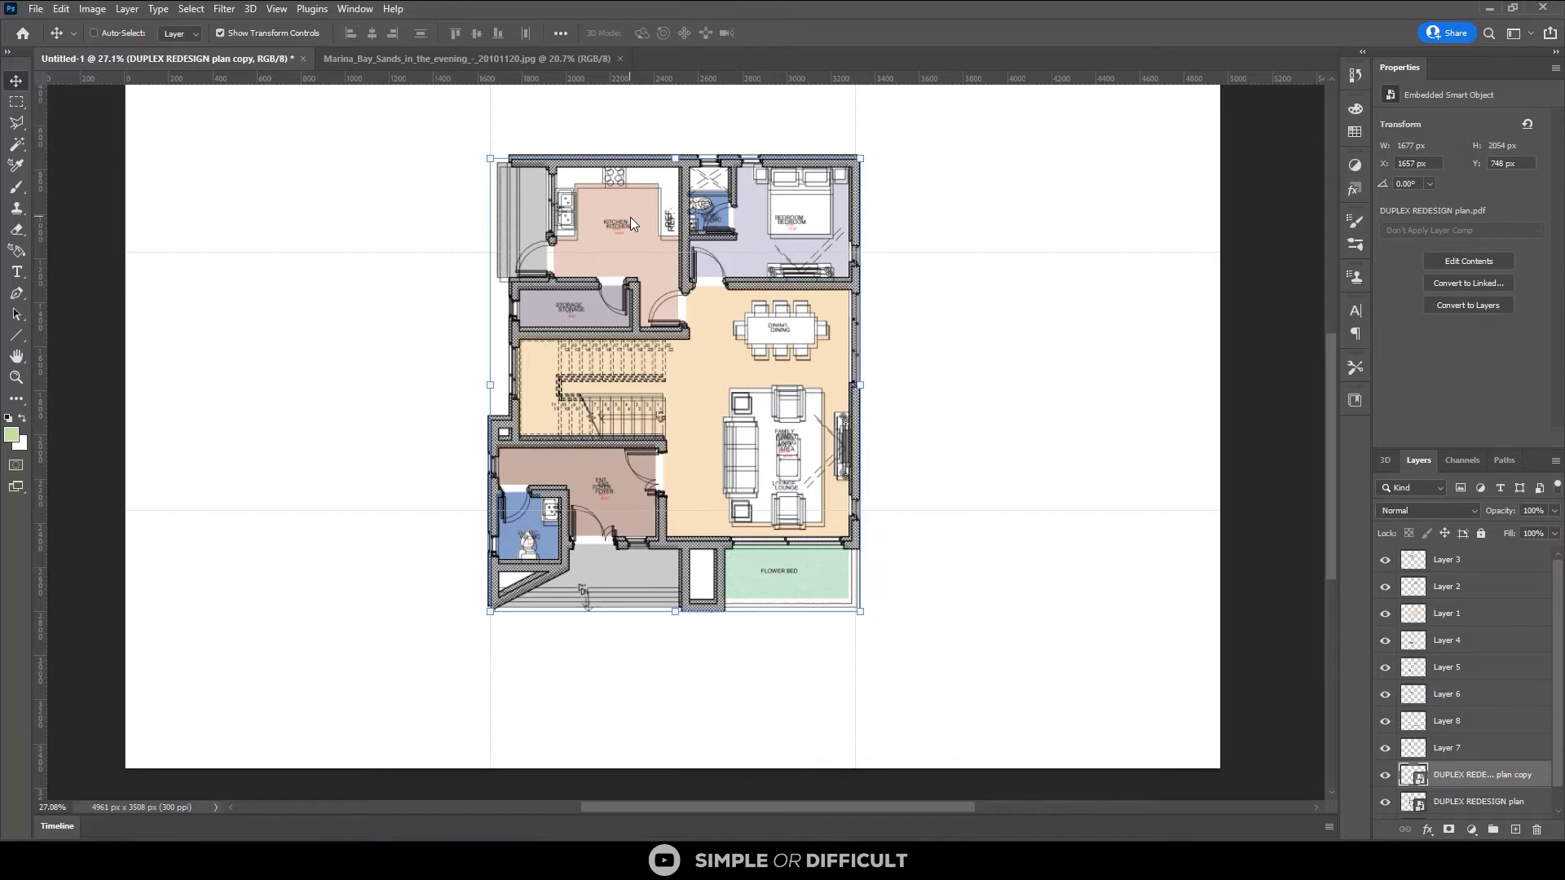
Set the offset plan copy to Multiply and apply a Gaussian Blur with a radius of 8.6 pixels.
left_click(1459, 514)
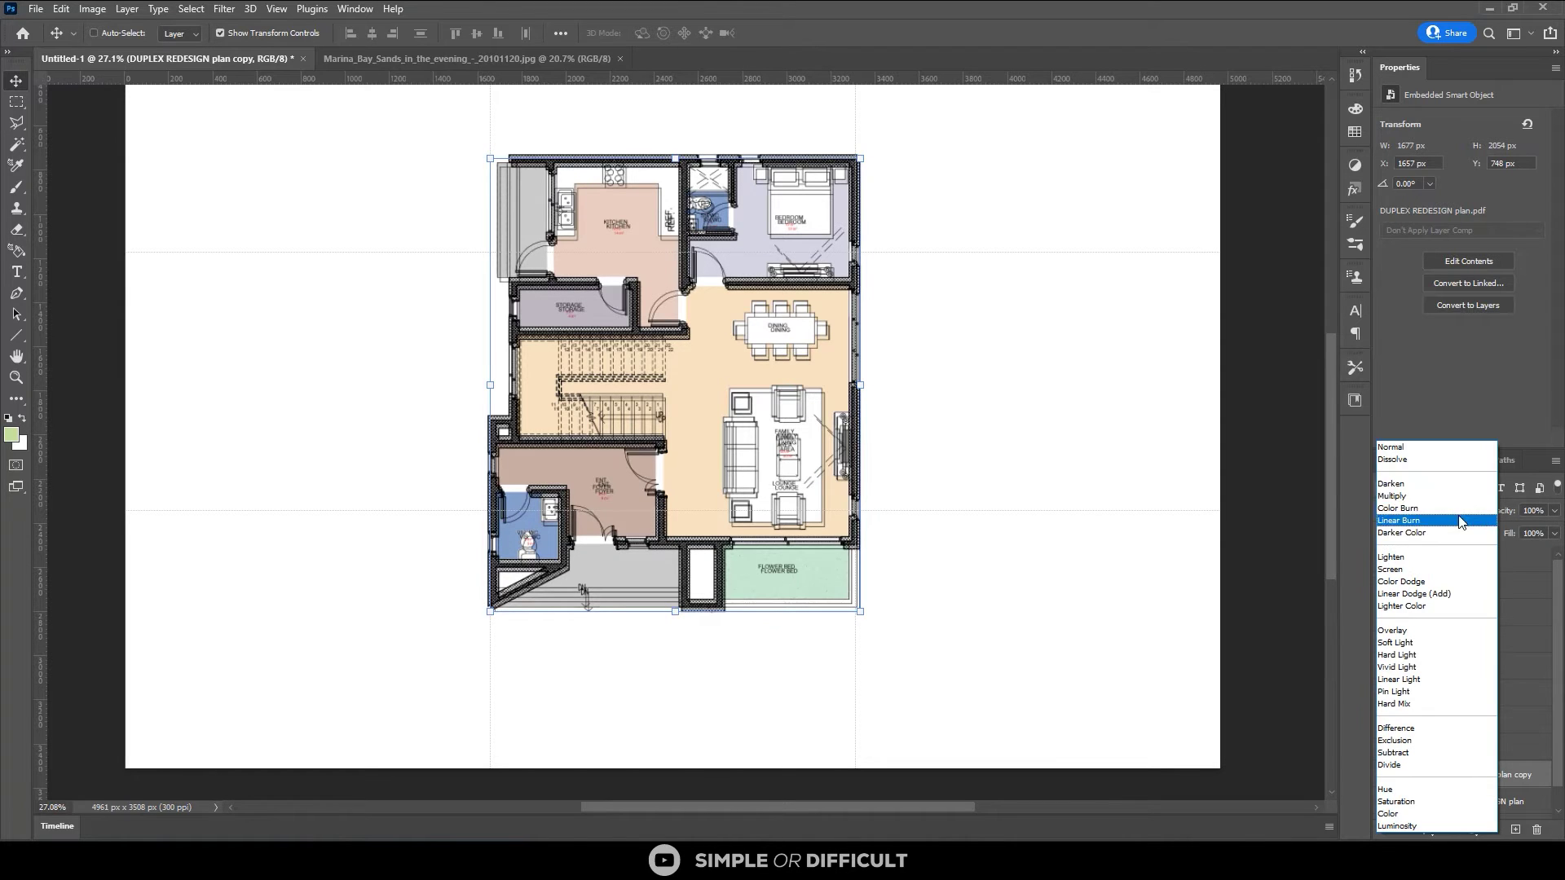
left_click(1430, 498)
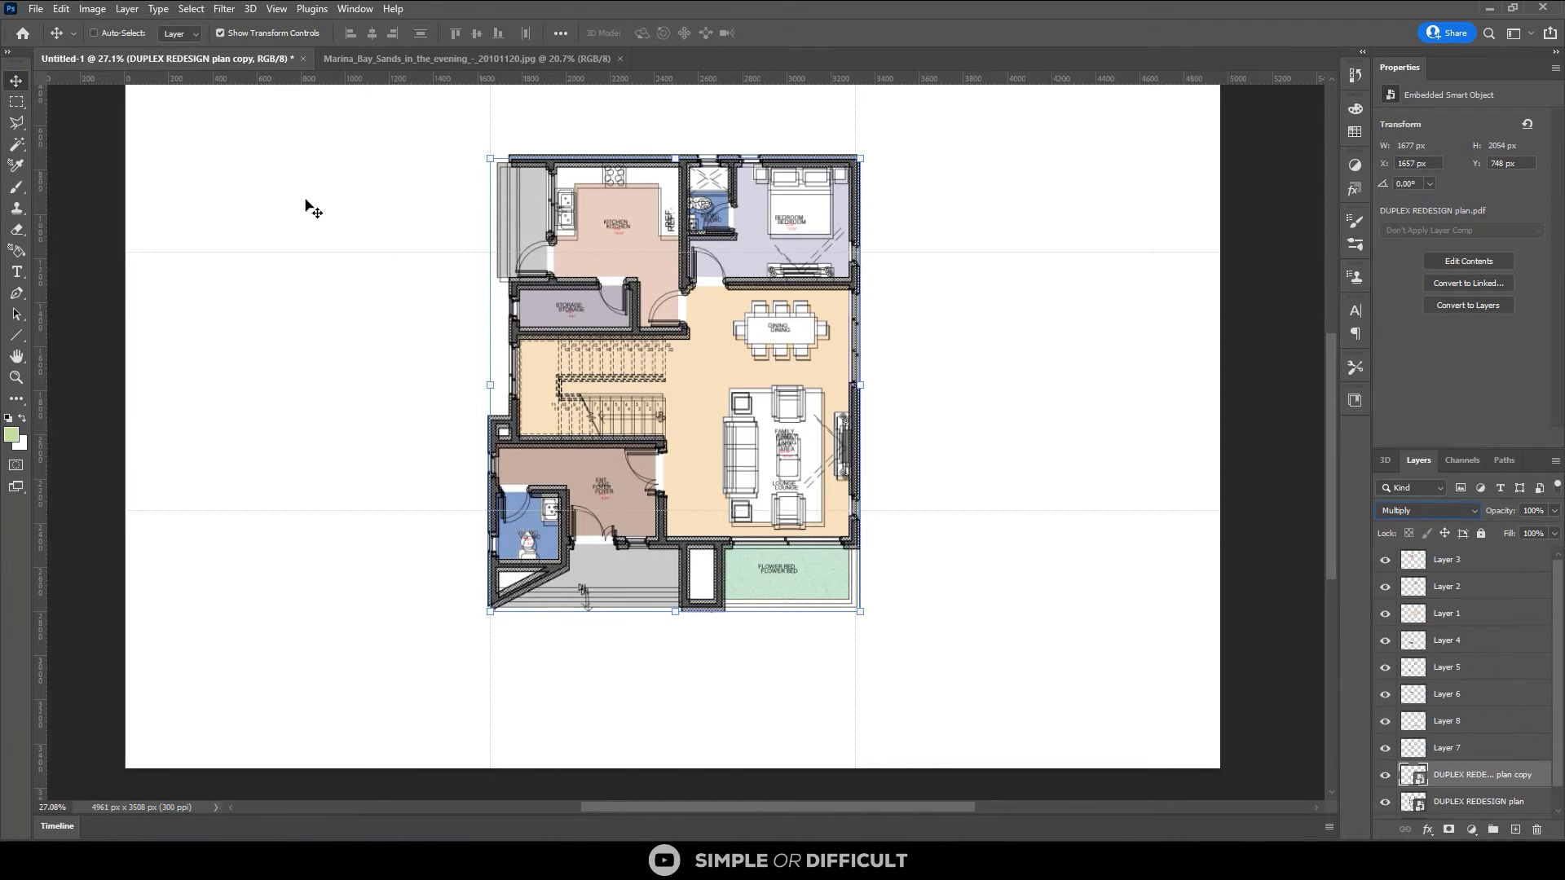
left_click(228, 11)
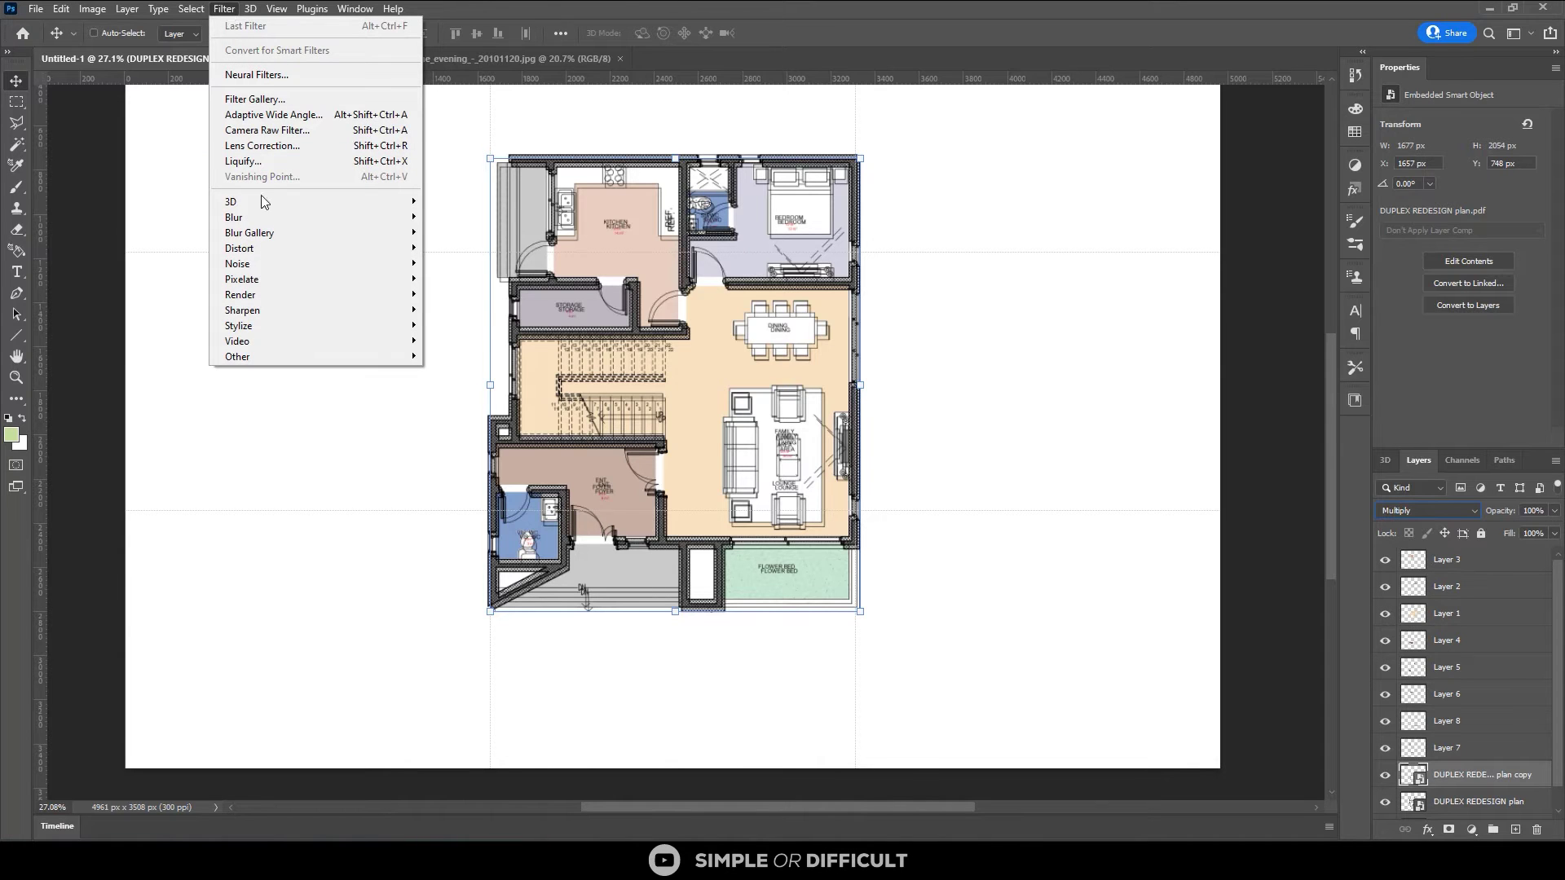
mouse_move(268, 223)
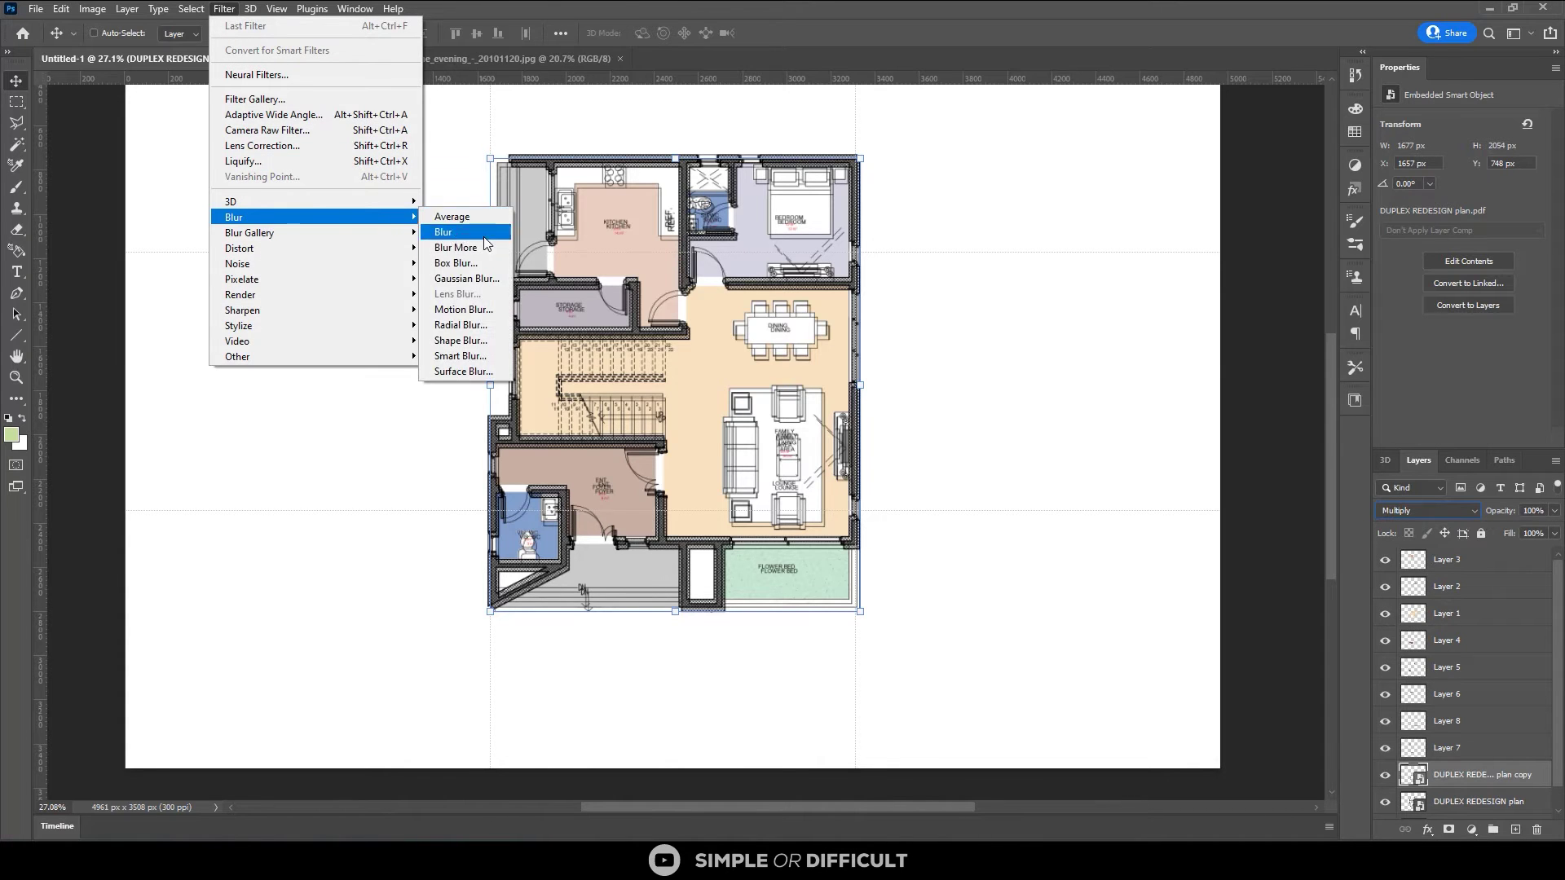
left_click(492, 280)
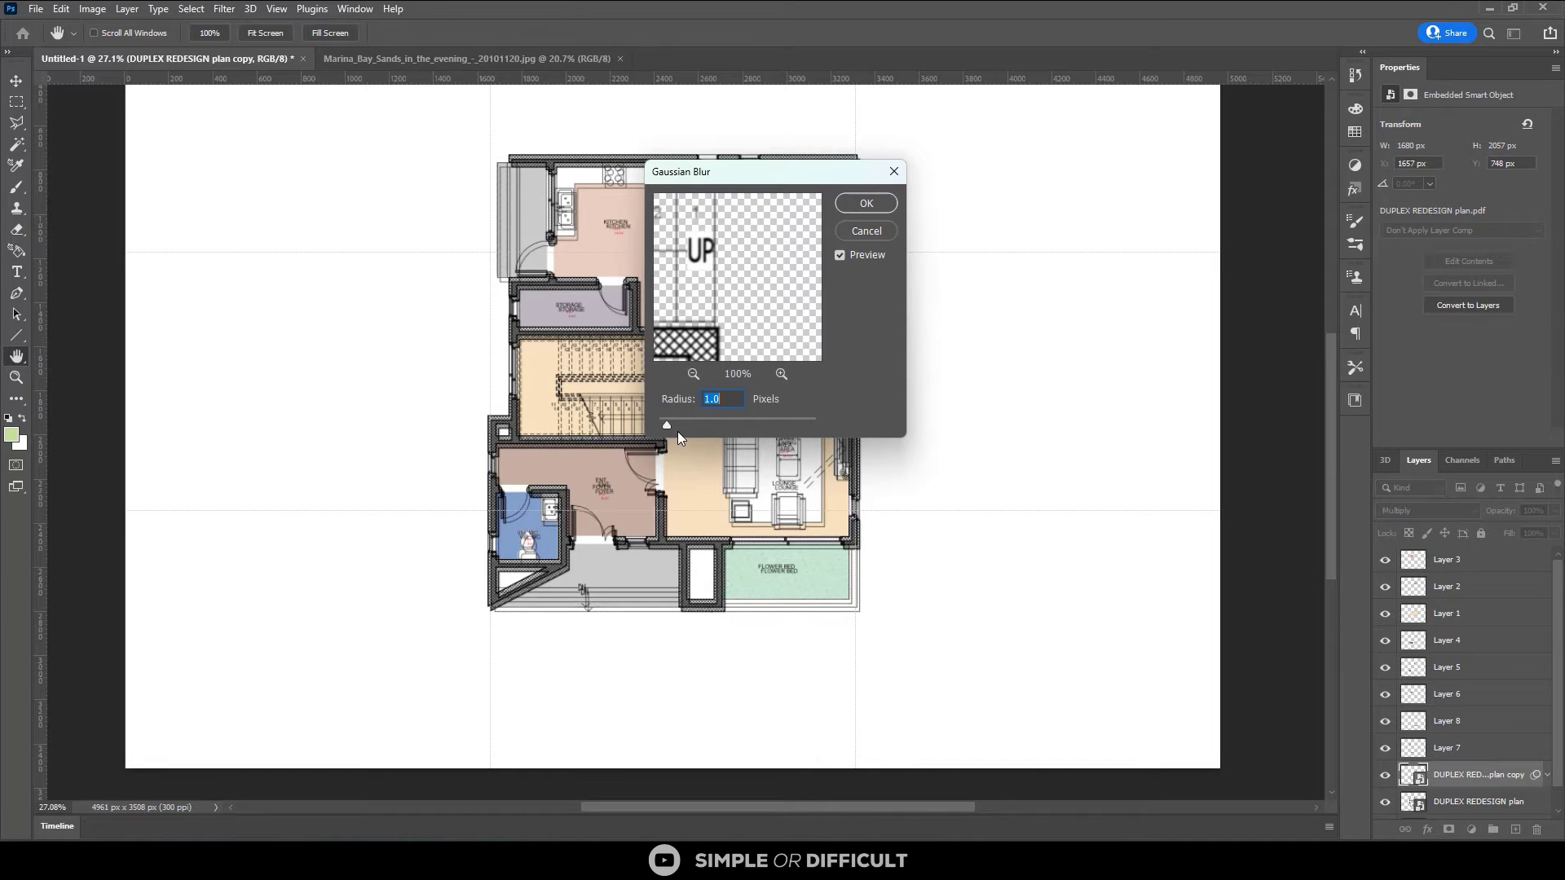
left_click_drag(670, 427, 729, 425)
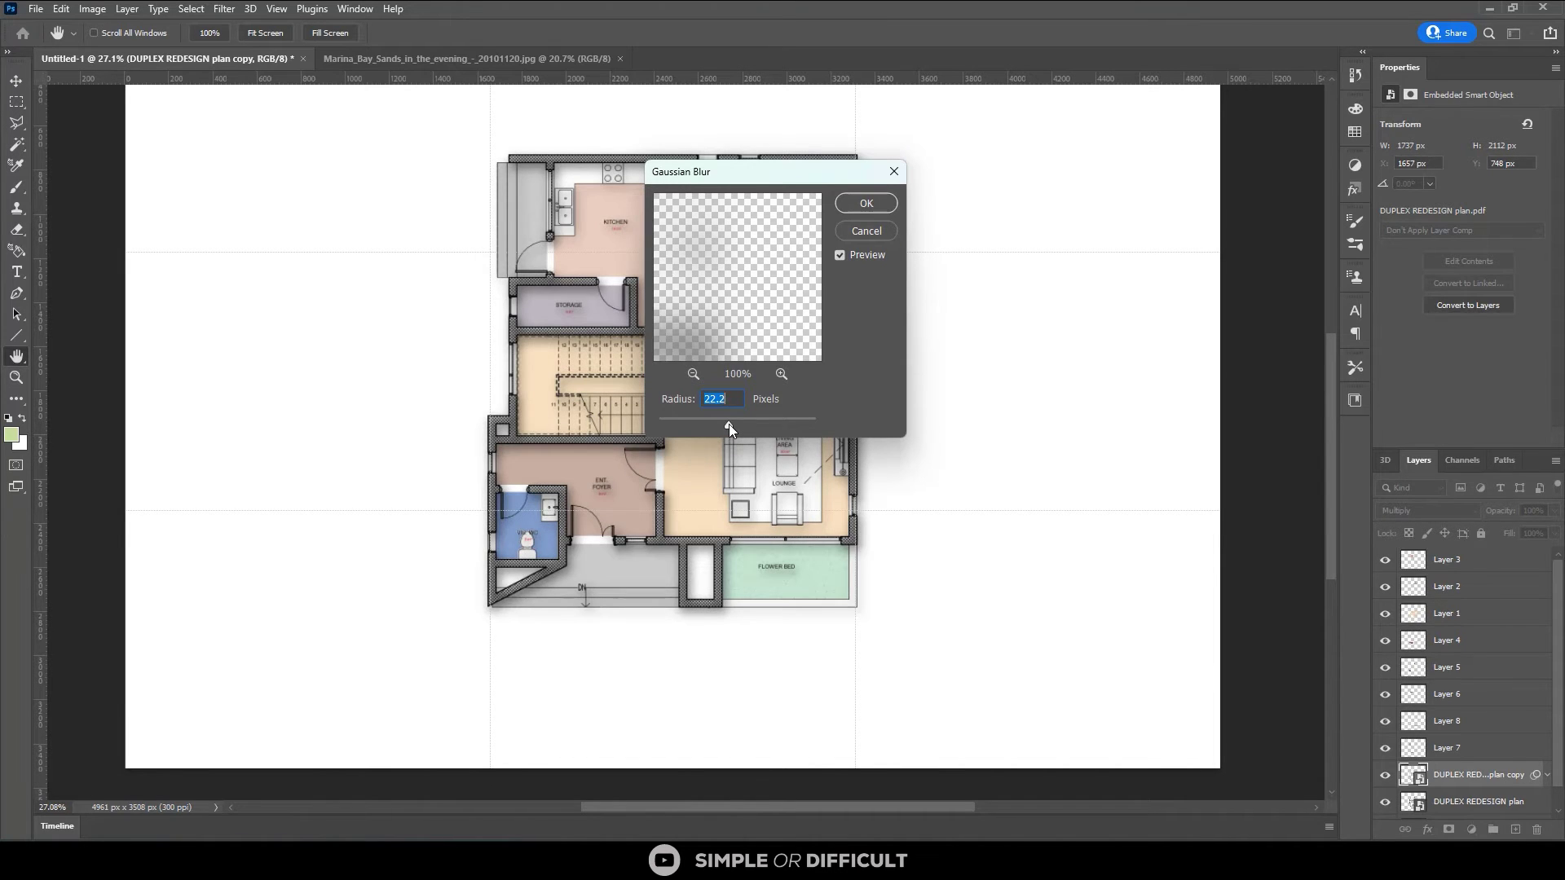
left_click_drag(728, 425, 716, 429)
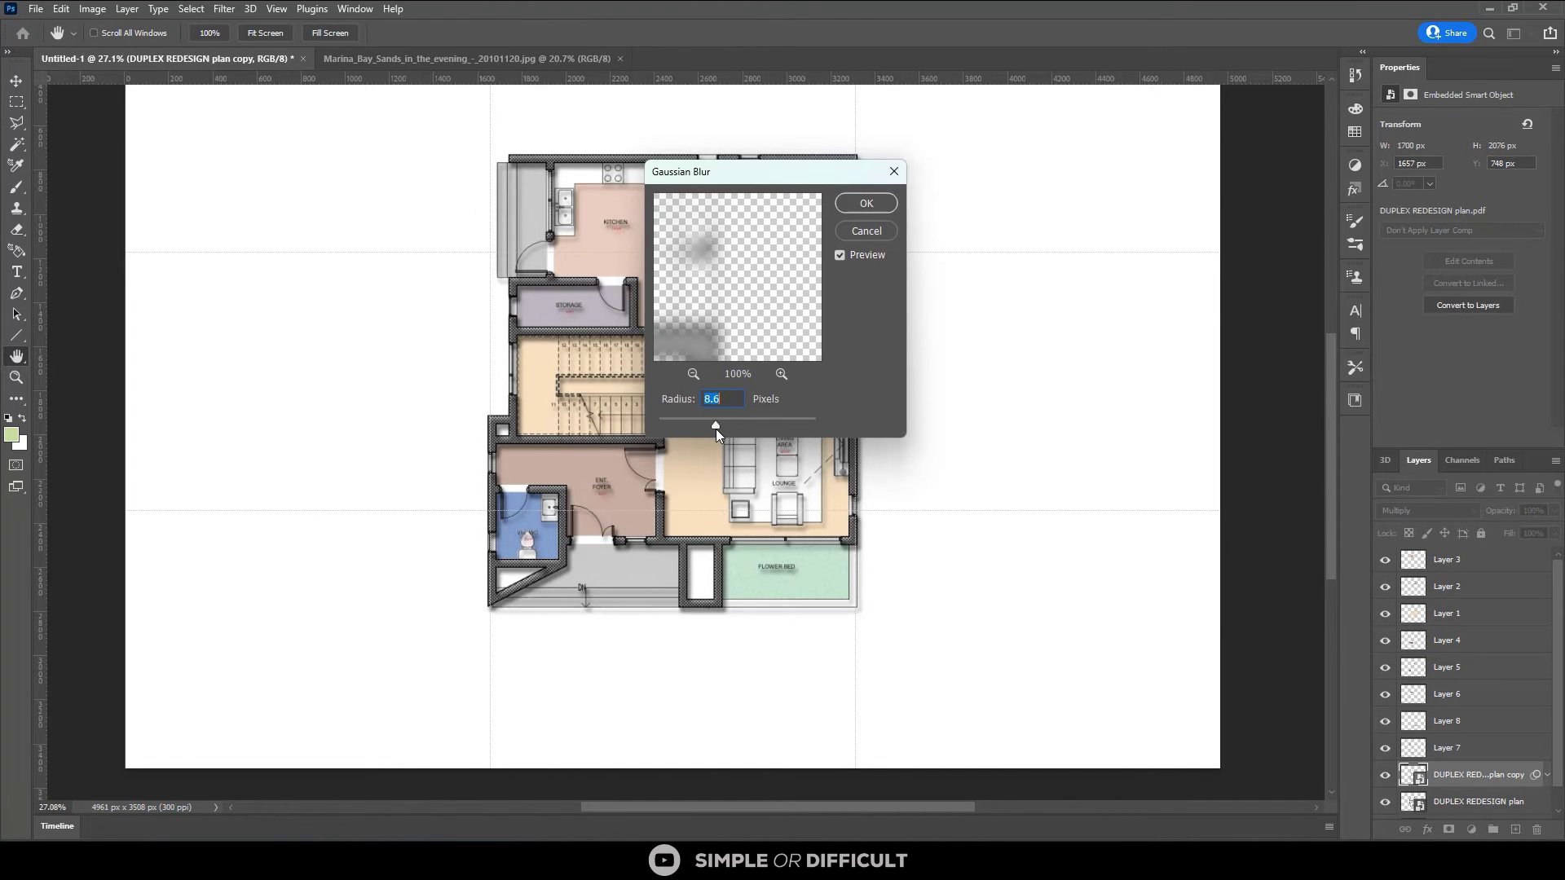
left_click(865, 204)
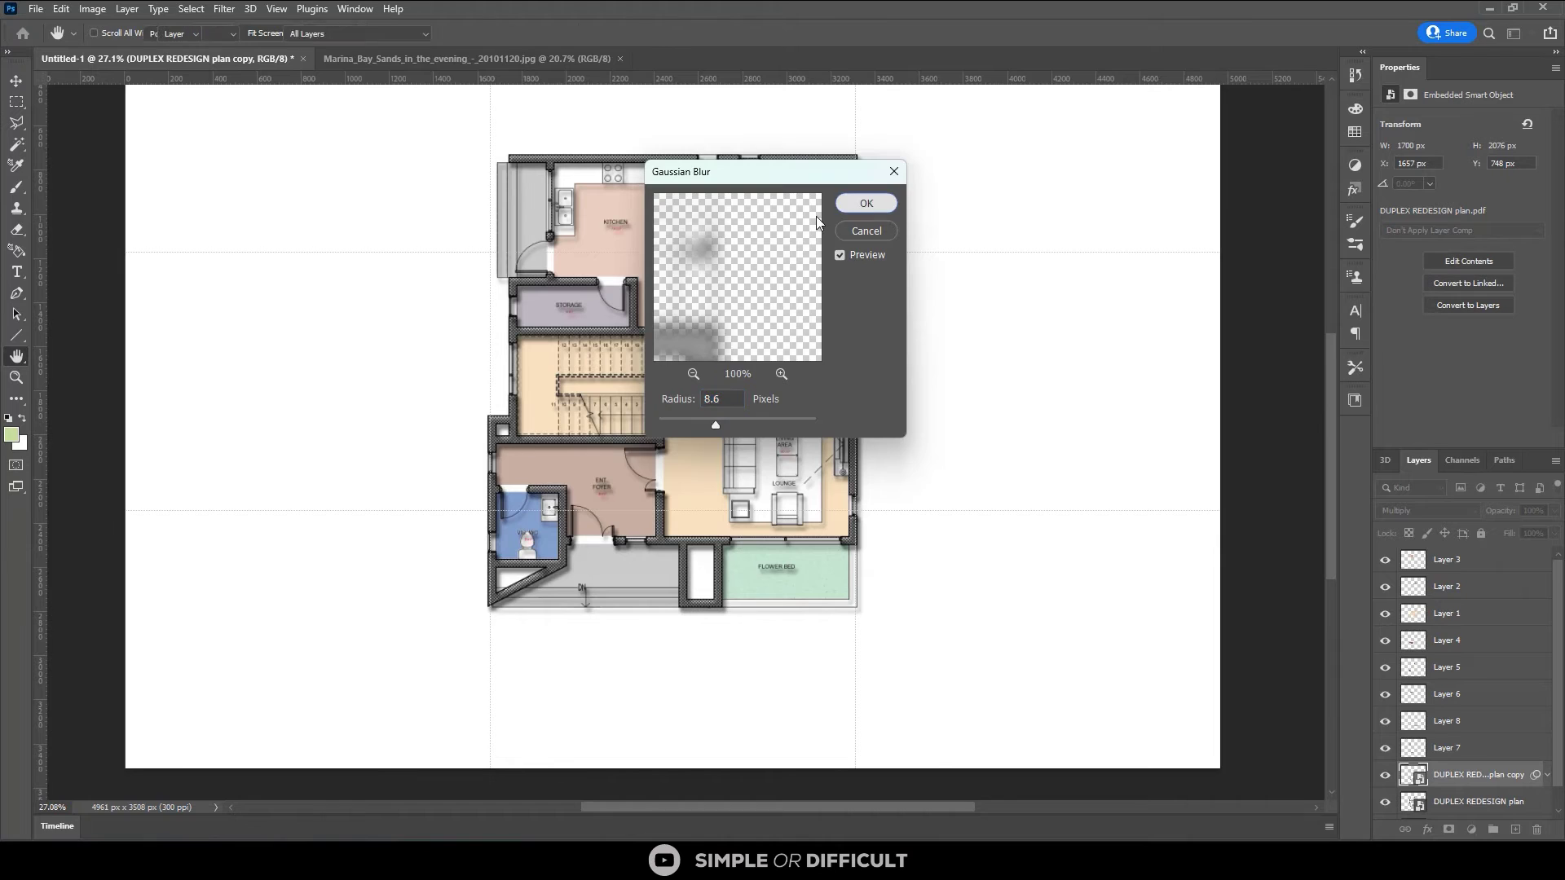
Move the blurred plan copy beneath the original DUPLEX REDESIGN plan layer and set its opacity to 75%.
scroll(1487, 748, "down", 2)
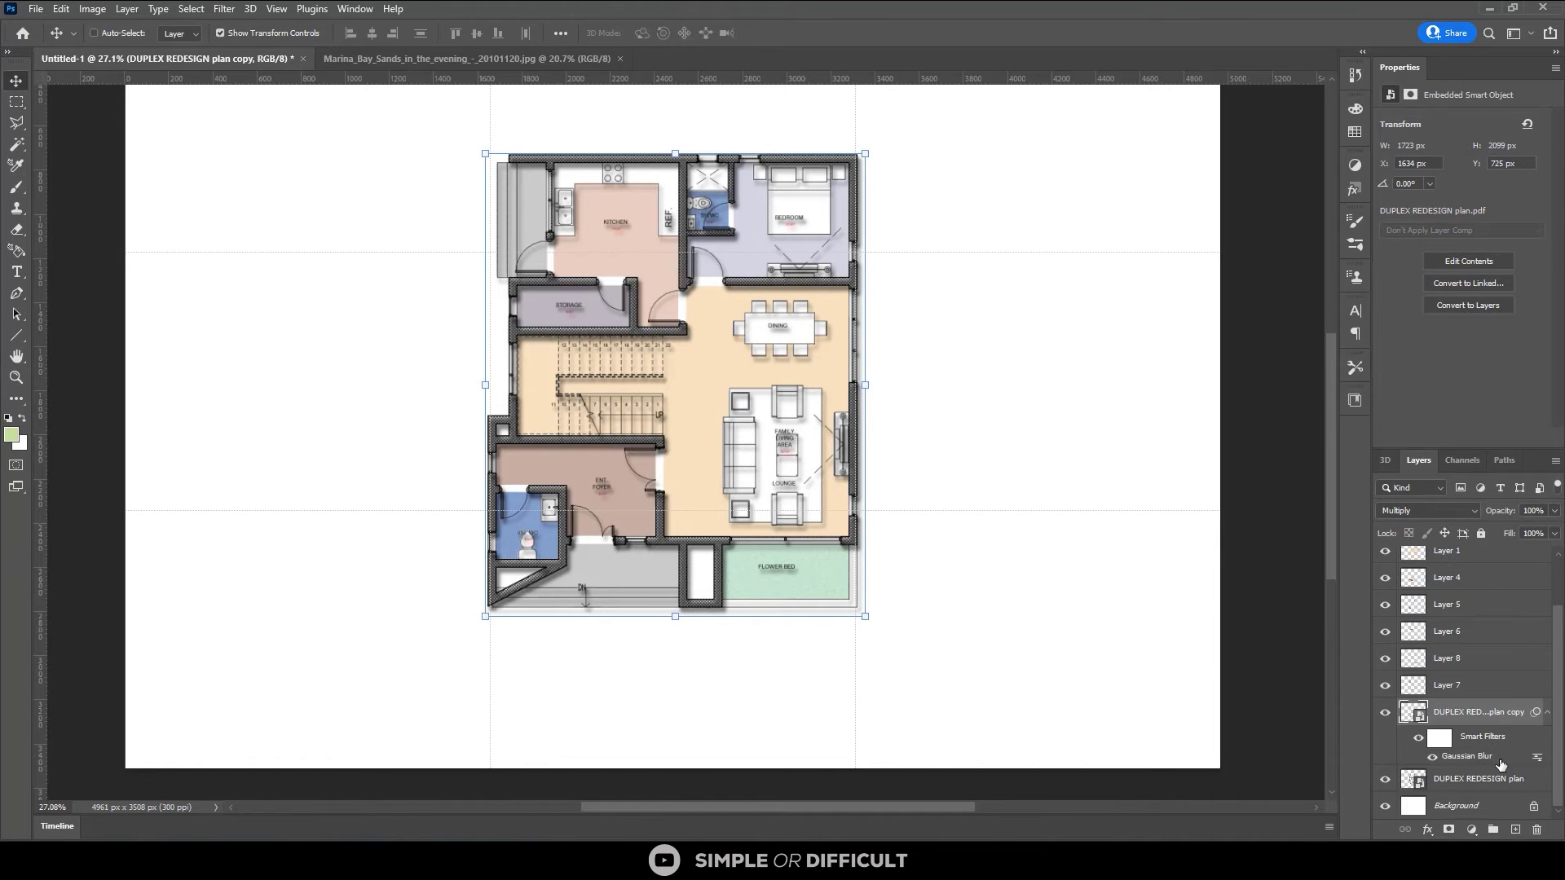
left_click_drag(1485, 717, 1483, 795)
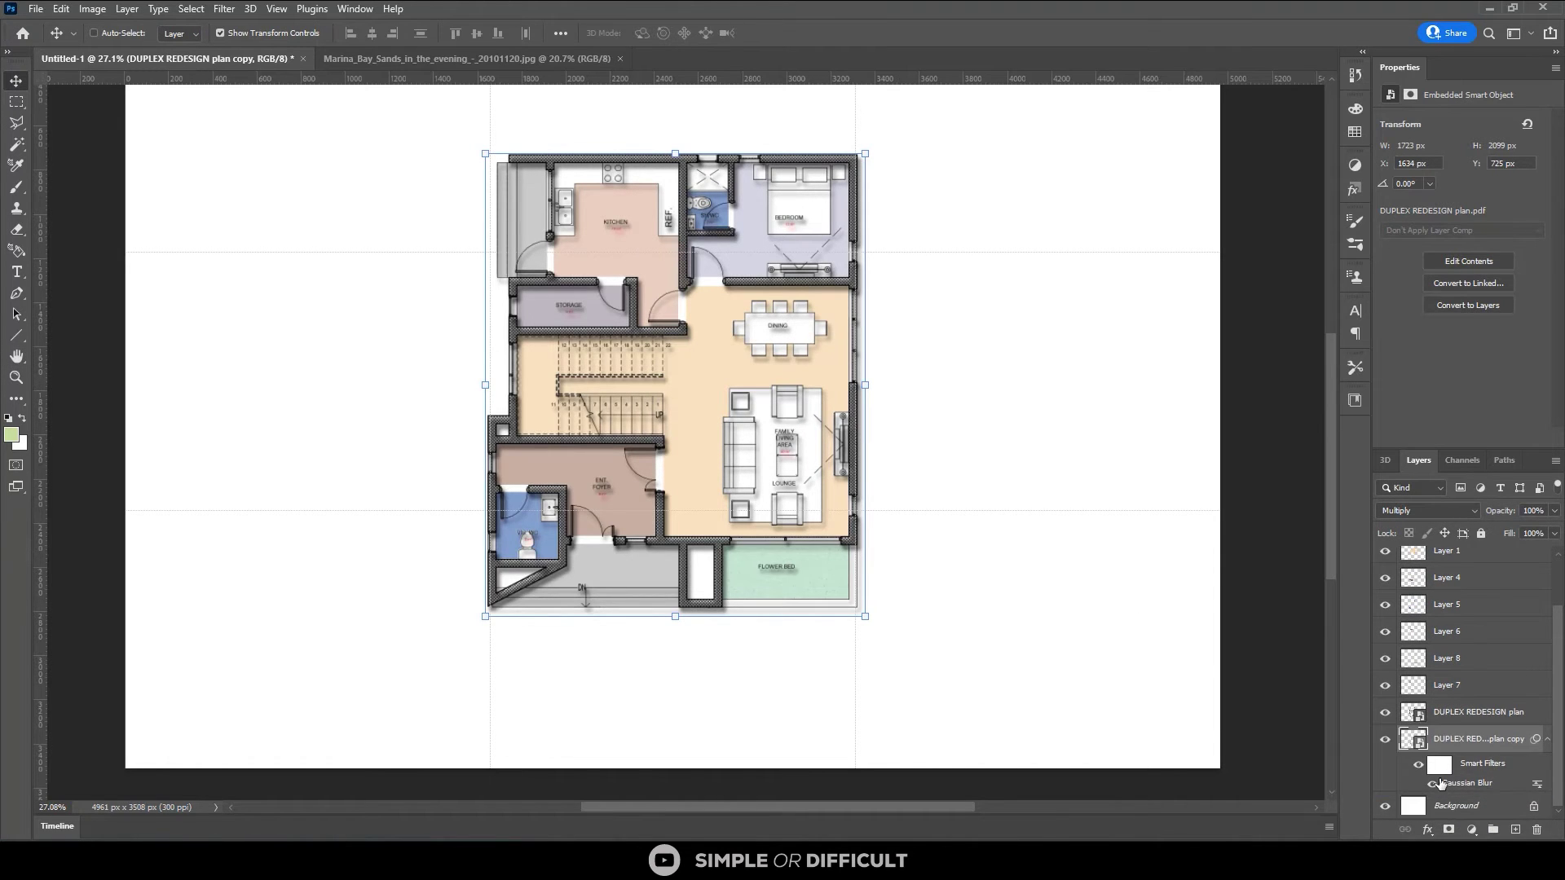
scroll(607, 189, "up", 5)
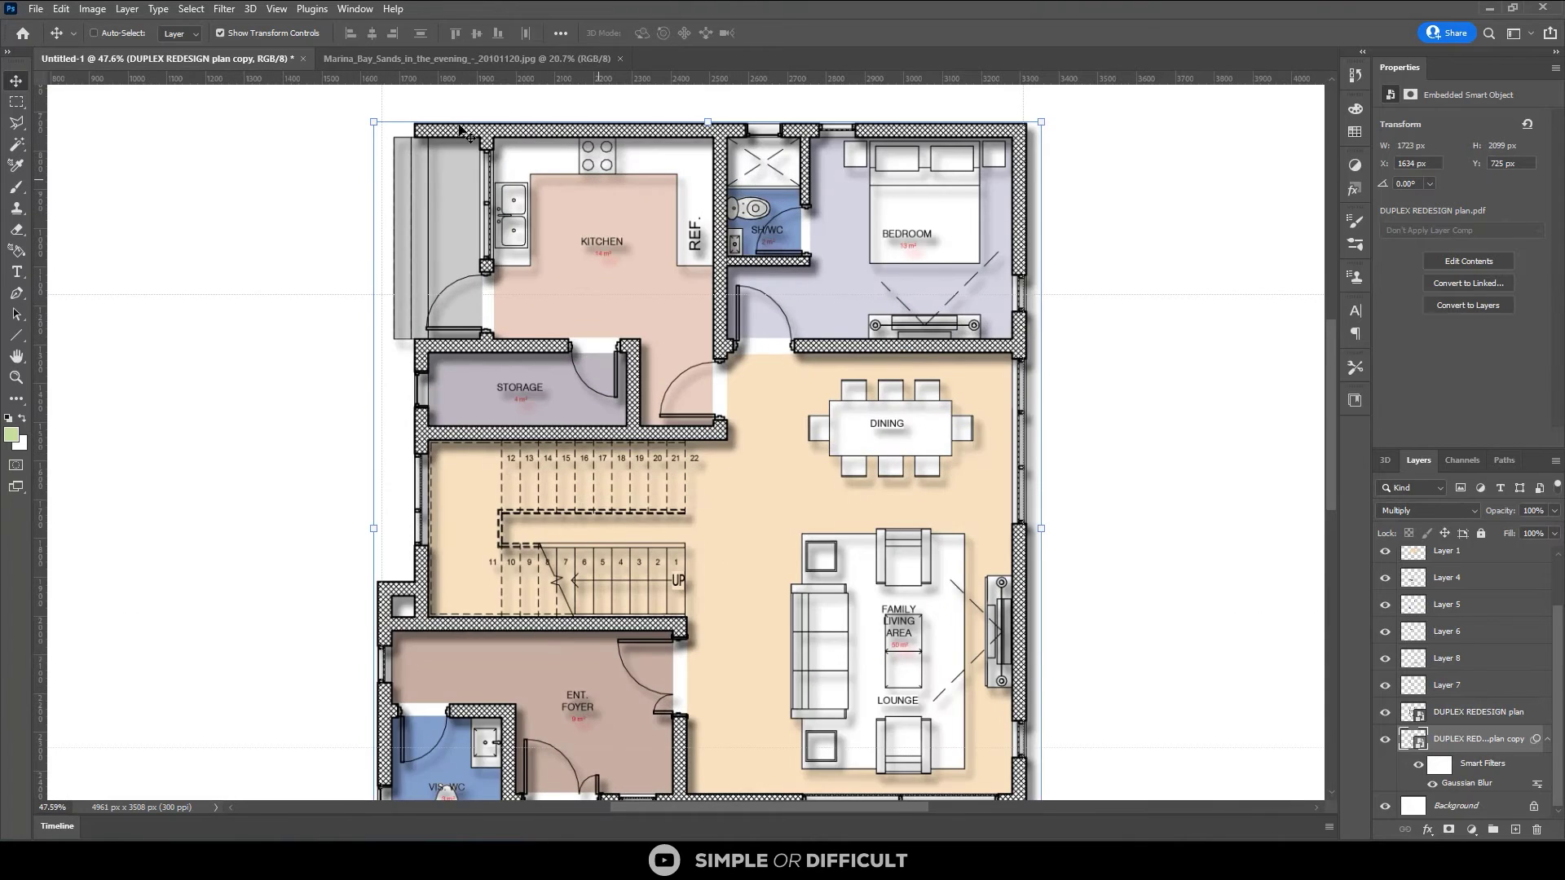
scroll(463, 132, "up", 3)
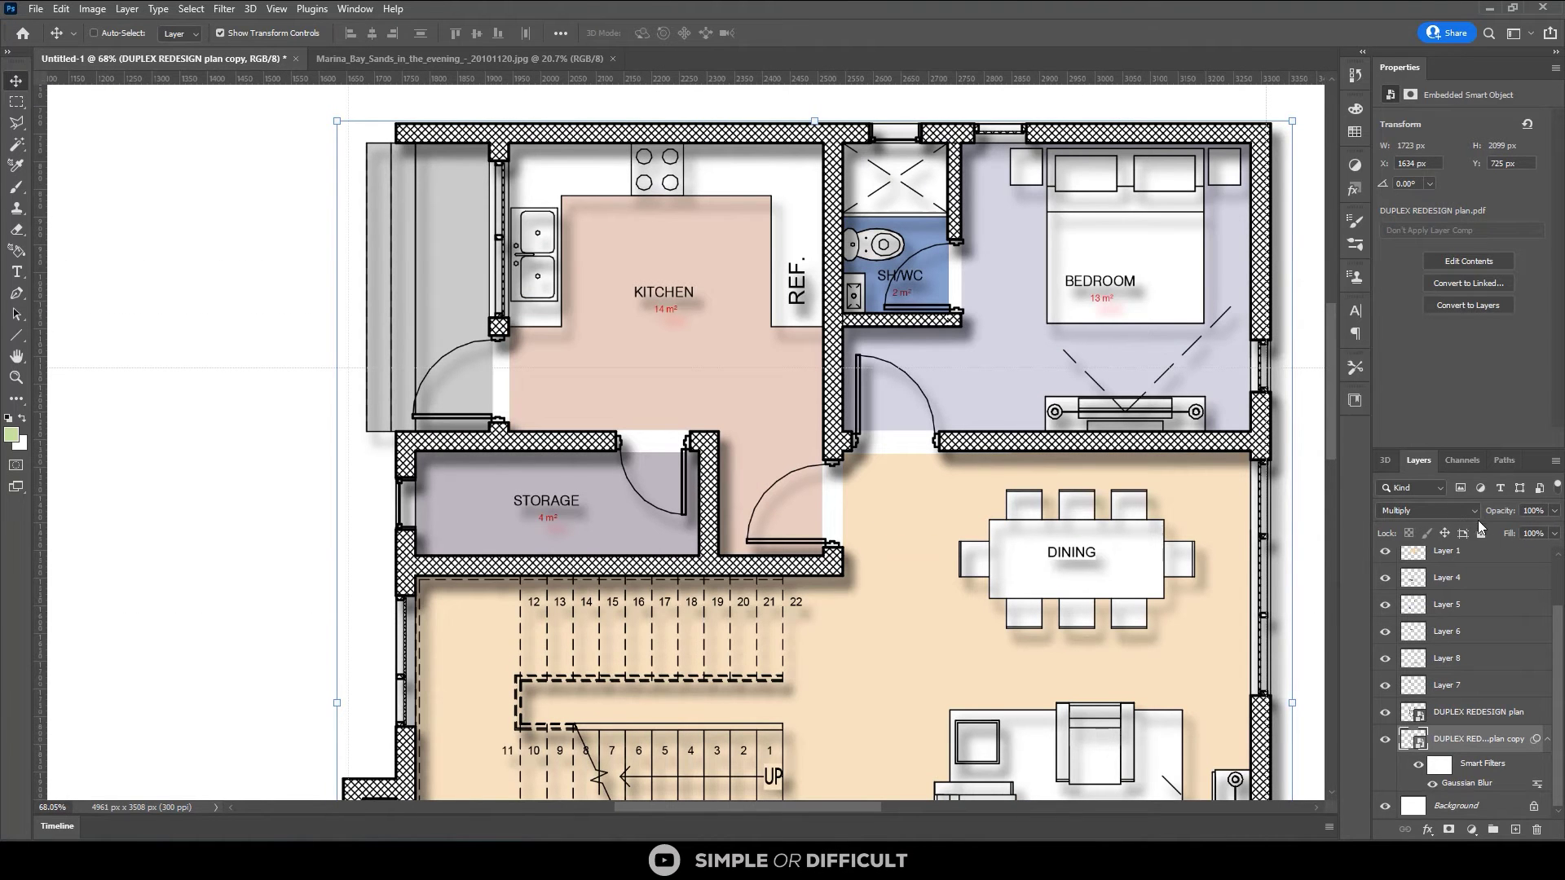
left_click(1533, 511)
type("75")
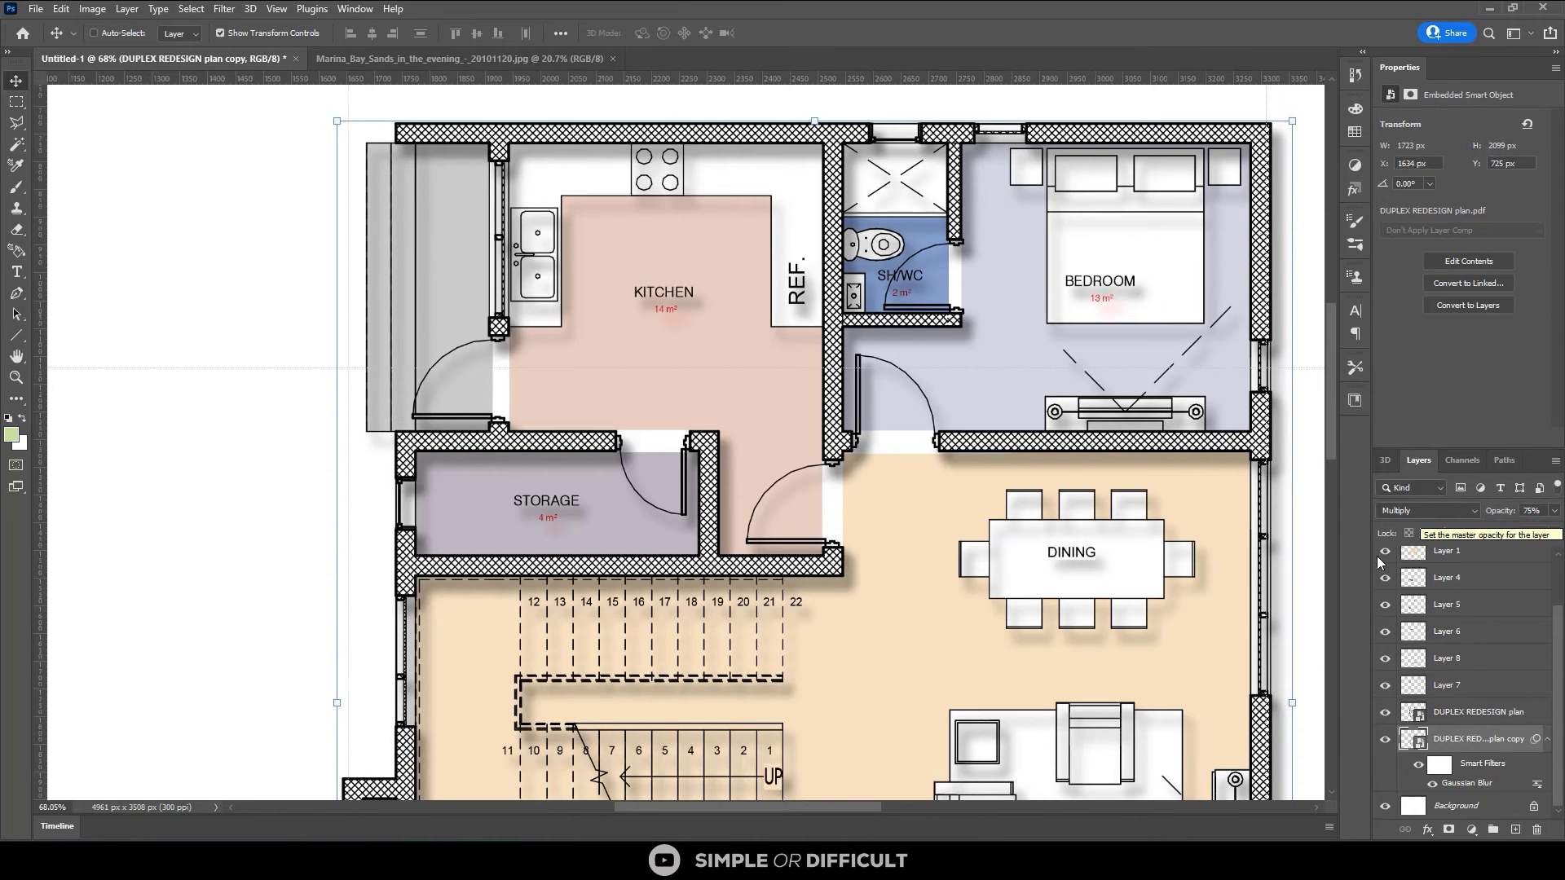
Edit the plan copy's Gaussian Blur smart filter and set its radius to 11.1 pixels.
scroll(802, 219, "down", 2)
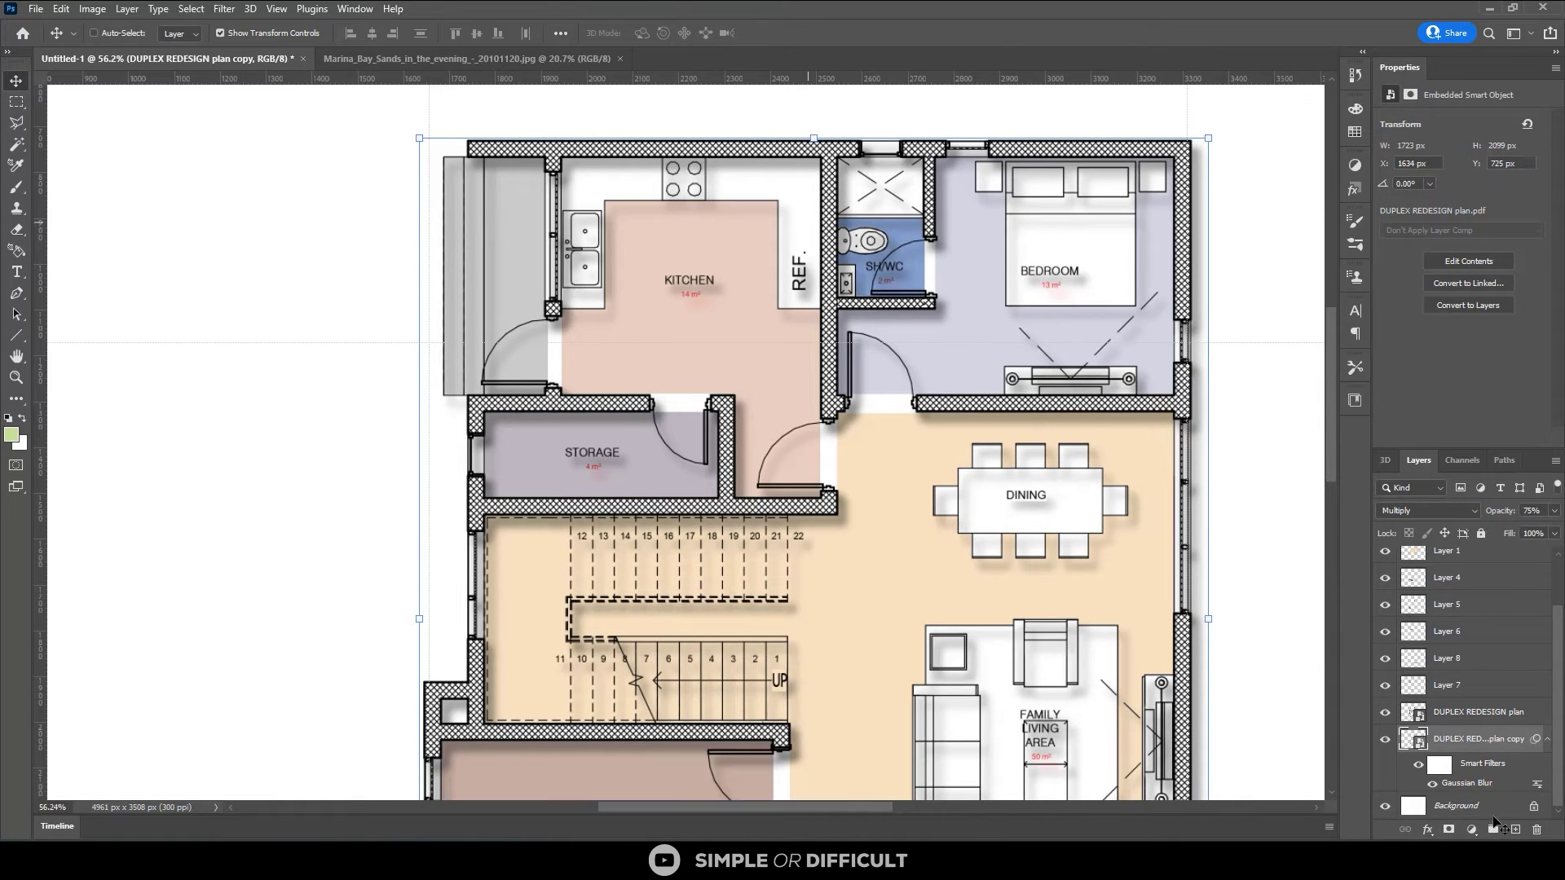
double_click(1468, 783)
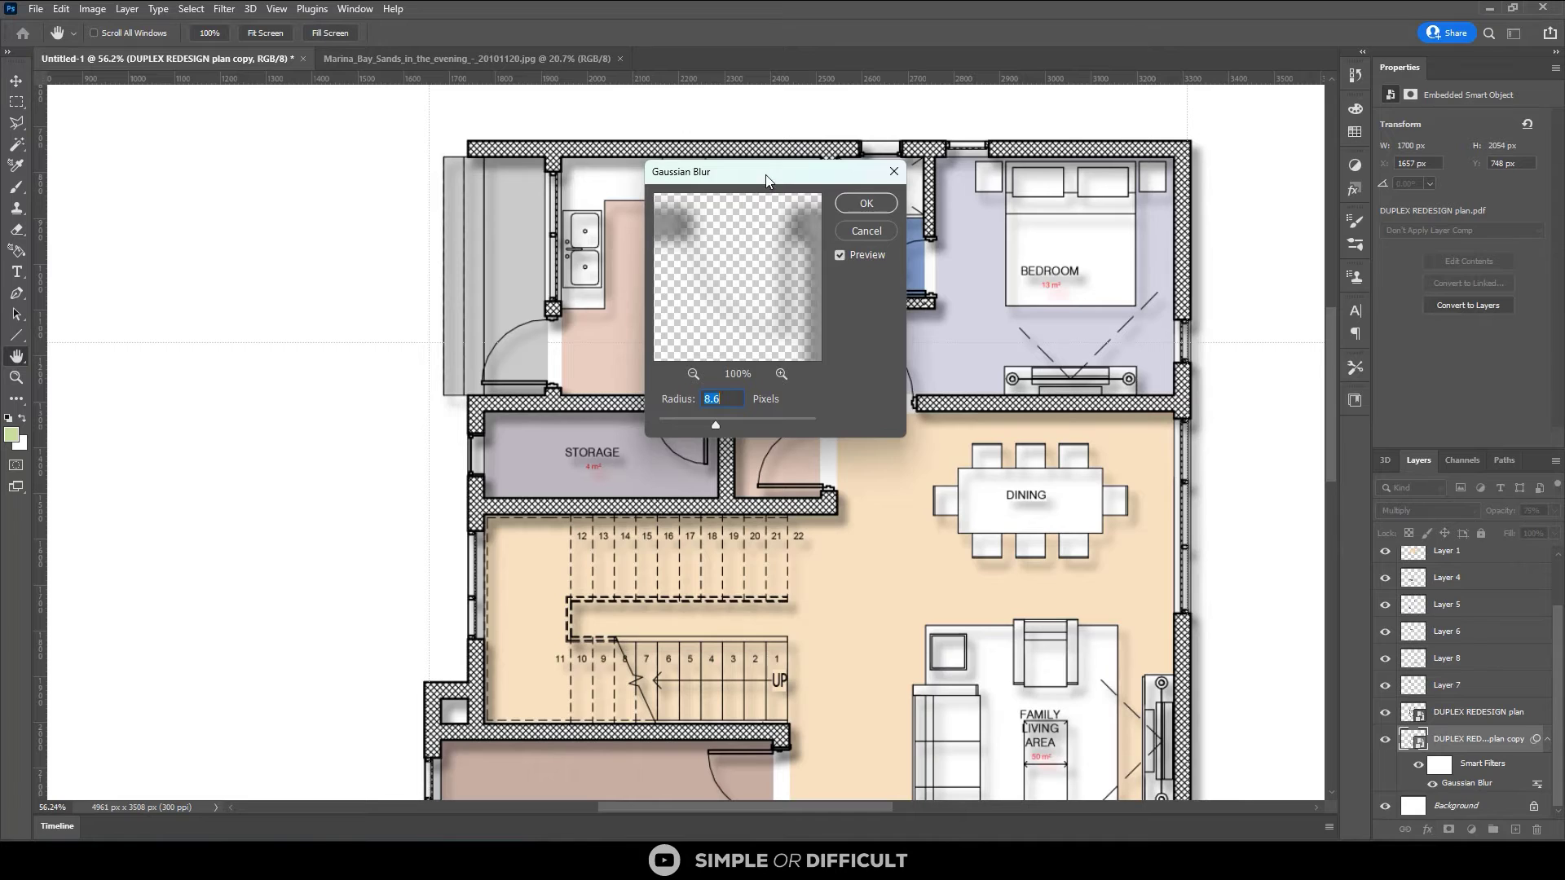
left_click_drag(766, 179, 973, 157)
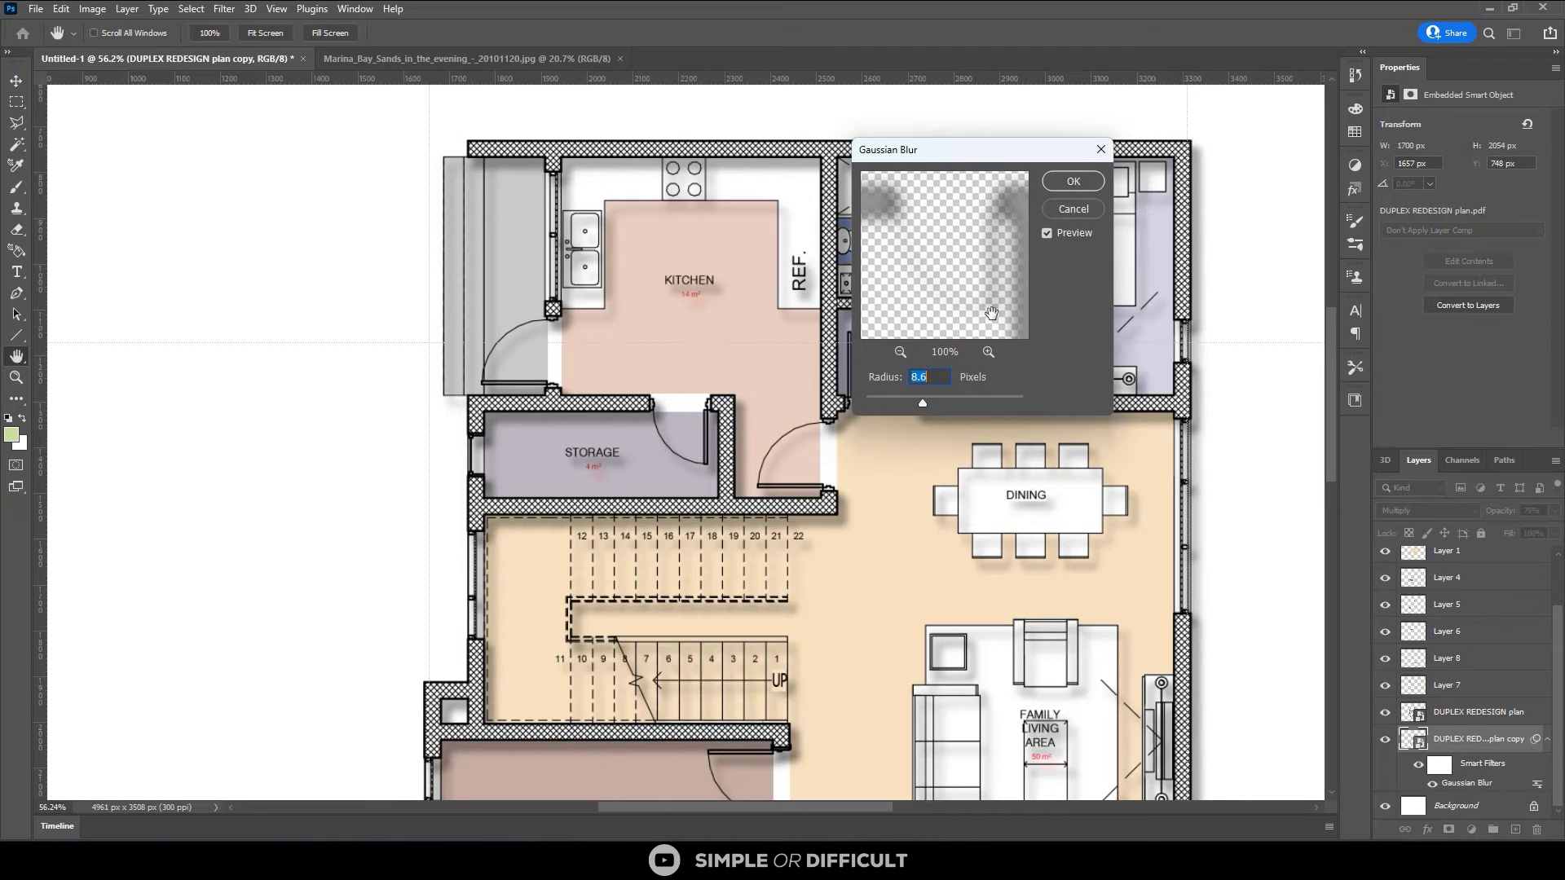
left_click(941, 400)
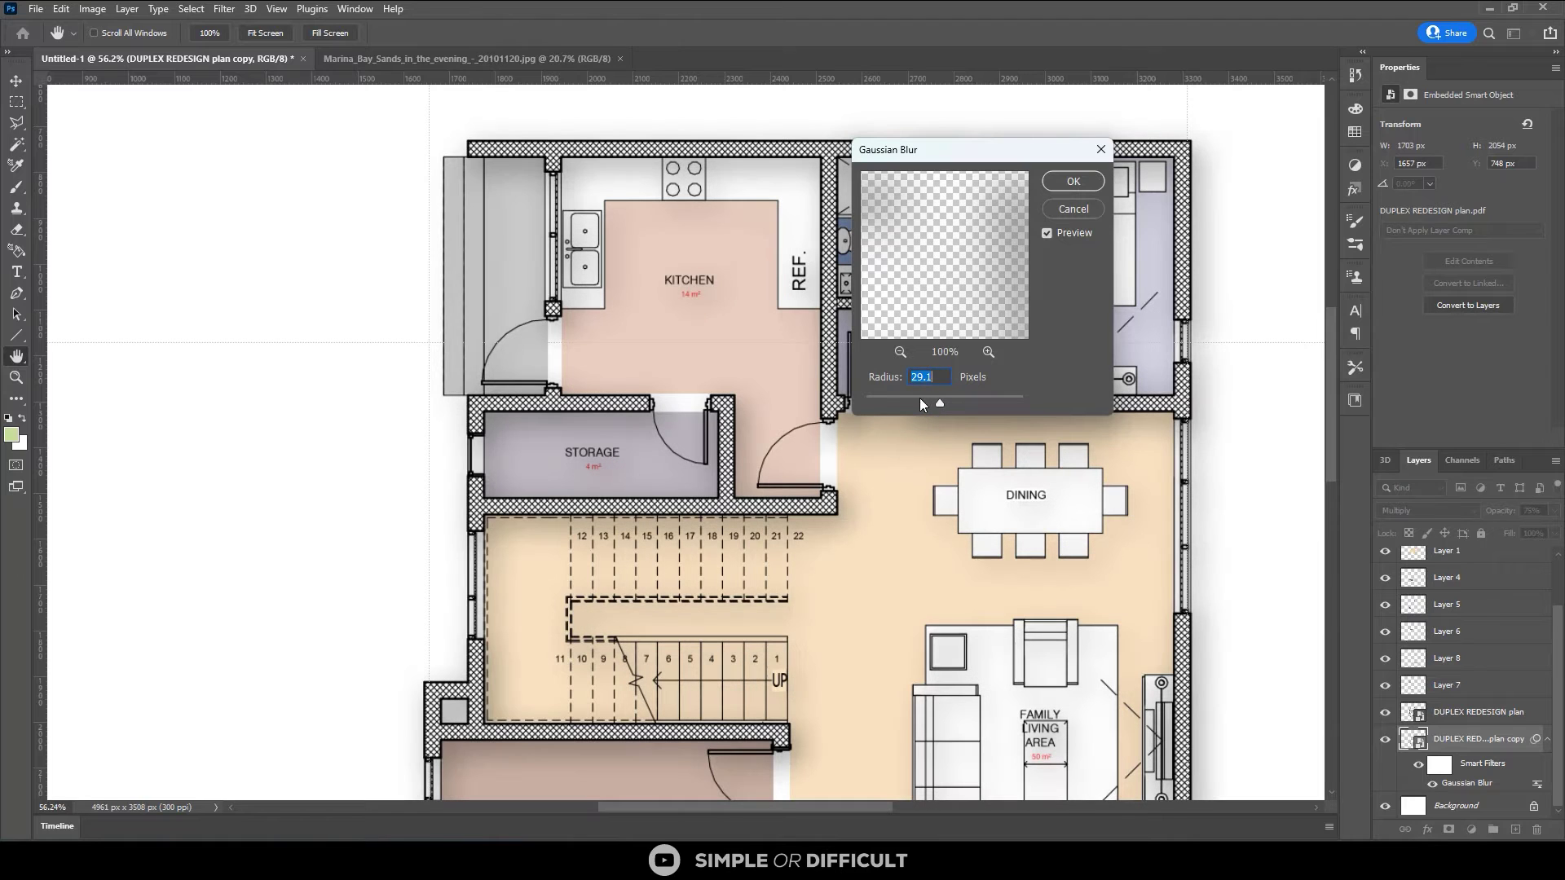
left_click(893, 397)
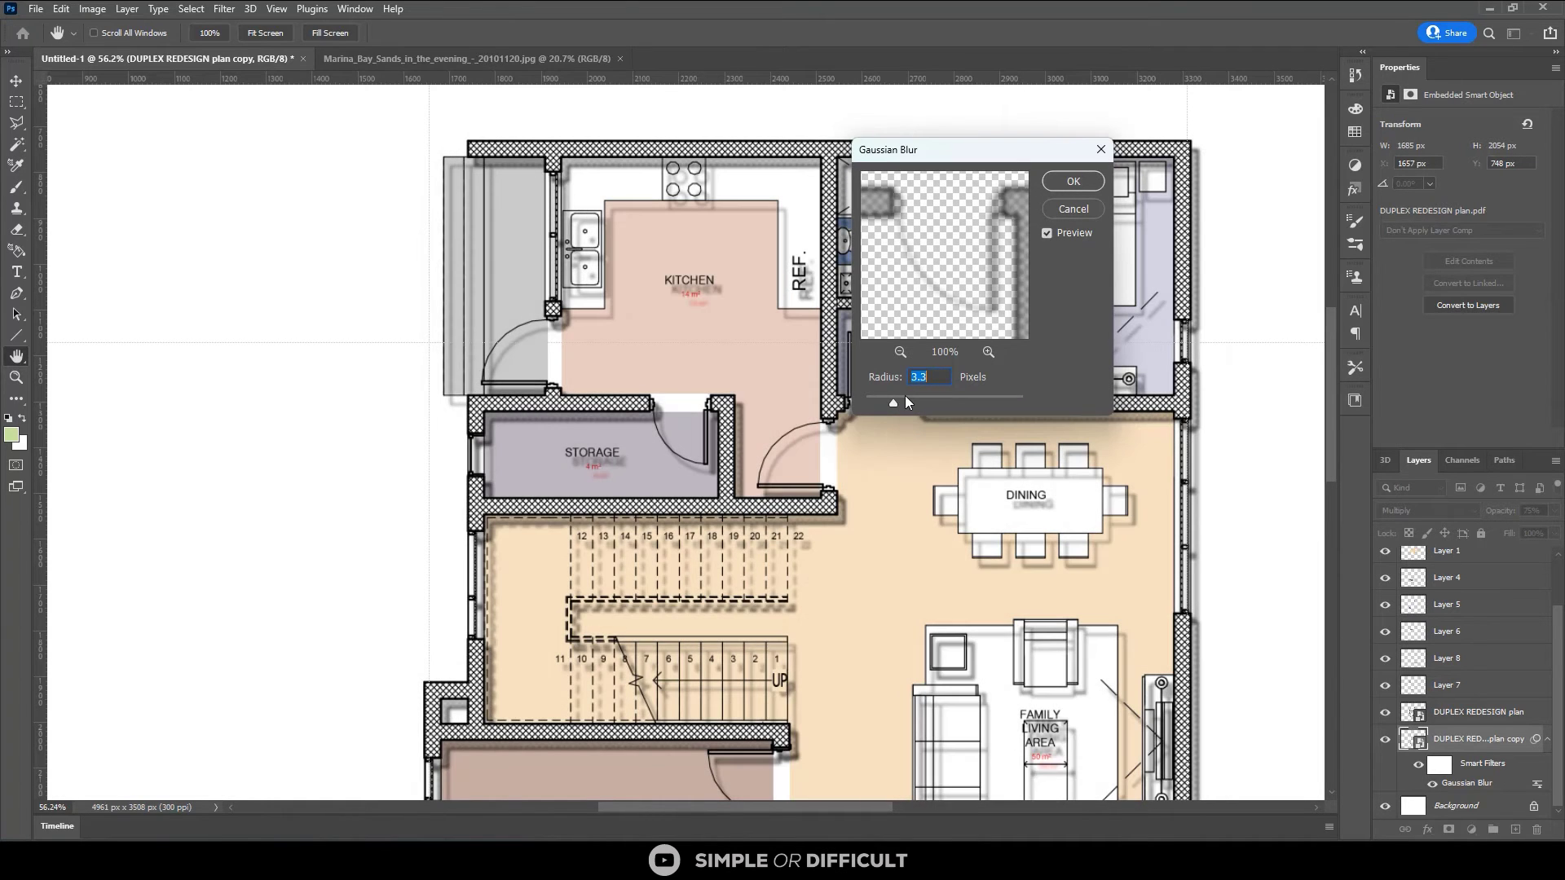
left_click_drag(904, 394, 929, 405)
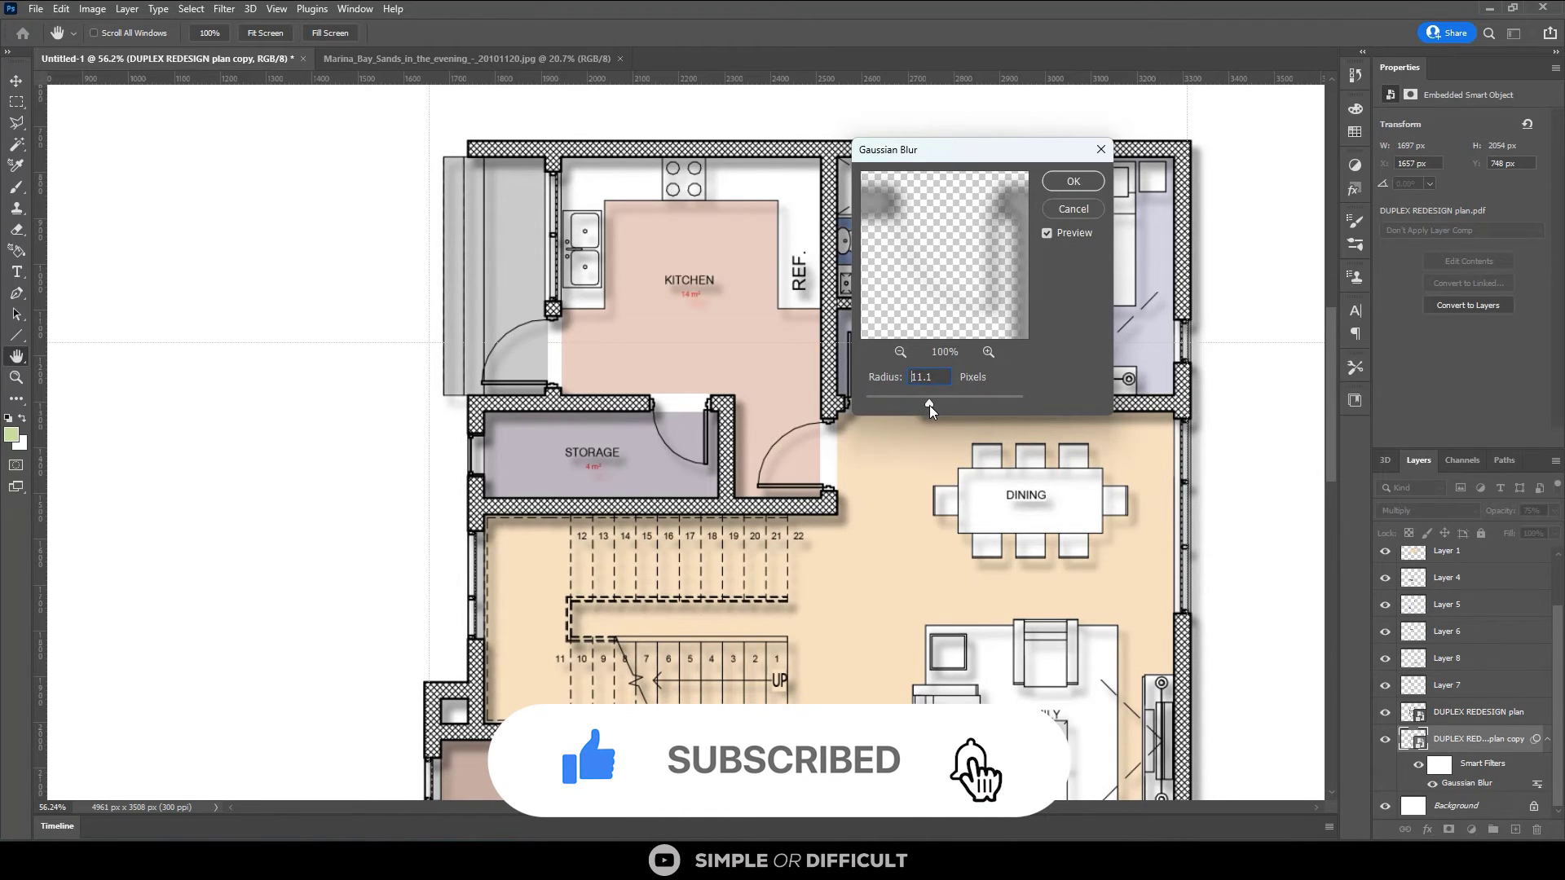
left_click(1073, 182)
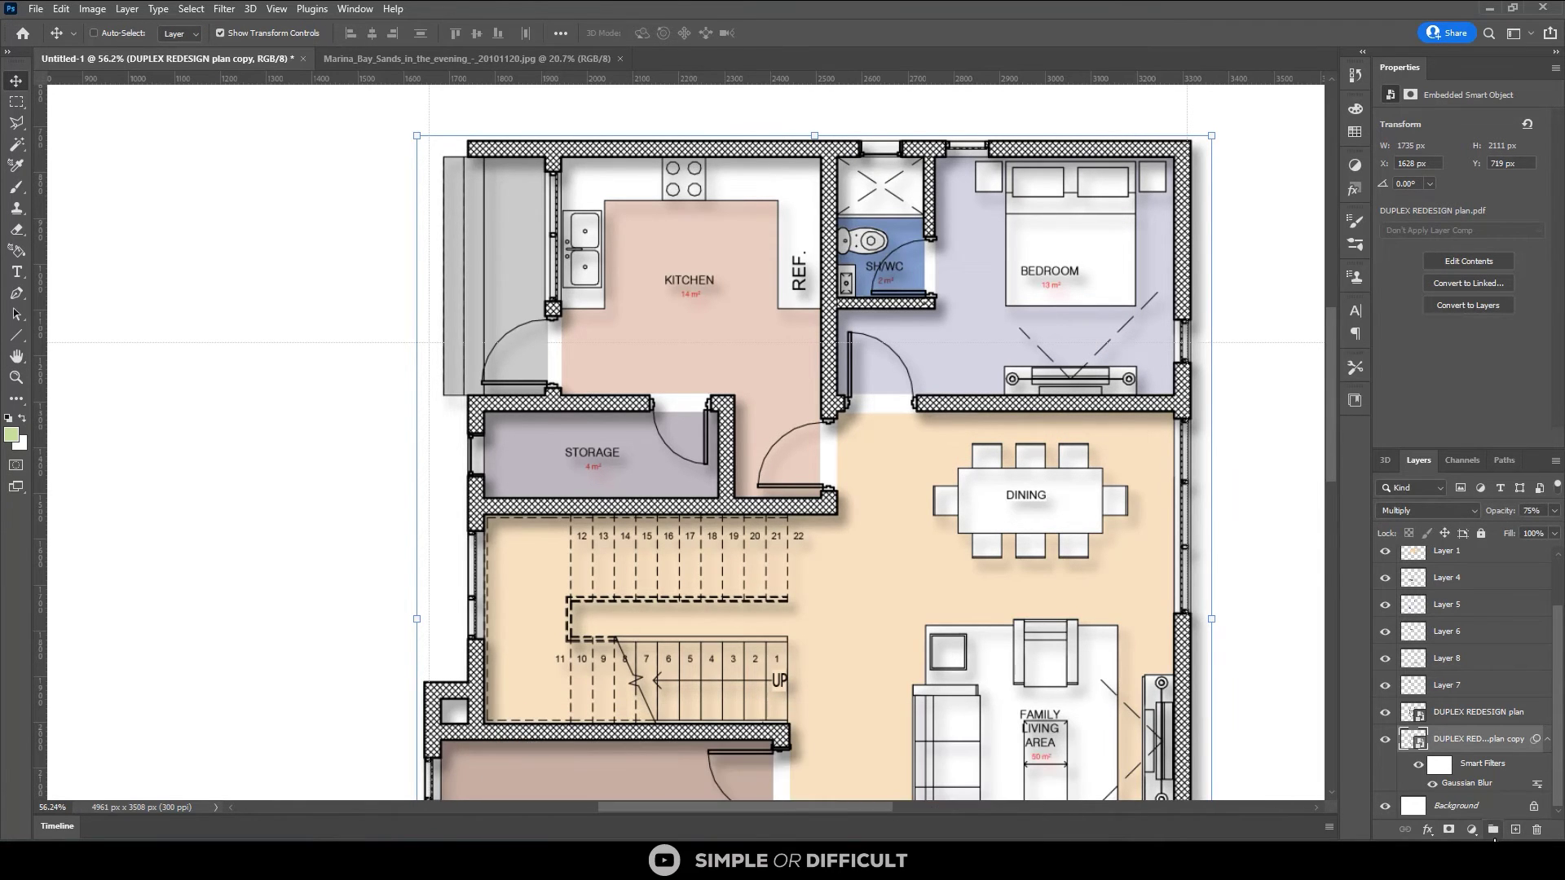
Add a layer mask to the blurred plan copy and ready the Brush tool with black as the foreground colour.
left_click(1448, 830)
left_click(8, 417)
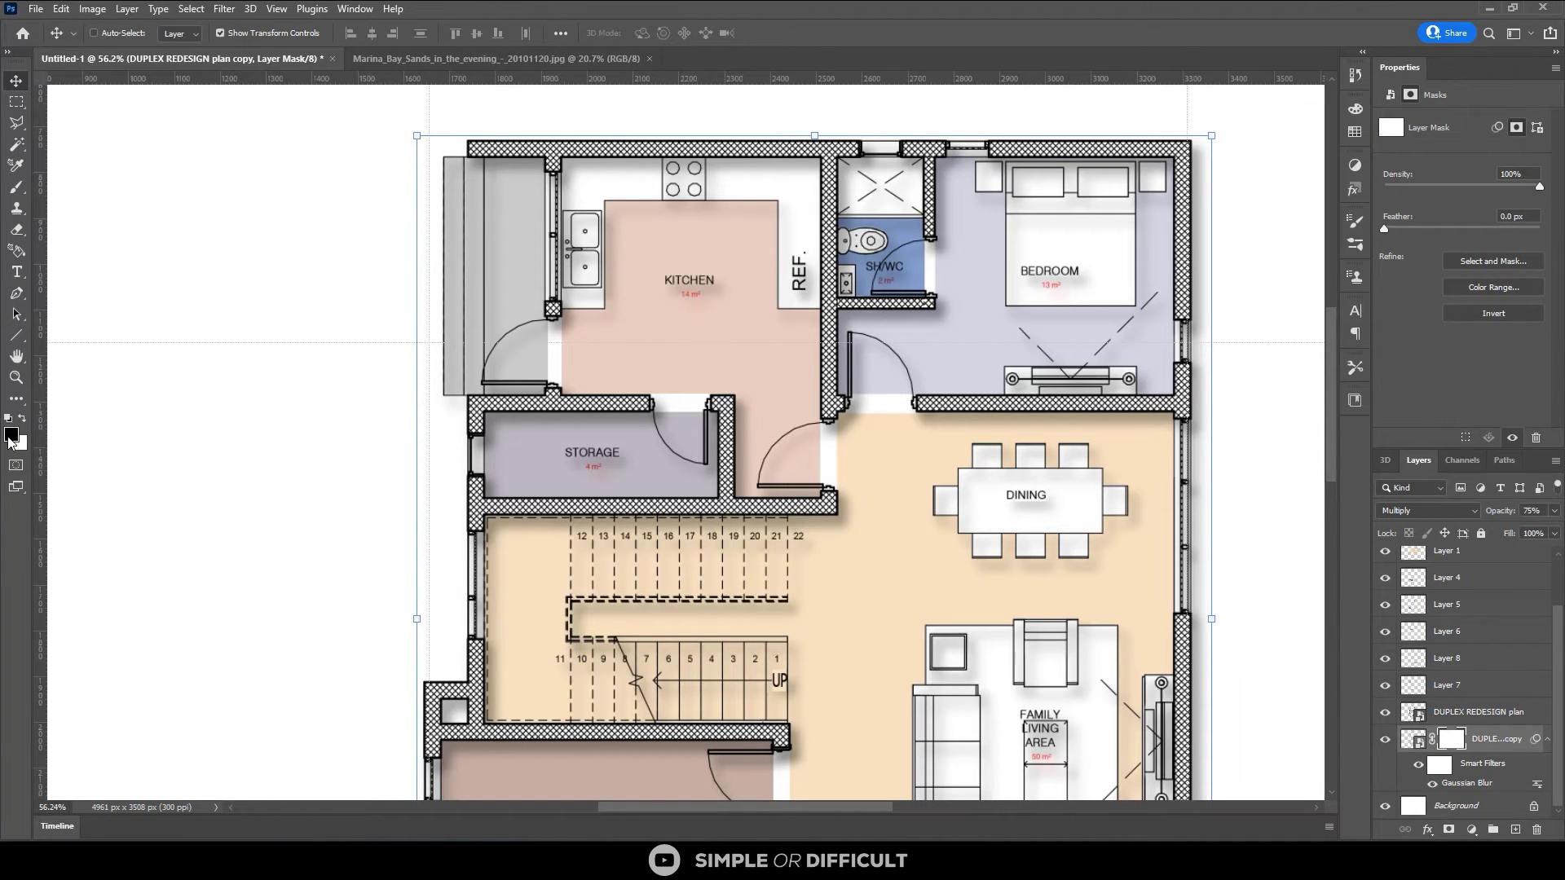
left_click(17, 186)
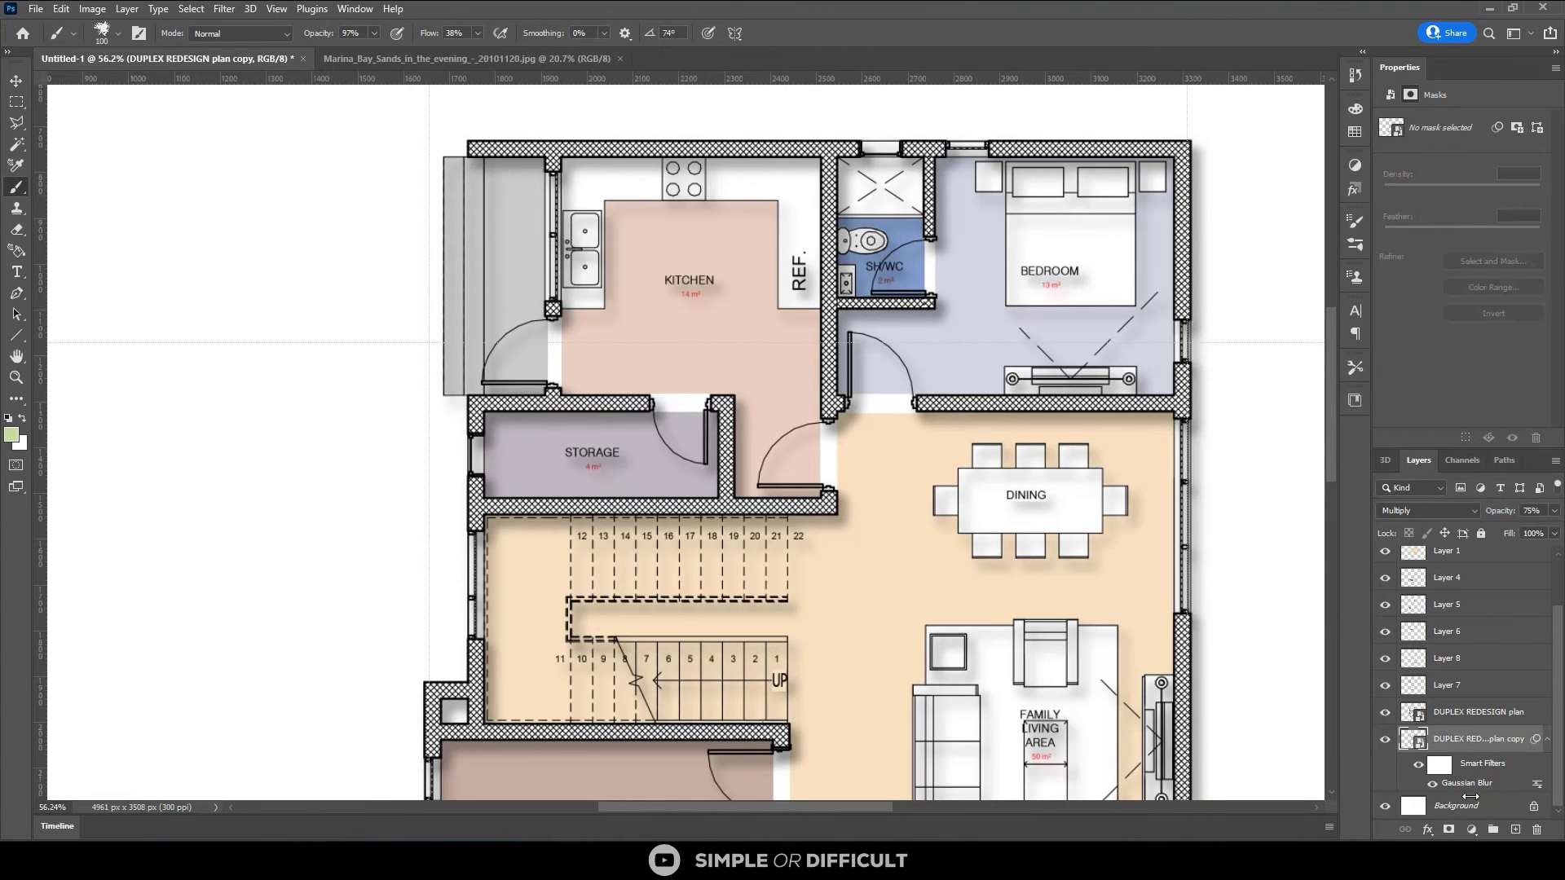
left_click(1448, 829)
Set a hard round brush to 100% opacity and mask out the blurred shadow behind the KITCHEN label.
scroll(496, 209, "up", 3)
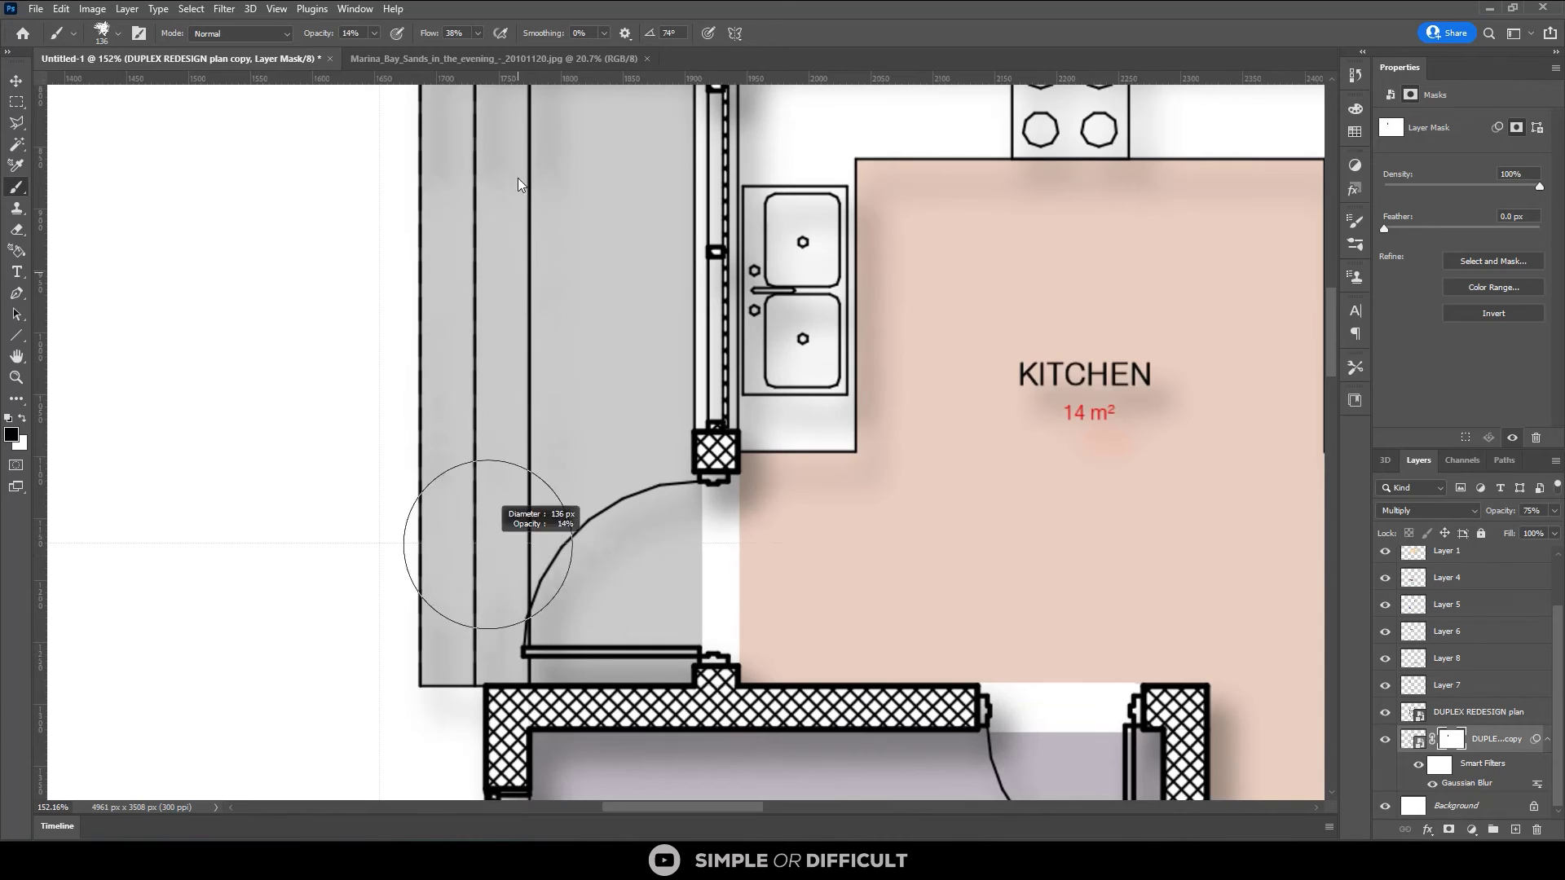
key("0")
left_click(119, 33)
double_click(57, 121)
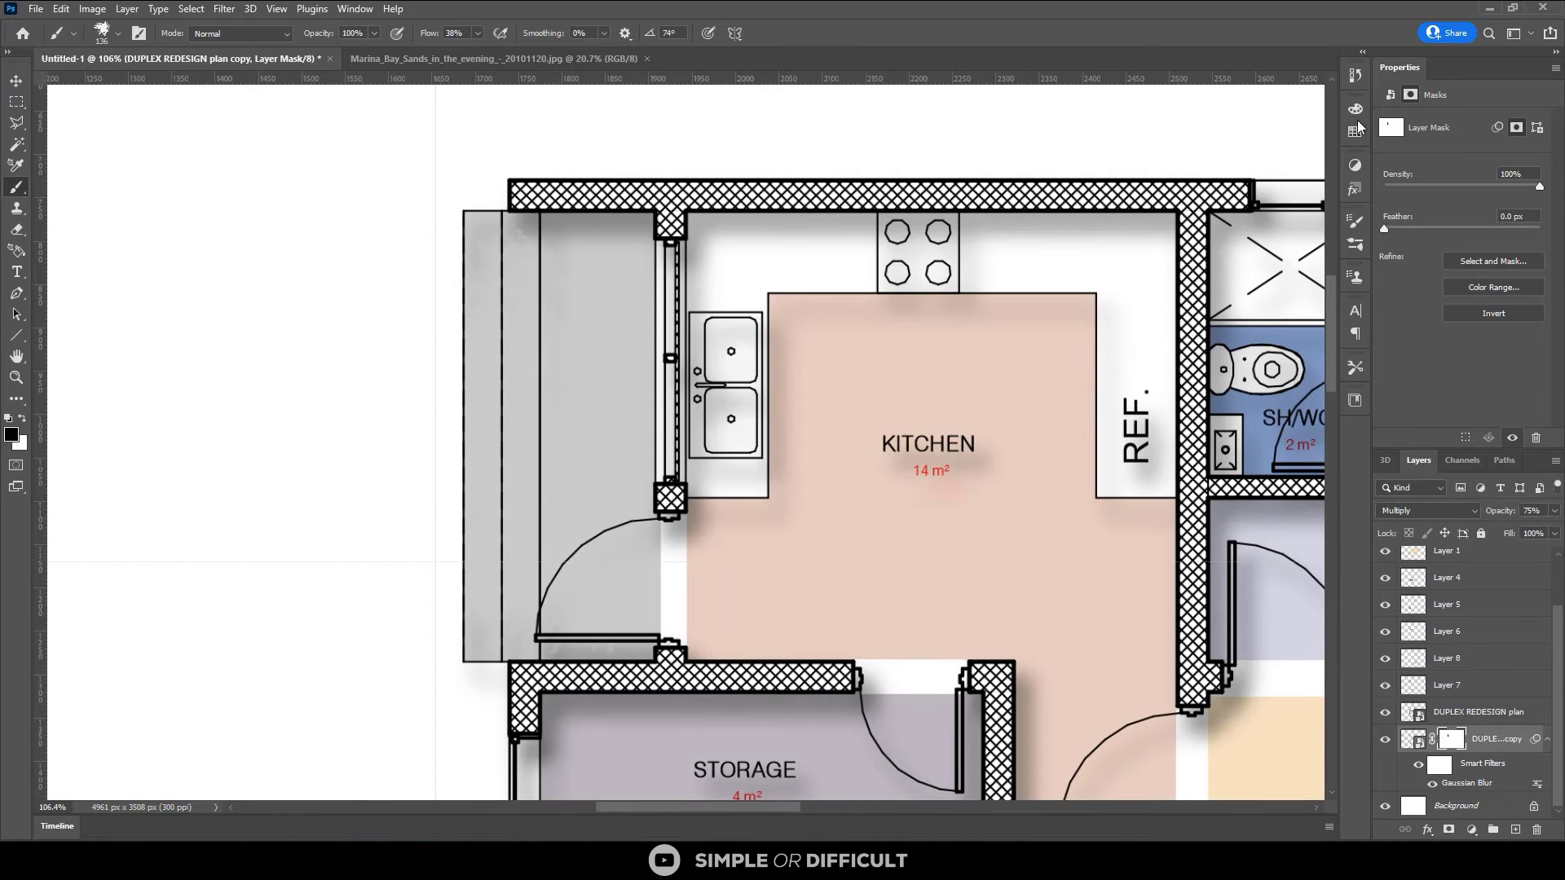
scroll(675, 346, "down", 2)
key("bracketleft")
key("bracketleft")
key("bracketleft")
scroll(664, 594, "down", 2)
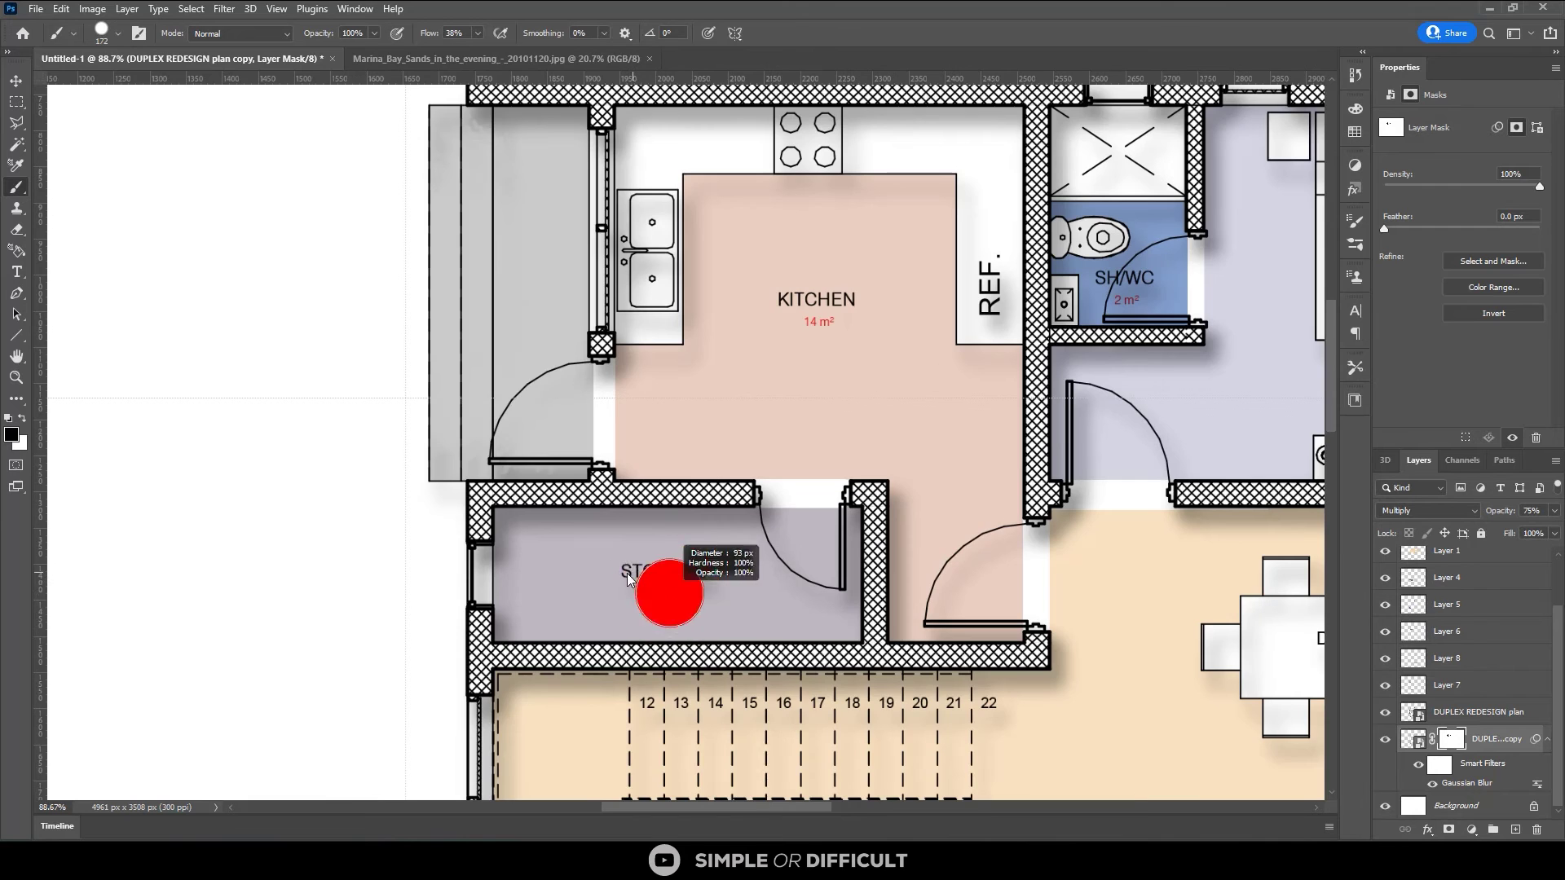
Mask out the blurred shadows behind the remaining room labels, including STORAGE, BEDROOM, DINING, LOUNGE and ENT. FOYER, resizing the brush as needed.
scroll(664, 489, "right", 5)
scroll(922, 321, "right", 2)
right_click(628, 541, "alt")
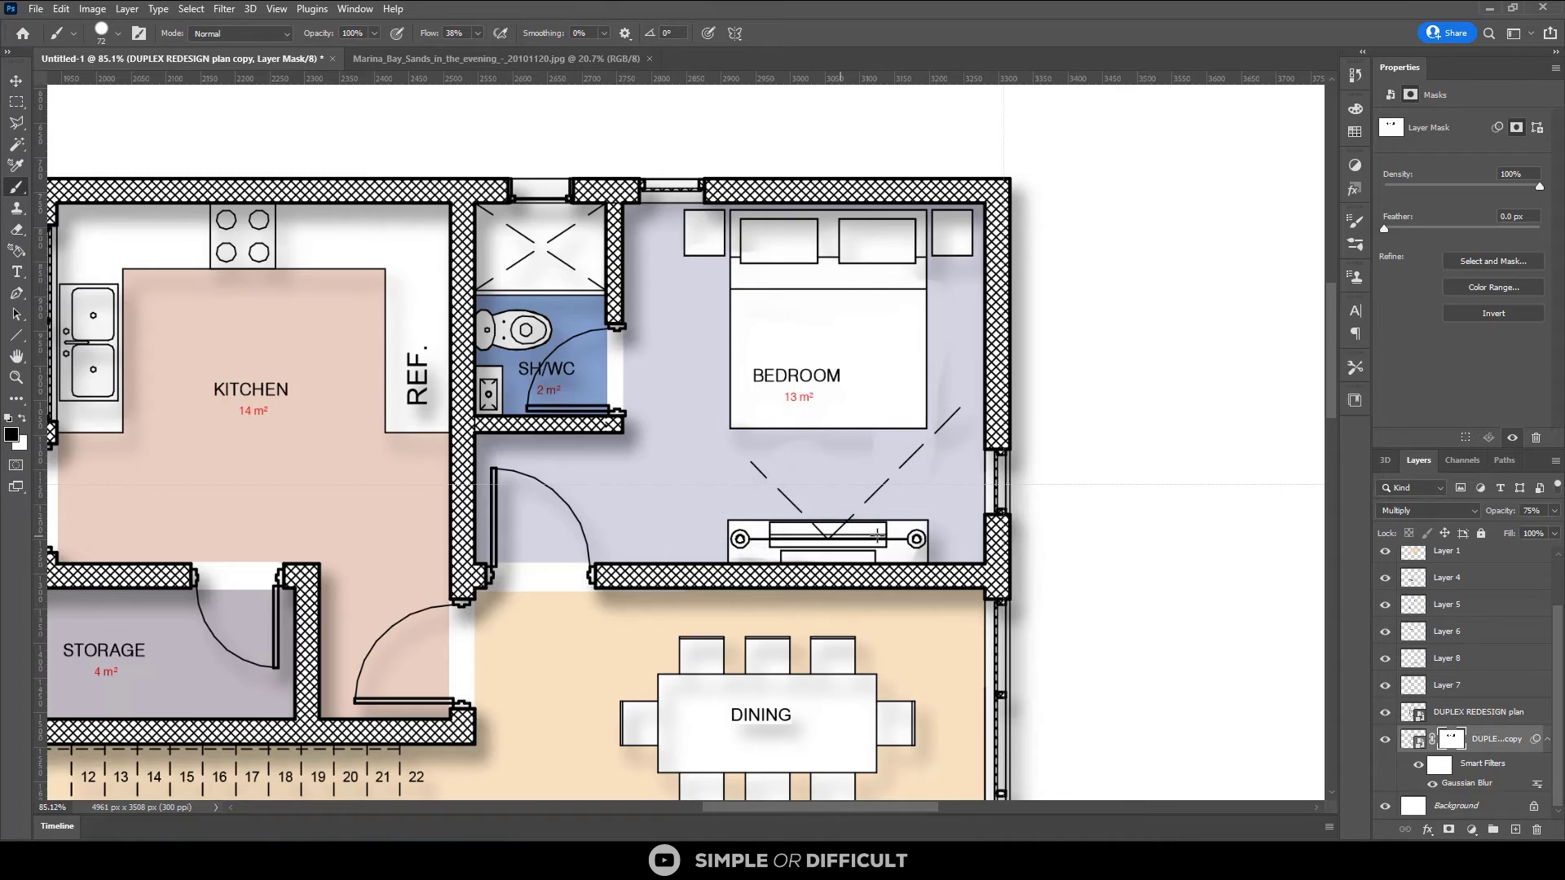
scroll(768, 263, "up", 3)
scroll(657, 259, "down", 5)
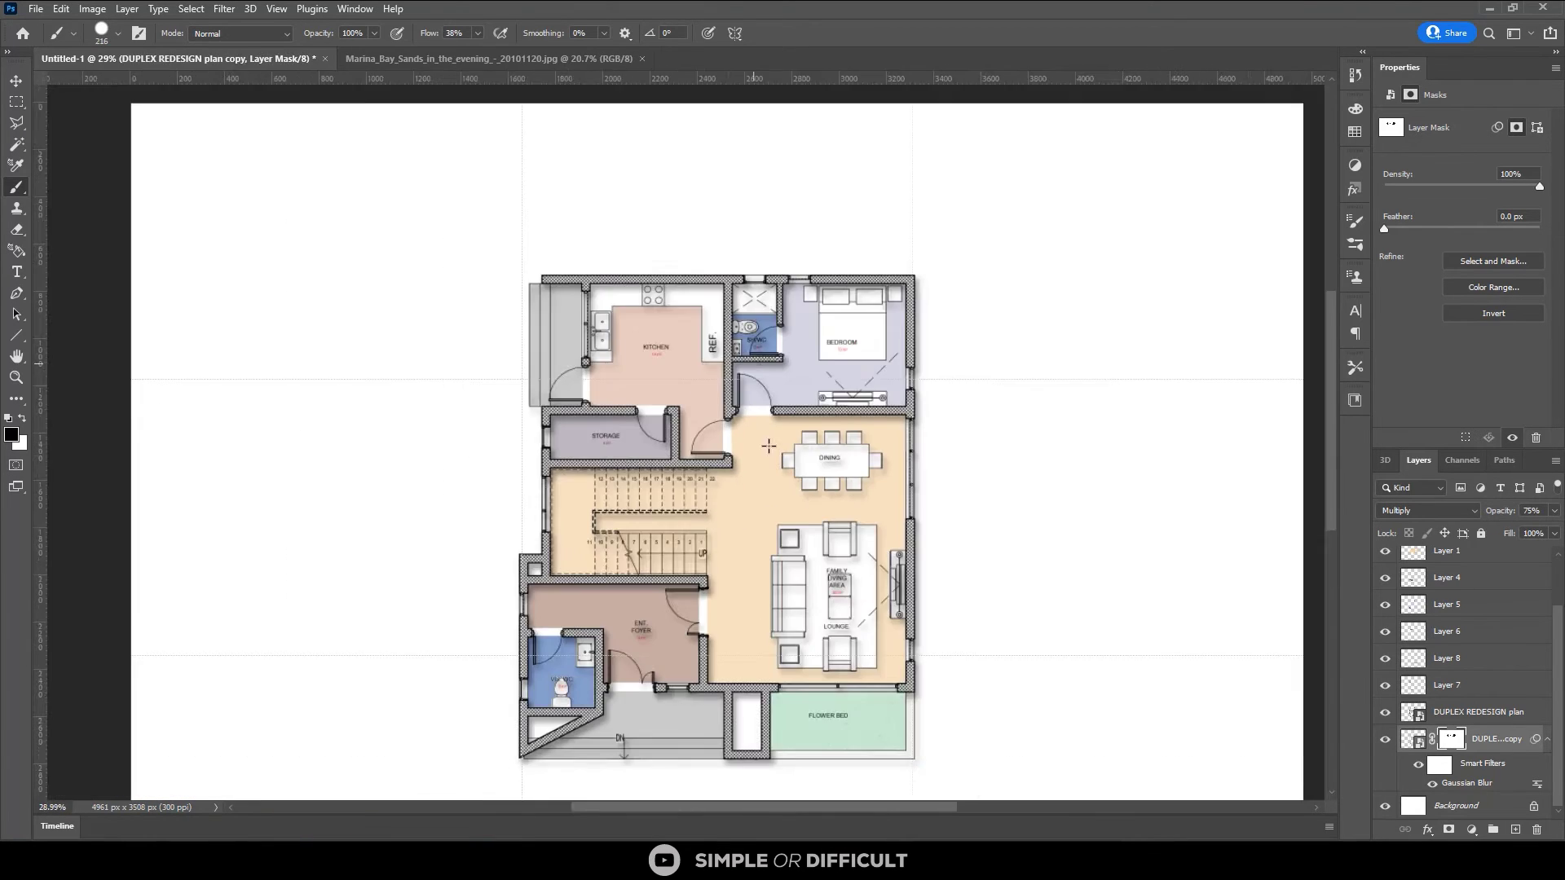
scroll(937, 245, "up", 3)
right_click(980, 173, "alt")
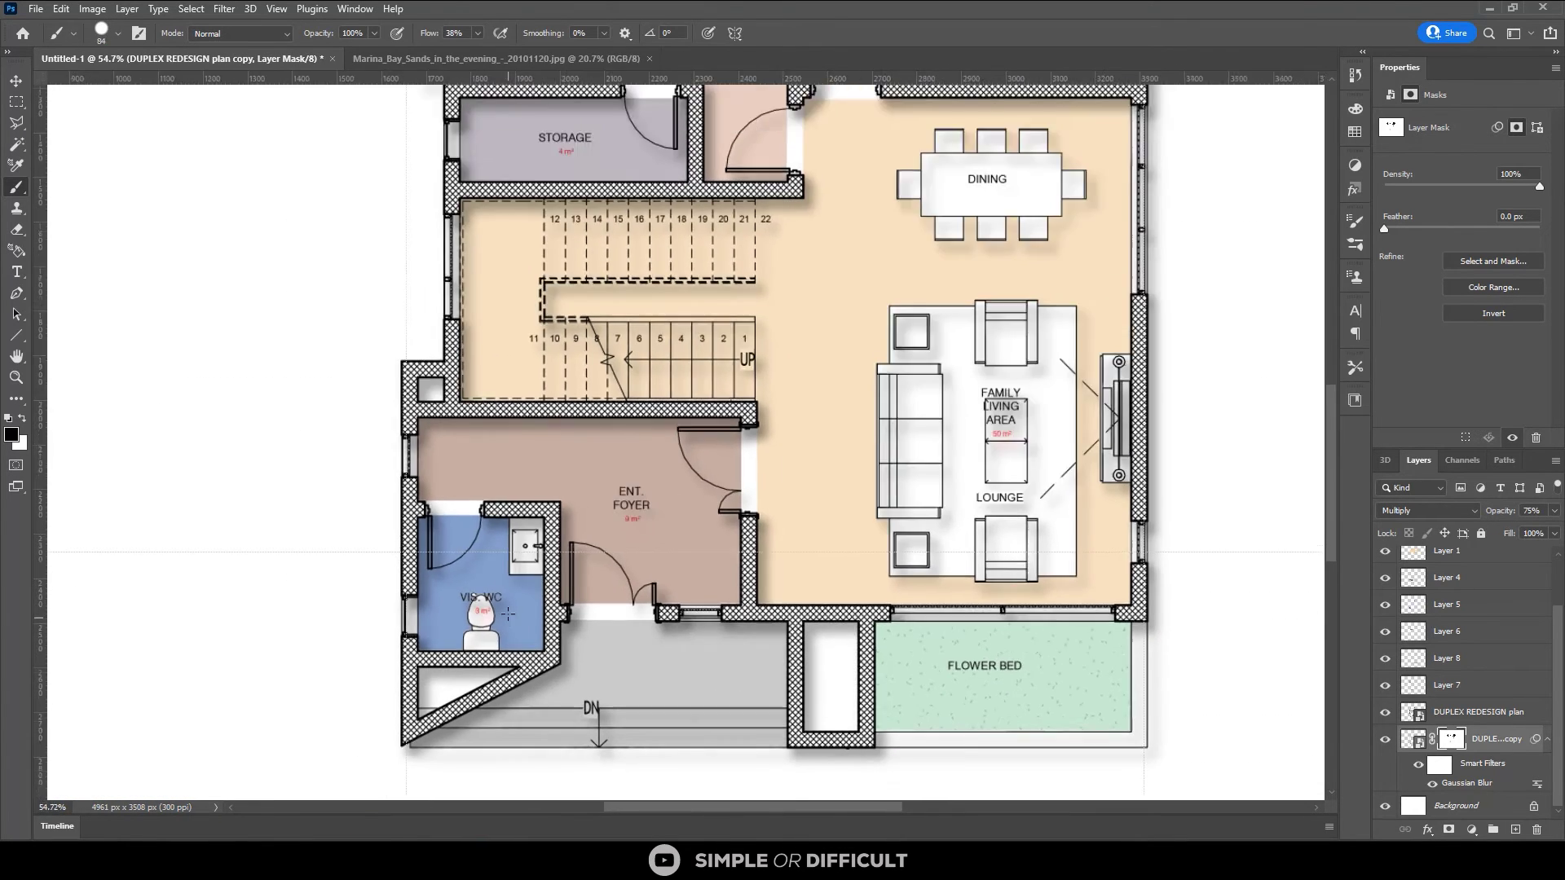
Duplicate the masked, blurred plan copy layer.
key("v")
scroll(629, 407, "down", 5)
left_click(1414, 739)
key("ctrl+j")
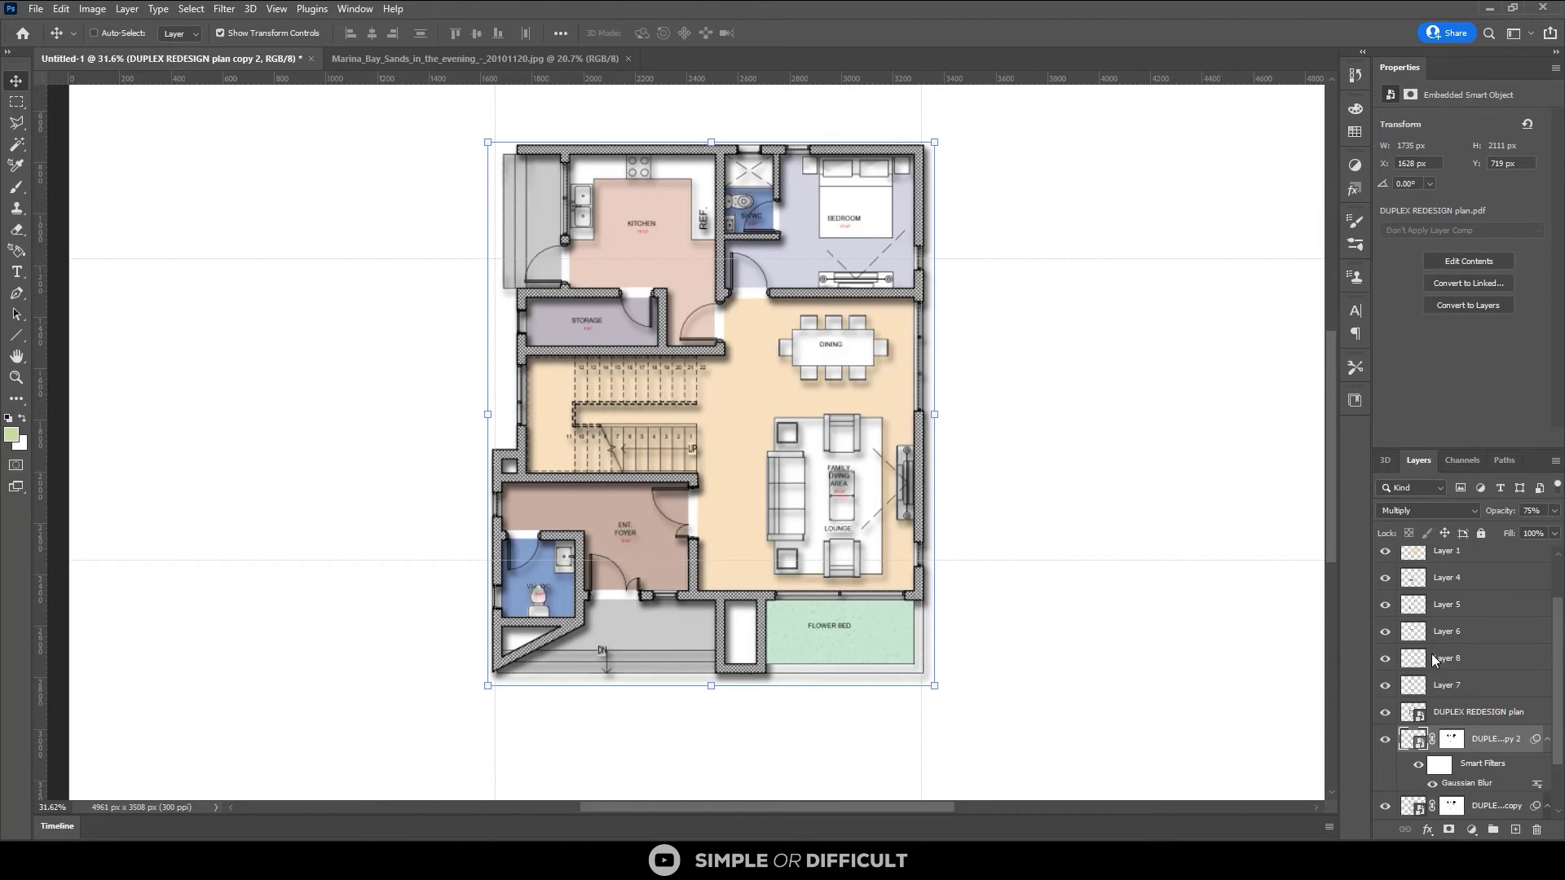
Nudge the second blurred plan copy about 18 px right and 18 px down, to X 1646 px and Y 737 px.
key("Down")
key("Down")
key("Down")
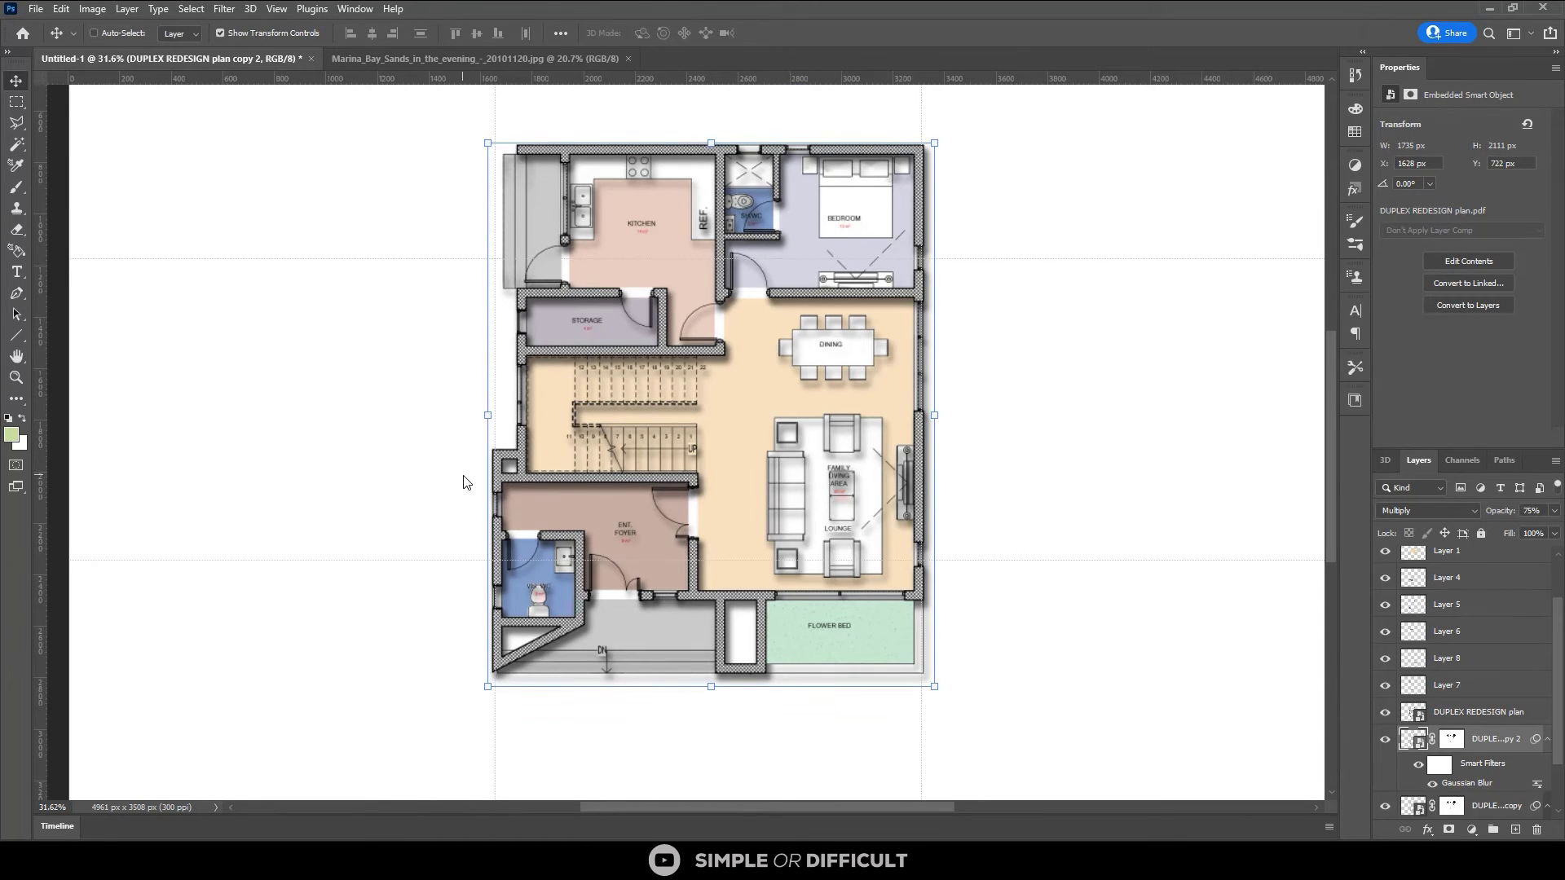
key("Right")
key("Right")
key("Right")
key("Right")
key("Right")
key("Right")
key("Right")
key("Right")
key("Right")
key("Down")
key("Down")
key("Down")
key("Down")
key("Down")
key("Down")
key("Down")
key("Down")
key("Down")
key("Down")
key("Down")
key("Down")
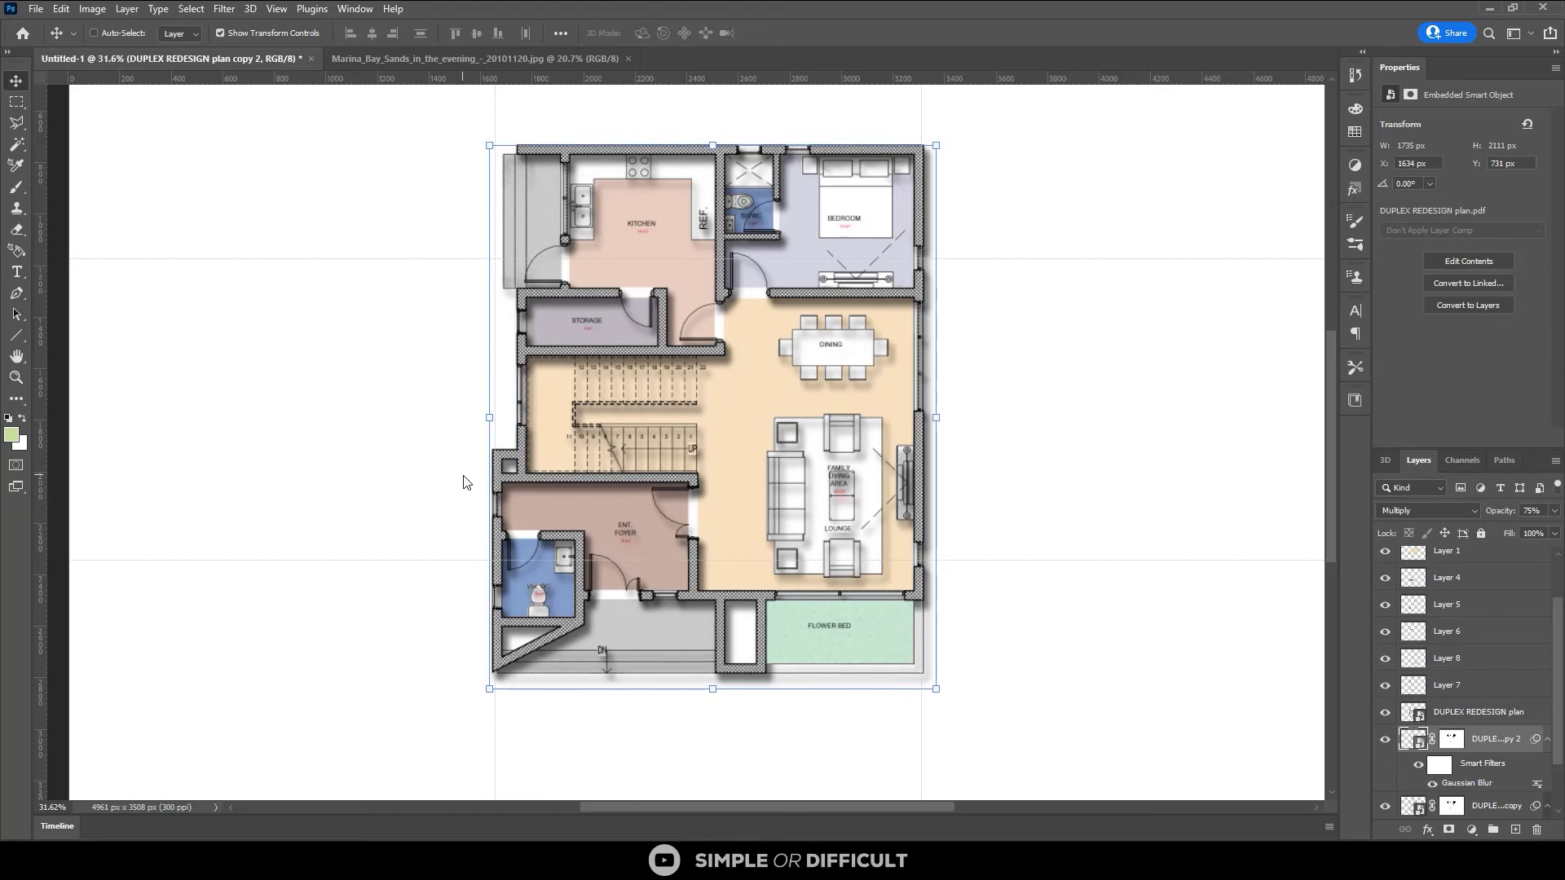
key("Right")
key("Right")
key("Right")
key("Right")
key("Right")
key("Right")
key("Right")
key("Right")
key("Right")
key("Right")
key("Right")
key("Right")
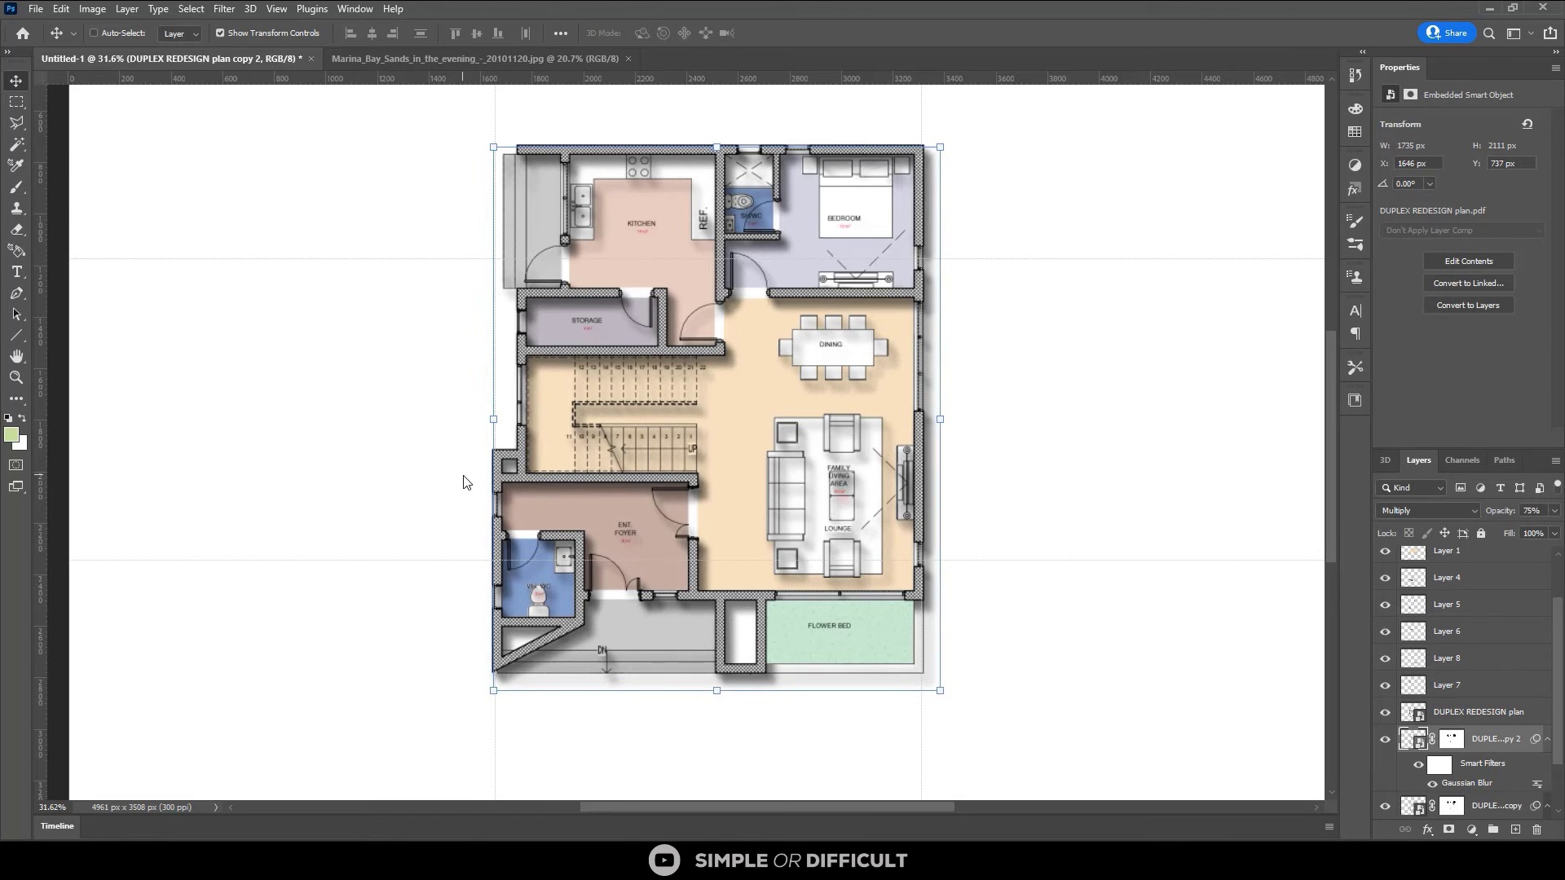
Nudge the second blurred plan copy further right to X 1655 px and set its layer opacity to 50%.
key("Down")
key("Down")
key("Down")
key("Right")
key("Right")
key("Right")
key("Right")
key("Right")
key("Right")
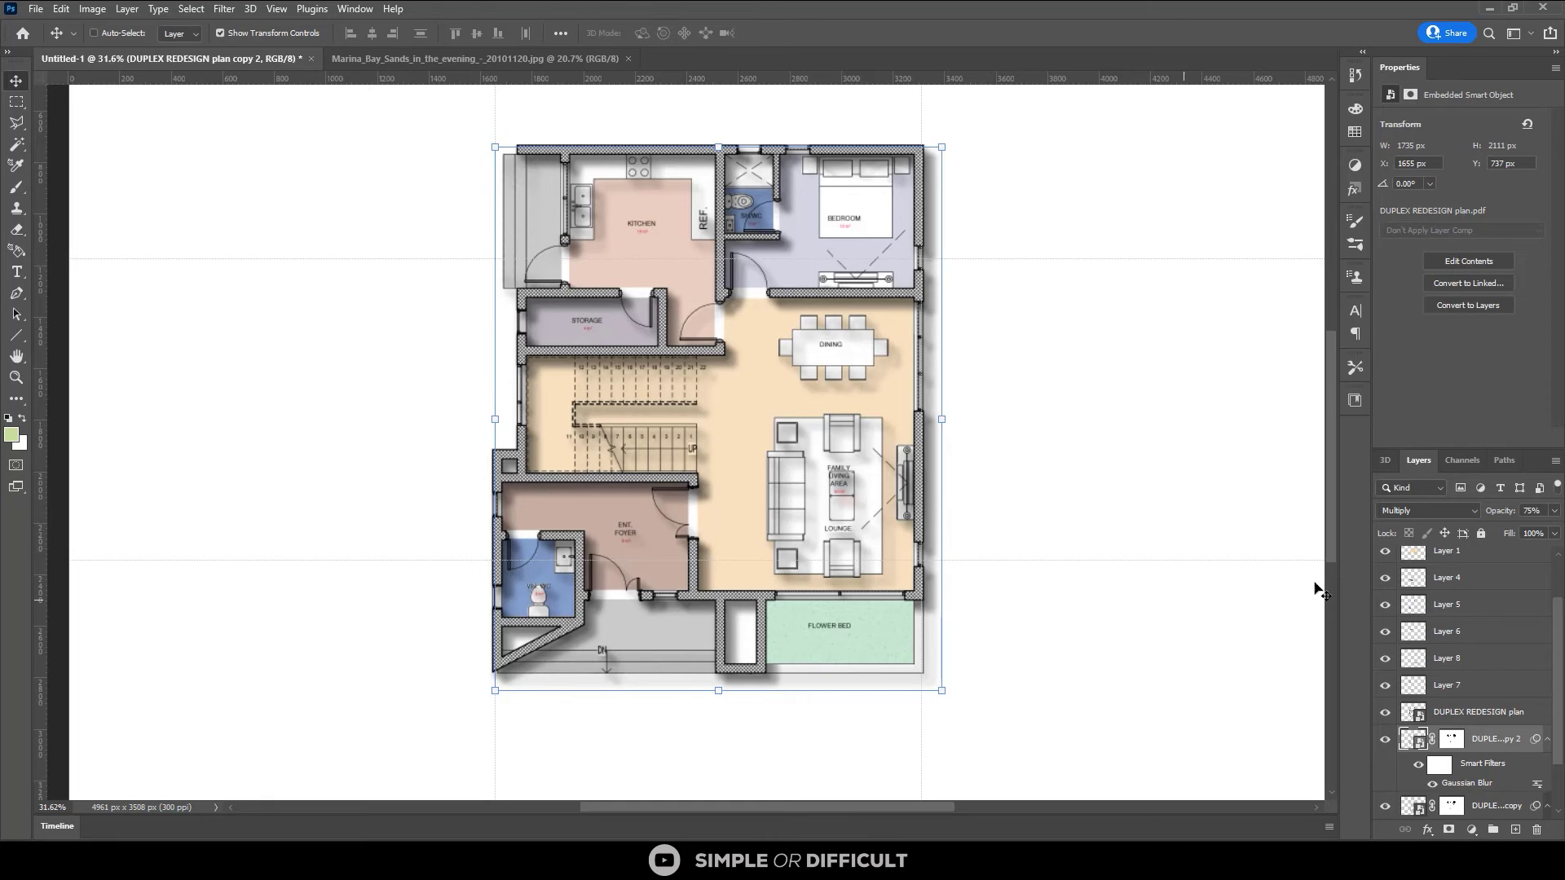
type("50")
key("Return")
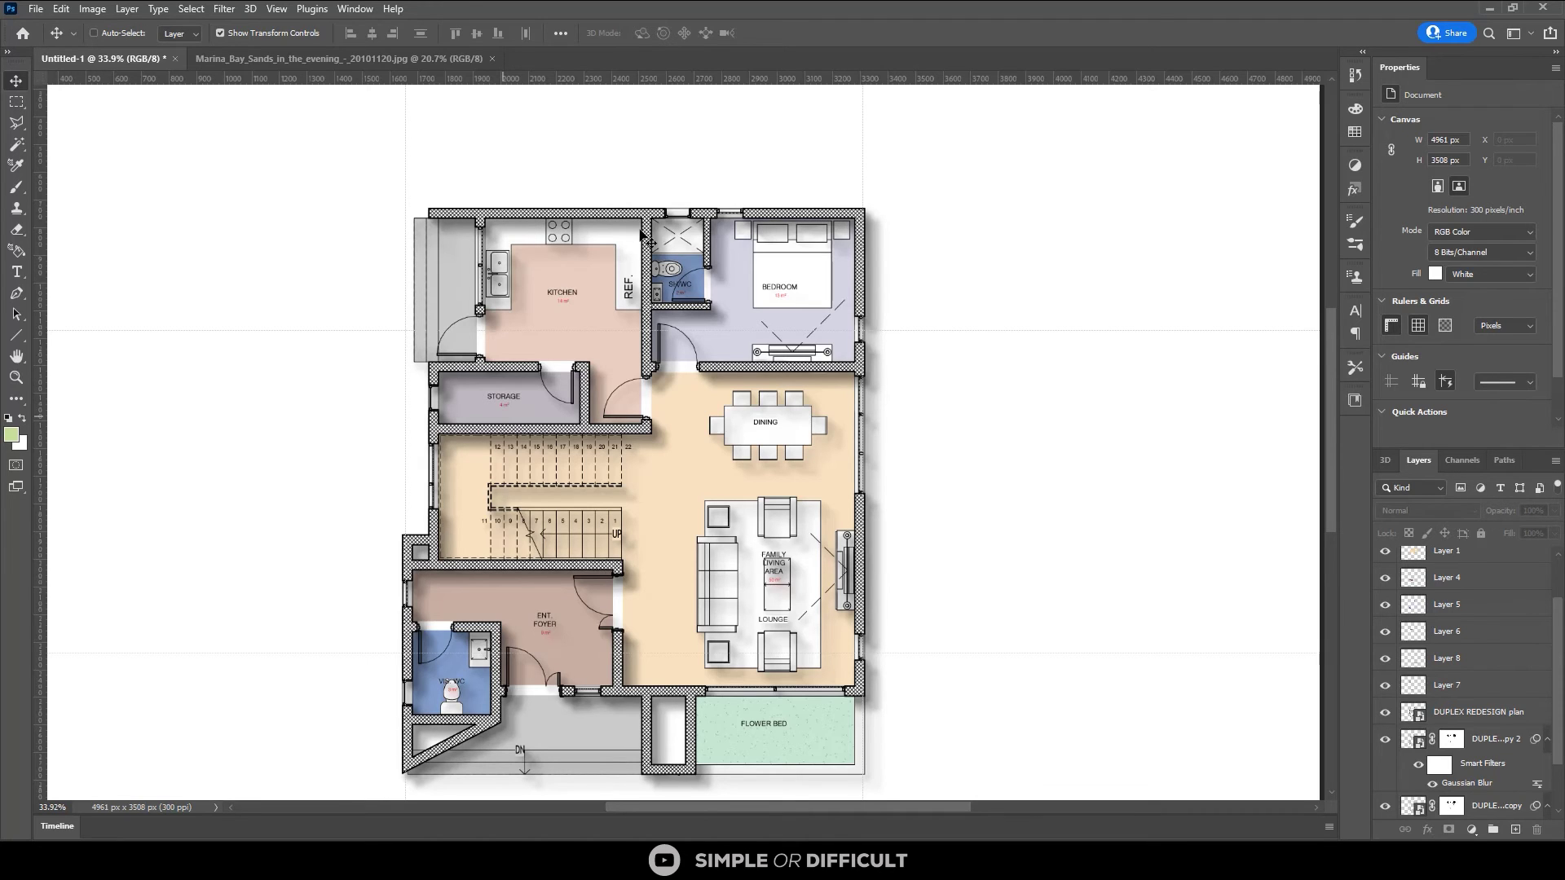
Select the unfilled door openings from the dining area to the kitchen and bedroom with rectangular marquees, trimming the selection along the walls.
scroll(640, 237, "down", 2)
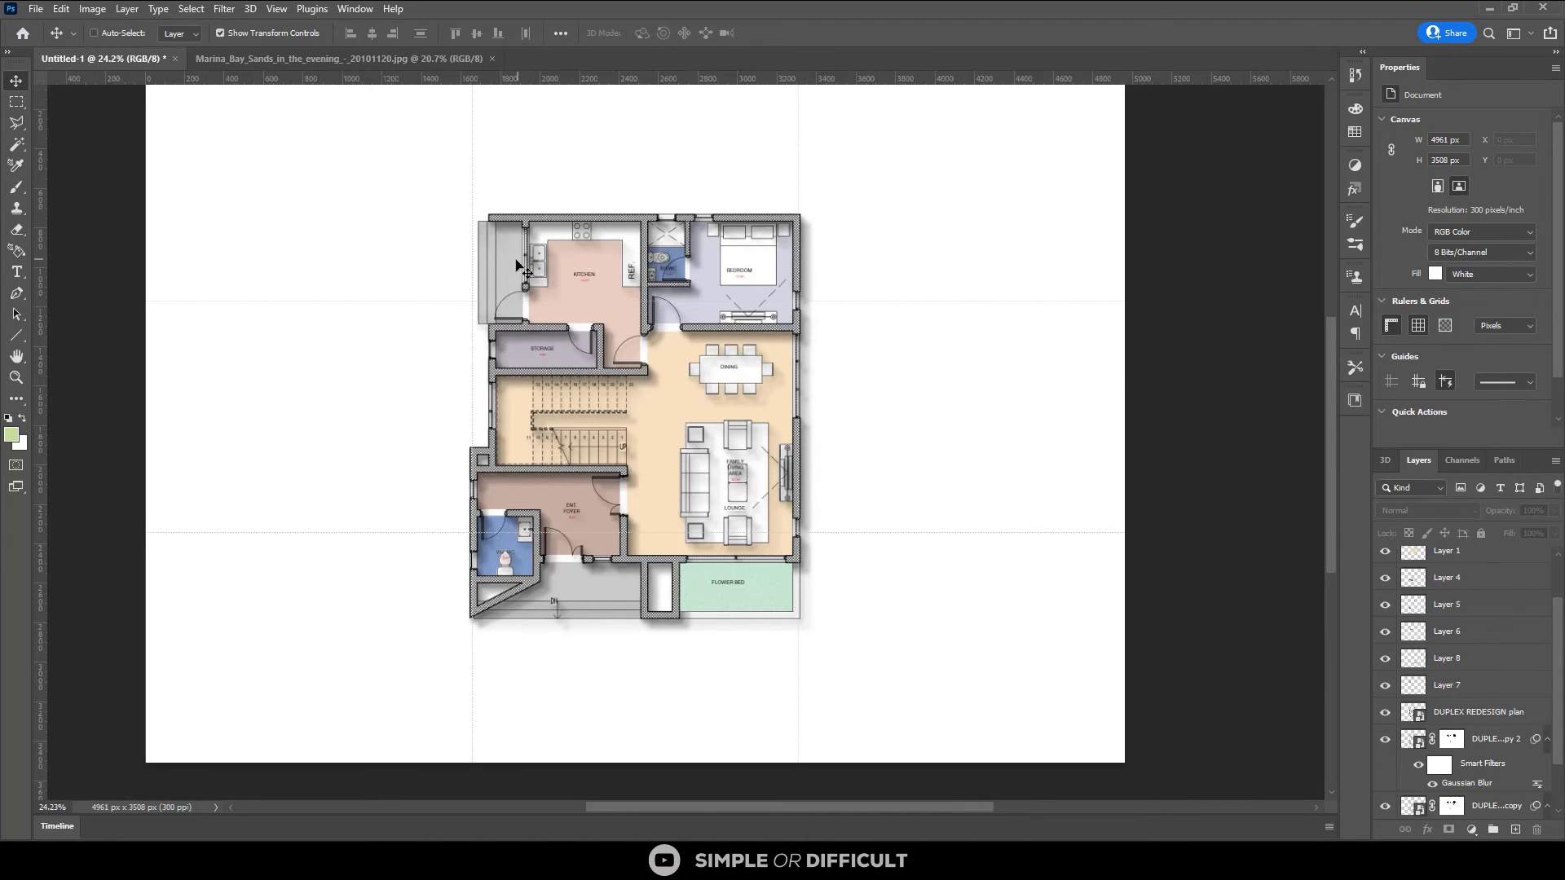
scroll(521, 267, "up", 1)
scroll(521, 268, "up", 1)
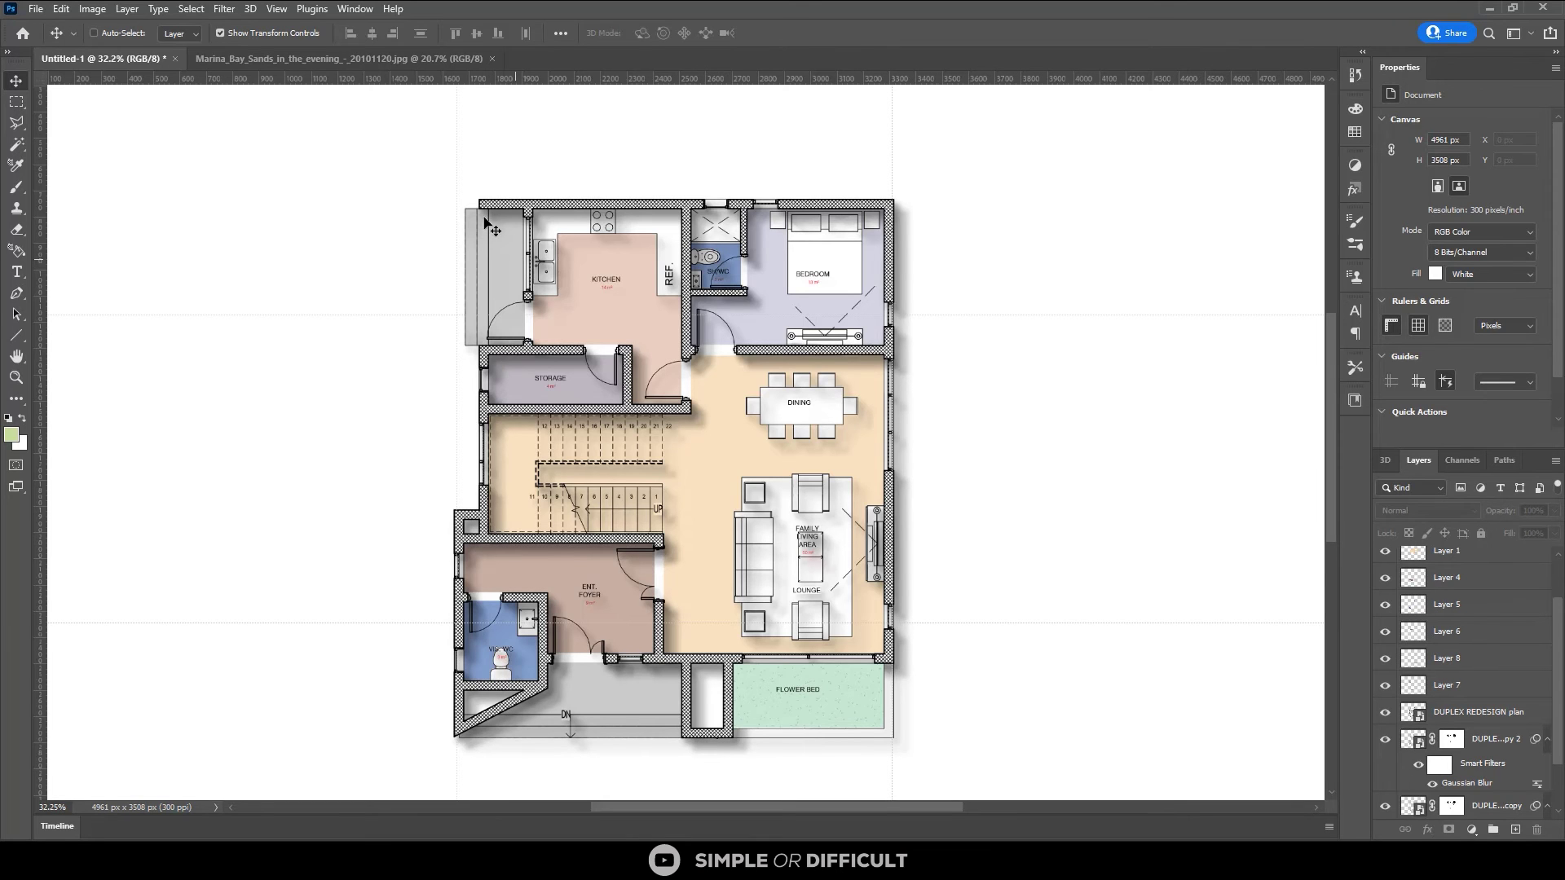
scroll(614, 381, "up", 3)
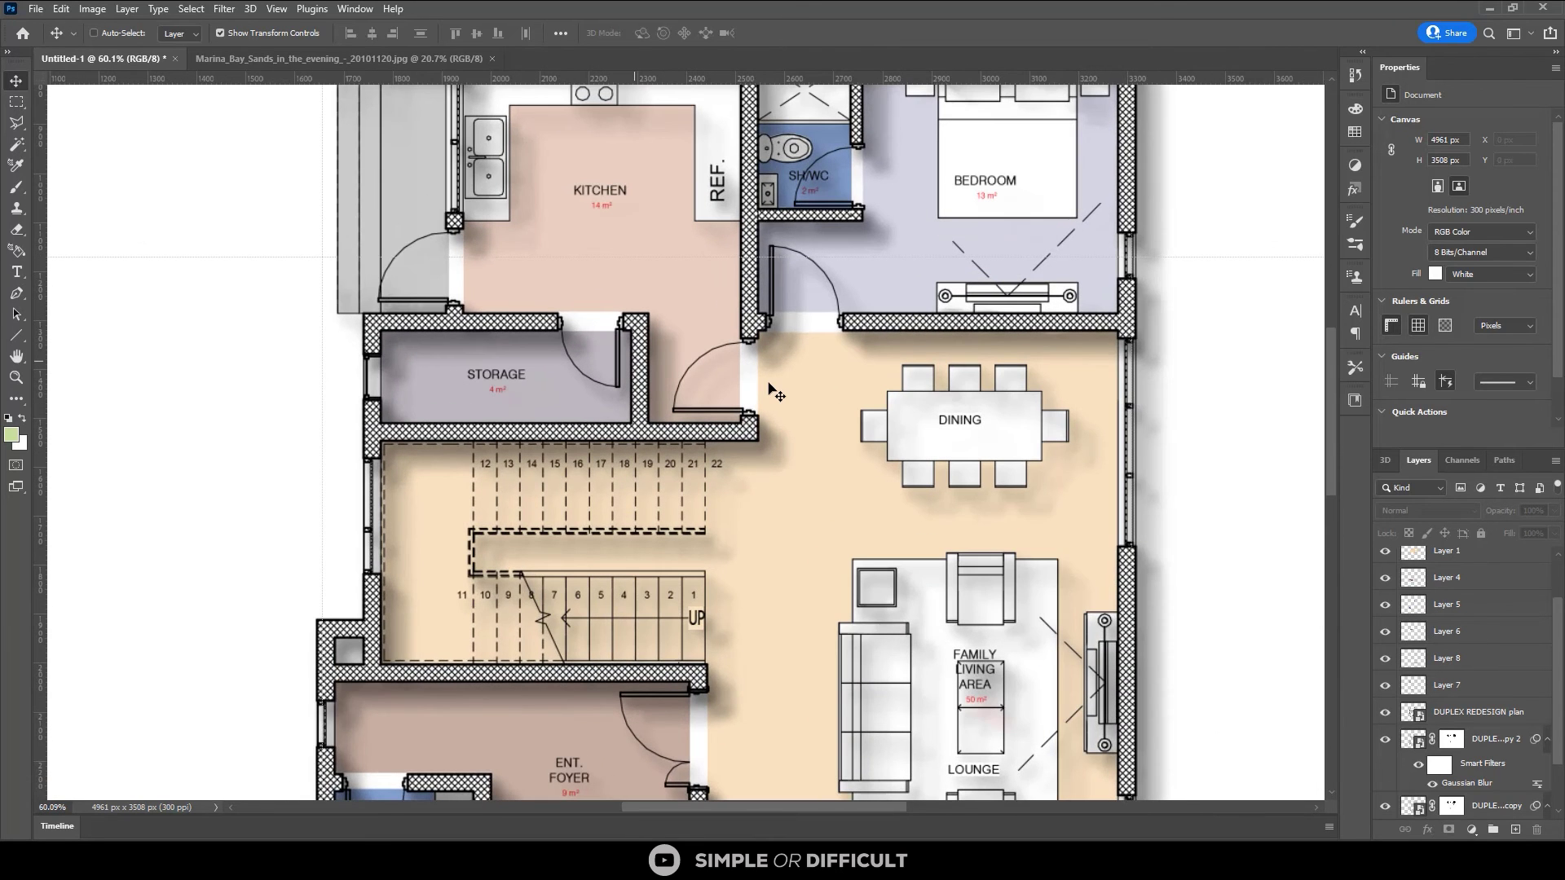
scroll(775, 394, "up", 2)
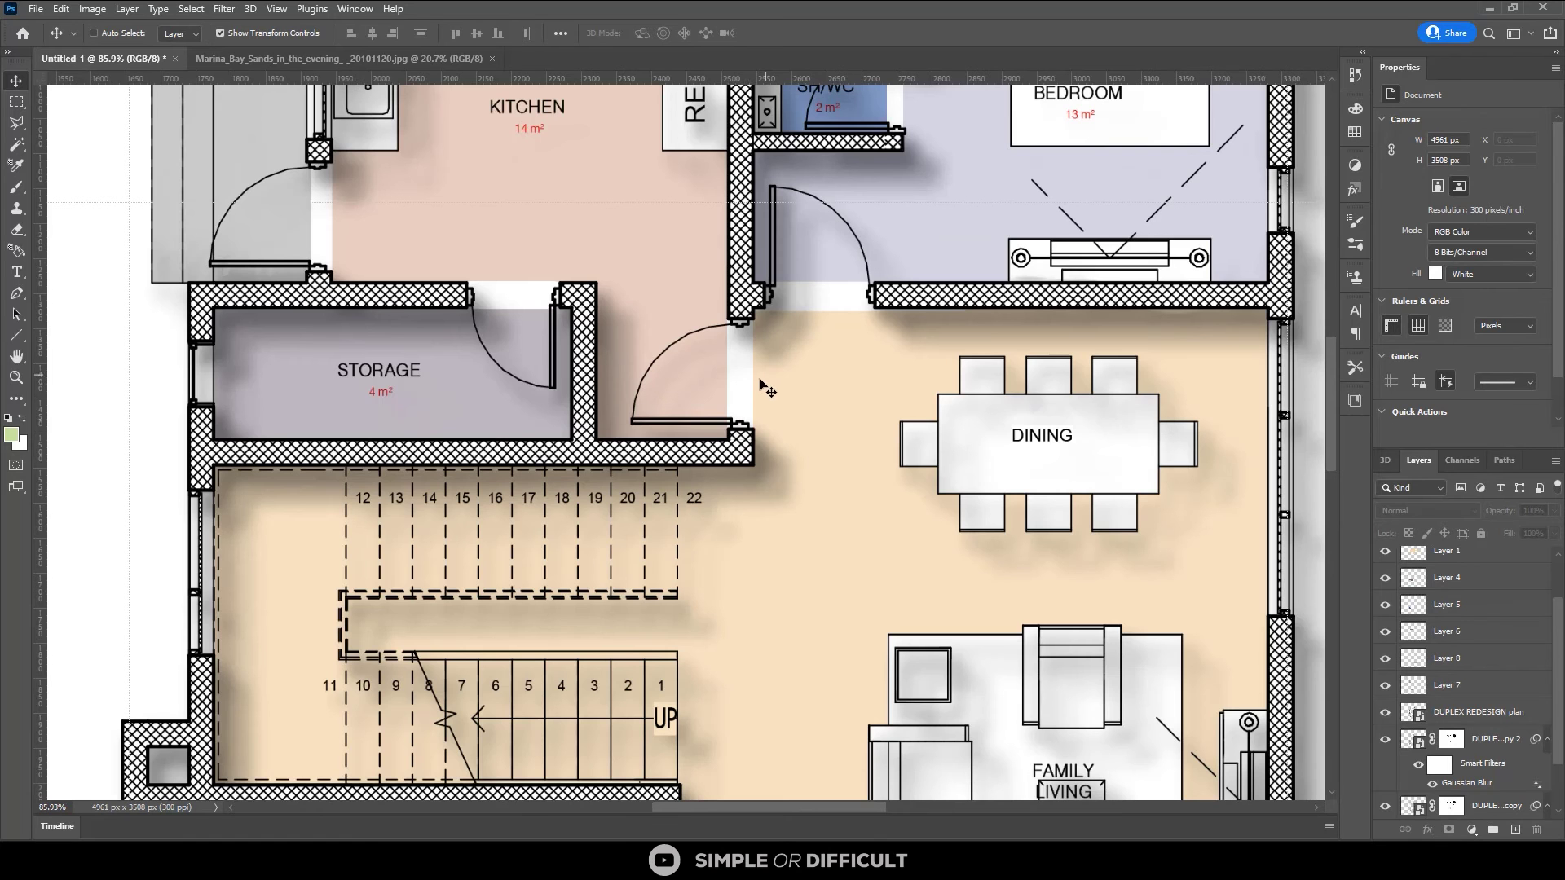
left_click(11, 103)
scroll(734, 428, "up", 2)
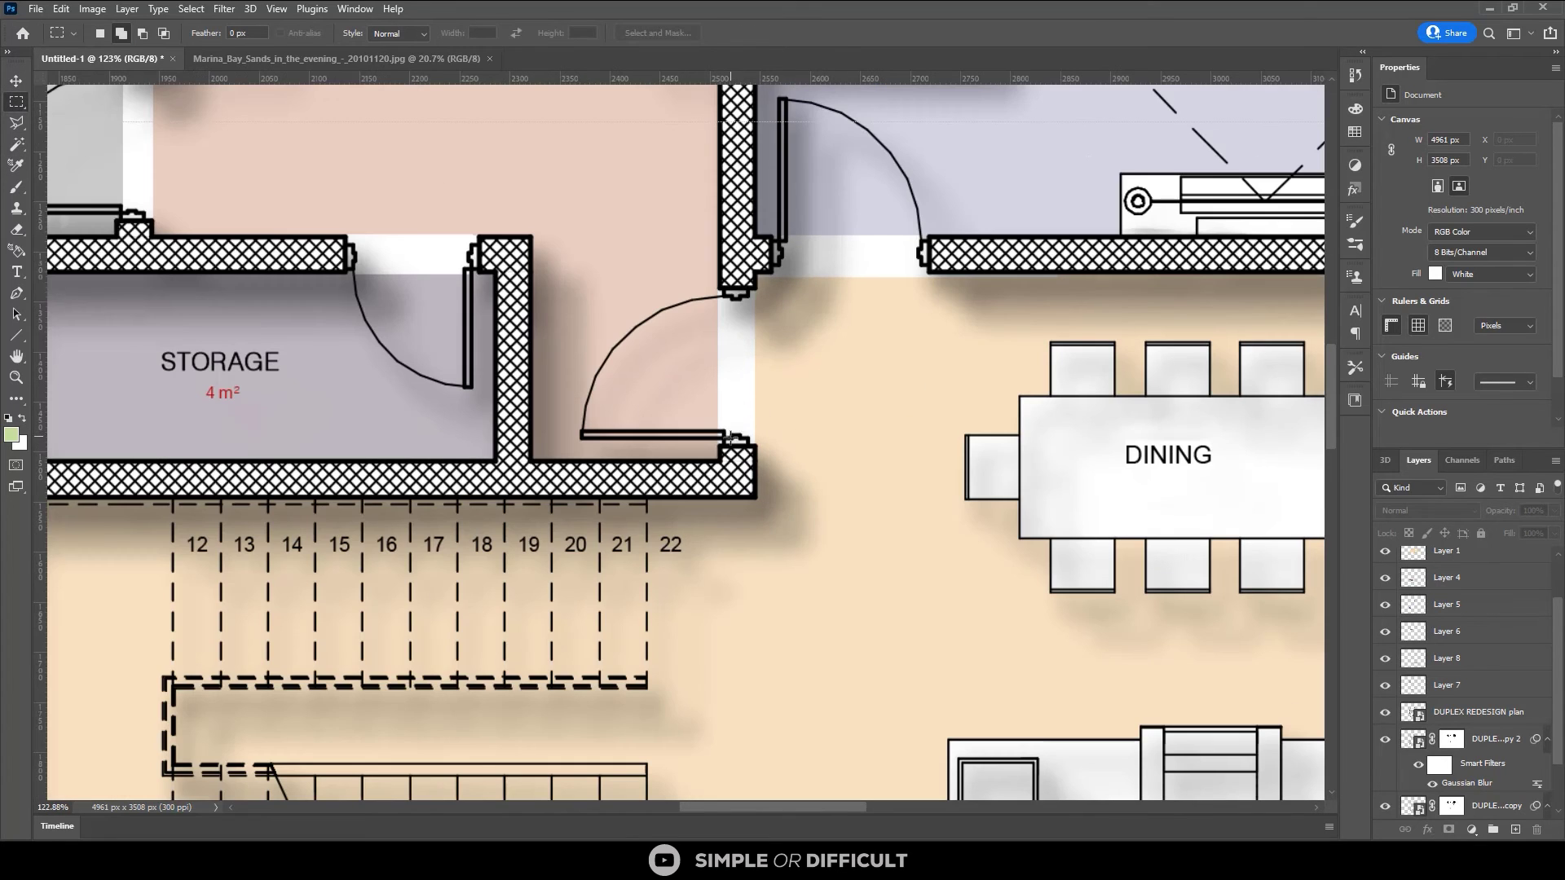
left_click_drag(722, 441, 798, 286)
left_click_drag(720, 286, 804, 447)
left_click_drag(908, 333, 768, 238)
left_click_drag(884, 256, 861, 236)
scroll(957, 283, "up", 3)
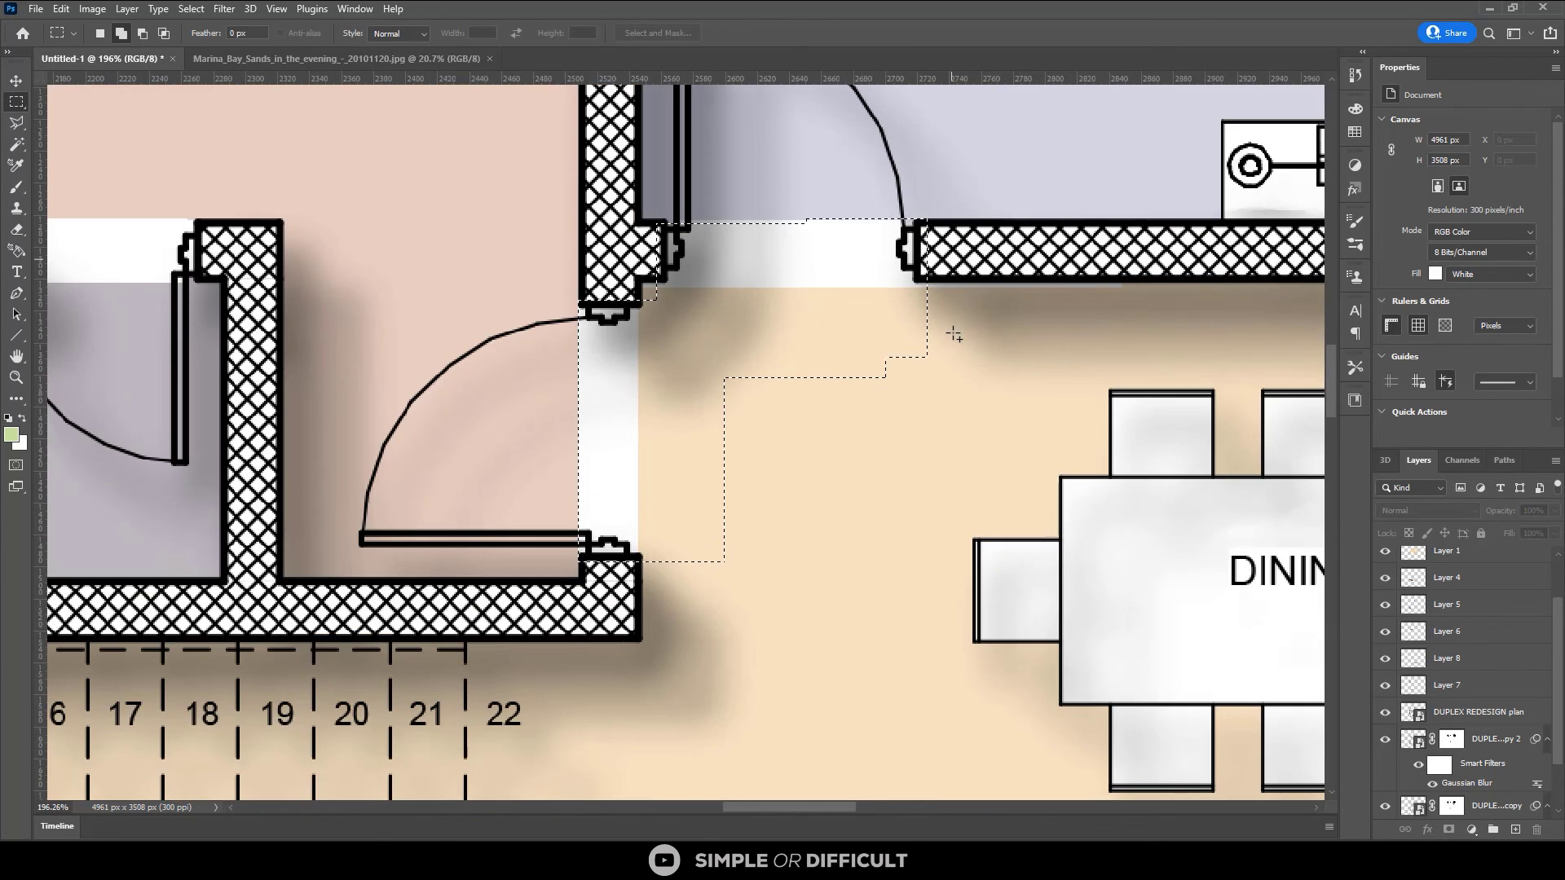
left_click_drag(953, 333, 915, 212)
left_click_drag(906, 313, 644, 219)
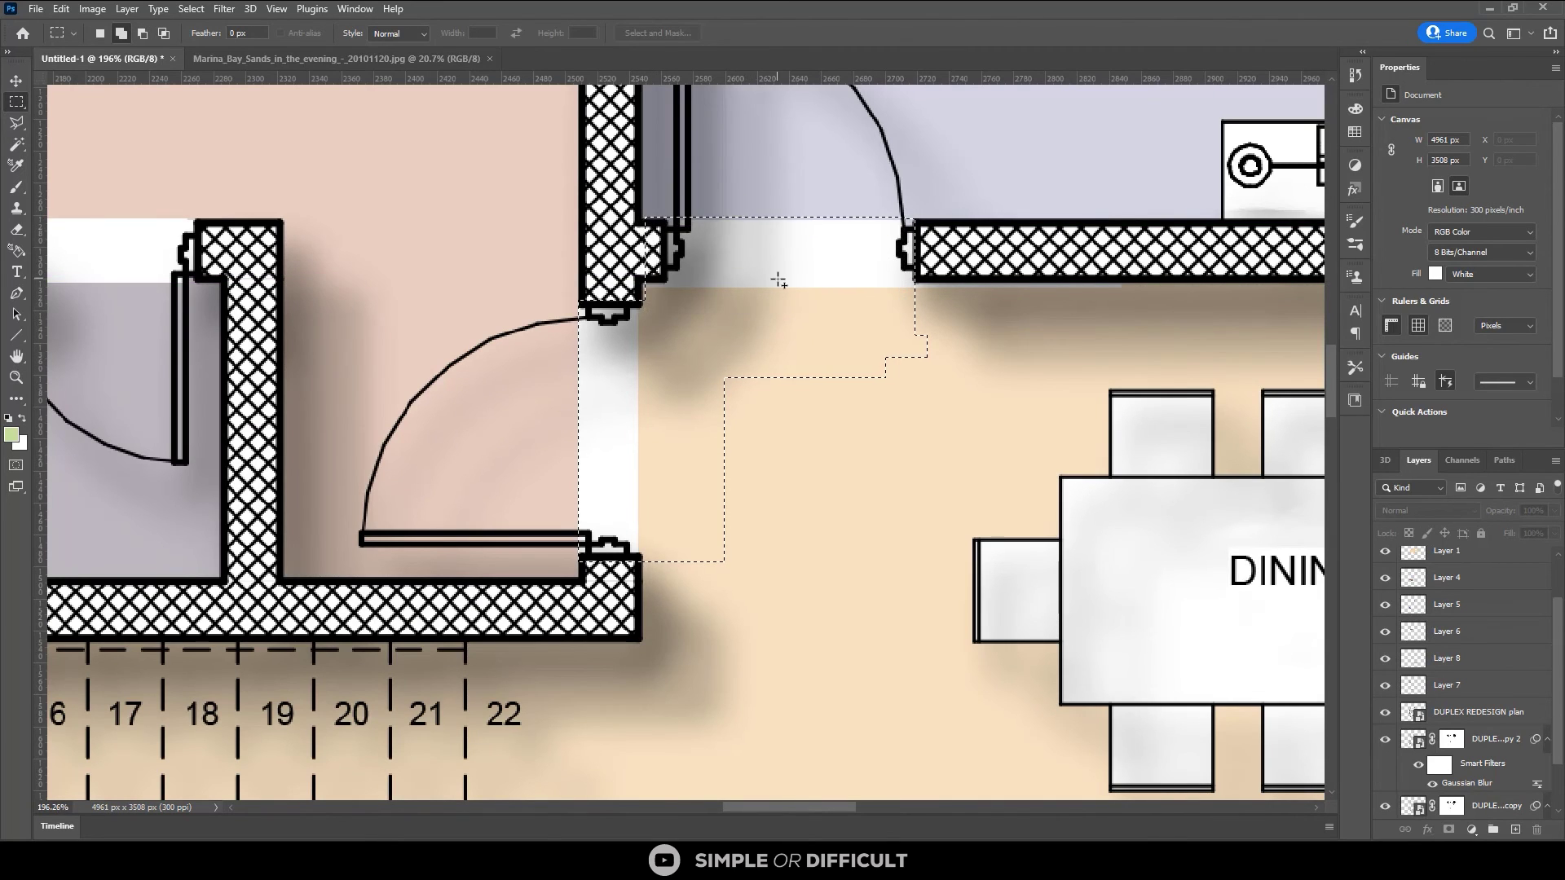
Fill the selected door openings on Layer 1 with the cream swatch of the living area, and clear the selection.
scroll(774, 272, "down", 3)
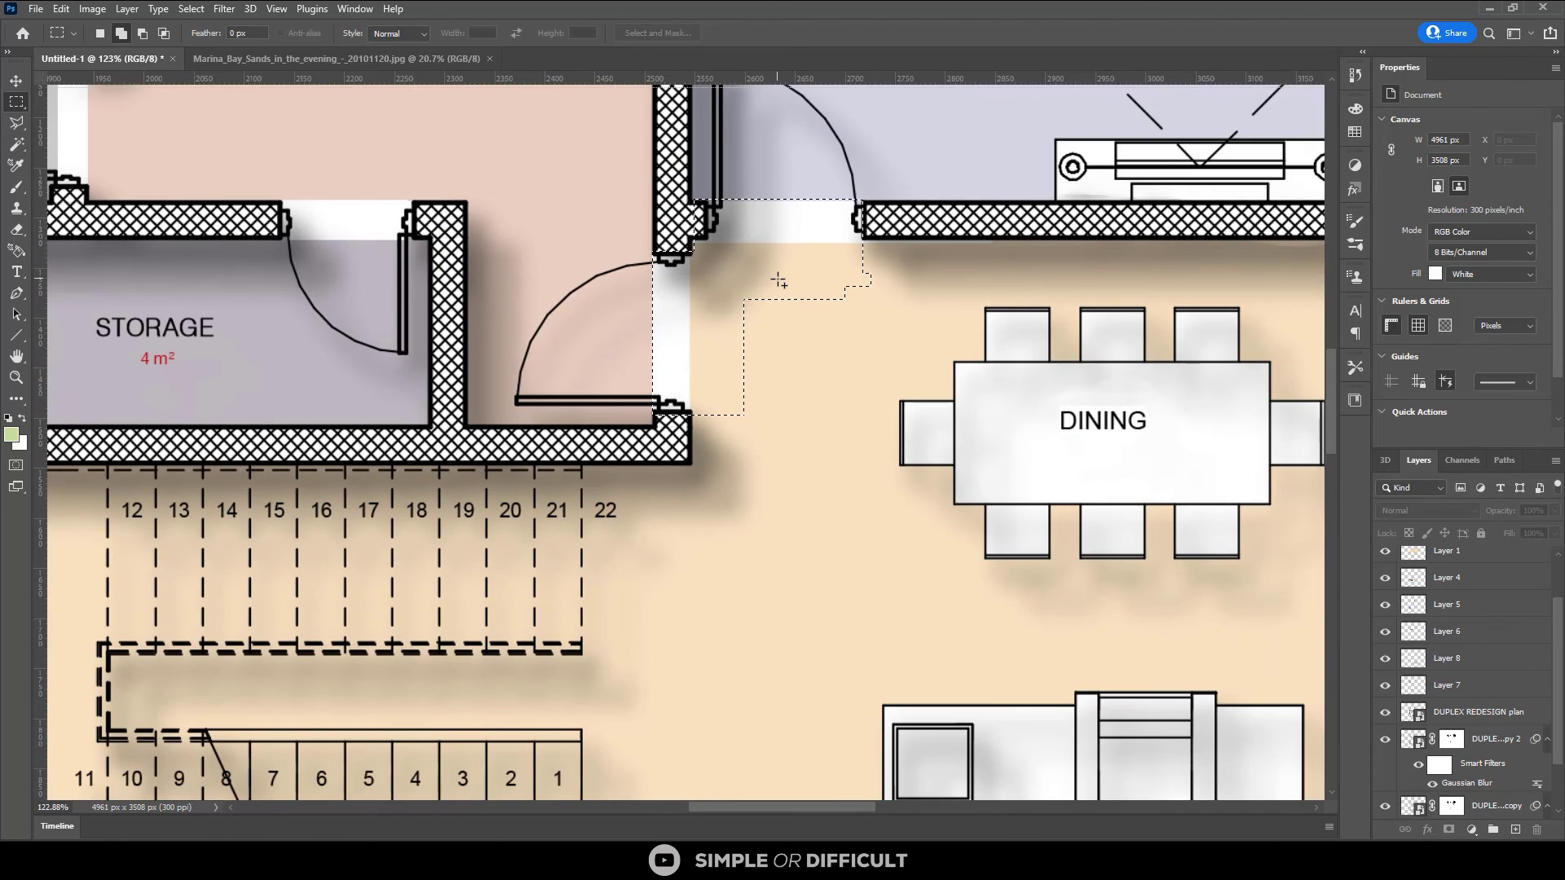
scroll(778, 280, "down", 3)
scroll(1022, 420, "down", 1)
key("g")
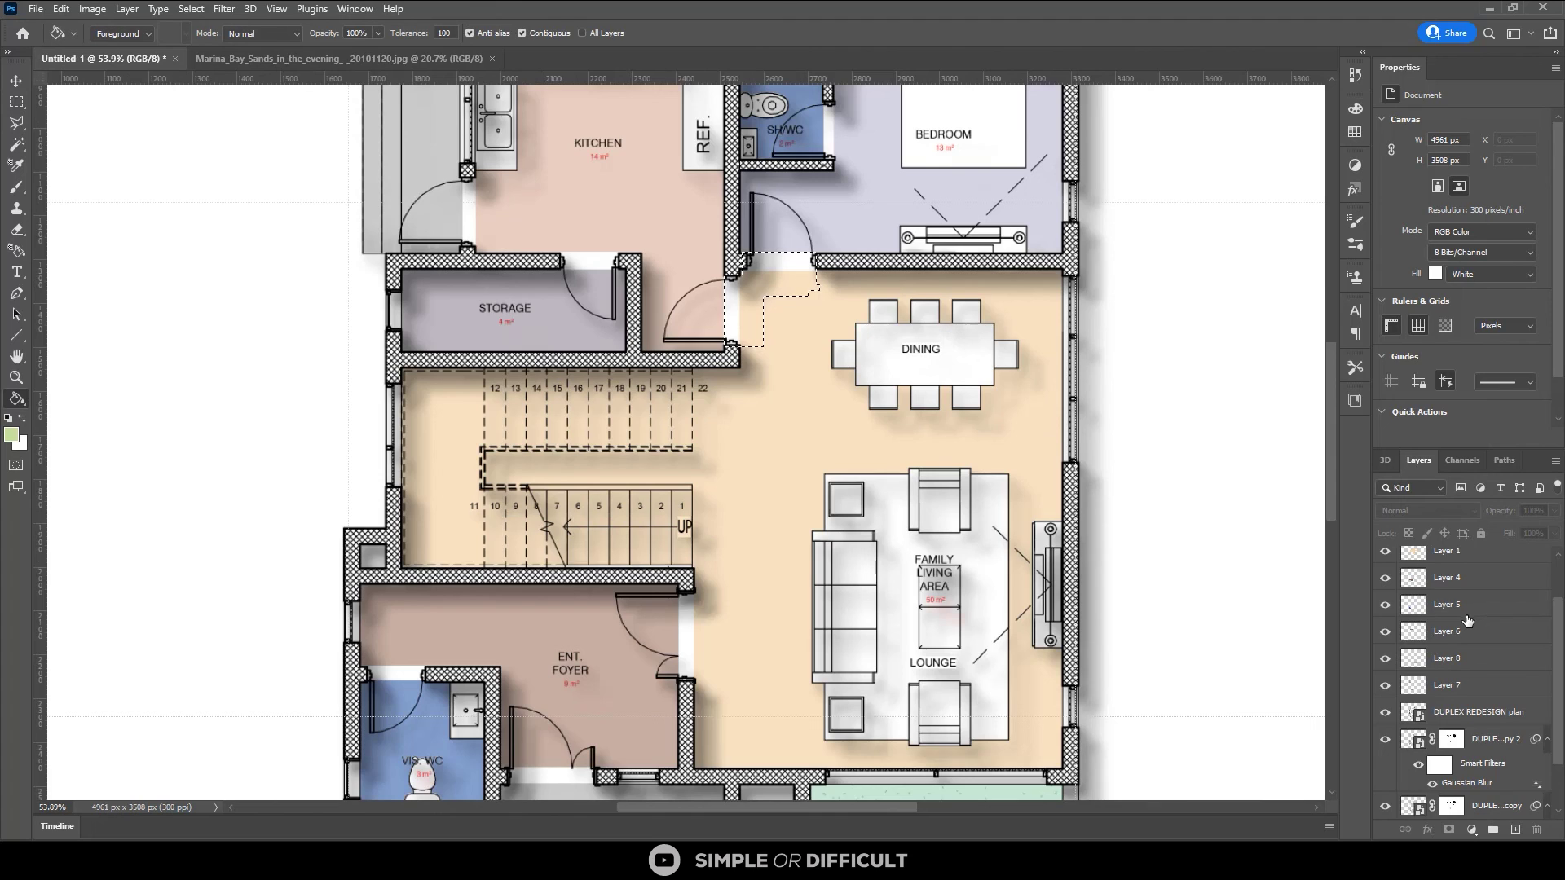
left_click(1459, 685)
scroll(1454, 616, "up", 2)
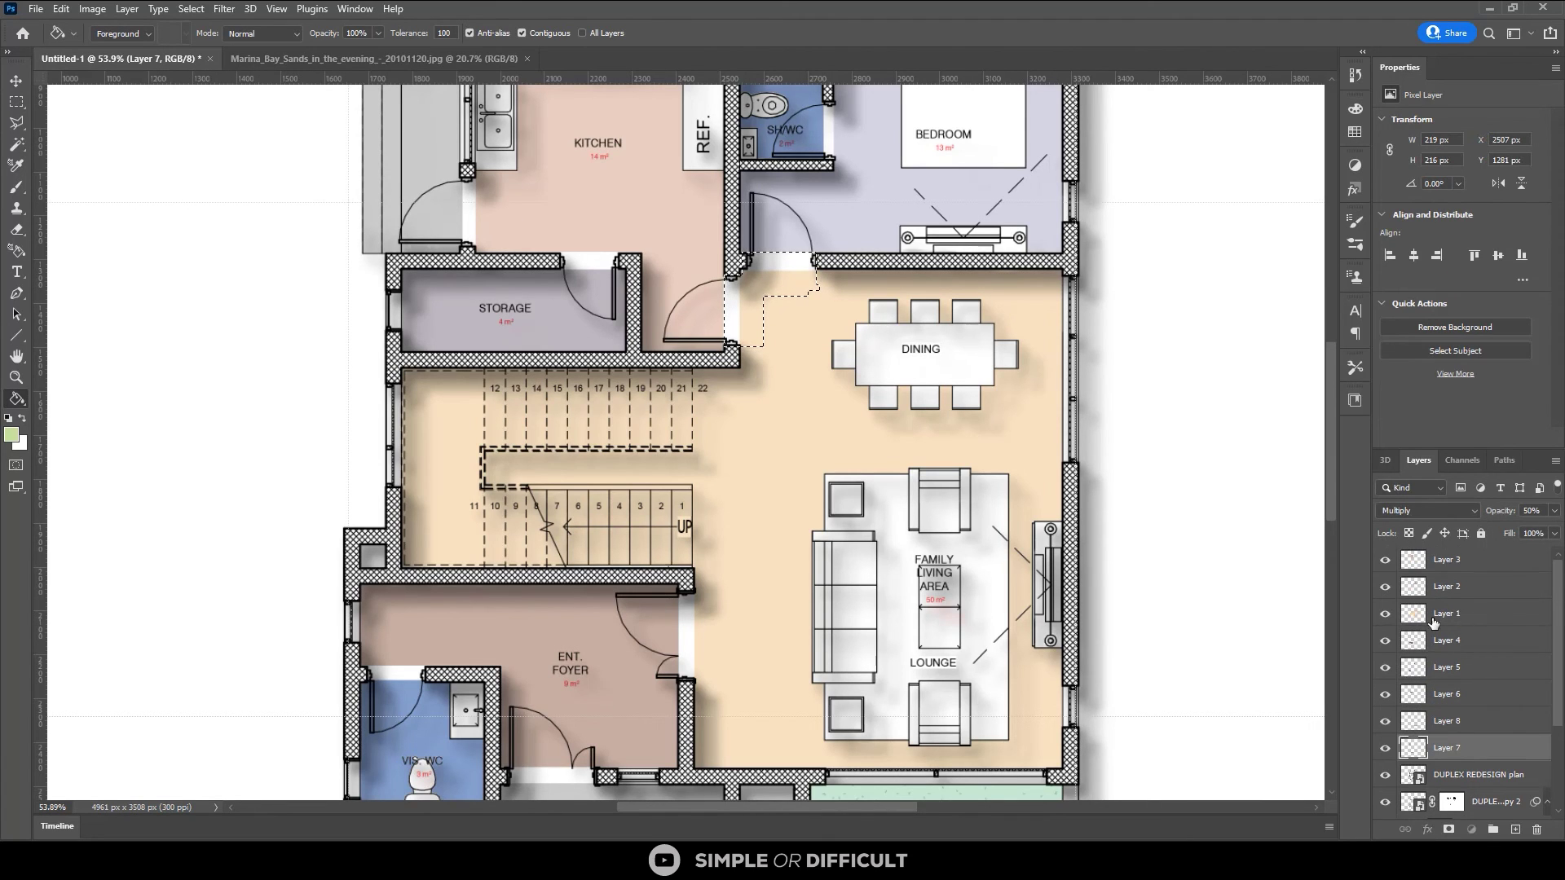
left_click(1434, 620)
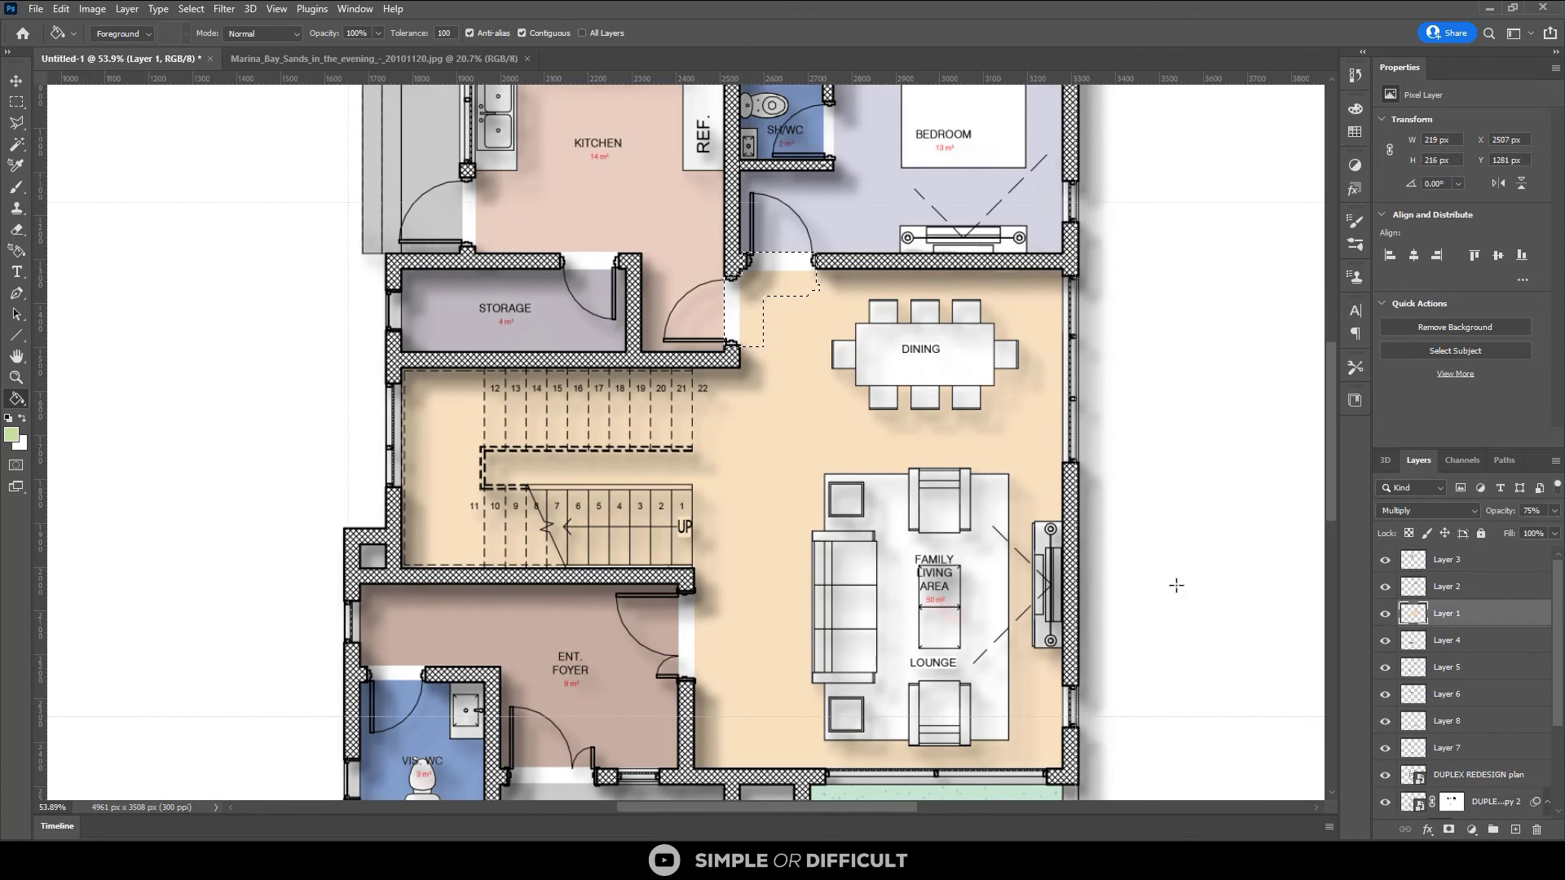
left_click(1354, 133)
left_click(1281, 154)
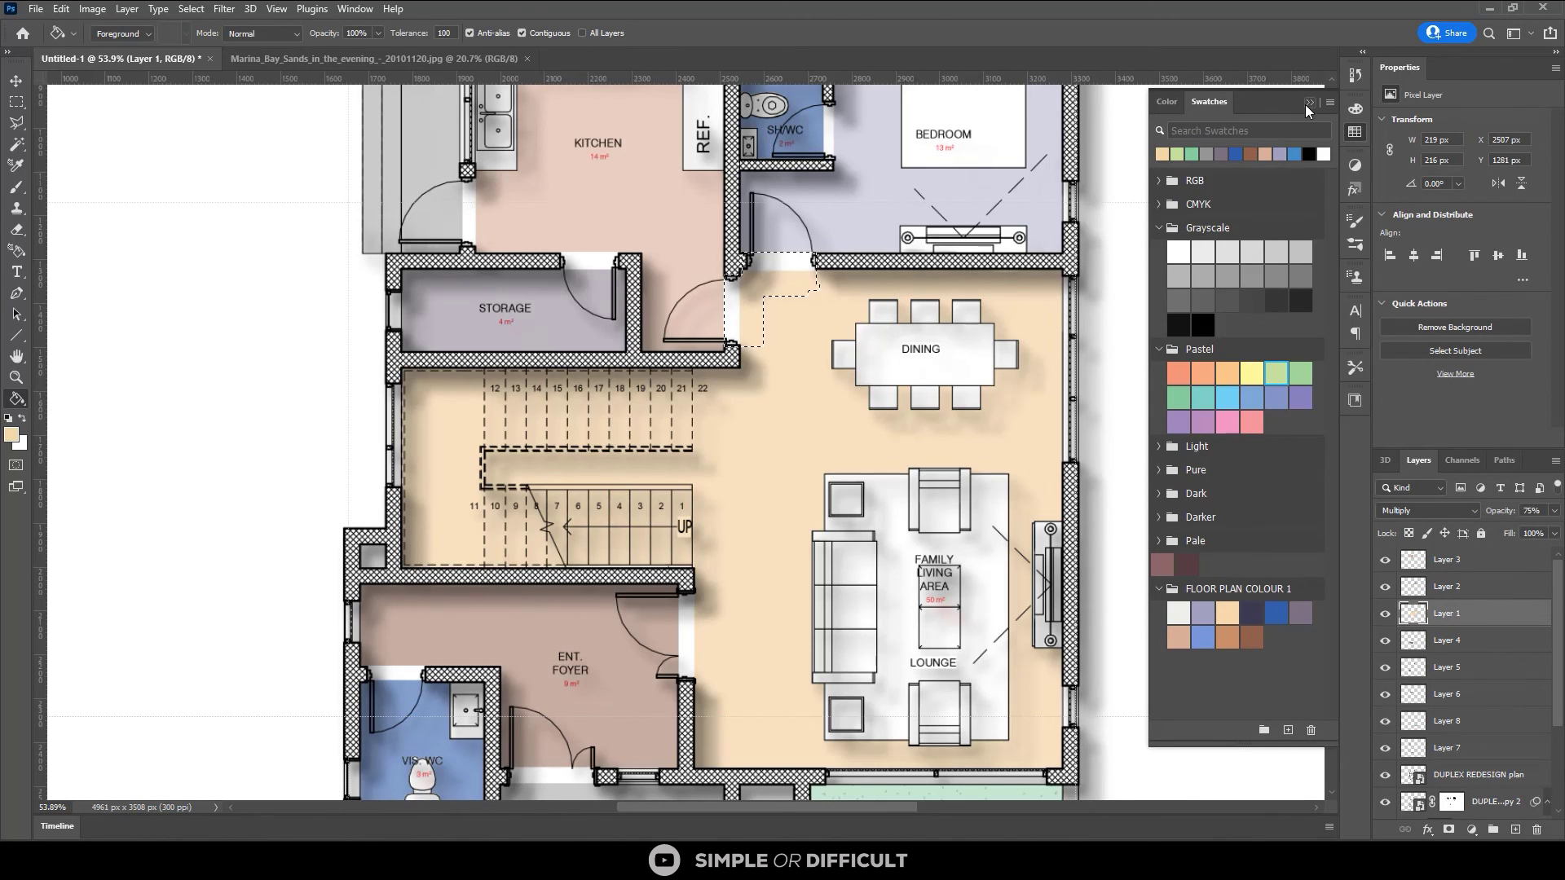
left_click(1309, 101)
left_click(745, 288)
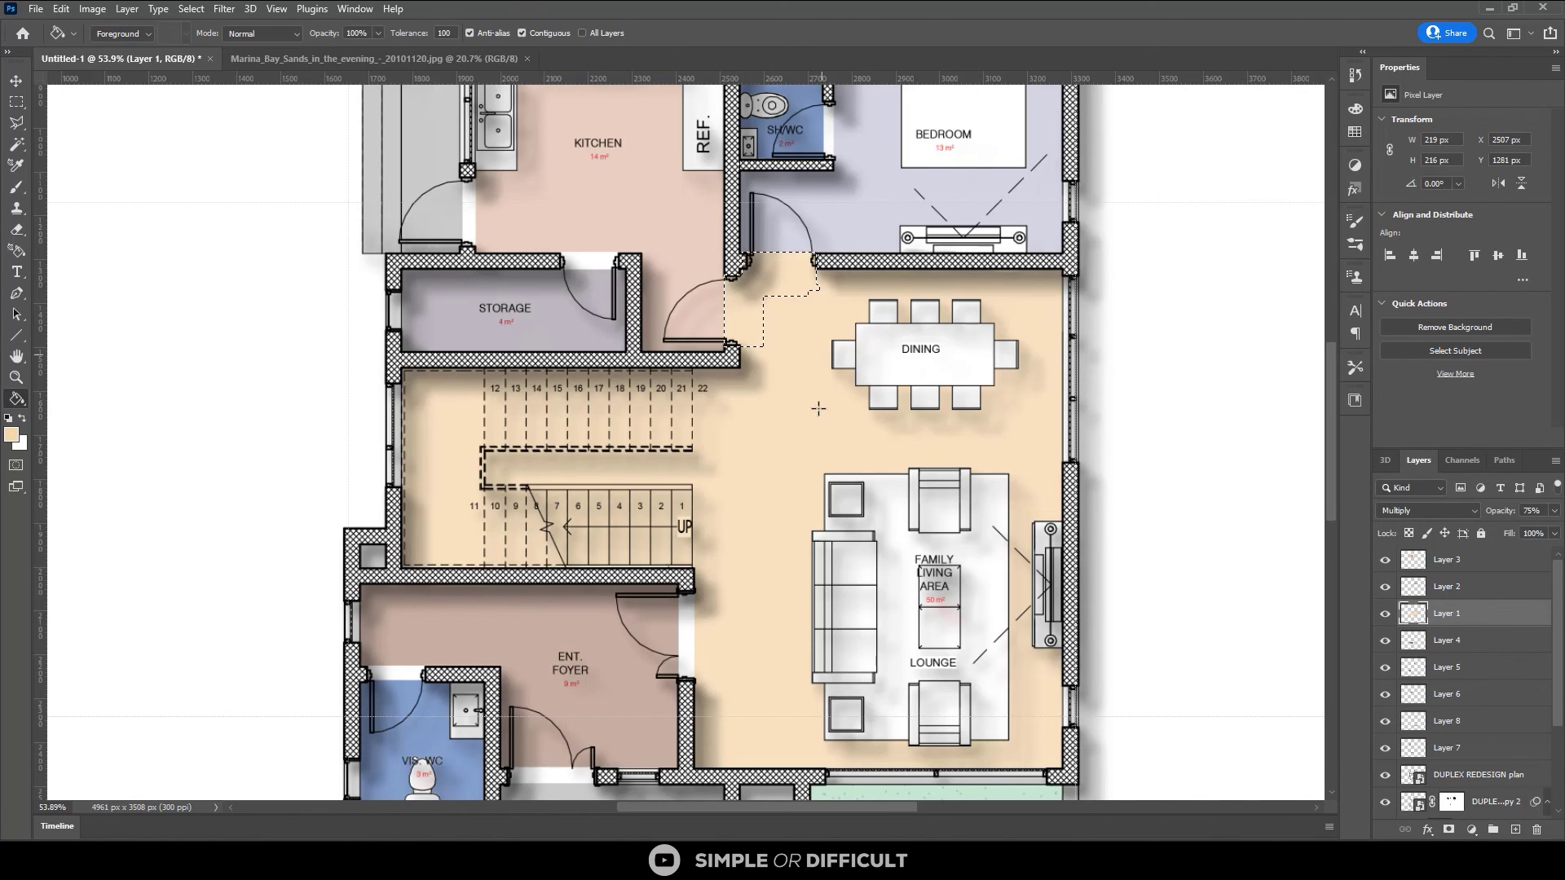
key("m")
key("ctrl+d")
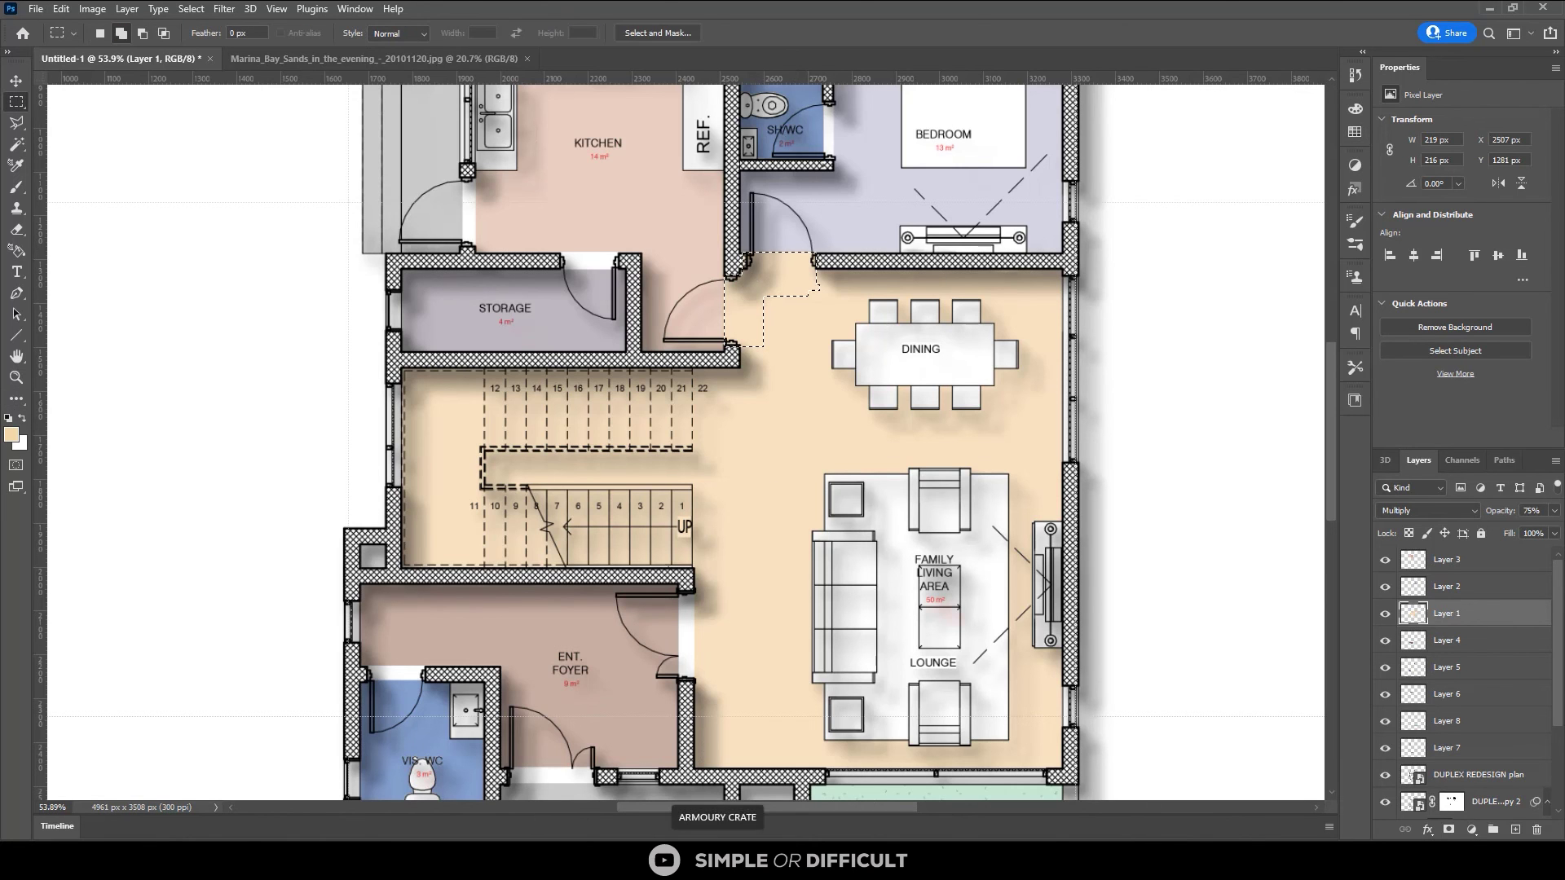
Select the door opening between the ENT. FOYER and the living area and fill it with the cream colour on Layer 1.
scroll(691, 677, "down", 2)
scroll(691, 652, "up", 5)
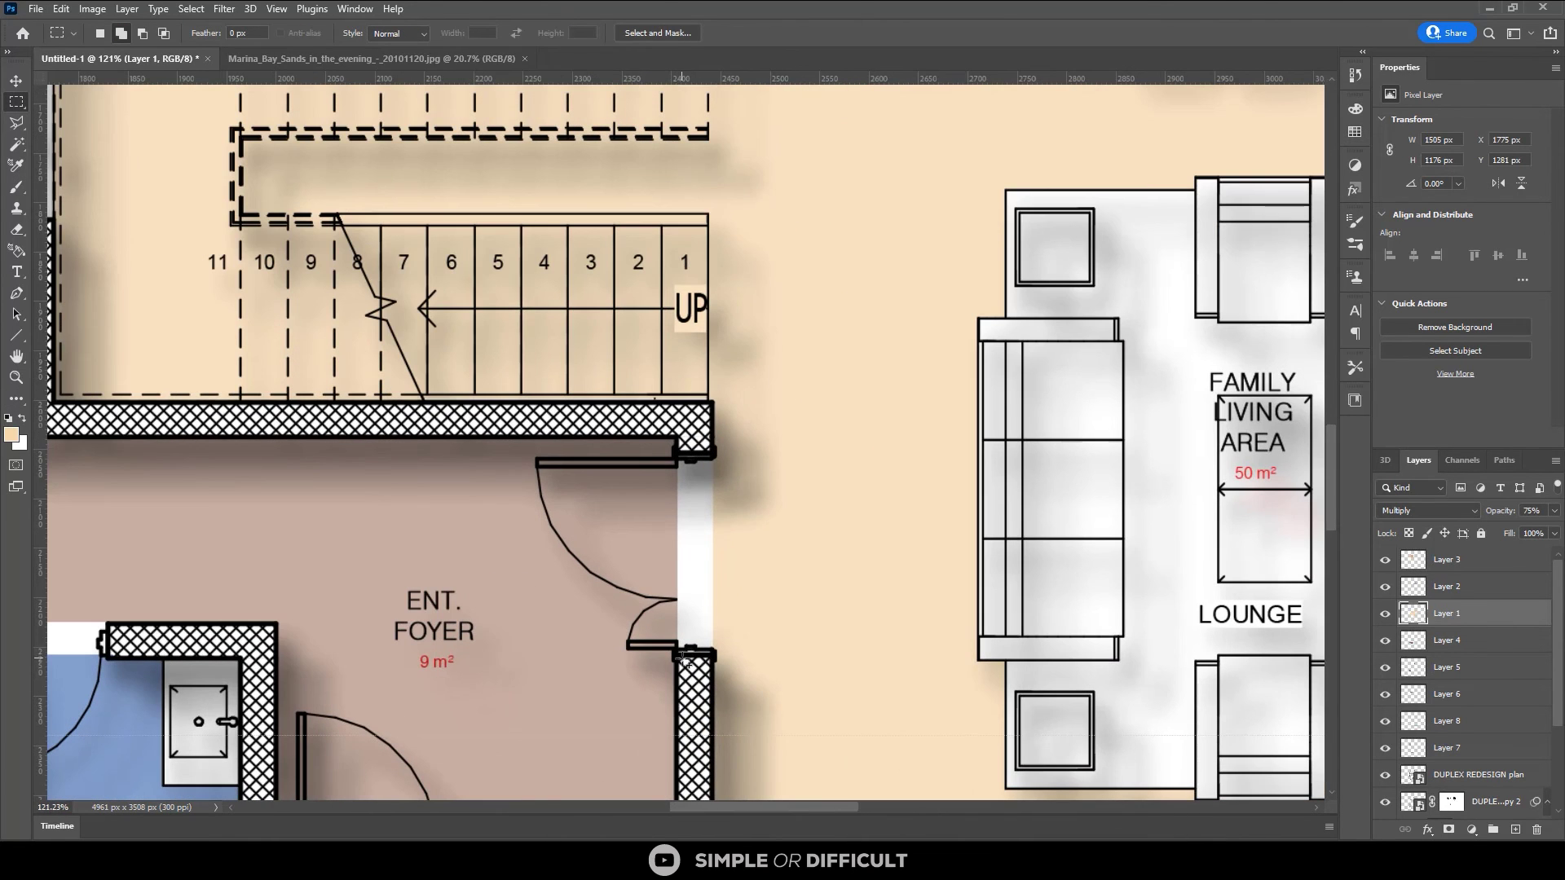
left_click_drag(683, 660, 775, 649)
scroll(695, 670, "up", 3)
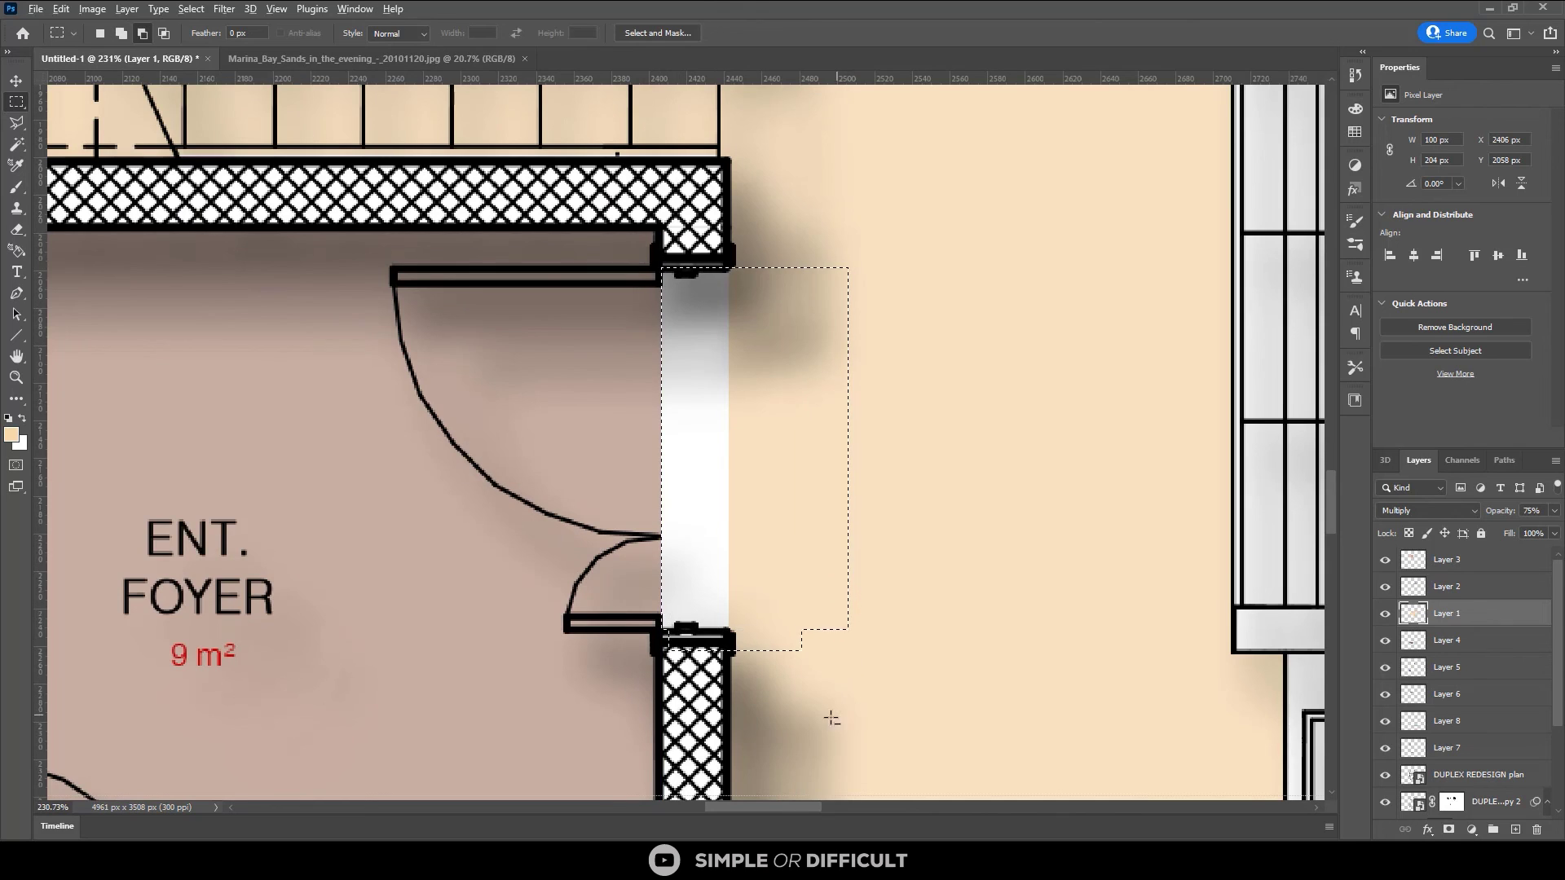
scroll(831, 717, "down", 8)
key("g")
left_click(808, 447)
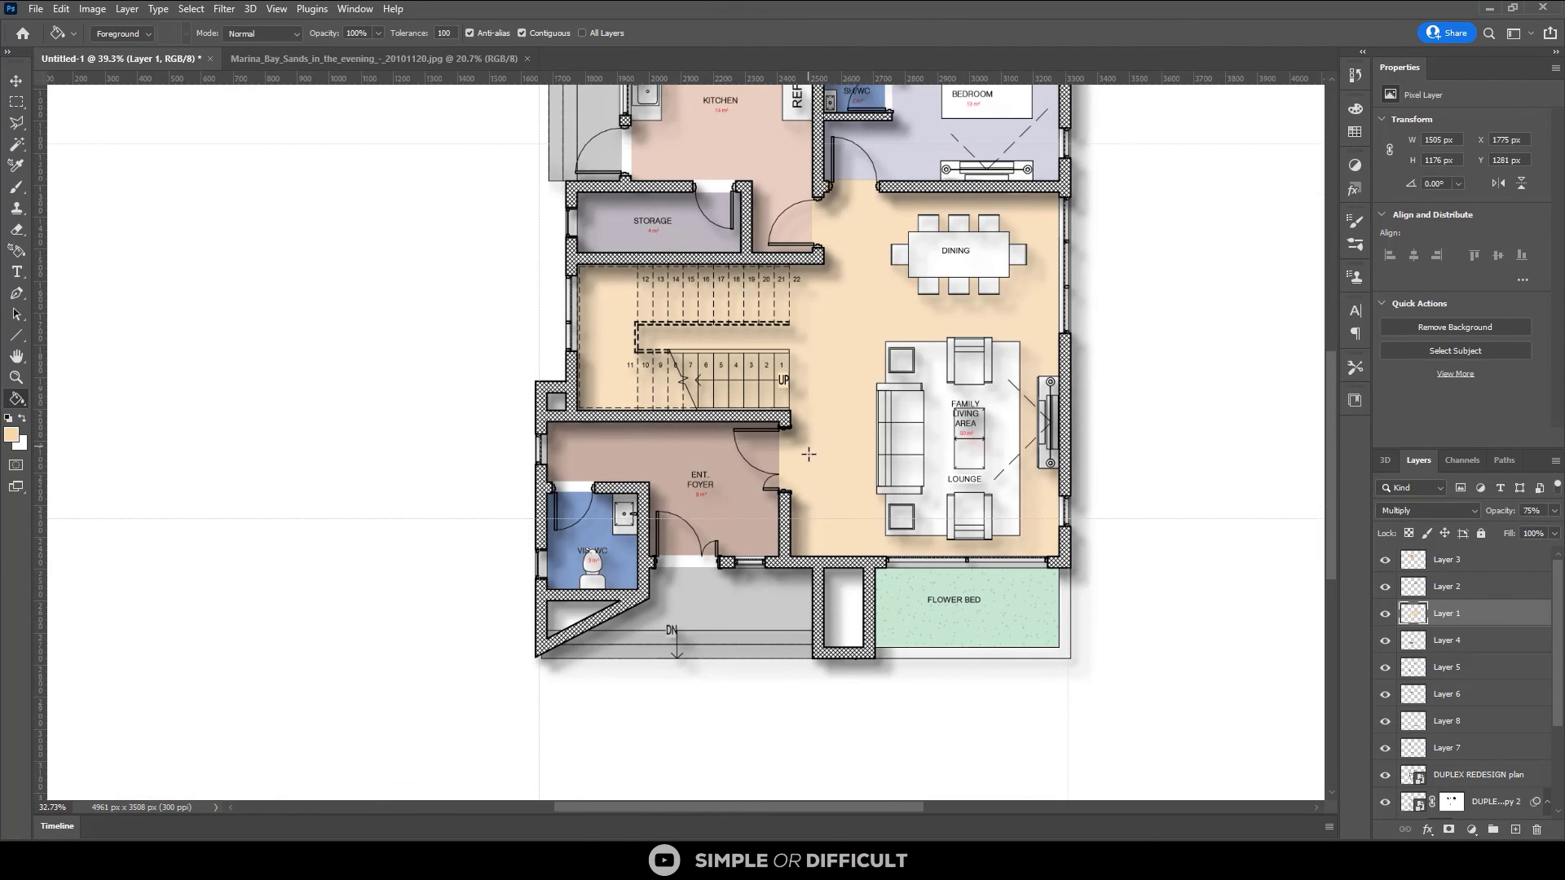
scroll(808, 454, "down", 1)
scroll(835, 515, "down", 1)
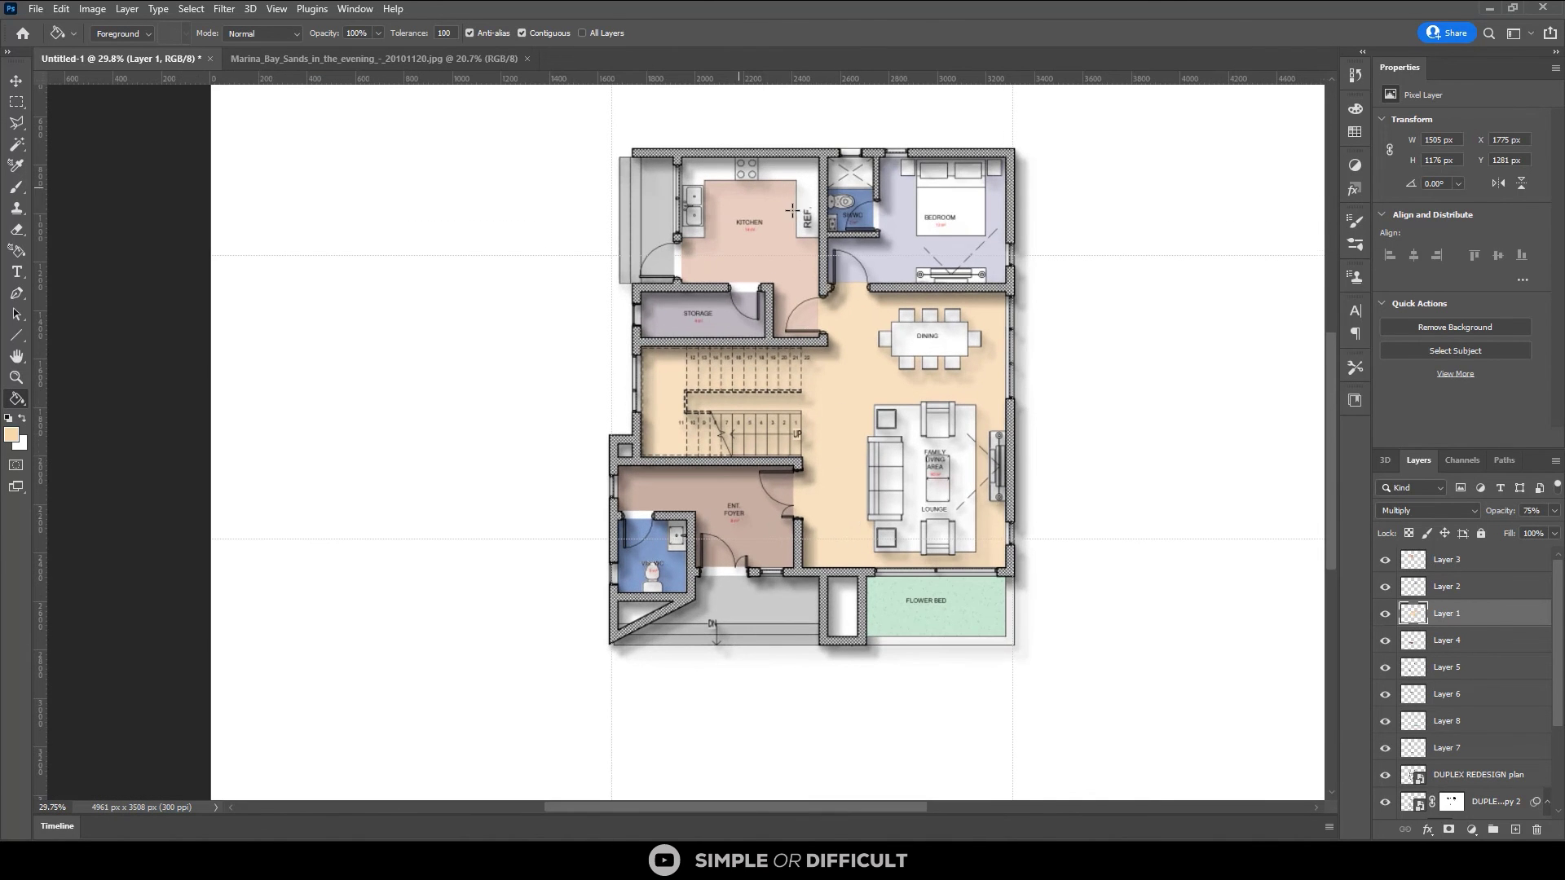
Select the kitchen's exterior and STORAGE door openings and fill them on Layer 3 with the peach swatch.
key("m")
scroll(716, 243, "up", 7)
scroll(541, 364, "up", 1)
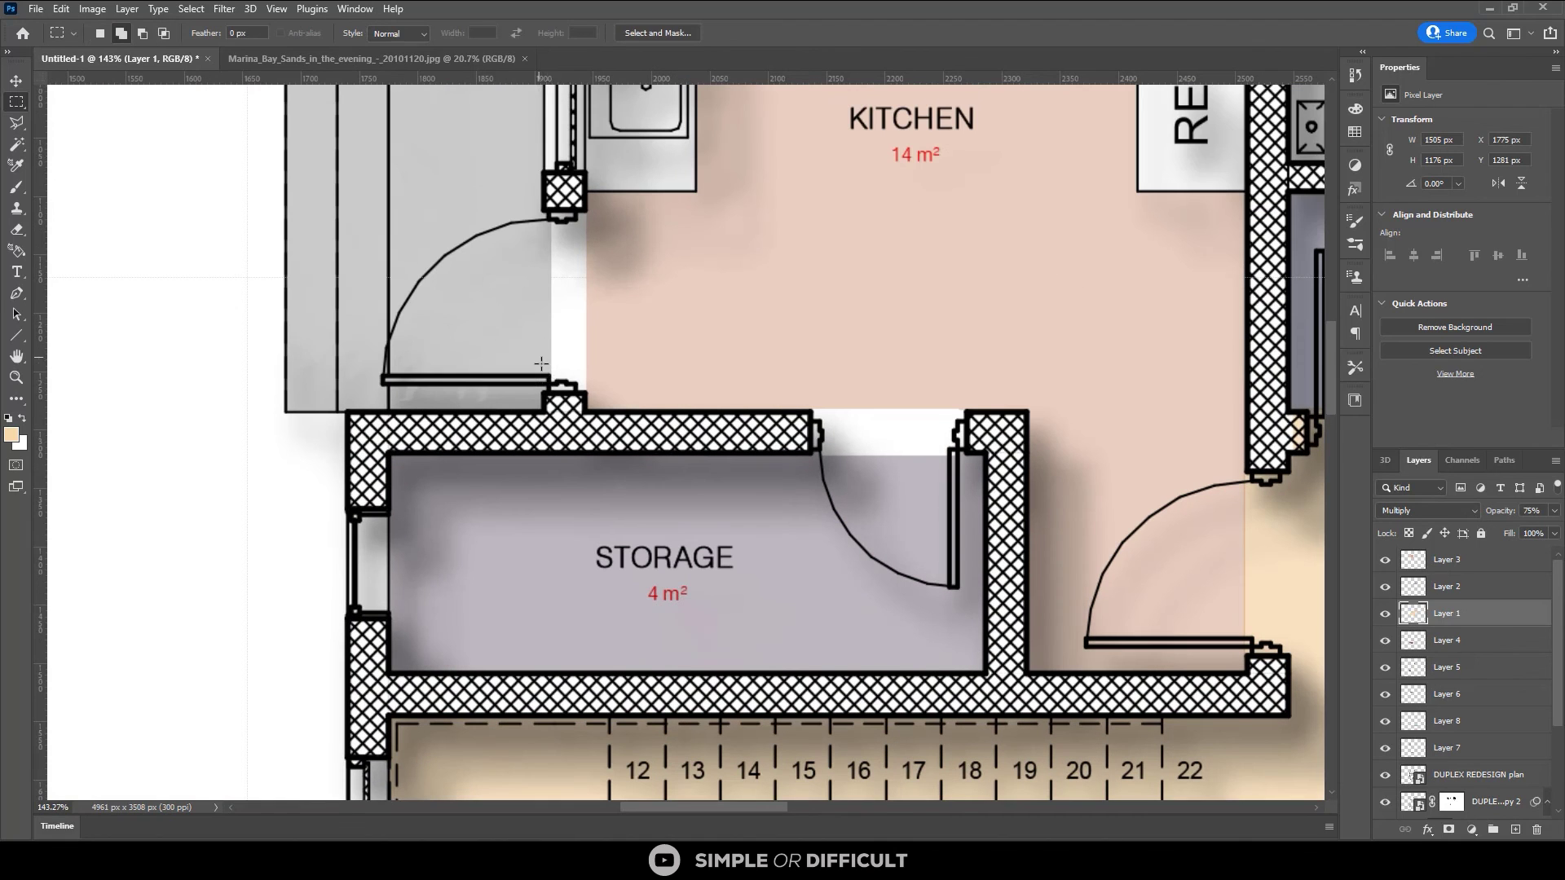
left_click_drag(550, 391, 617, 211)
scroll(505, 294, "down", 1)
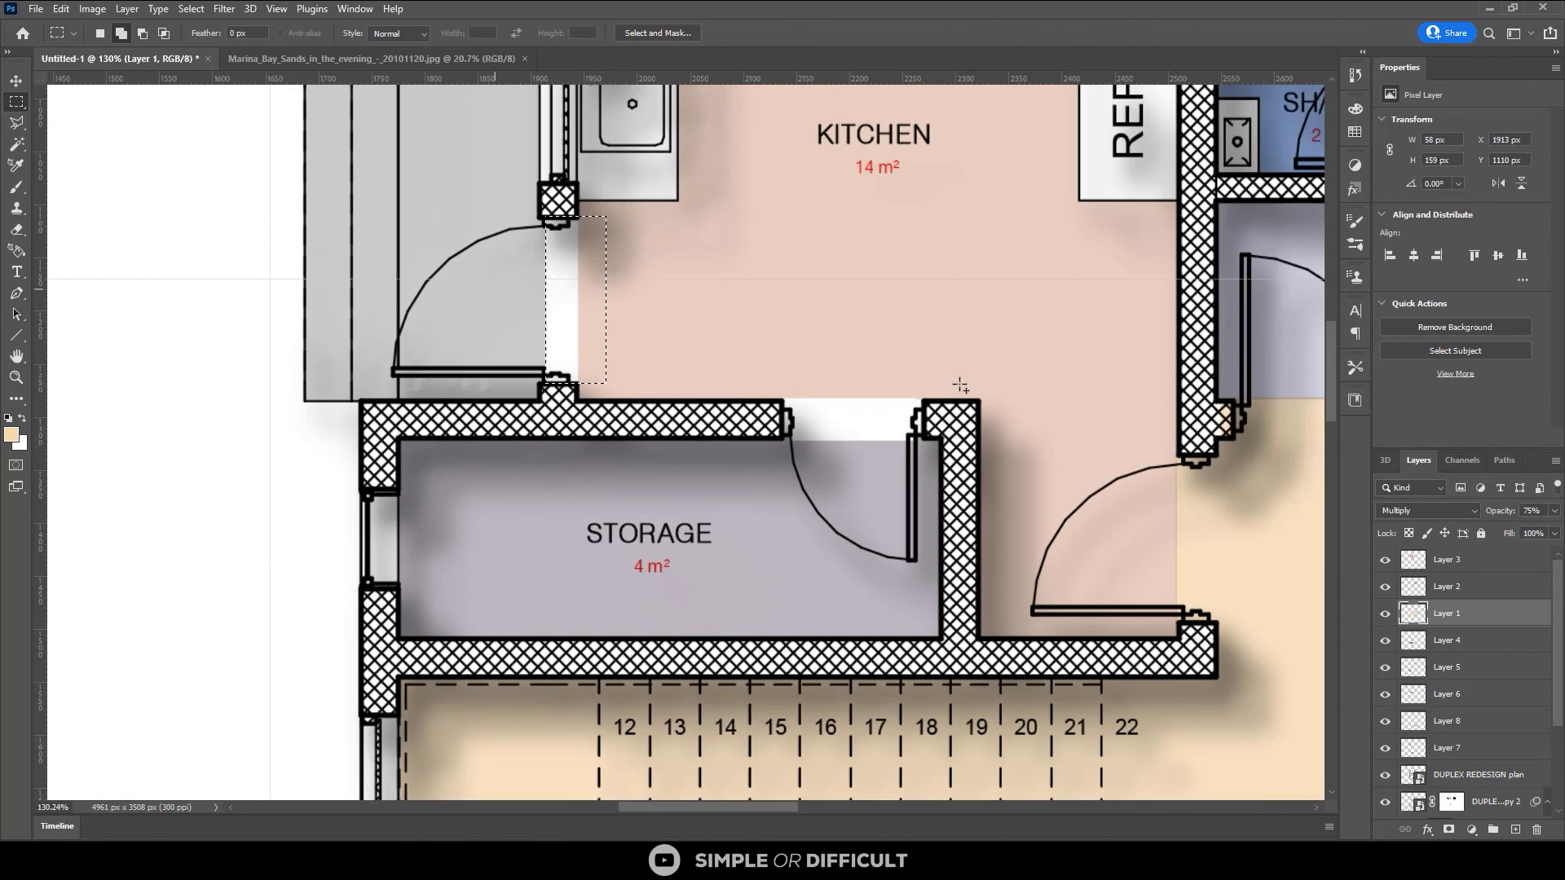
scroll(1214, 424, "up", 1)
left_click_drag(657, 419, 811, 328)
key("F6")
key("g")
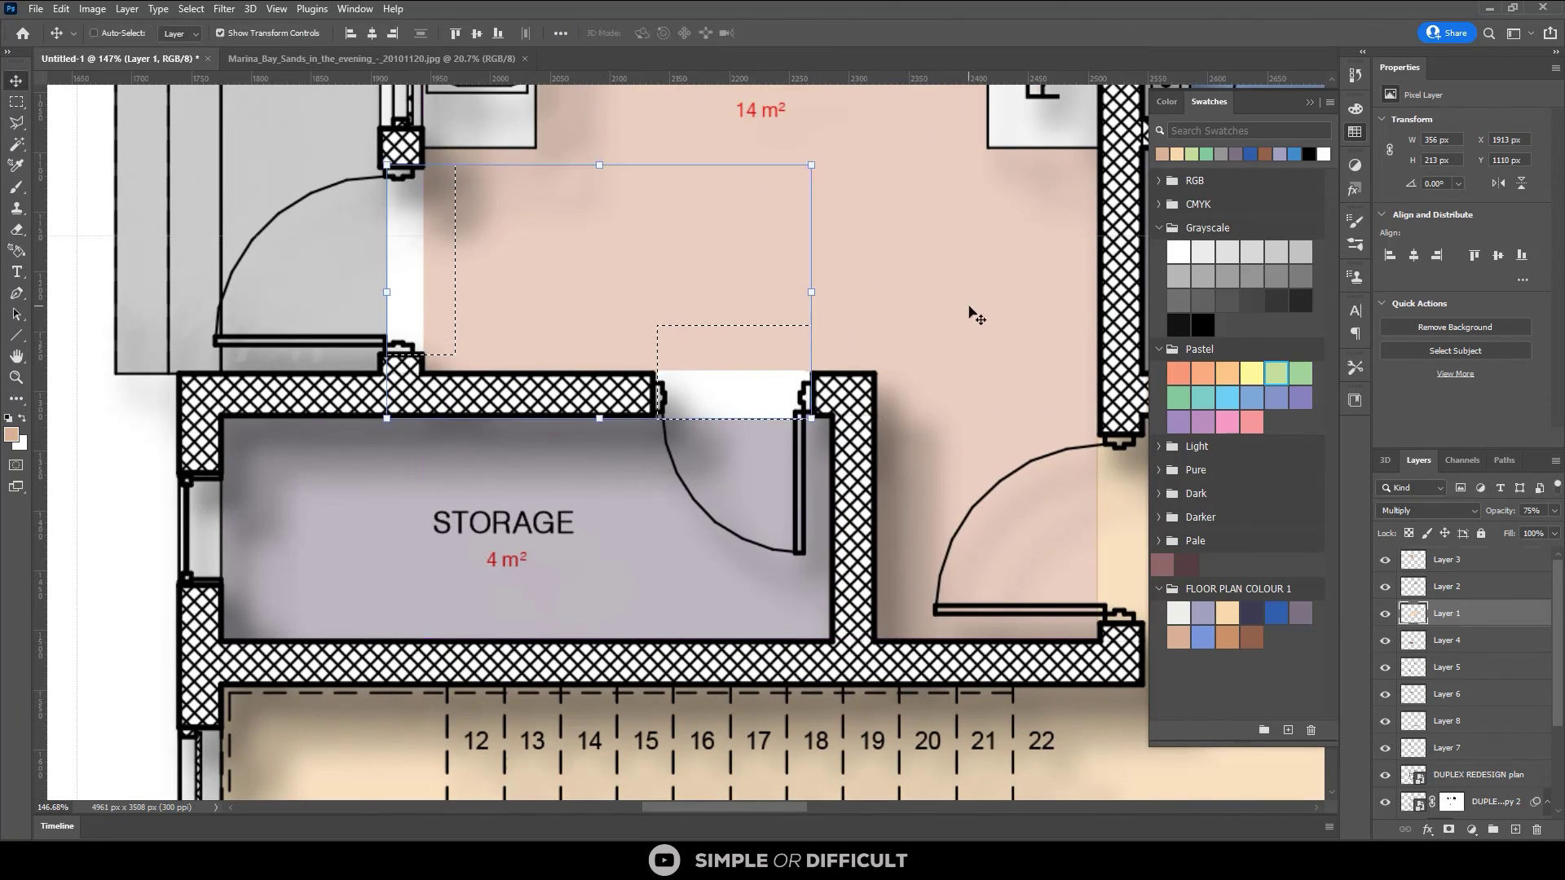
key("alt+bracketright")
key("alt+bracketright")
Fill the selected VIS. WC and main entrance door openings of the ENT. FOYER on Layer 4 with the brown swatch.
scroll(656, 499, "down", 5)
scroll(656, 499, "up", 5)
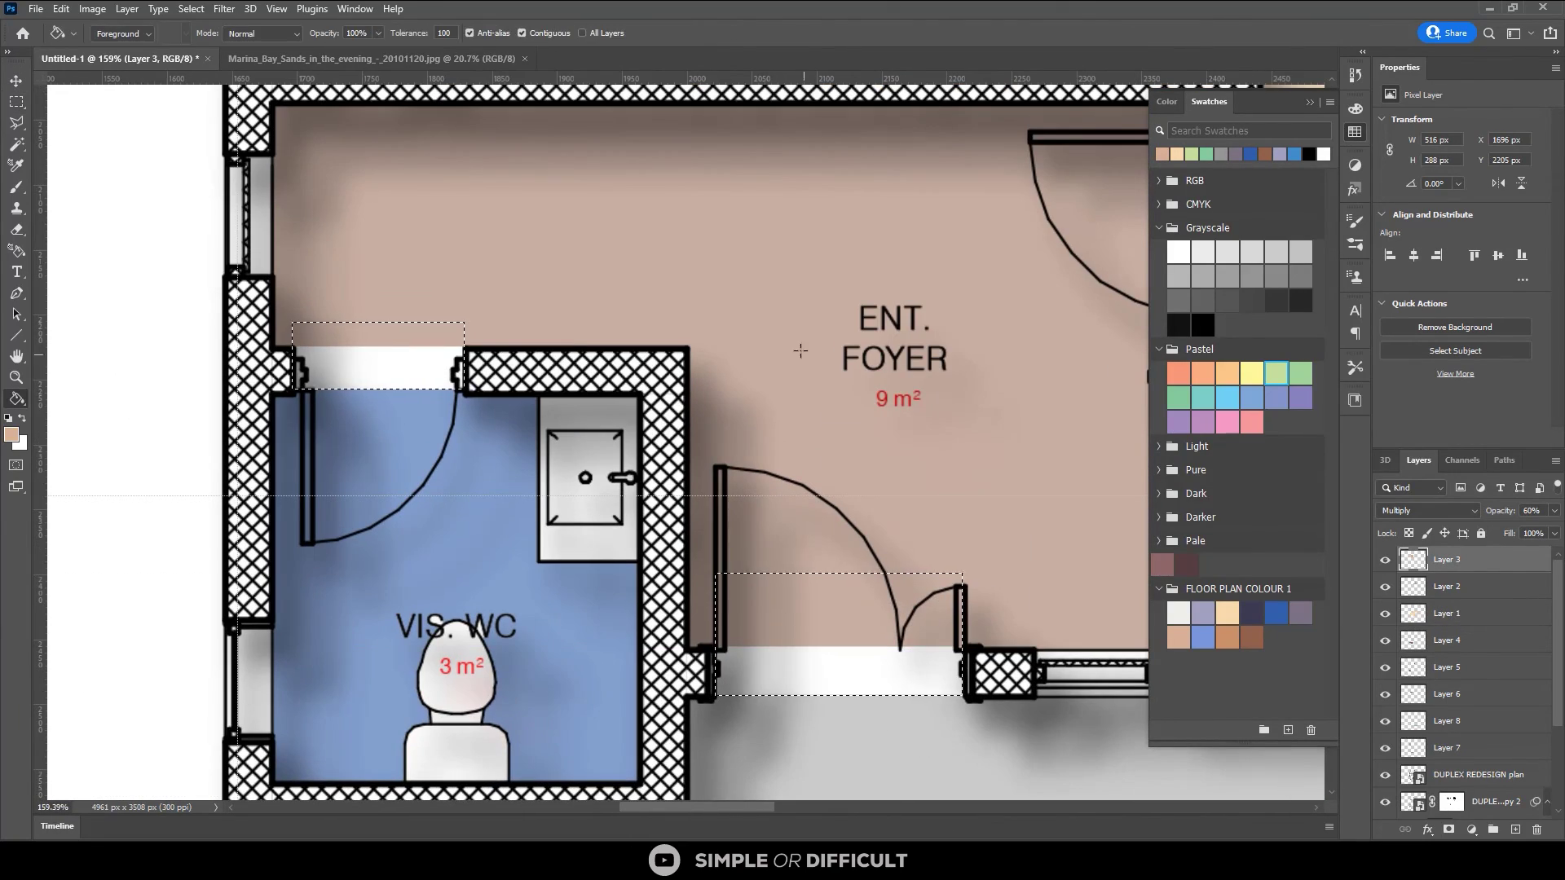
key("alt+bracketleft")
key("alt+bracketleft")
key("alt+bracketleft")
left_click(1251, 637)
scroll(433, 421, "down", 1)
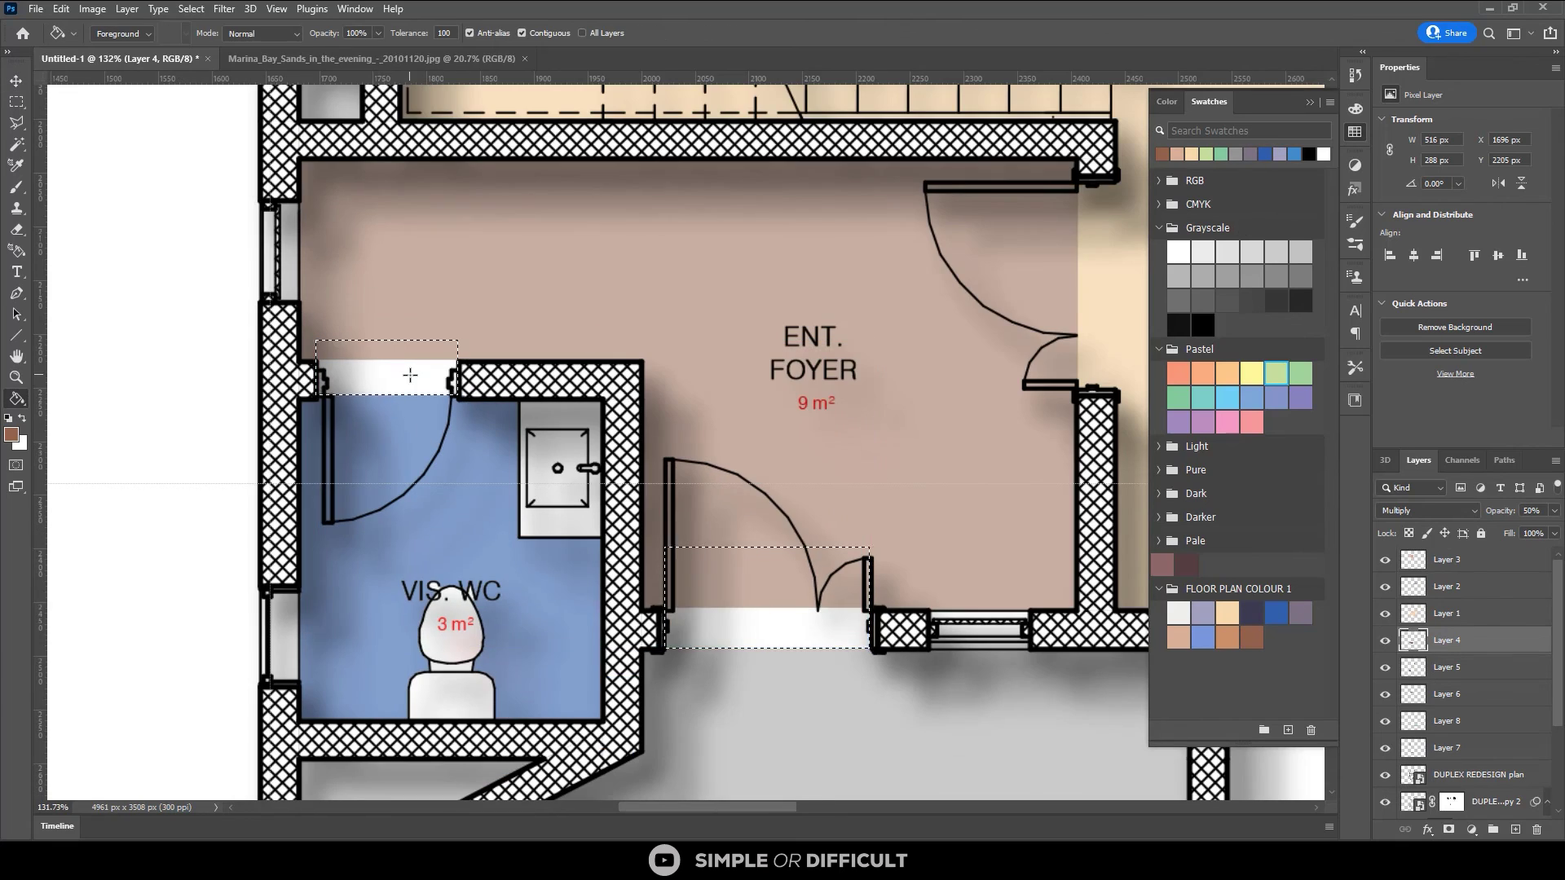
left_click(409, 372)
scroll(484, 376, "down", 5)
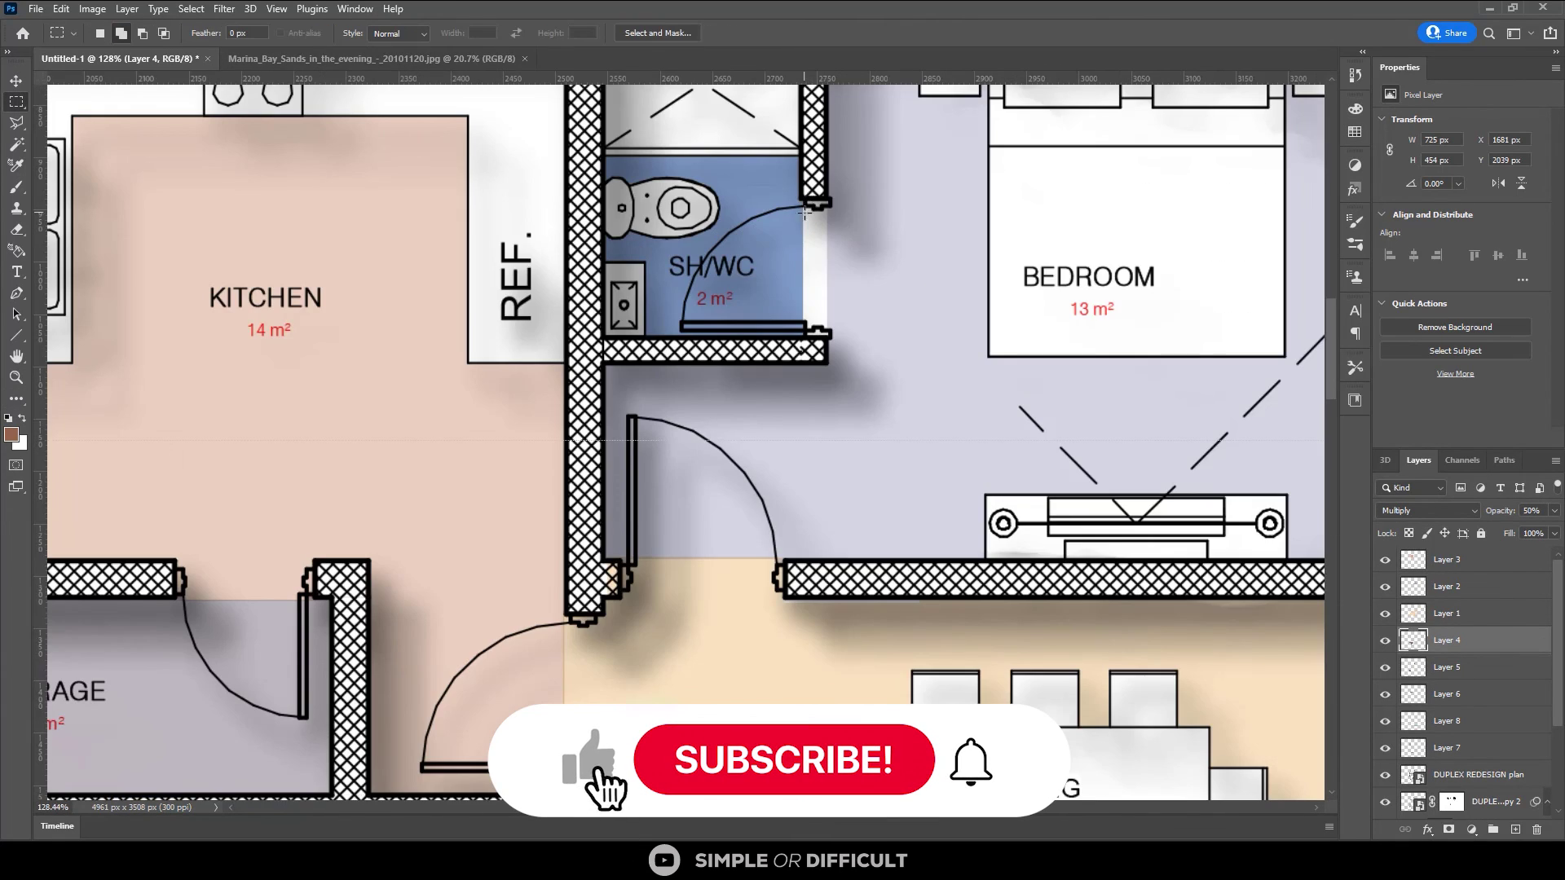
Select the SH/WC door opening beside the bedroom and fill it on Layer 2 with the lavender swatch.
scroll(781, 153, "up", 2)
scroll(781, 153, "up", 1)
left_click_drag(838, 454, 744, 408)
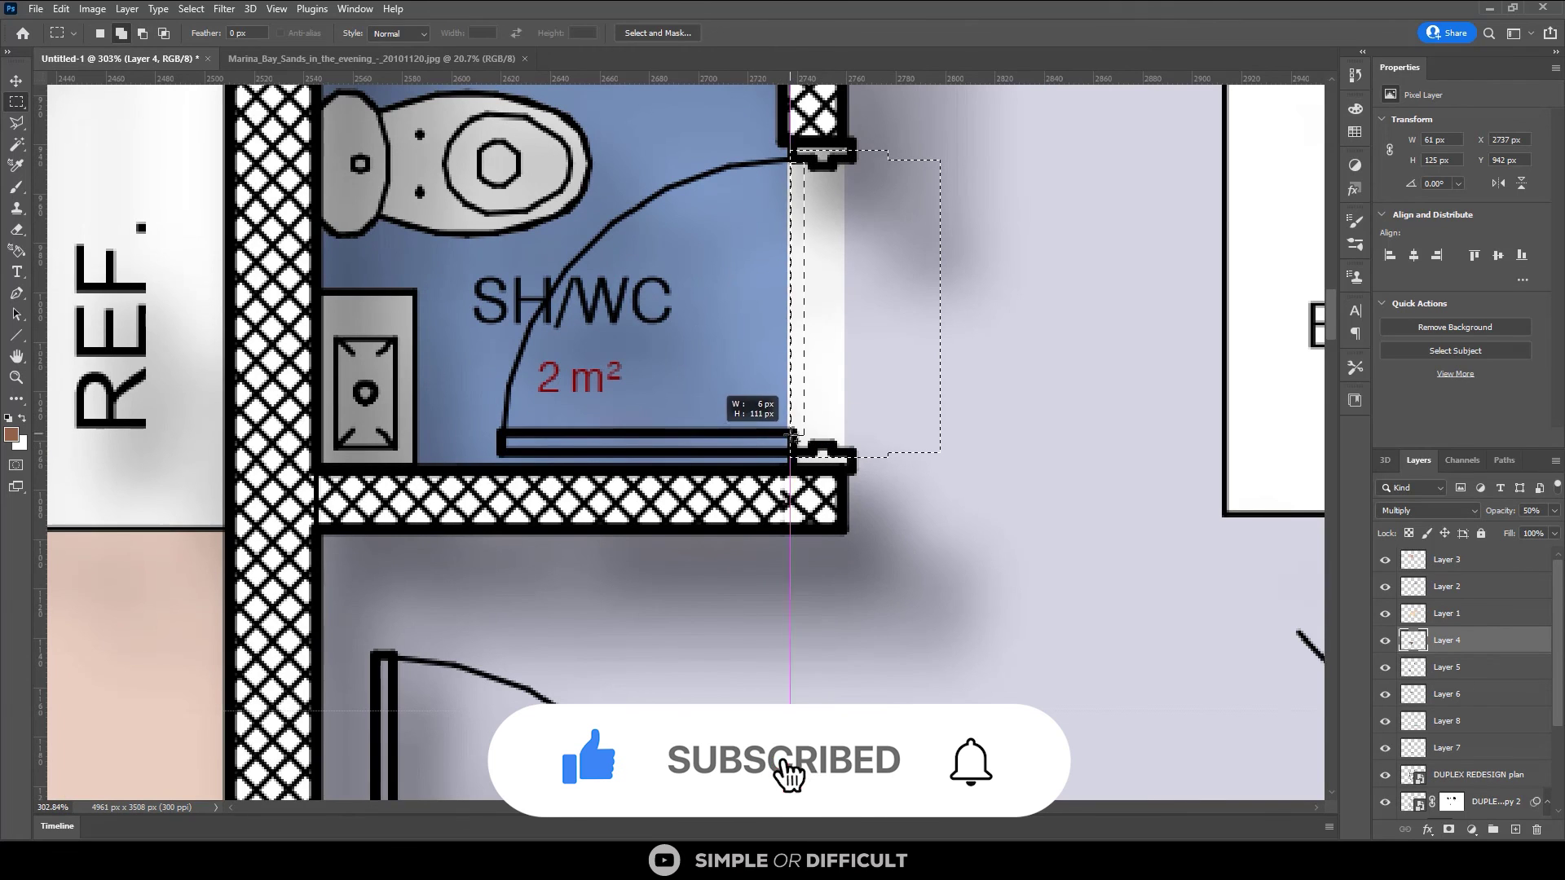
key("v")
scroll(1051, 377, "down", 1)
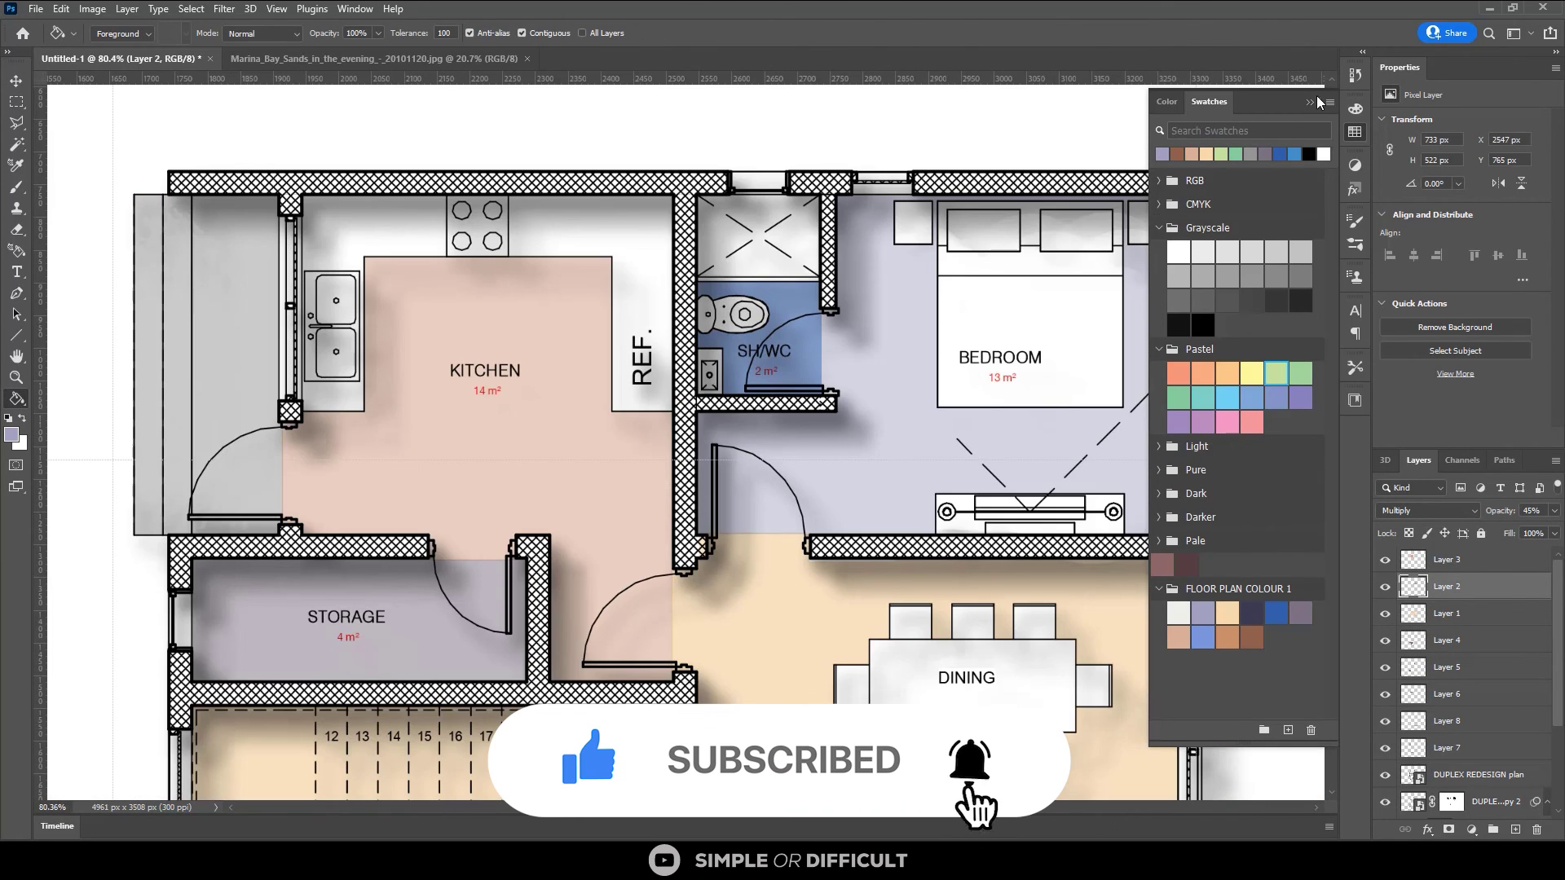
left_click(1310, 103)
scroll(807, 334, "down", 5)
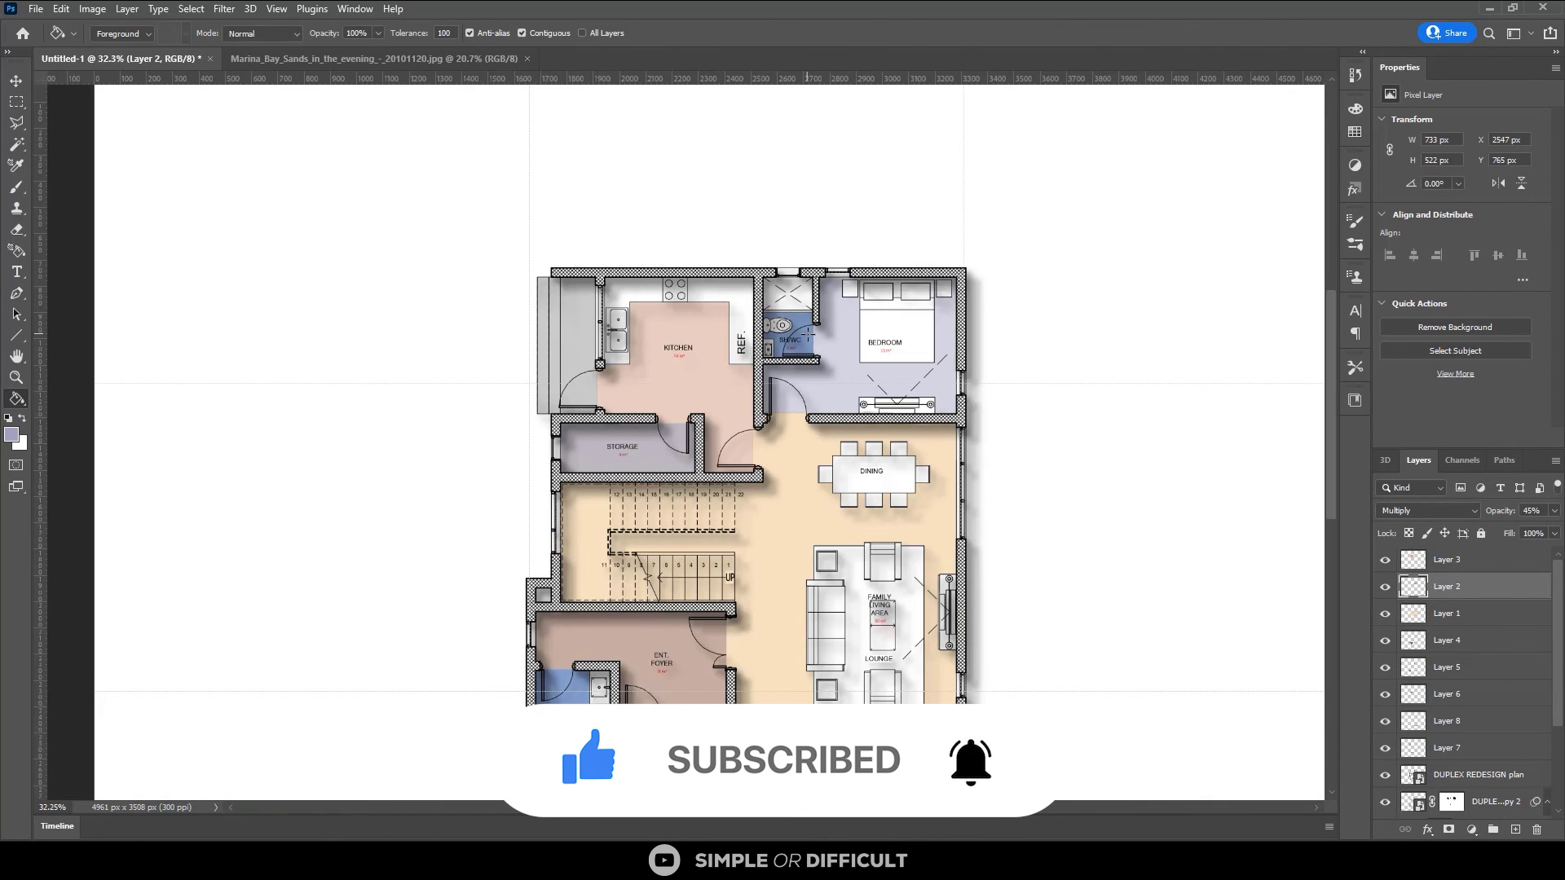